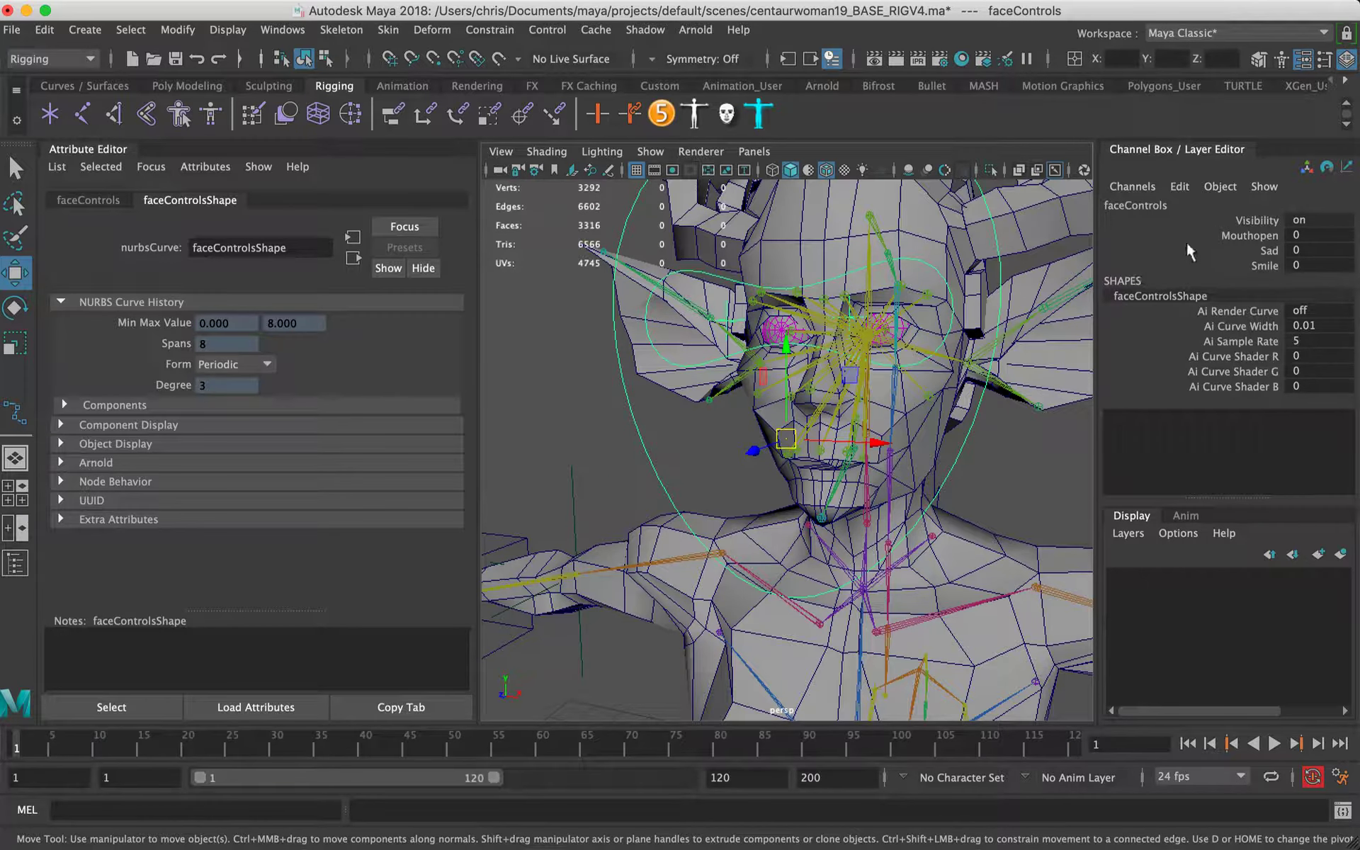
# Step: Switch to the Animation menu set and open the Set Driven Key window, placing it clear of the character
pyautogui.click(77, 58)
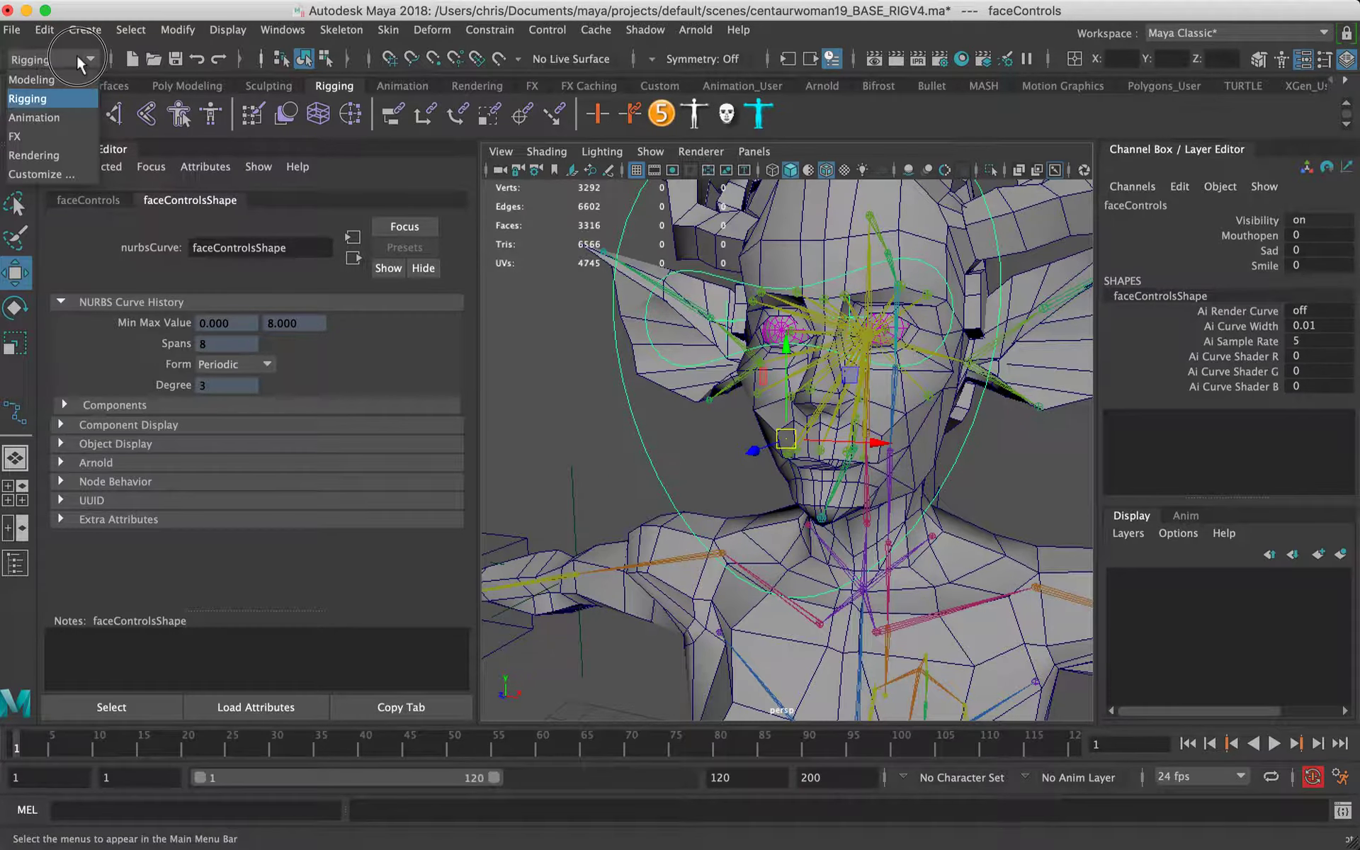
pyautogui.click(59, 117)
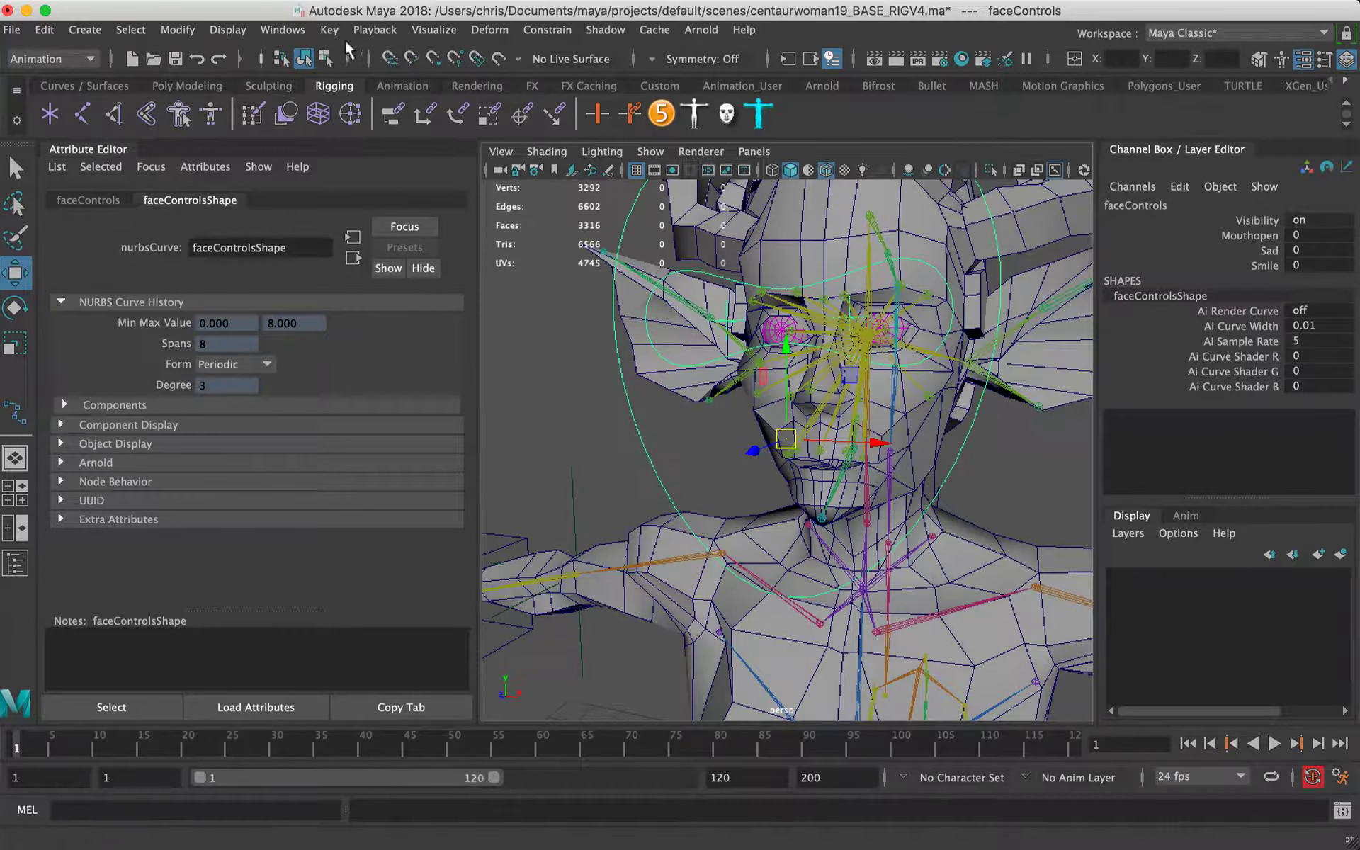
pyautogui.click(330, 31)
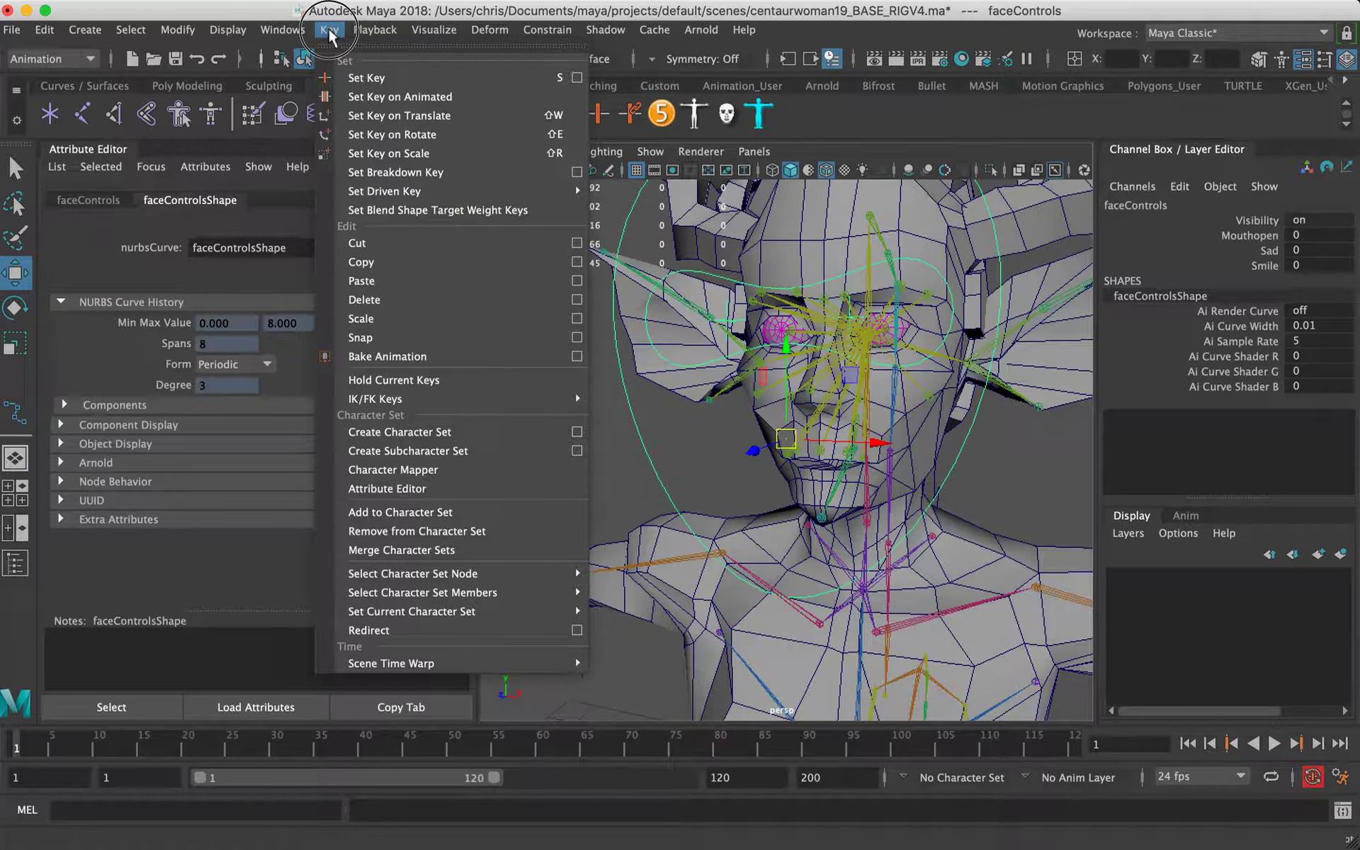
pyautogui.moveTo(418, 191)
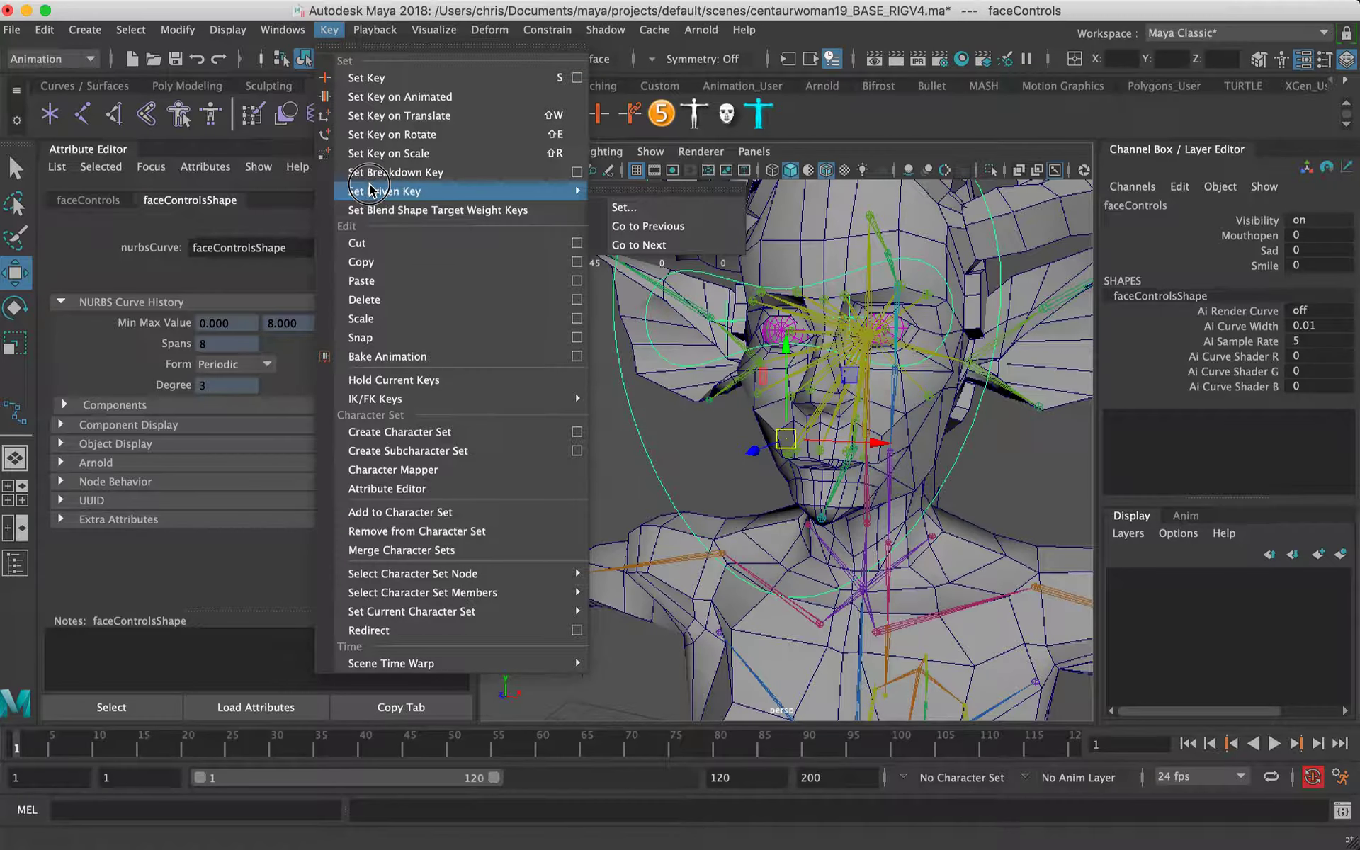
pyautogui.click(623, 207)
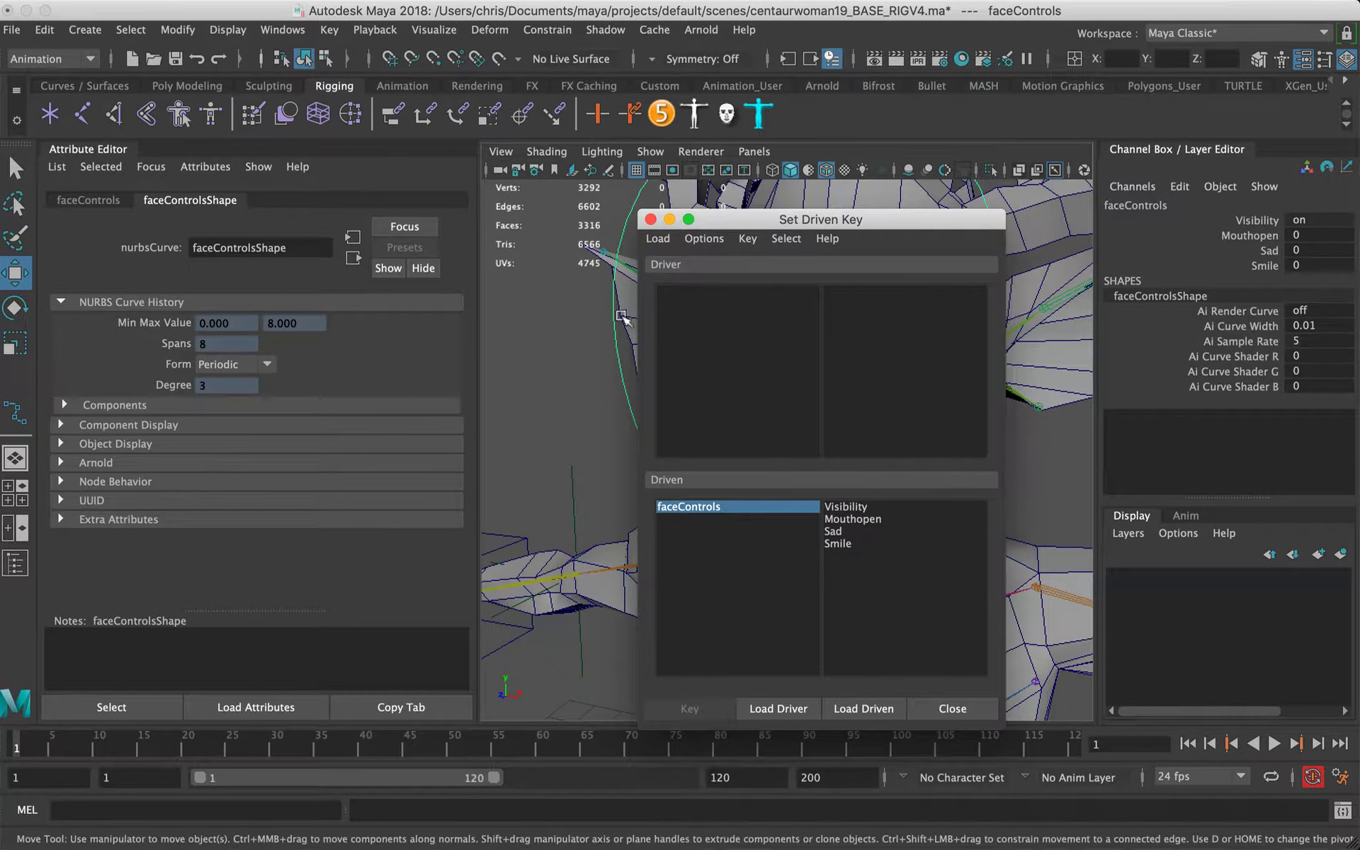
pyautogui.moveTo(781, 225); pyautogui.dragTo(228, 157)
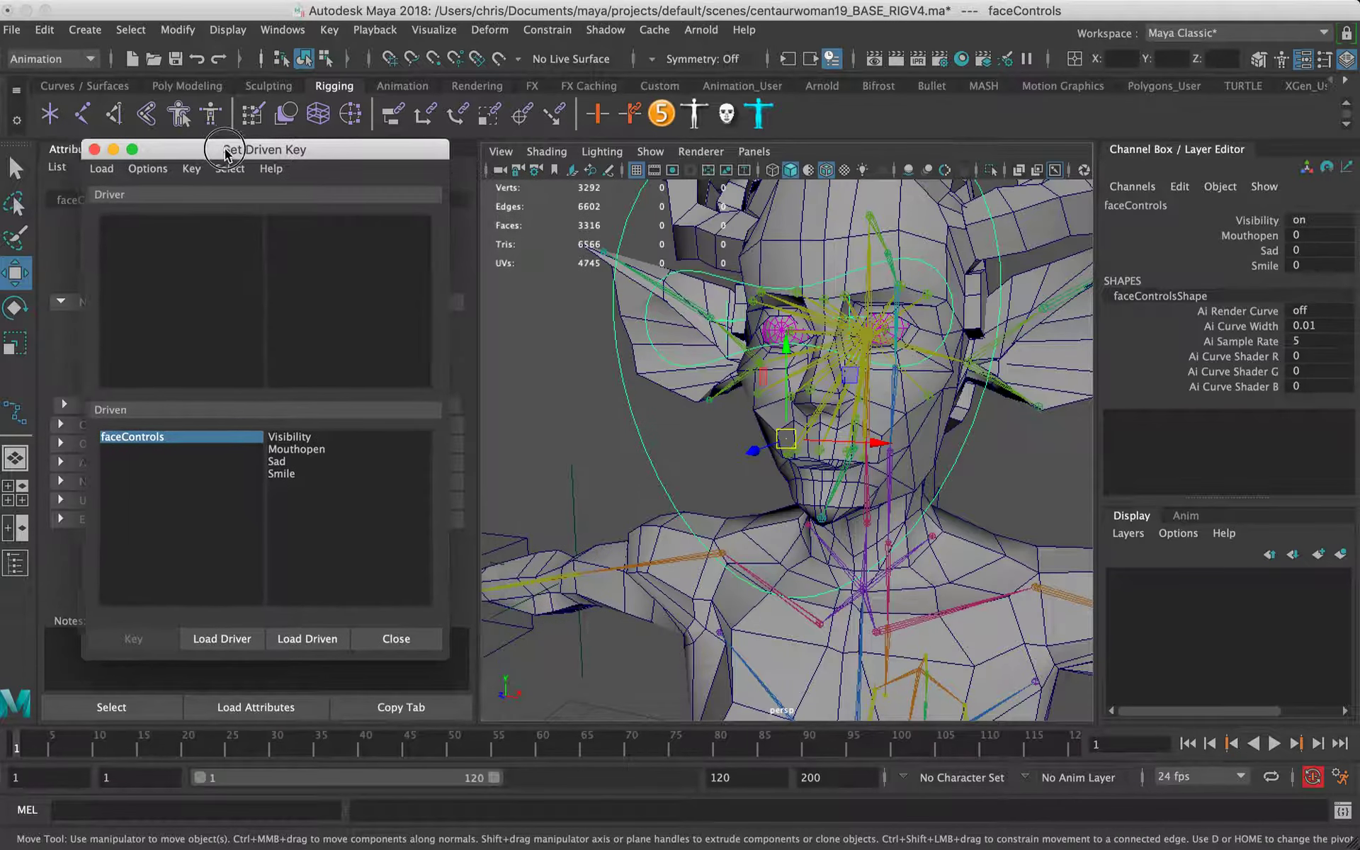
# Step: Load faceControls as the driver and choose Mouthopen as its driving attribute
pyautogui.click(108, 170)
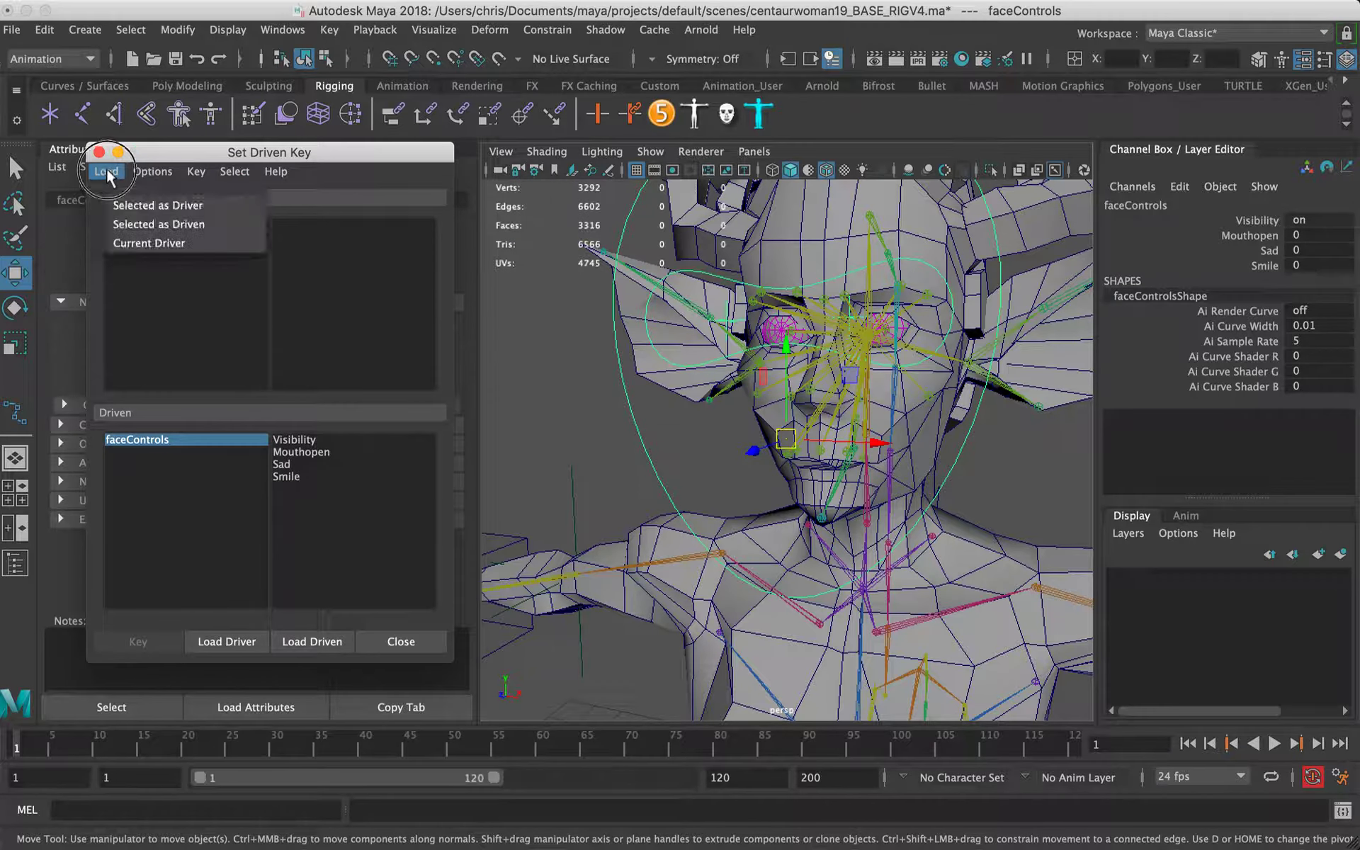
pyautogui.click(149, 209)
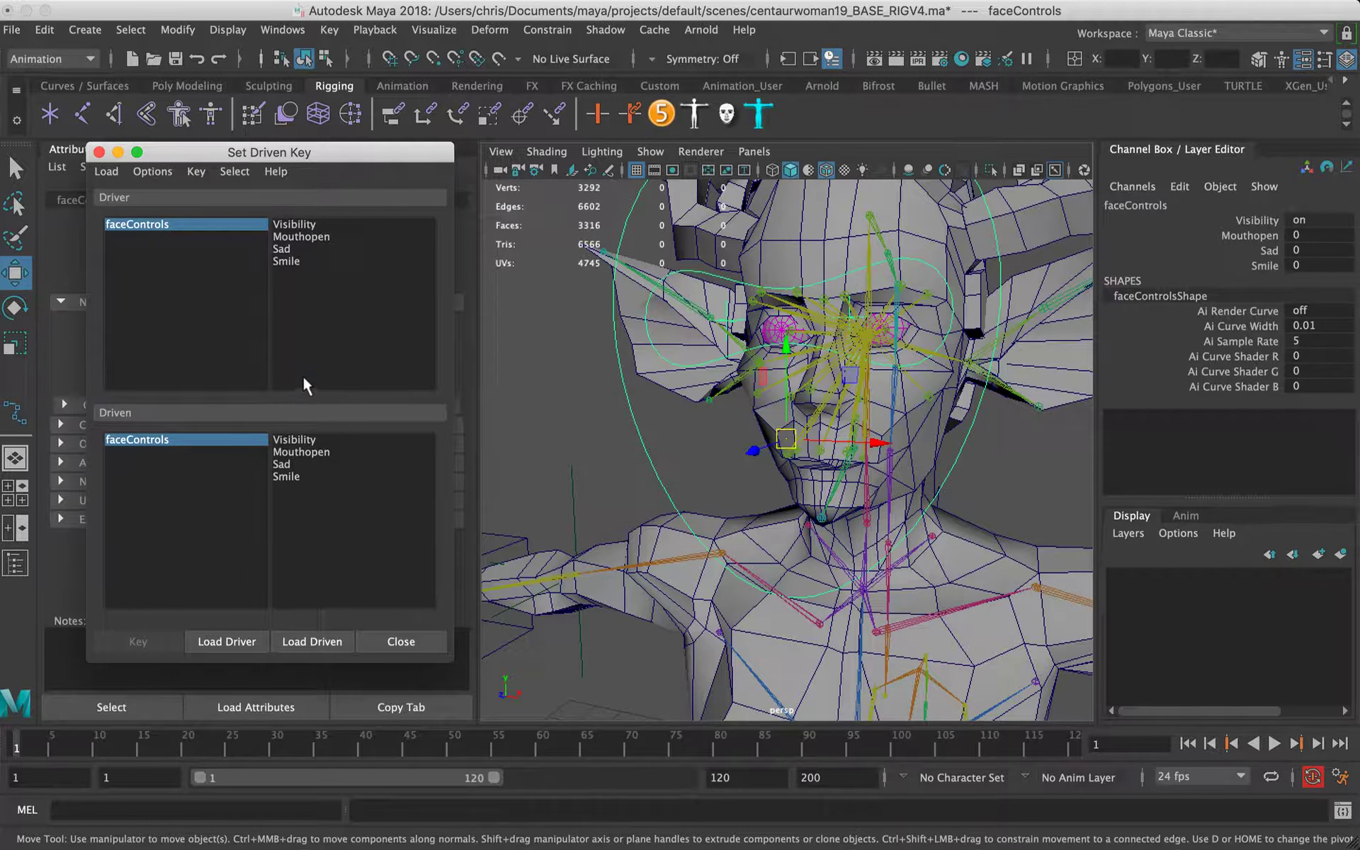
pyautogui.click(303, 237)
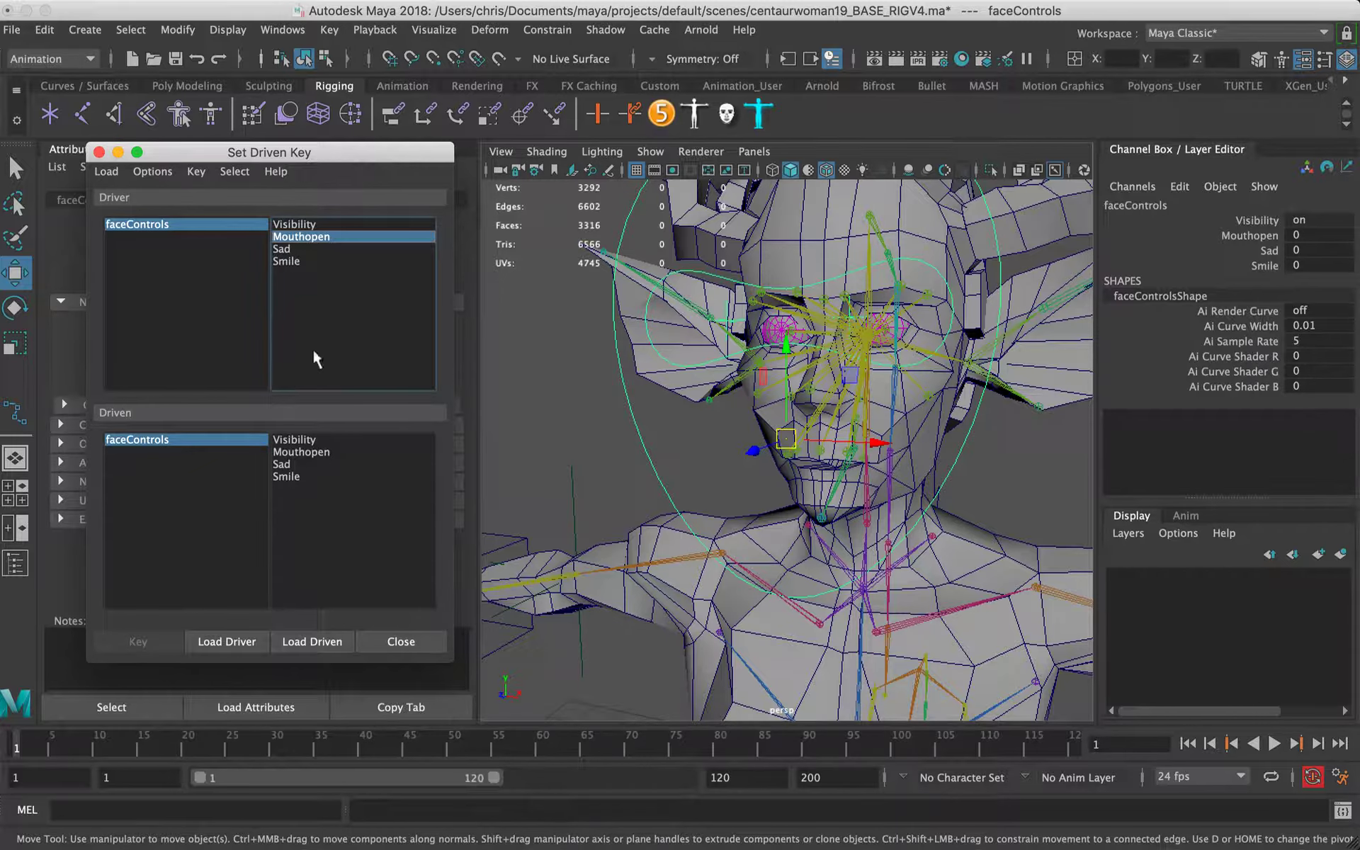
# Step: Select the jaw joint, joint121, and load it as the driven object
pyautogui.keyDown('alt'); pyautogui.moveTo(843, 391); pyautogui.dragTo(702, 414); pyautogui.keyUp('alt')
pyautogui.click(903, 407)
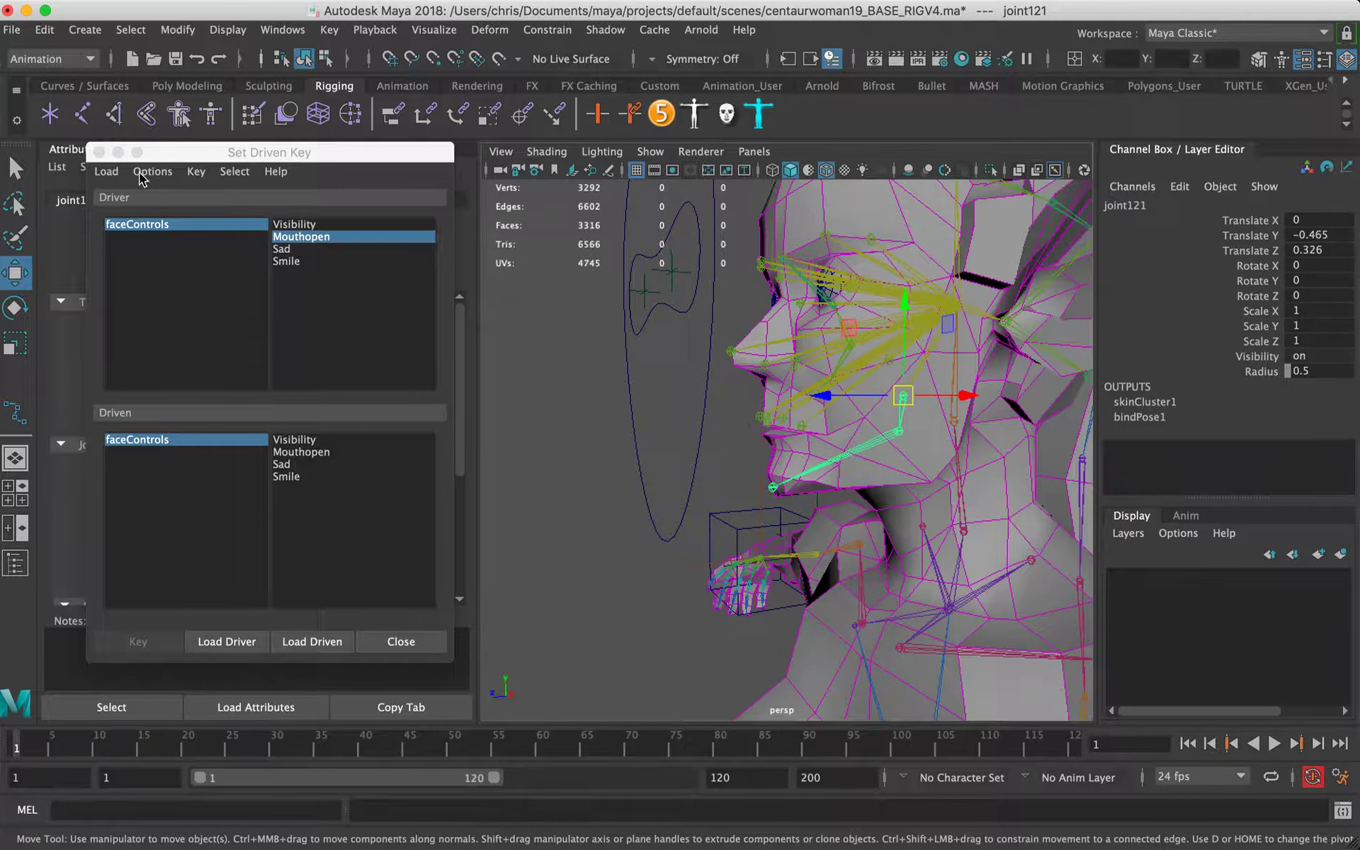
pyautogui.click(110, 177)
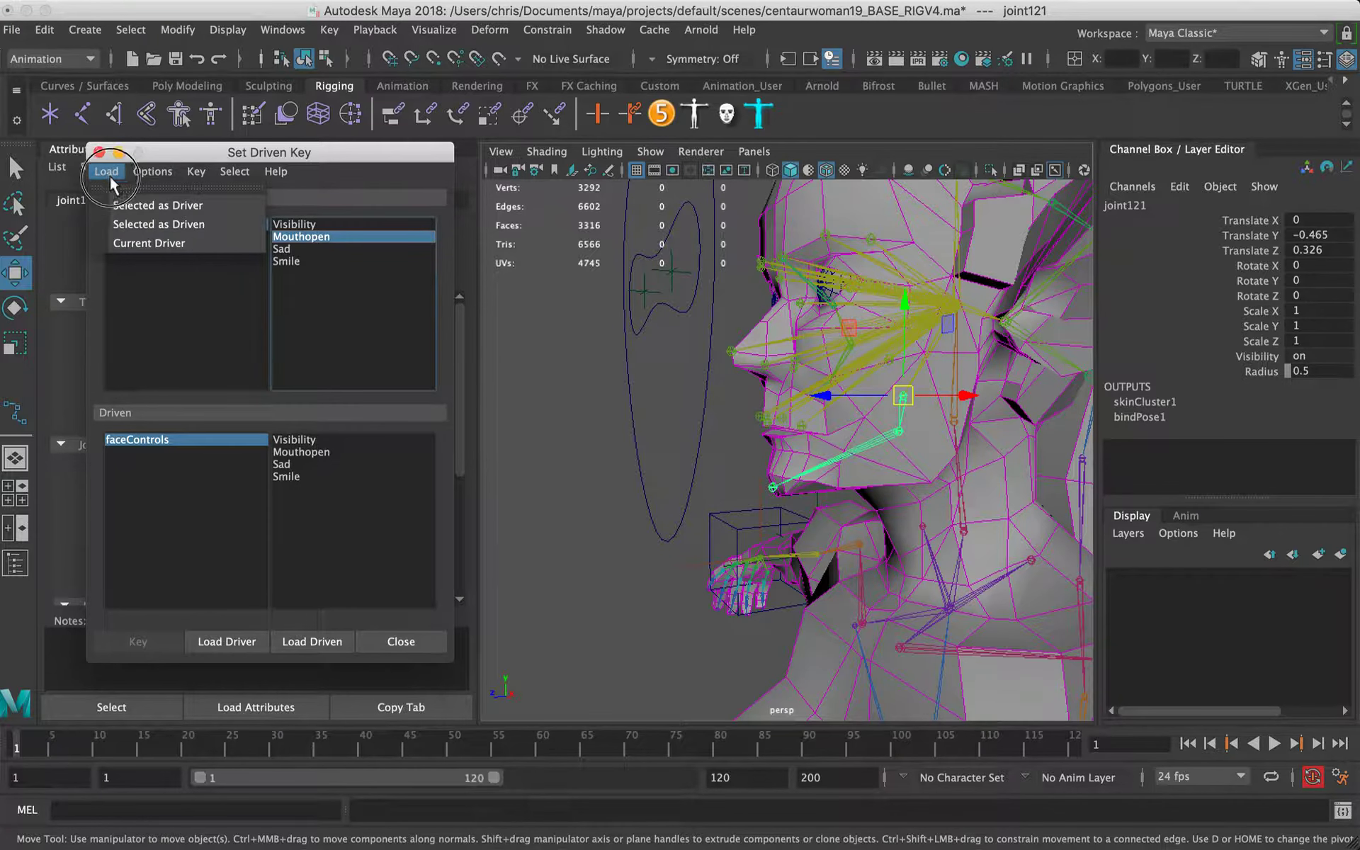
pyautogui.click(136, 222)
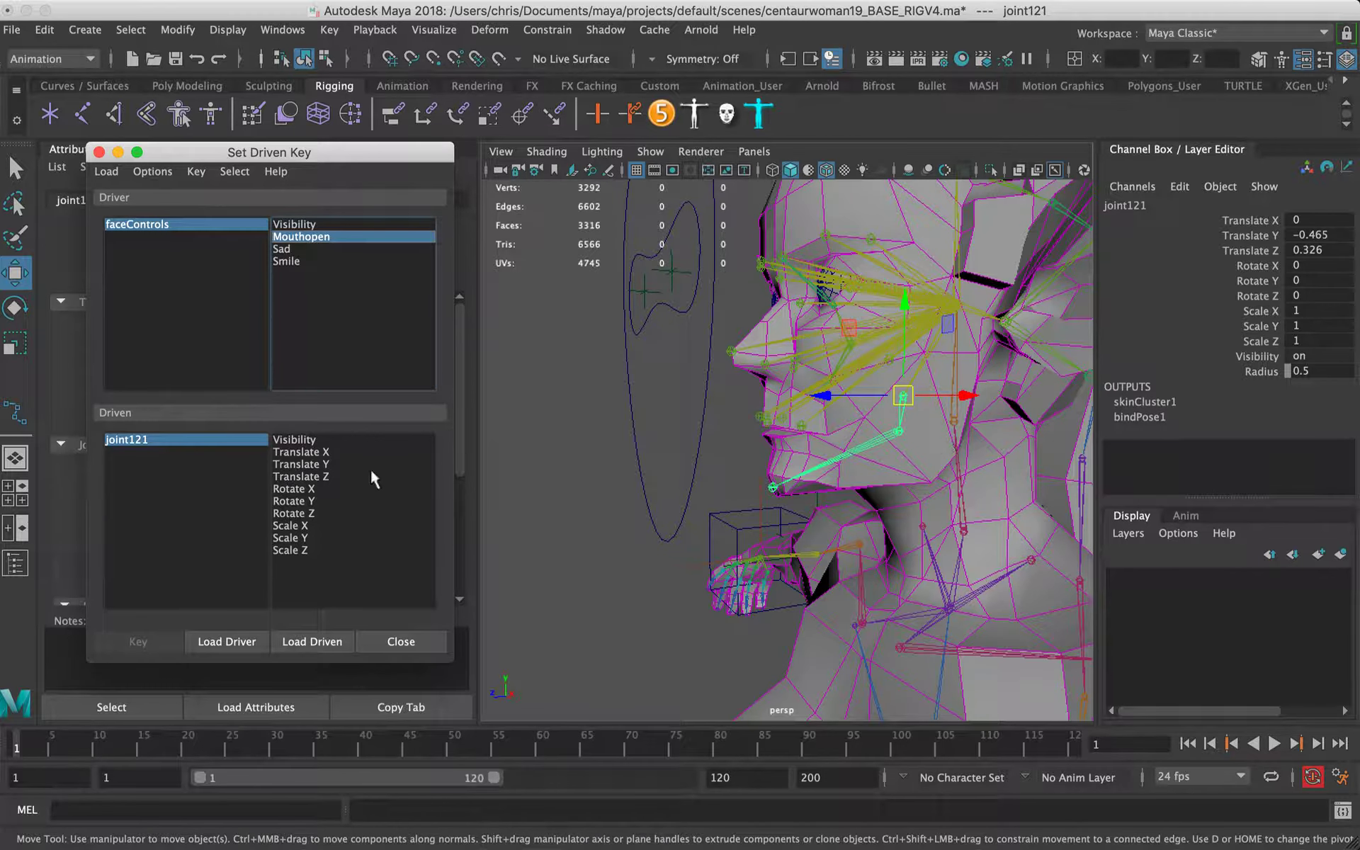
# Step: Try rotating the jaw joint about Z to open the mouth, and undo the rotation
pyautogui.keyDown('alt'); pyautogui.moveTo(848, 391); pyautogui.dragTo(850, 341); pyautogui.keyUp('alt')
pyautogui.press('e')
pyautogui.press('super+z')
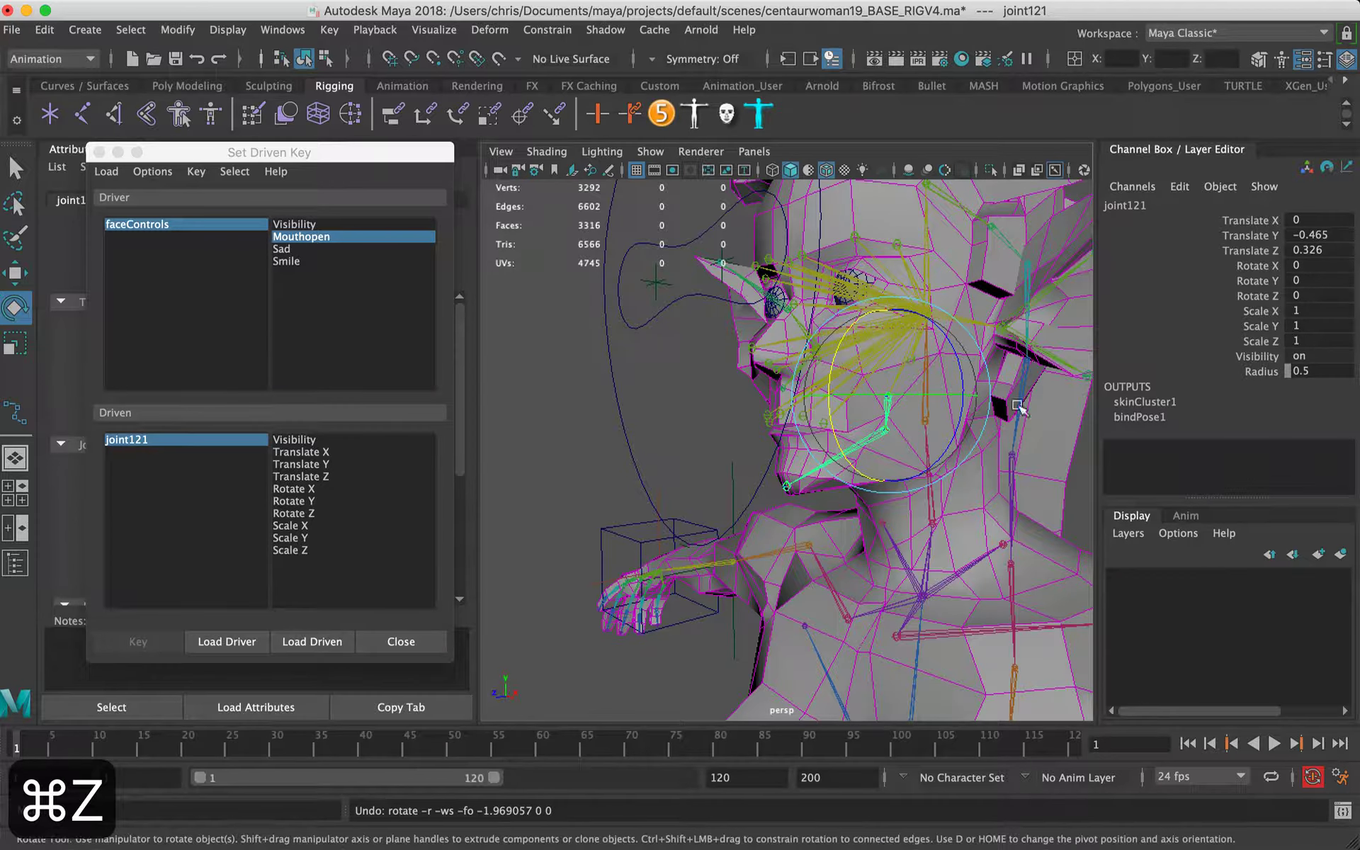
pyautogui.moveTo(843, 334); pyautogui.dragTo(843, 360)
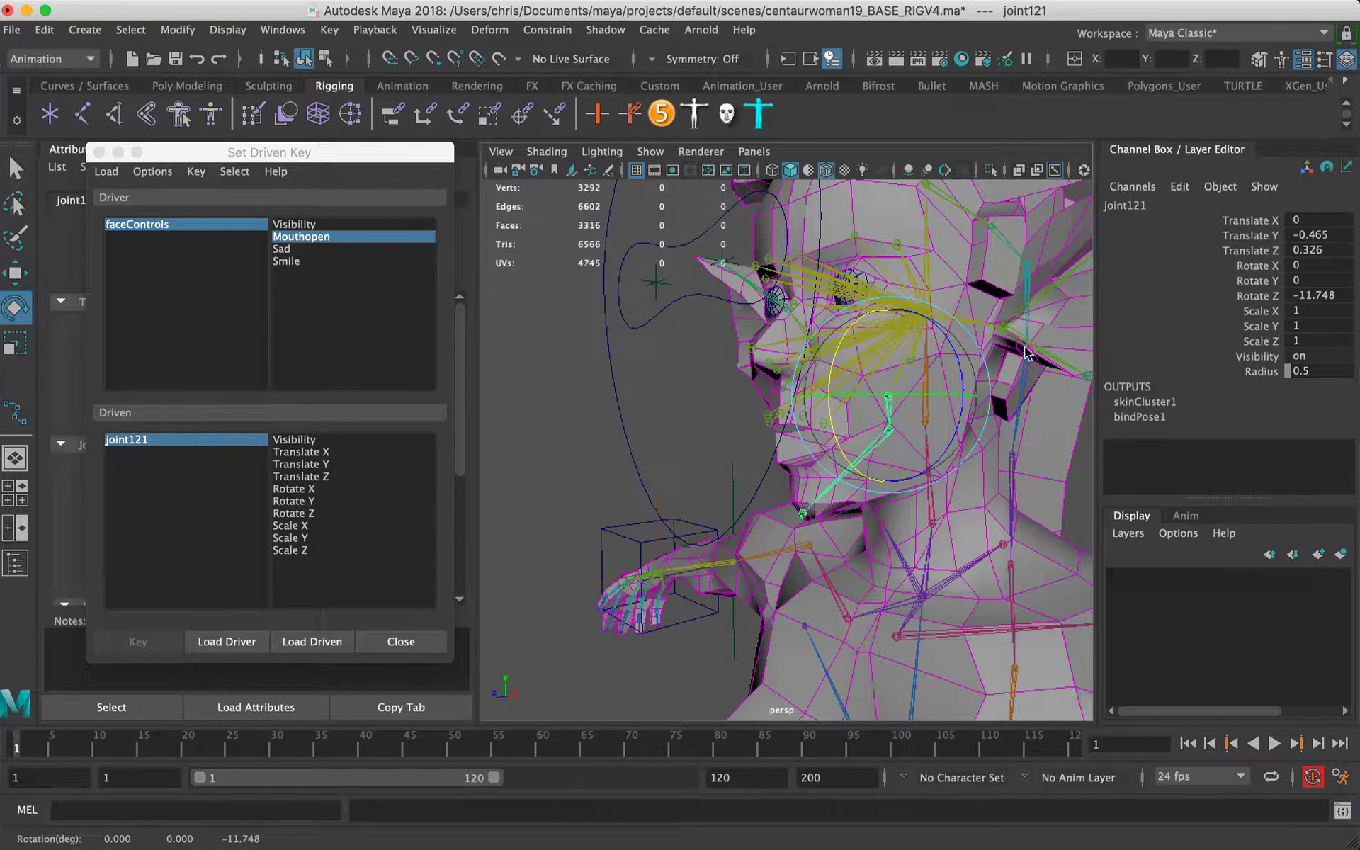
pyautogui.press('super+z')
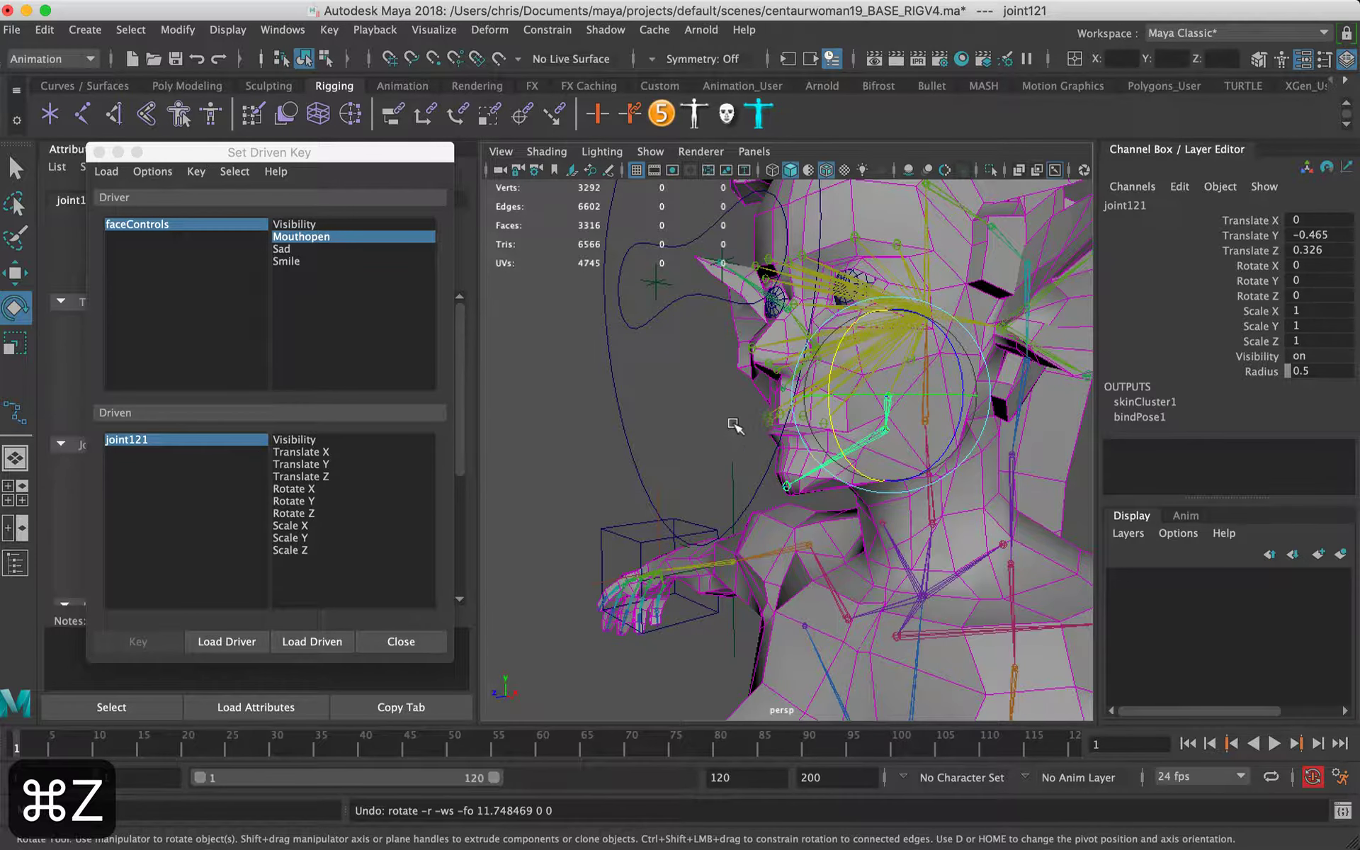
# Step: Choose Rotate Z of joint121 as the driven attribute and key the closed-mouth pose with Mouthopen at 0
pyautogui.click(297, 514)
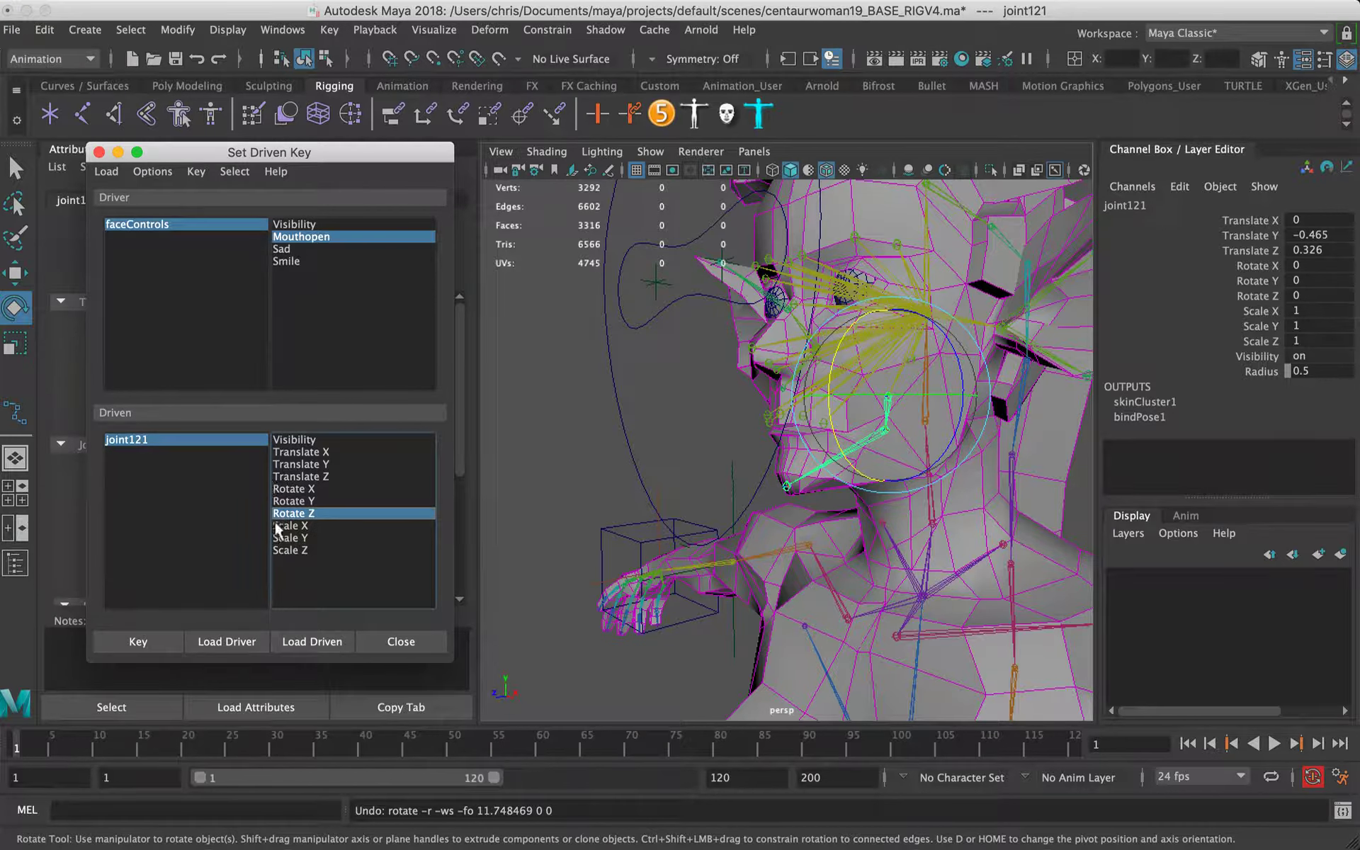
pyautogui.moveTo(312, 489); pyautogui.dragTo(301, 518)
pyautogui.click(358, 513)
pyautogui.click(622, 384)
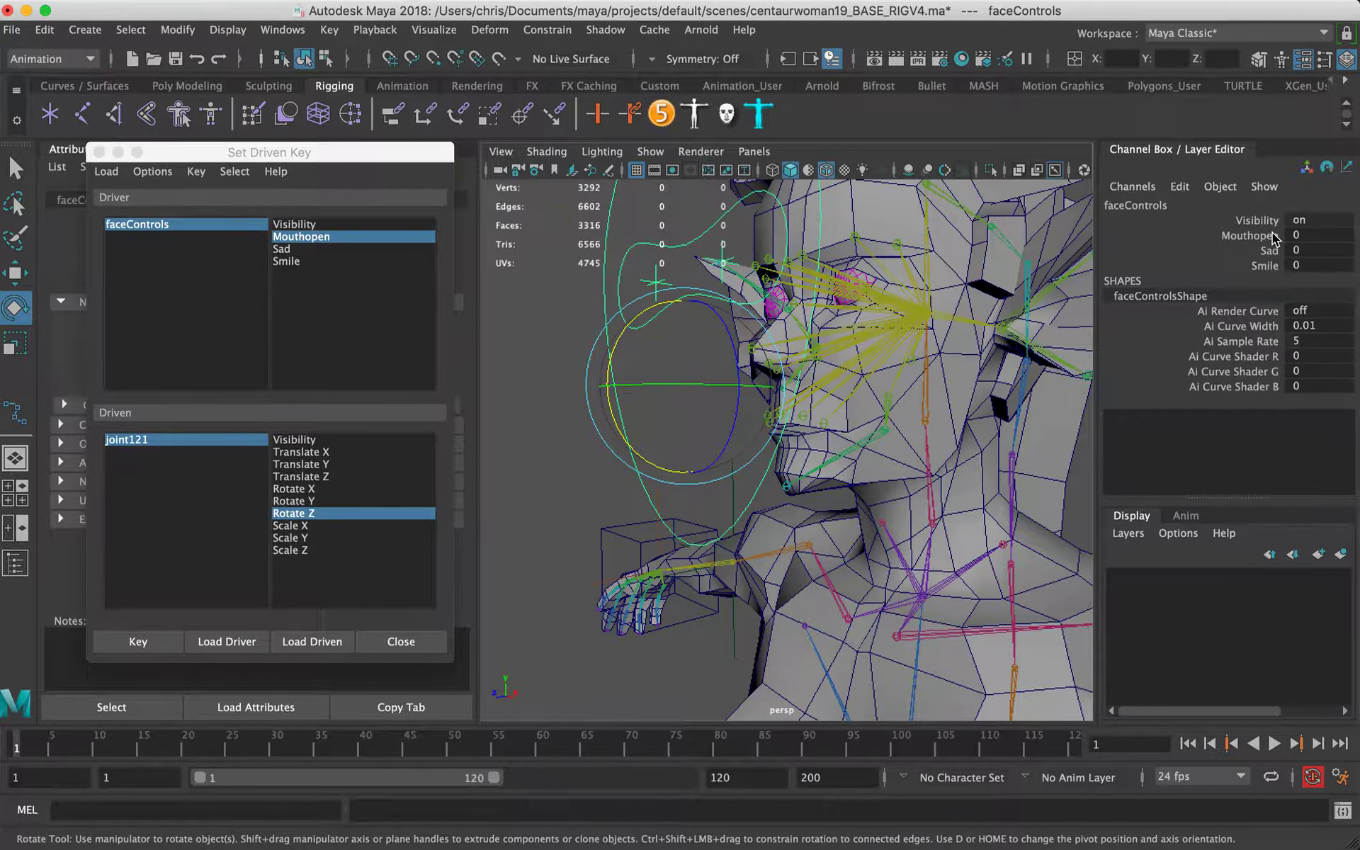
pyautogui.click(138, 643)
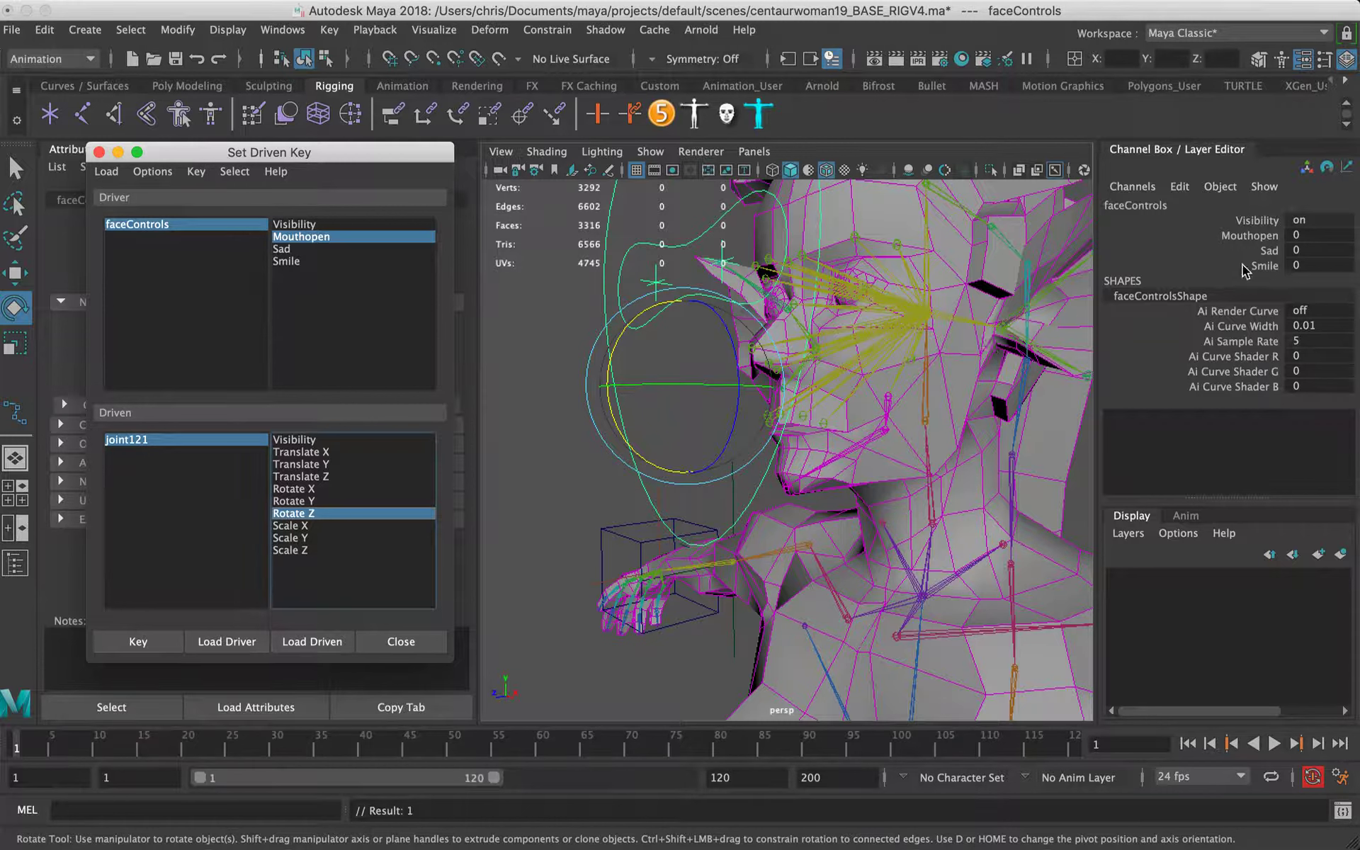
# Step: Set Mouthopen on faceControls to 5 and scrub it down to 0 and up again for the open-mouth pose
pyautogui.click(1204, 237)
pyautogui.click(1300, 236)
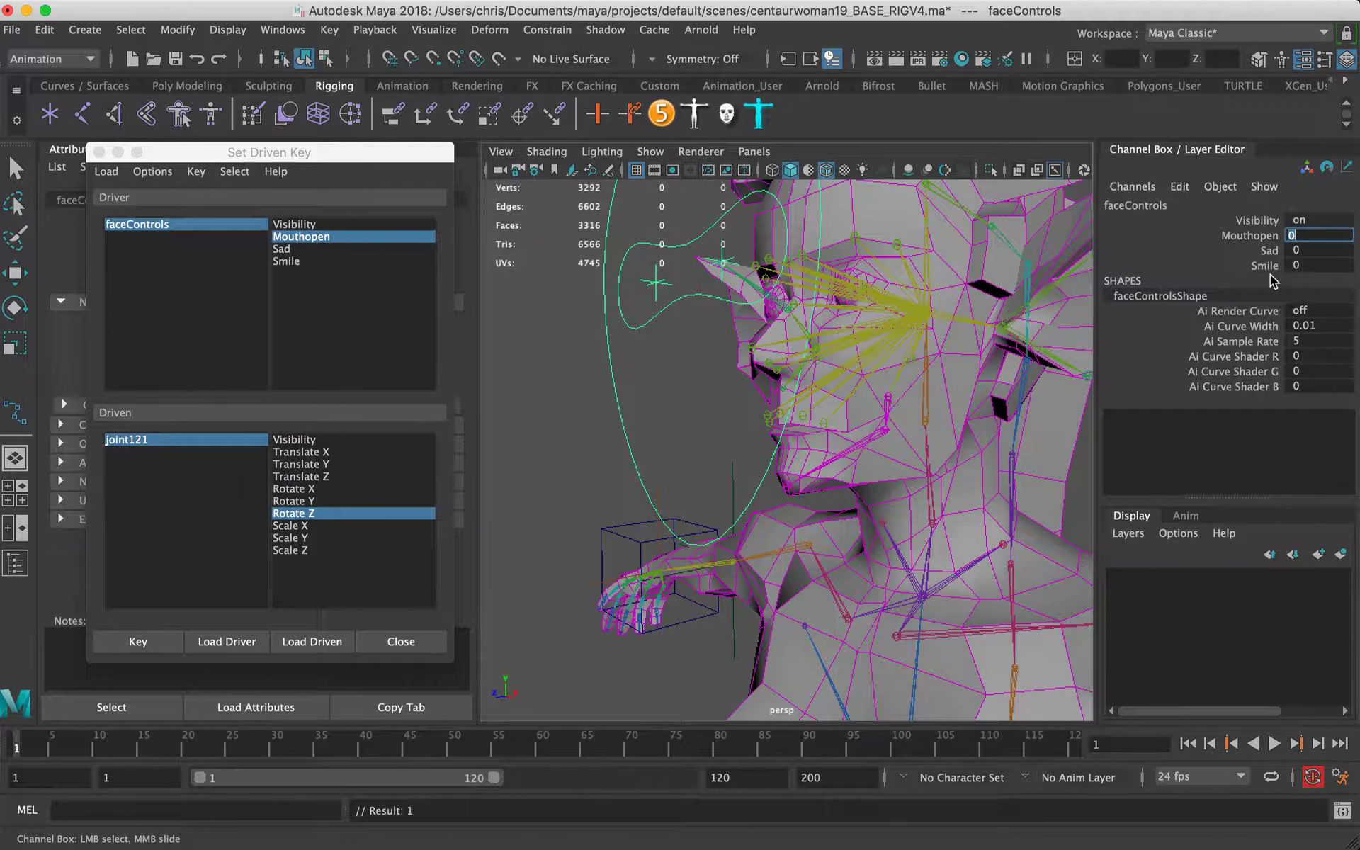
pyautogui.write('5')
pyautogui.press('Return')
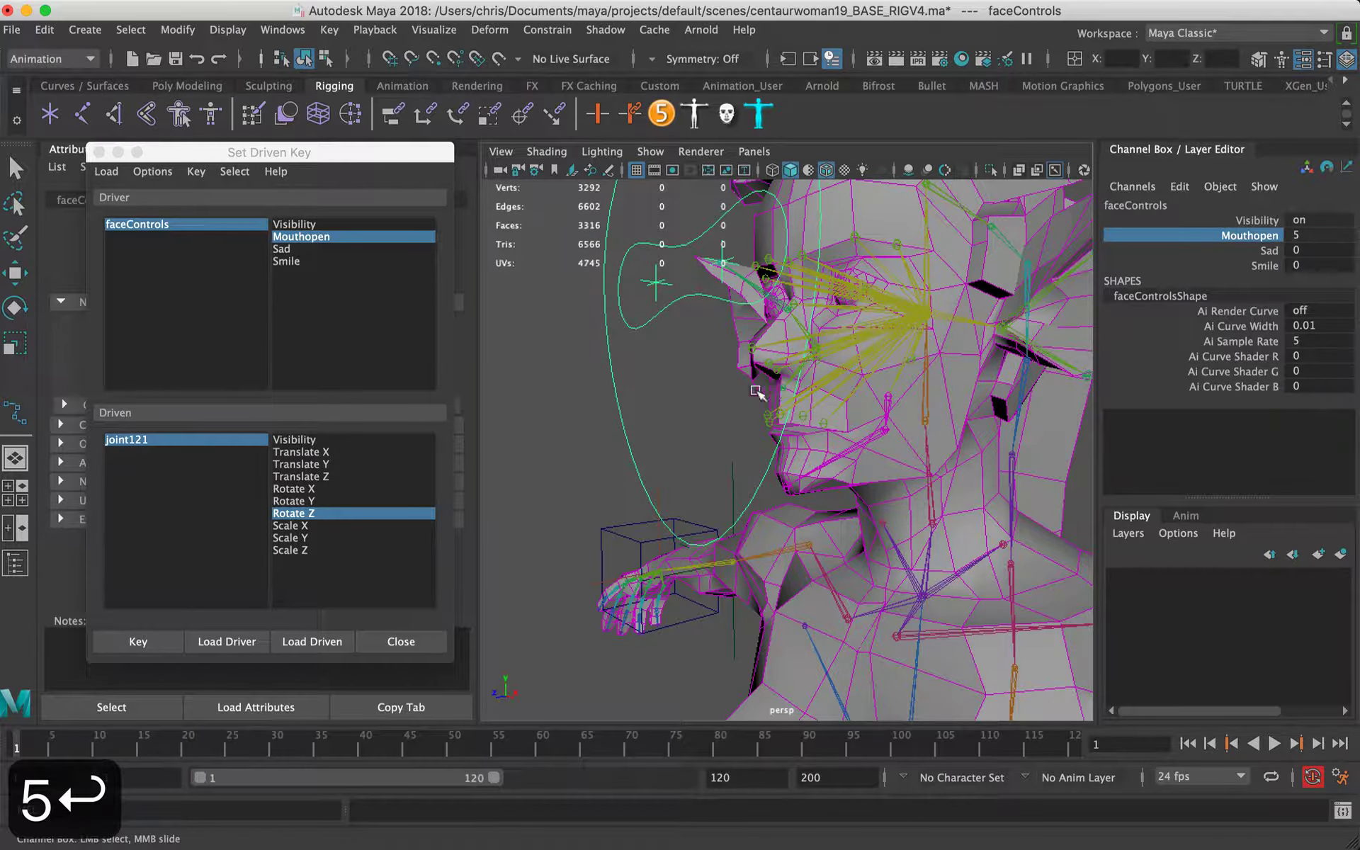
pyautogui.moveTo(854, 380); pyautogui.dragTo(813, 405, button='middle')
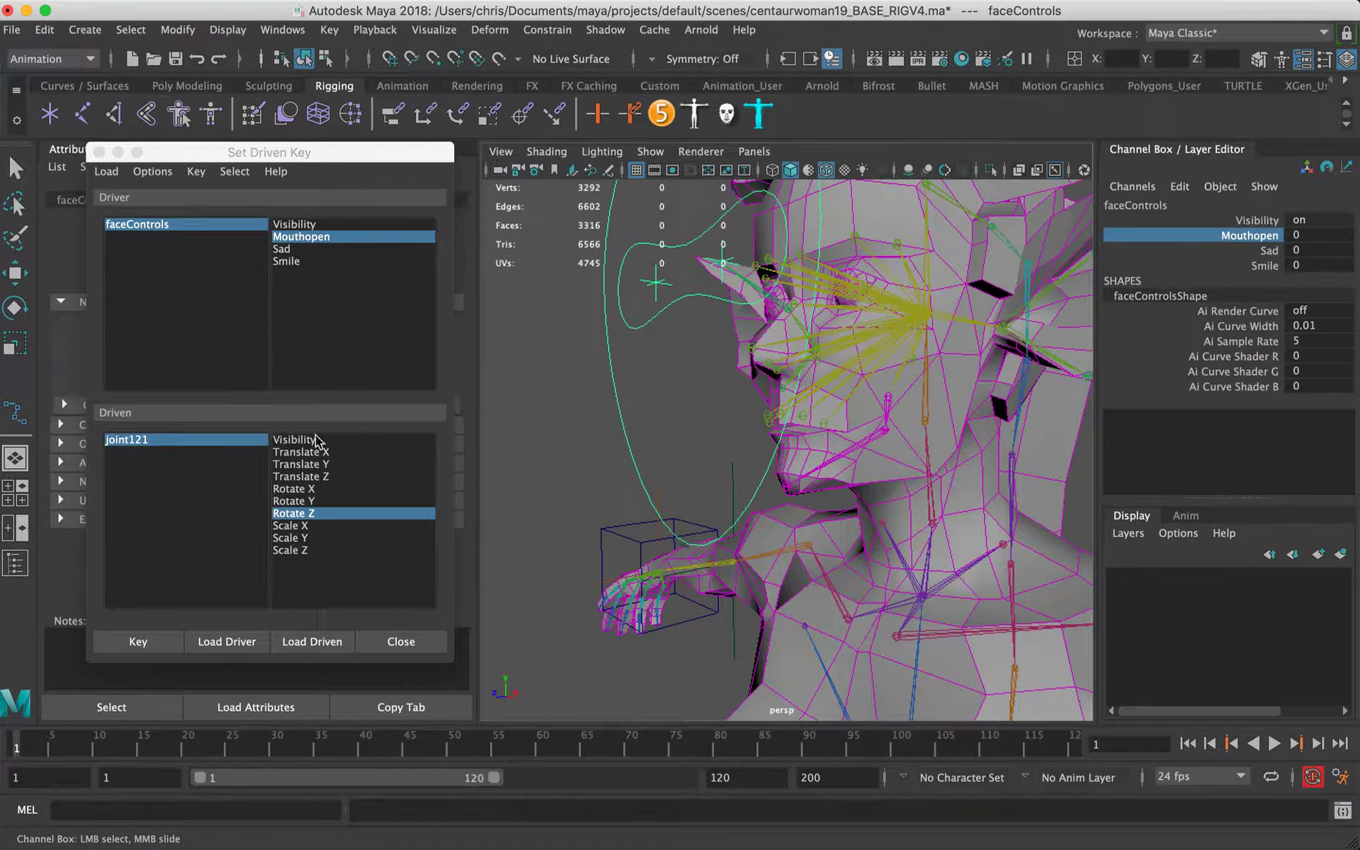
pyautogui.moveTo(316, 435); pyautogui.dragTo(1061, 444, button='middle')
# Step: Rotate the jaw joint open with Rotate Z set to -20 and key it as the driven open-mouth pose
pyautogui.click(884, 413)
pyautogui.press('e')
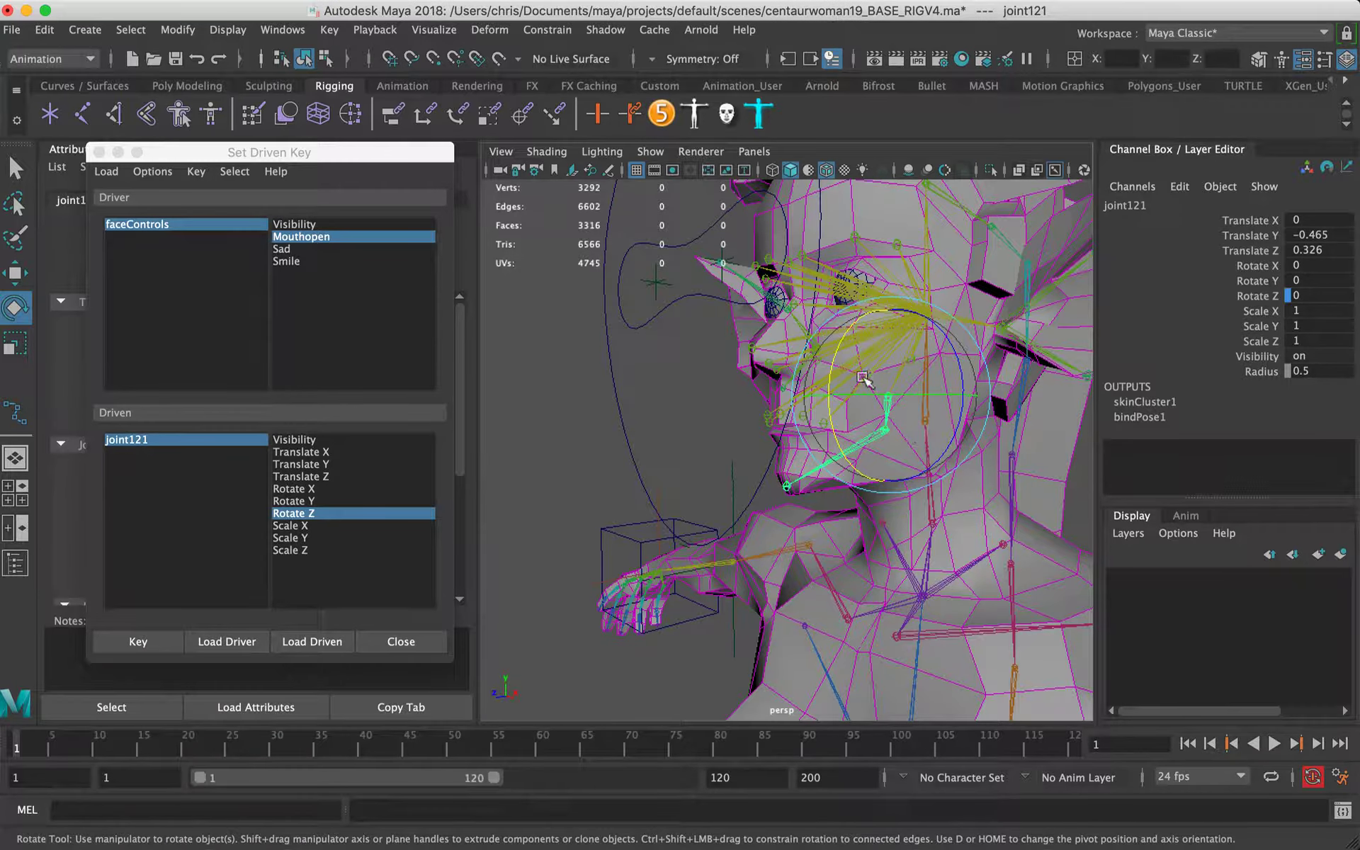
pyautogui.moveTo(842, 347)
pyautogui.mouseDown()
pyautogui.moveTo(829, 396)
pyautogui.moveTo(833, 370)
pyautogui.mouseUp()
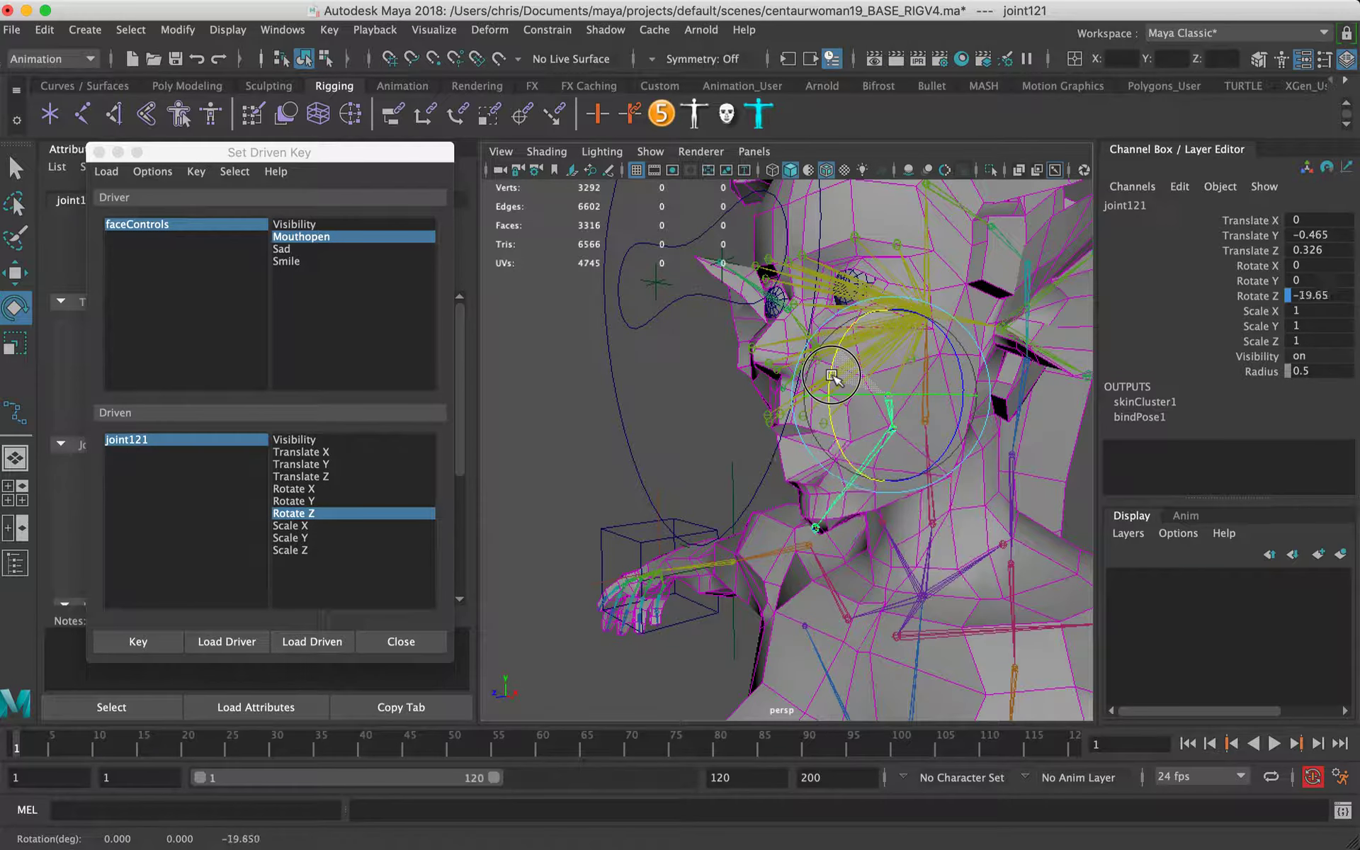
pyautogui.click(1330, 301)
pyautogui.write('-2')
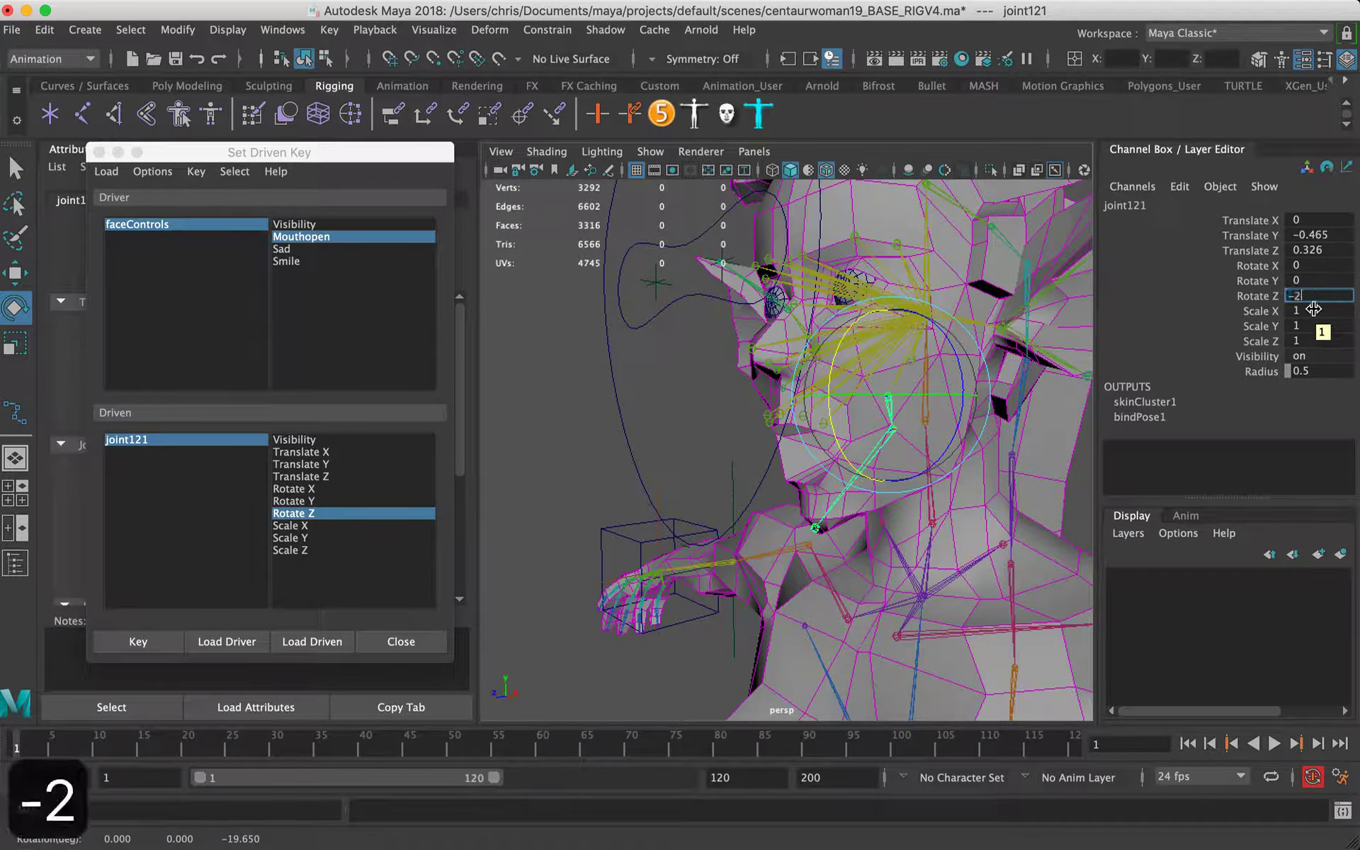
pyautogui.write('0')
pyautogui.press('Return')
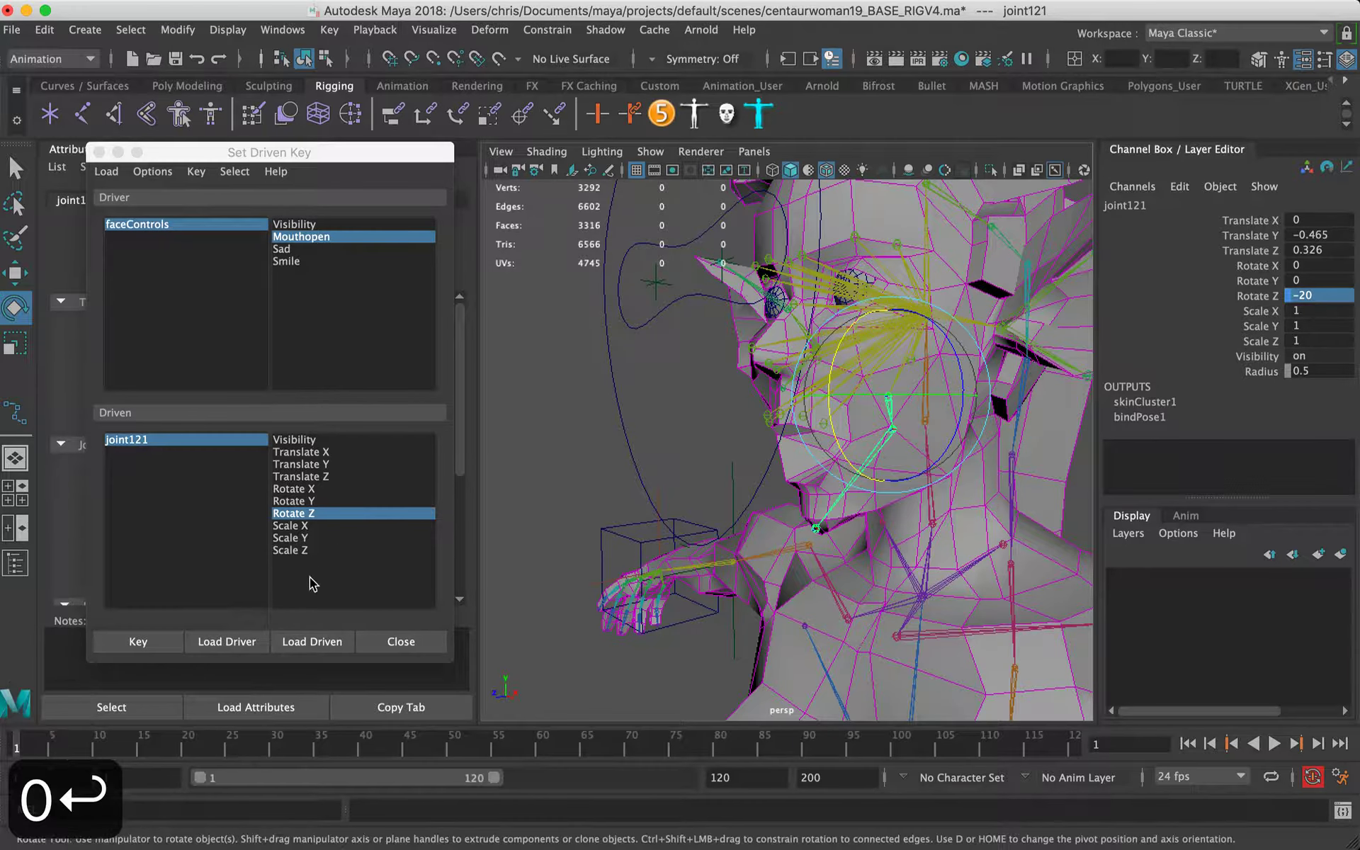
pyautogui.click(138, 643)
# Step: Reselect faceControls and scrub Mouthopen to test how it opens and closes the jaw
pyautogui.click(587, 488)
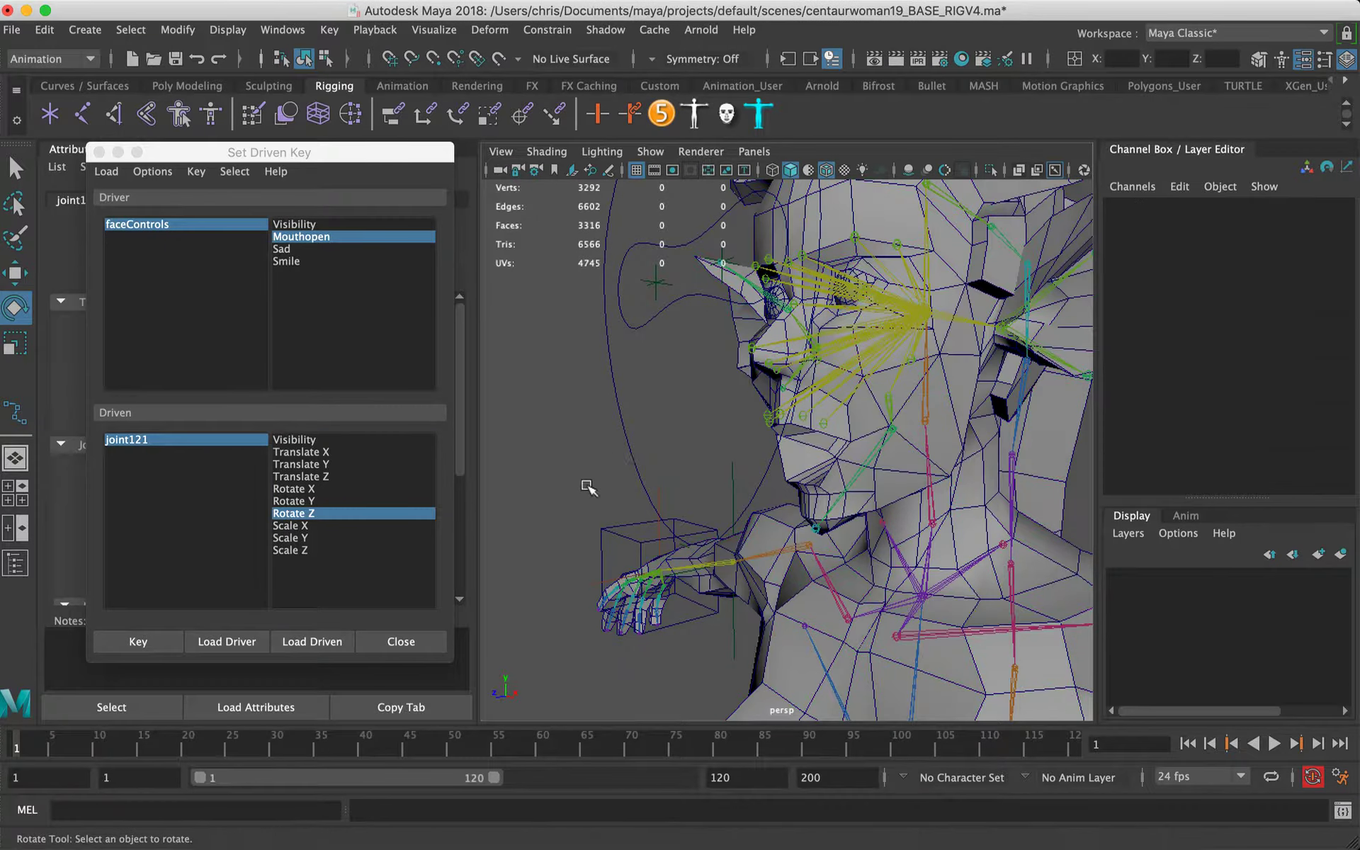
pyautogui.click(698, 295)
pyautogui.click(1249, 235)
pyautogui.moveTo(885, 355); pyautogui.dragTo(891, 408, button='middle')
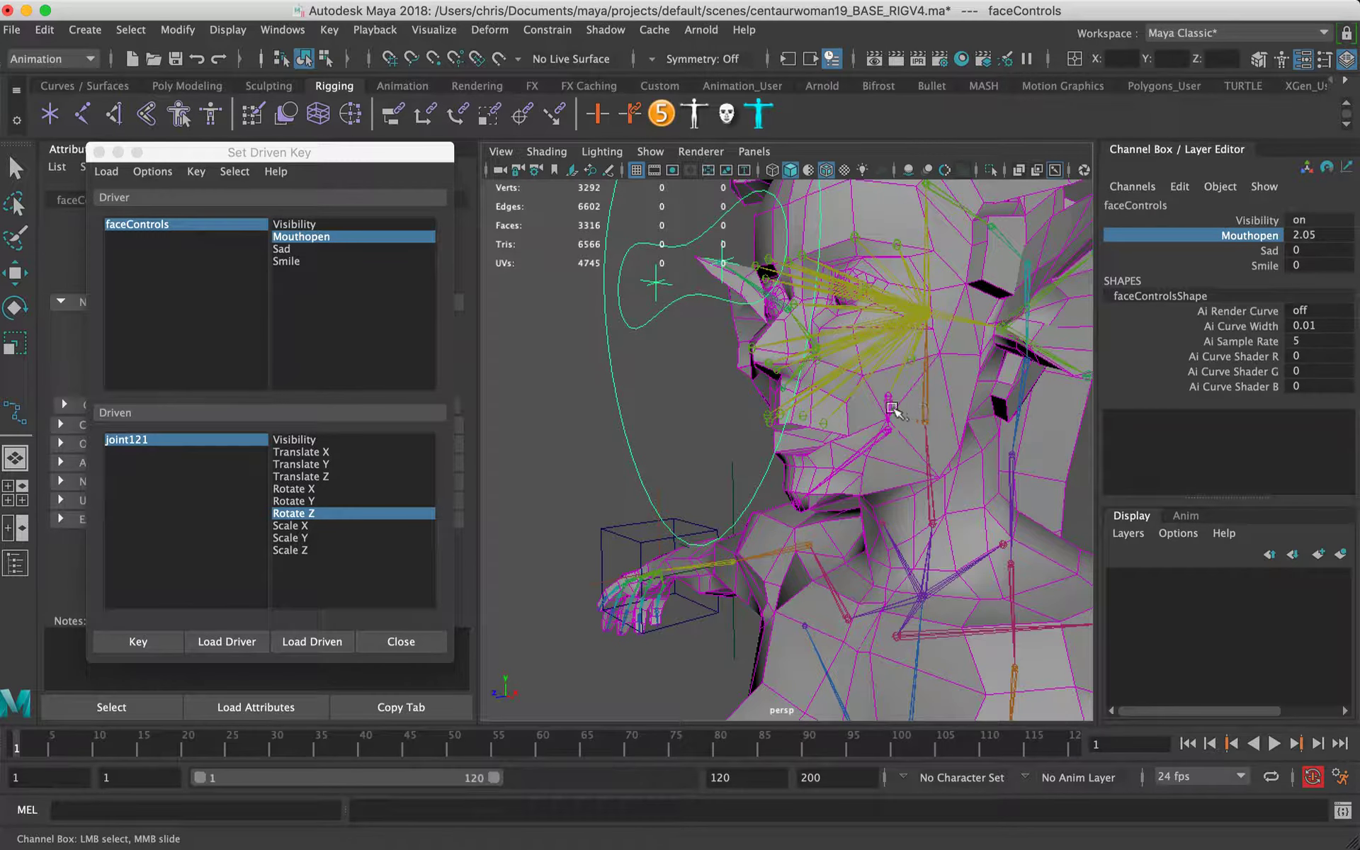
pyautogui.click(892, 408)
pyautogui.click(608, 416)
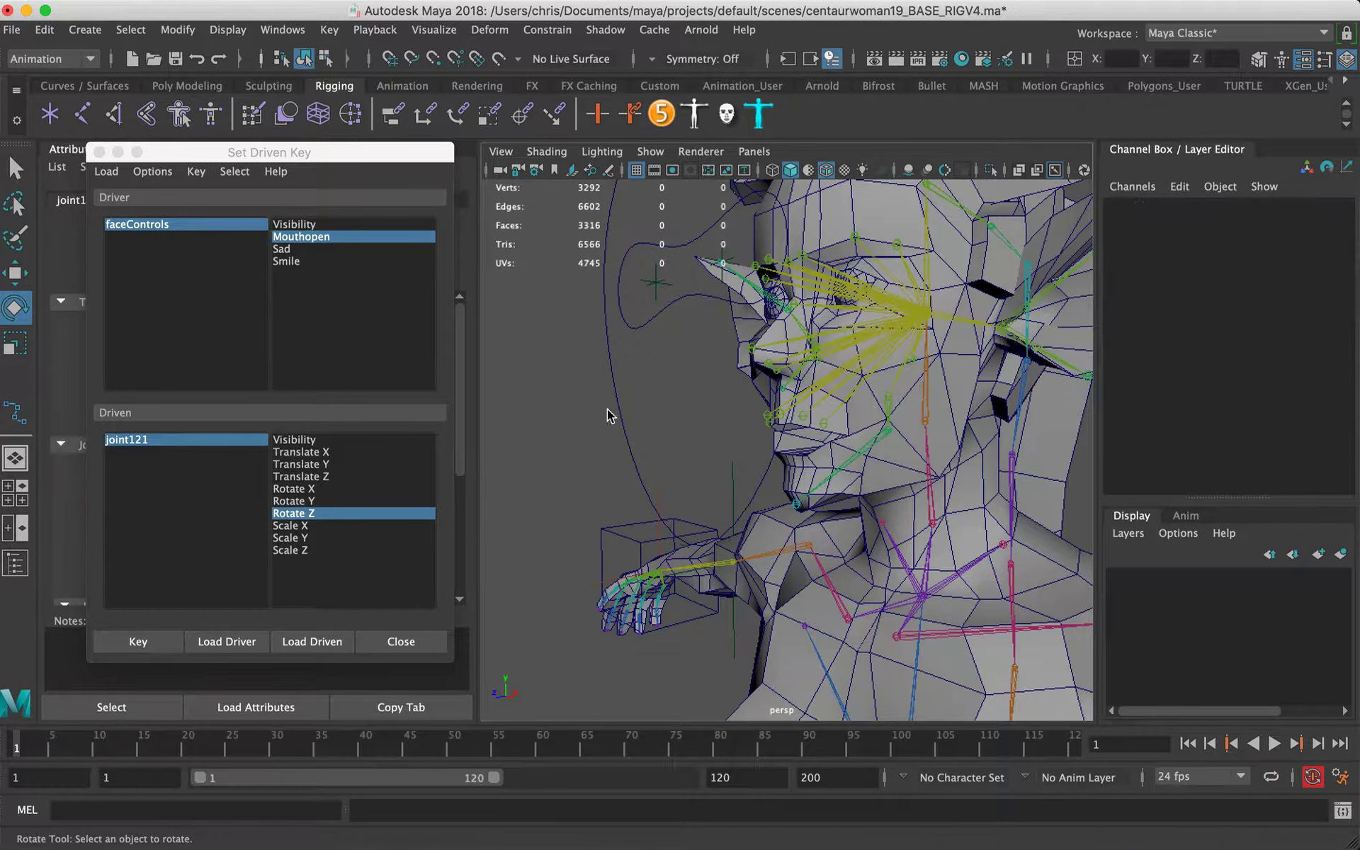
pyautogui.click(757, 409)
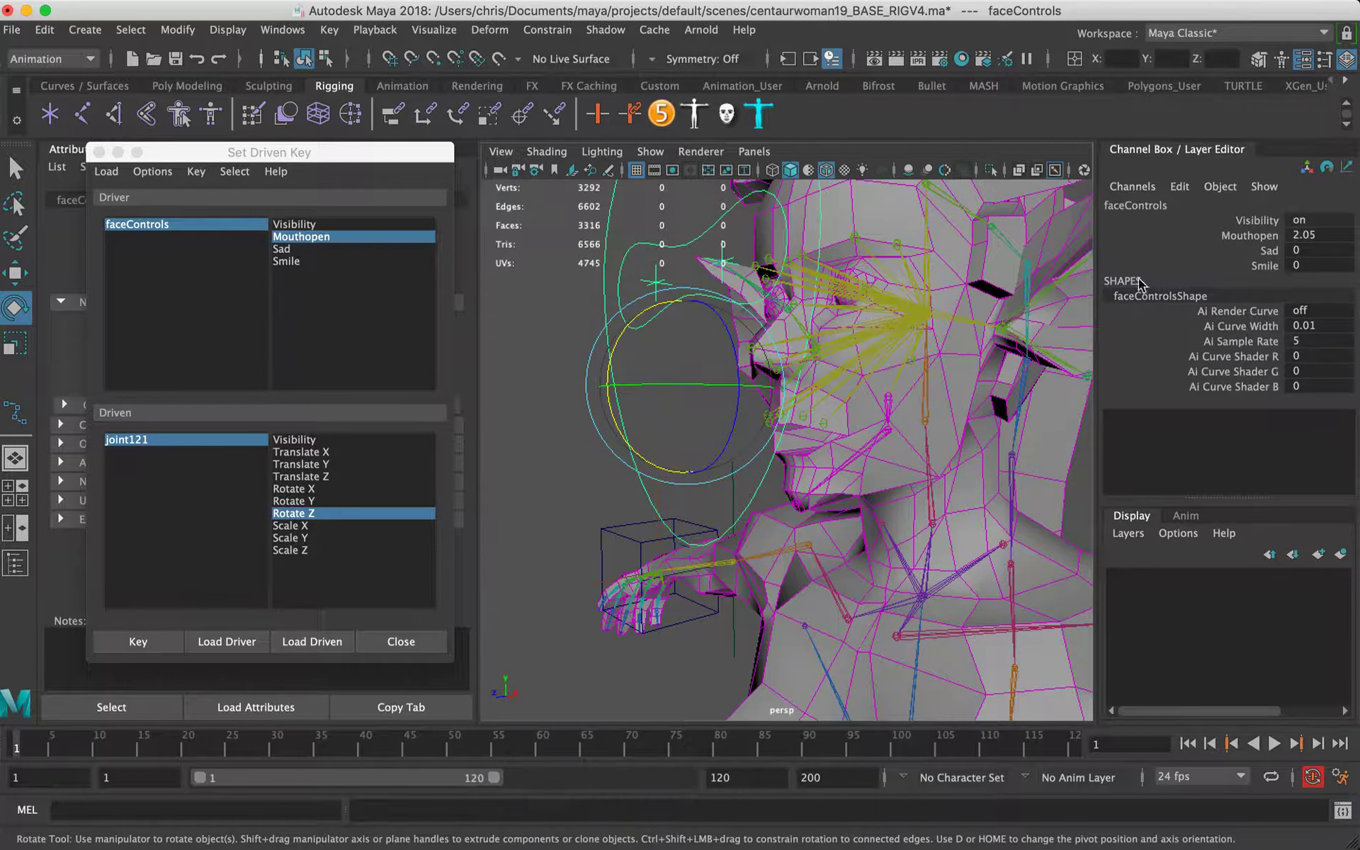
pyautogui.click(1262, 238)
pyautogui.moveTo(816, 372); pyautogui.dragTo(721, 342, button='middle')
# Step: Undo the last Mouthopen scrub and reset Mouthopen on faceControls to 0
pyautogui.keyDown('alt'); pyautogui.moveTo(950, 407); pyautogui.dragTo(814, 444, button='right'); pyautogui.keyUp('alt')
pyautogui.keyDown('alt'); pyautogui.moveTo(815, 445); pyautogui.dragTo(836, 451); pyautogui.keyUp('alt')
pyautogui.press('super+z')
pyautogui.doubleClick(1314, 237)
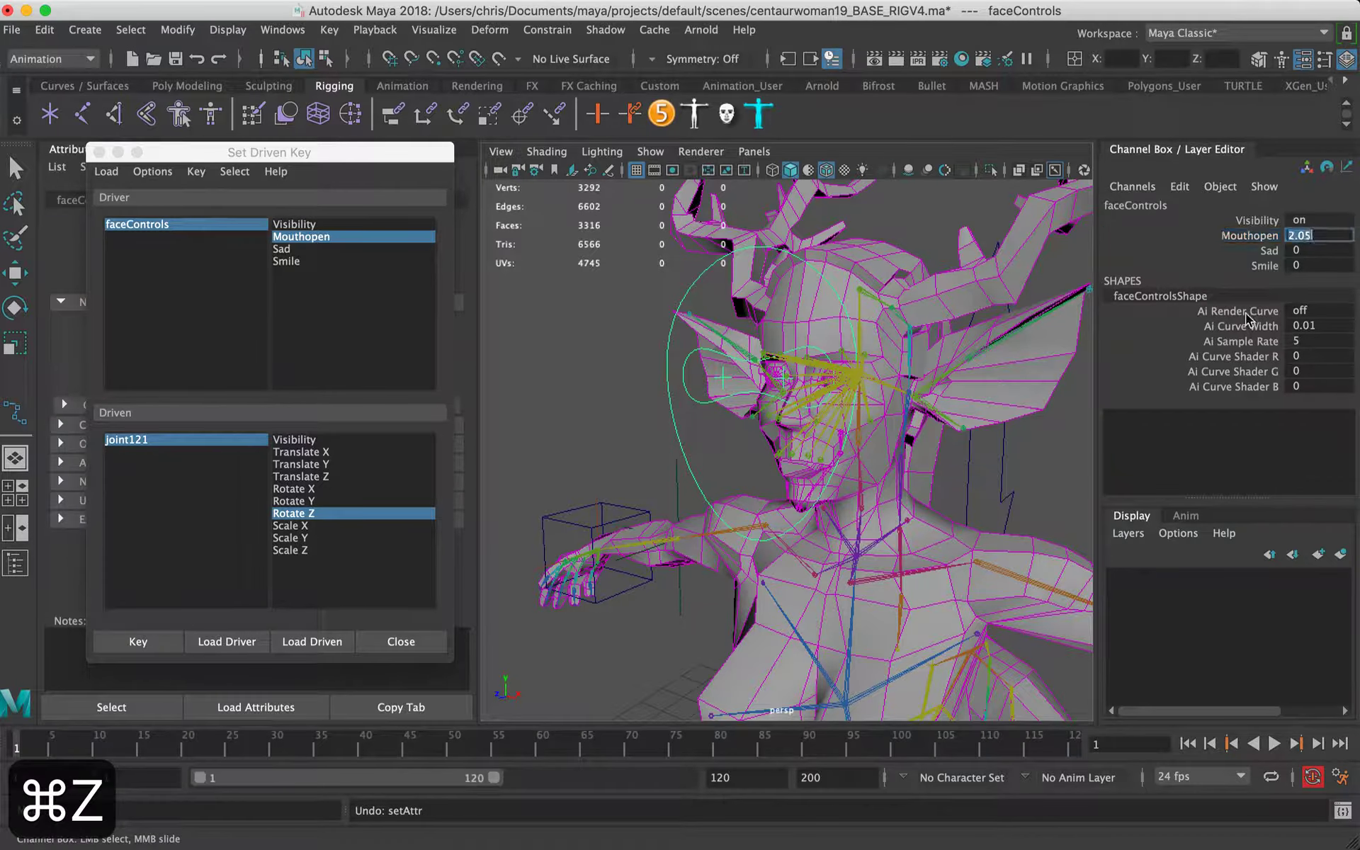
pyautogui.write('0')
pyautogui.press('Return')
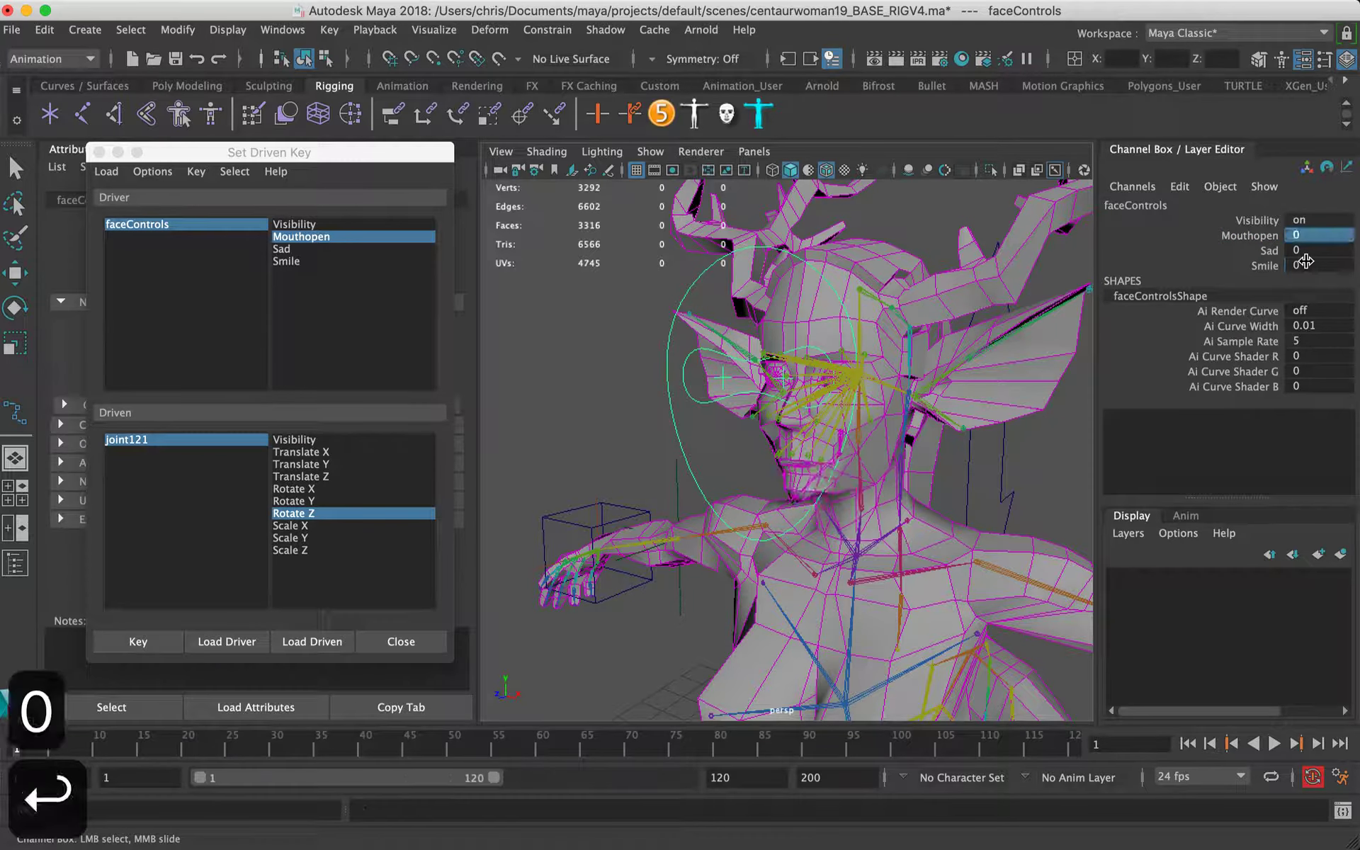
# Step: Choose the Smile attribute of faceControls as the driver attribute for the next set of driven keys
pyautogui.scroll(5, 888, 349)
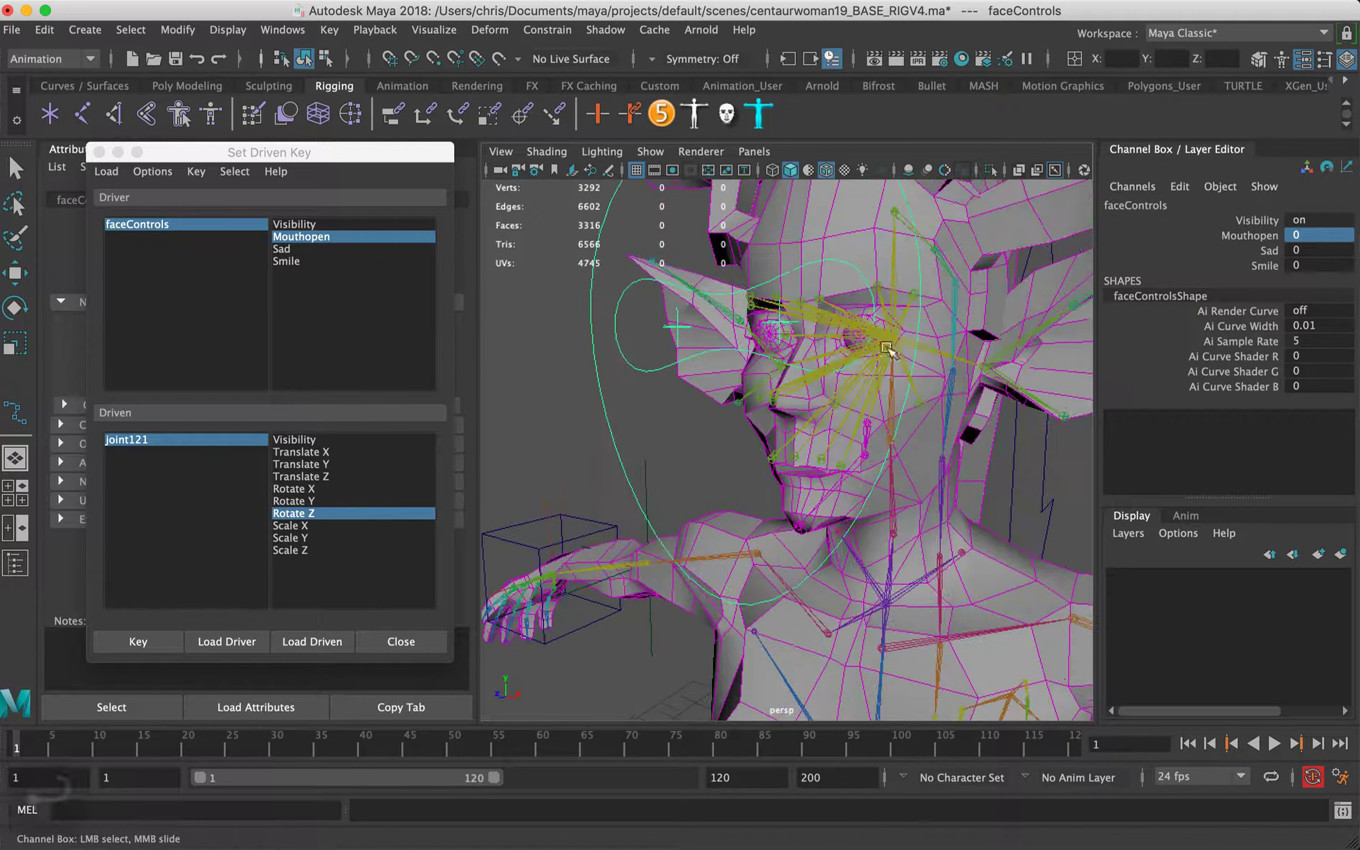
pyautogui.click(289, 249)
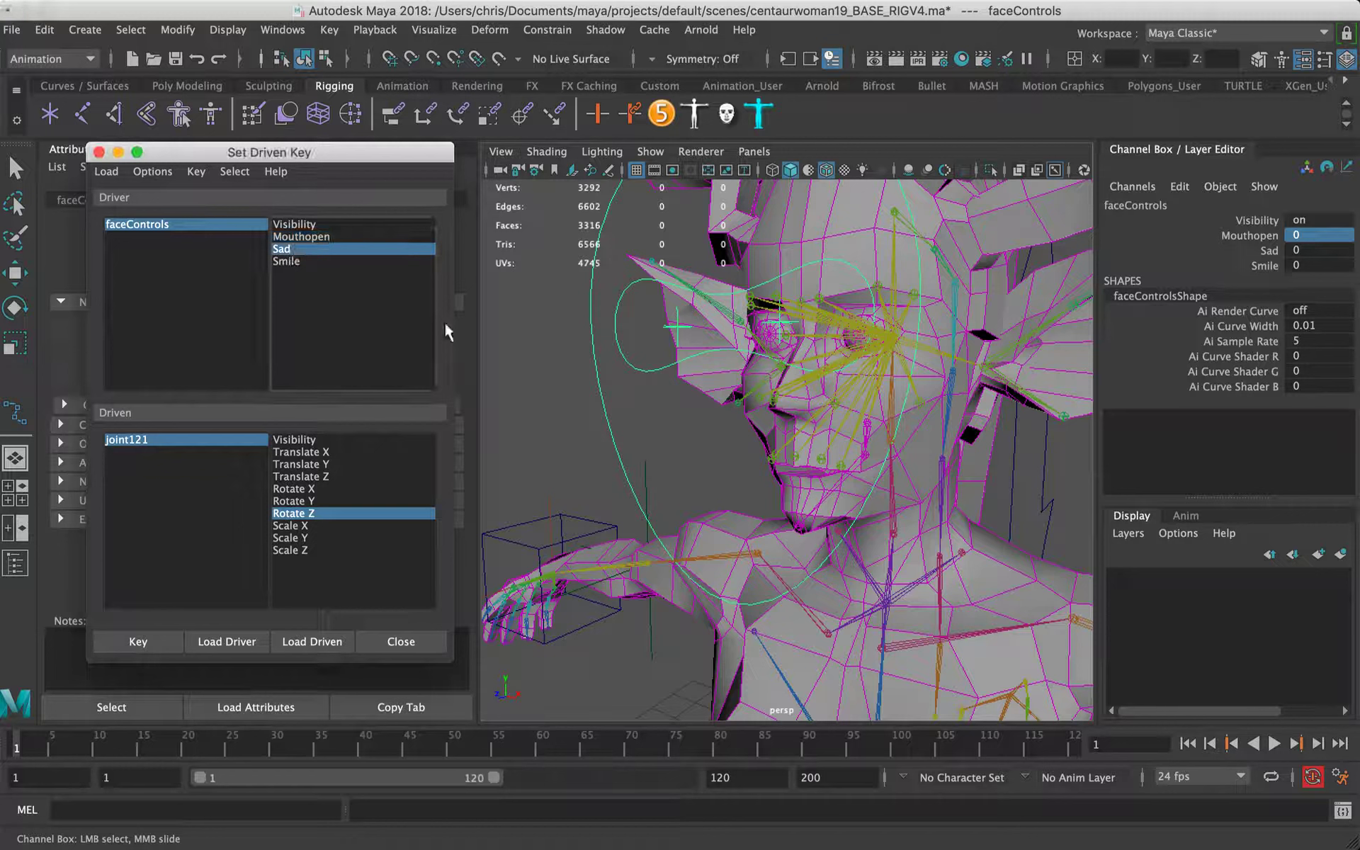
pyautogui.click(302, 262)
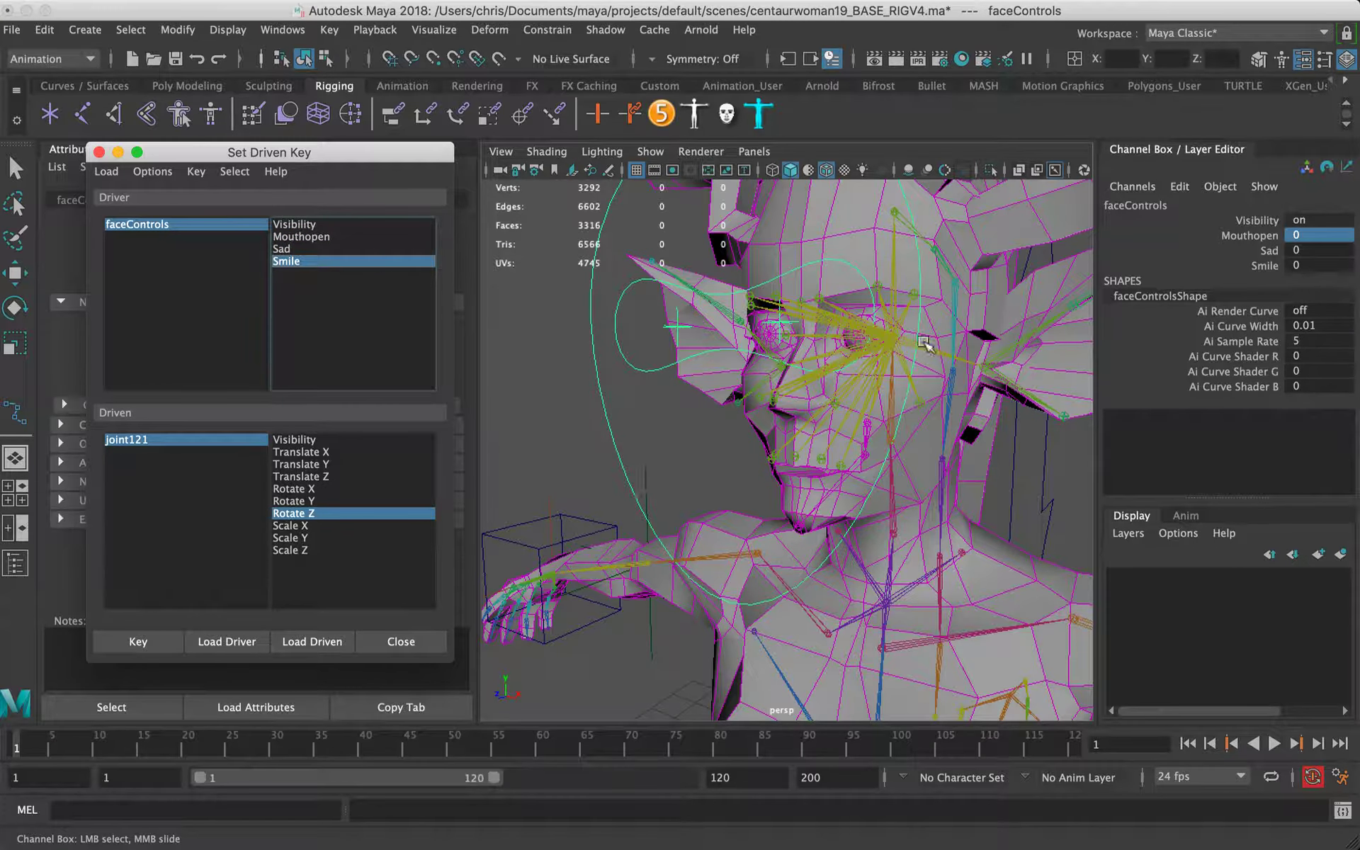
# Step: Select the five upper-lip joints, from one mouth corner across to the other
pyautogui.keyDown('alt'); pyautogui.moveTo(680, 425); pyautogui.dragTo(884, 432); pyautogui.keyUp('alt')
pyautogui.press('w')
pyautogui.click(884, 432)
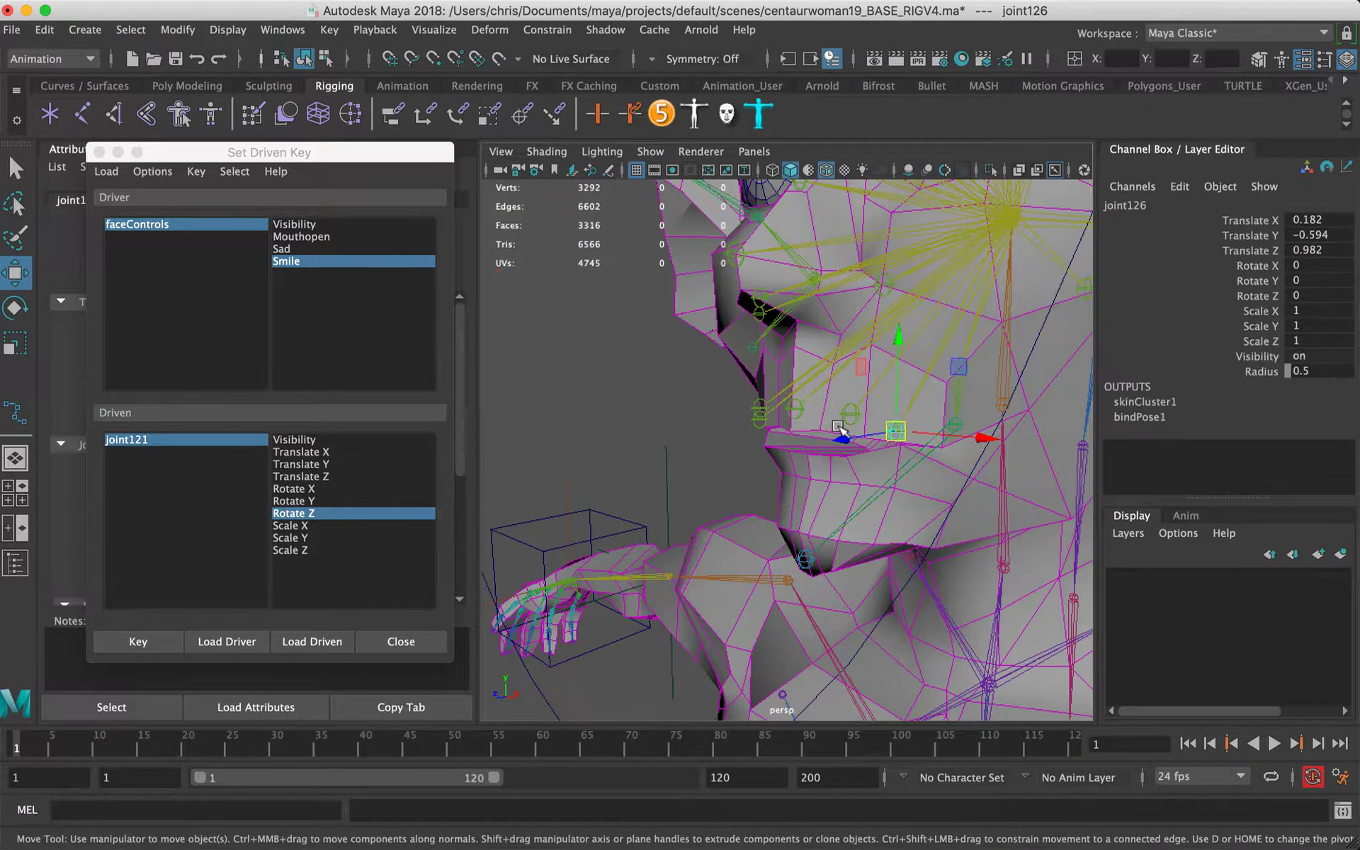
pyautogui.keyDown('alt'); pyautogui.moveTo(768, 397); pyautogui.dragTo(866, 436); pyautogui.keyUp('alt')
pyautogui.keyDown('shift'); pyautogui.click(863, 437); pyautogui.keyUp('shift')
pyautogui.keyDown('shift'); pyautogui.click(812, 433); pyautogui.keyUp('shift')
pyautogui.keyDown('shift'); pyautogui.click(788, 435); pyautogui.keyUp('shift')
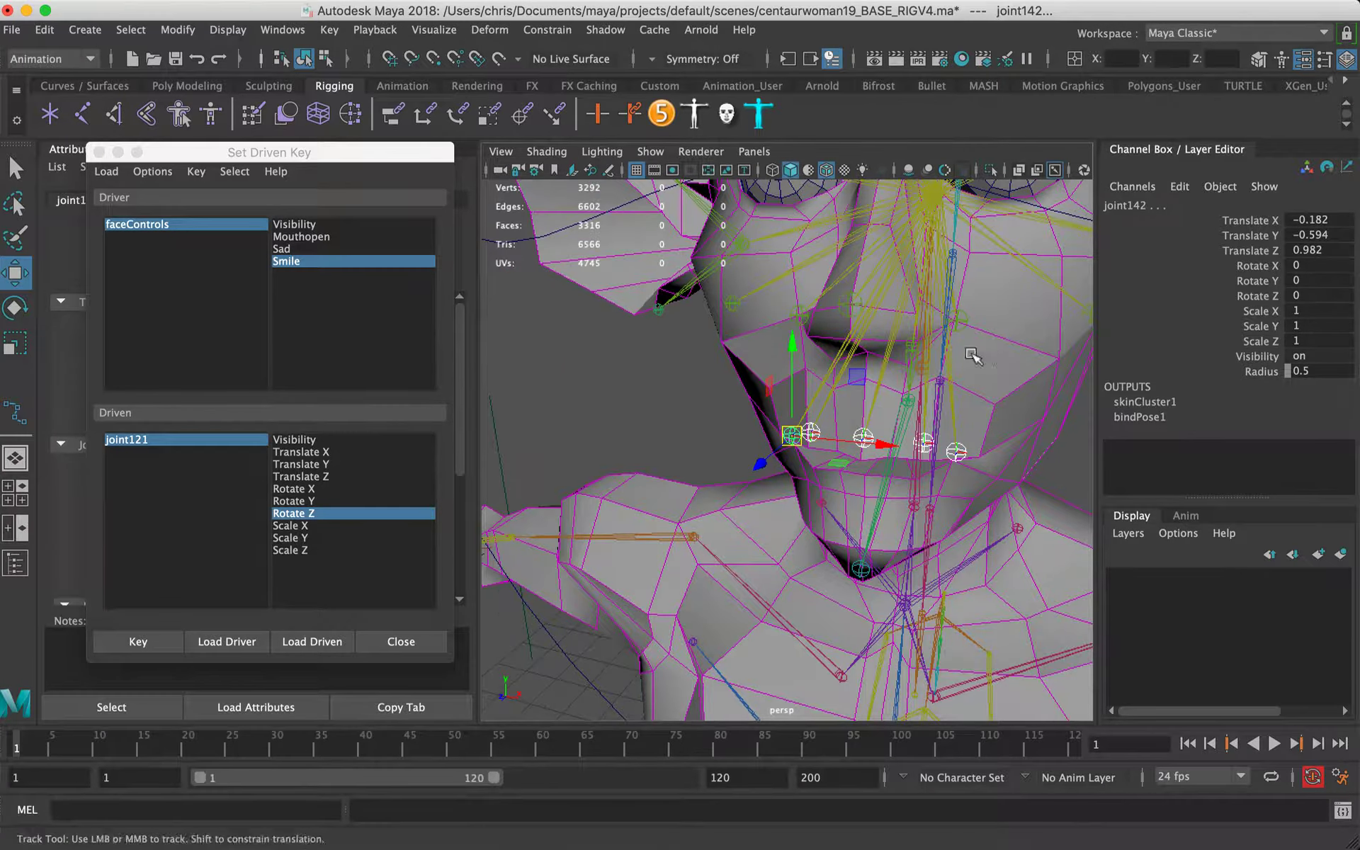
# Step: Add the two cheek joints and the two joints beside the nose to the lip joint selection
pyautogui.keyDown('alt'); pyautogui.moveTo(977, 358); pyautogui.dragTo(912, 381, button='middle'); pyautogui.keyUp('alt')
pyautogui.click(955, 365)
pyautogui.keyDown('alt'); pyautogui.moveTo(954, 366); pyautogui.dragTo(850, 379); pyautogui.keyUp('alt')
pyautogui.click(656, 365)
pyautogui.click(856, 369)
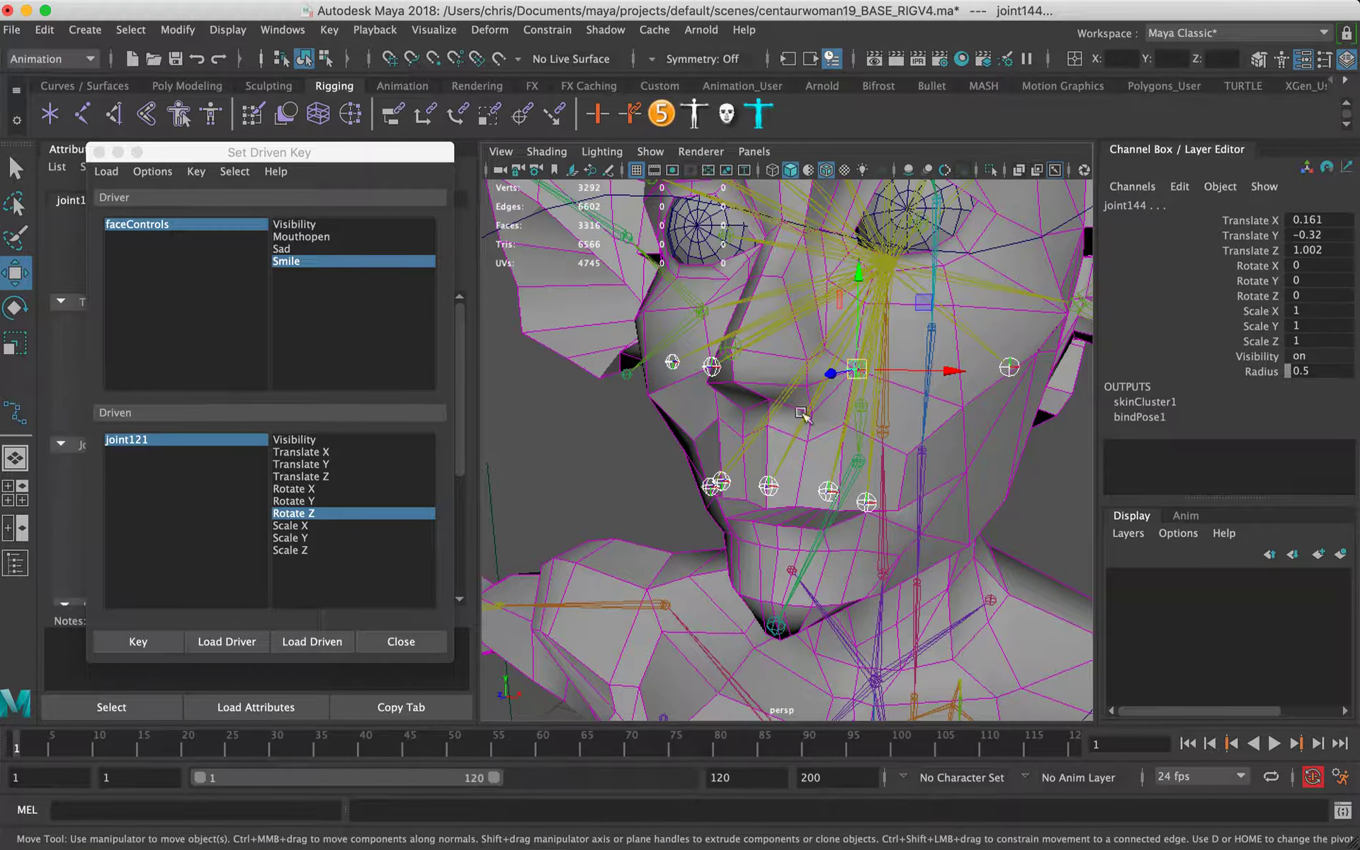
# Step: Load the selected facial joints as driven objects and highlight all nine, from joint126 to joint144
pyautogui.click(106, 172)
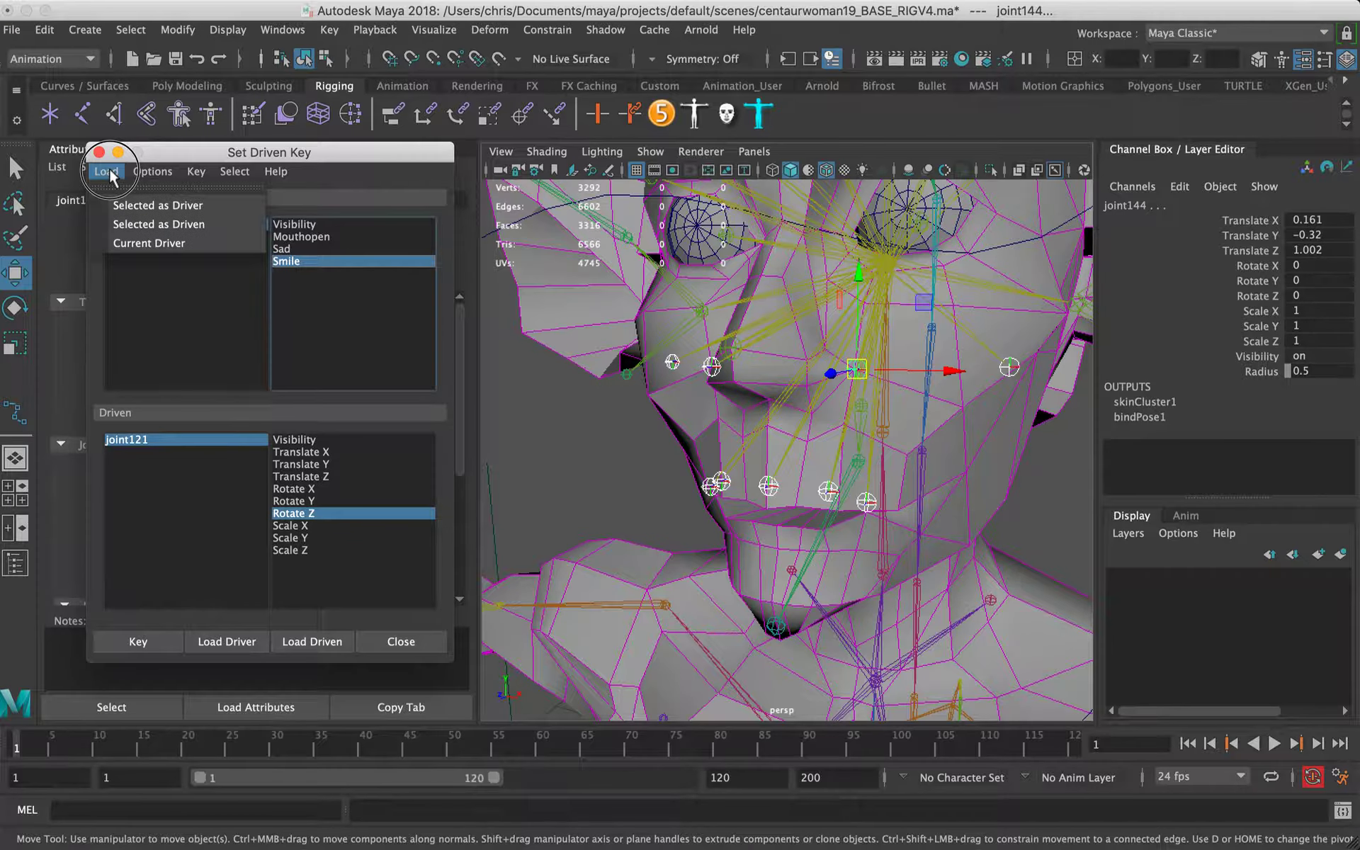
pyautogui.click(141, 226)
pyautogui.moveTo(133, 439); pyautogui.dragTo(136, 534)
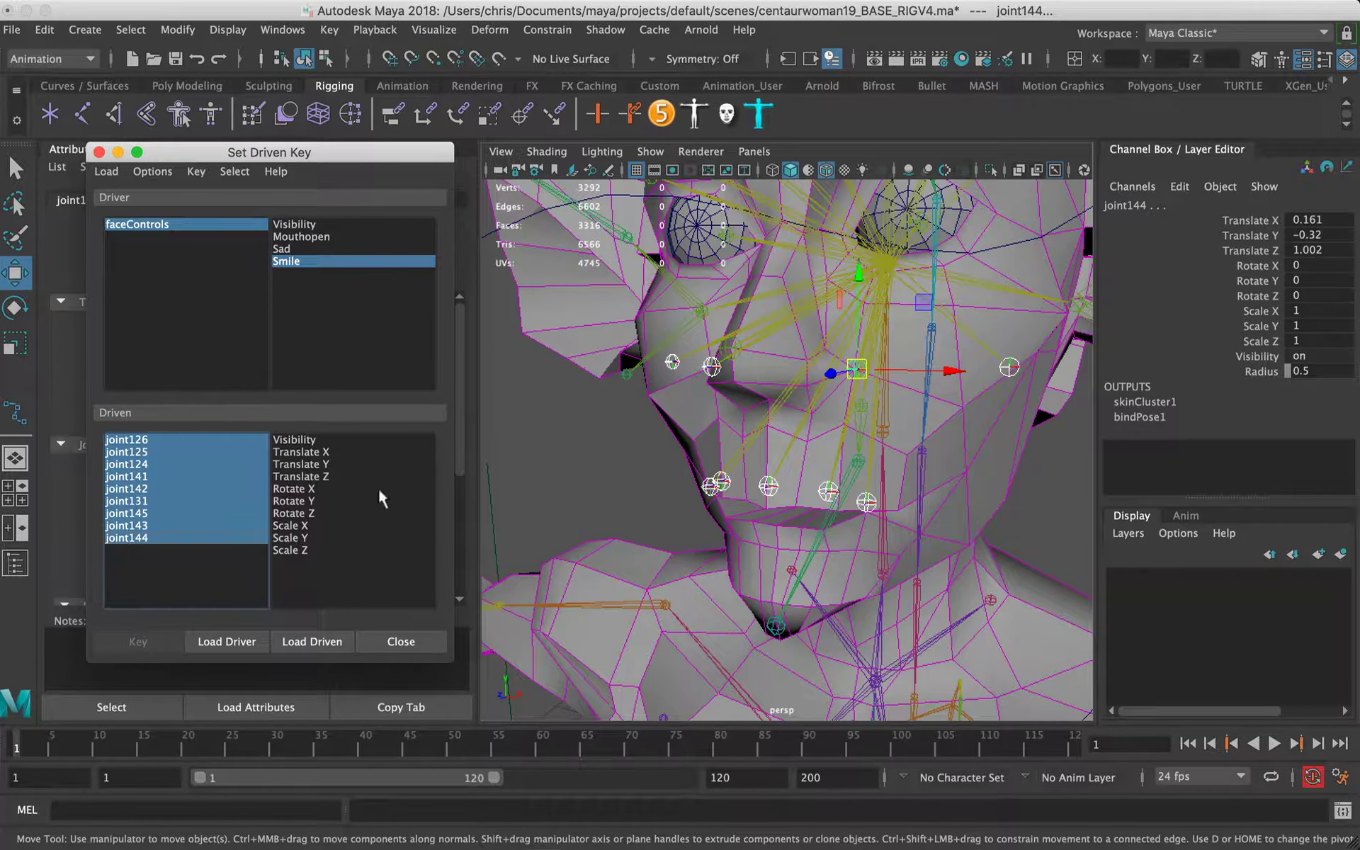
# Step: Key Translate X, Y, Z and Rotate X, Y, Z of all nine driven joints for the neutral Smile 0 pose
pyautogui.scroll(-5, 896, 378)
pyautogui.keyDown('alt'); pyautogui.moveTo(760, 404); pyautogui.dragTo(847, 418); pyautogui.keyUp('alt')
pyautogui.keyDown('alt'); pyautogui.moveTo(934, 510); pyautogui.dragTo(829, 473); pyautogui.keyUp('alt')
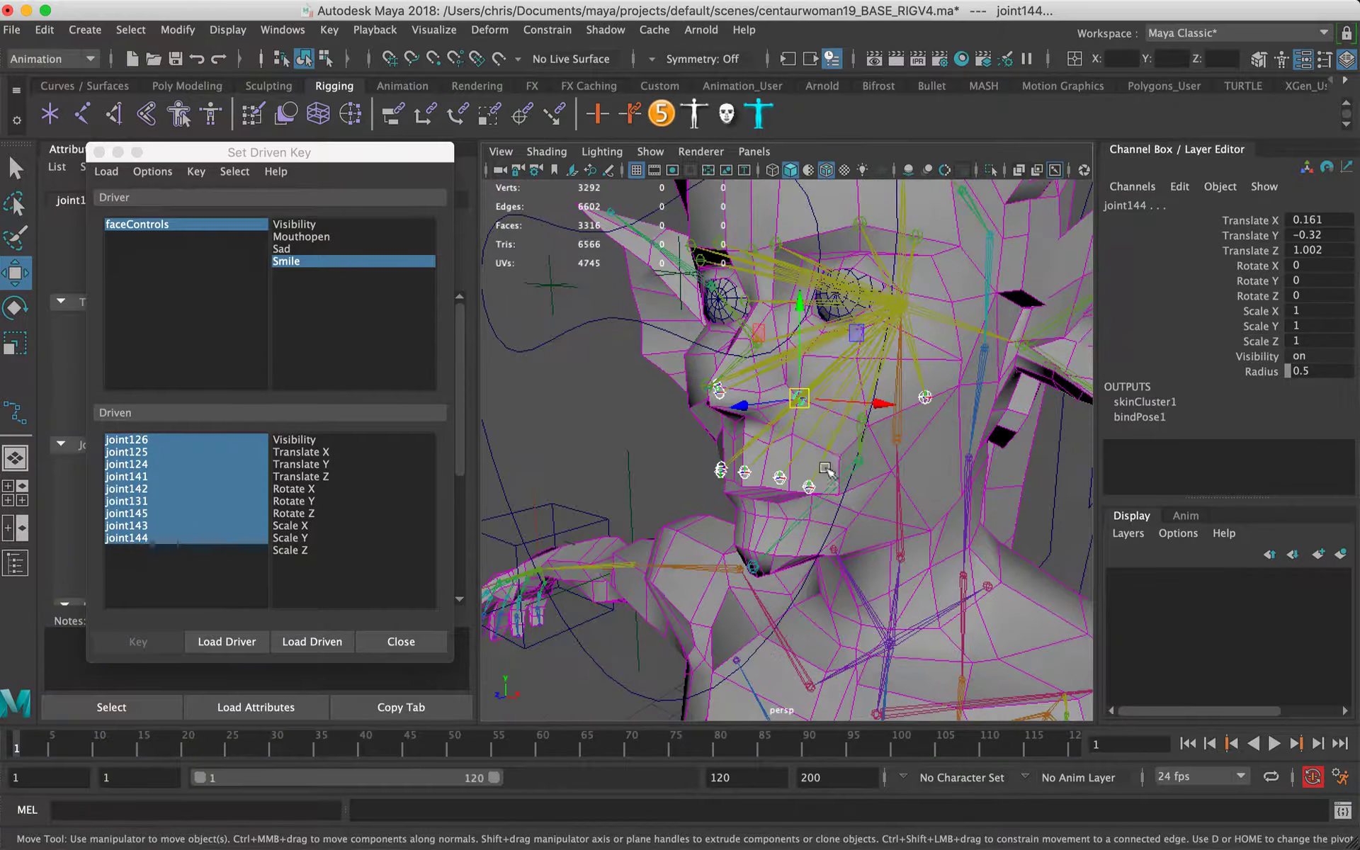
pyautogui.keyDown('alt'); pyautogui.moveTo(751, 492); pyautogui.dragTo(811, 430); pyautogui.keyUp('alt')
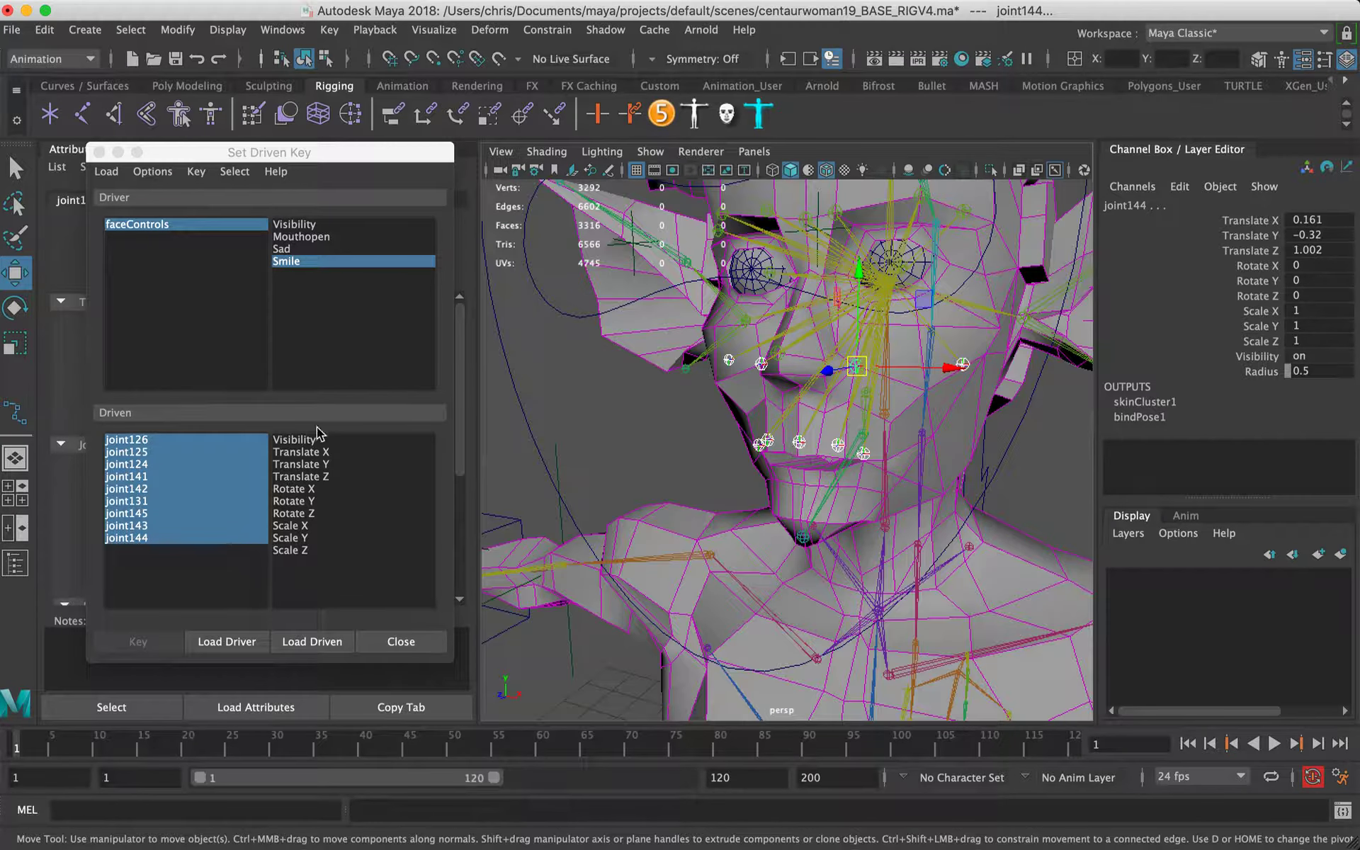
pyautogui.moveTo(328, 454); pyautogui.dragTo(306, 513)
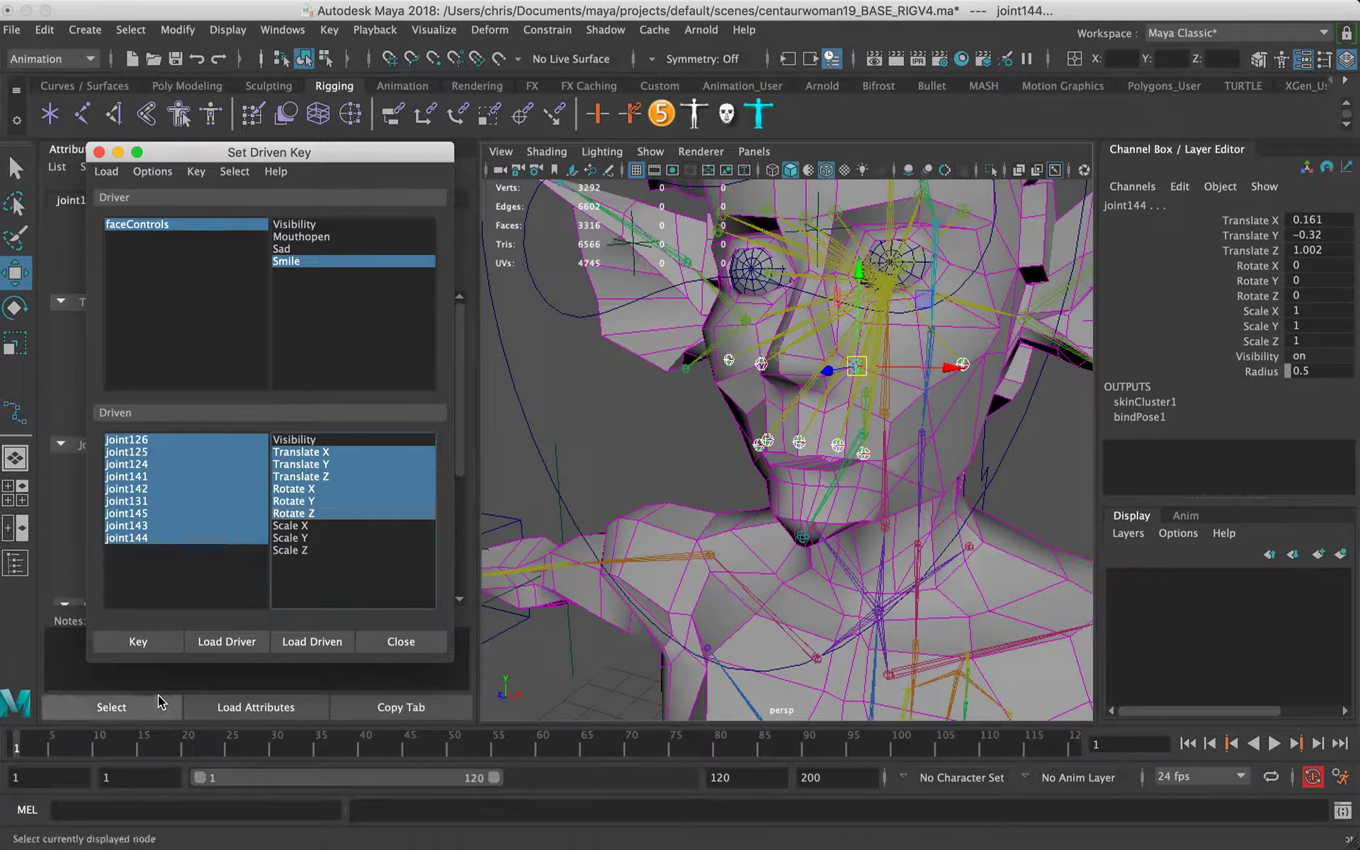
pyautogui.click(154, 645)
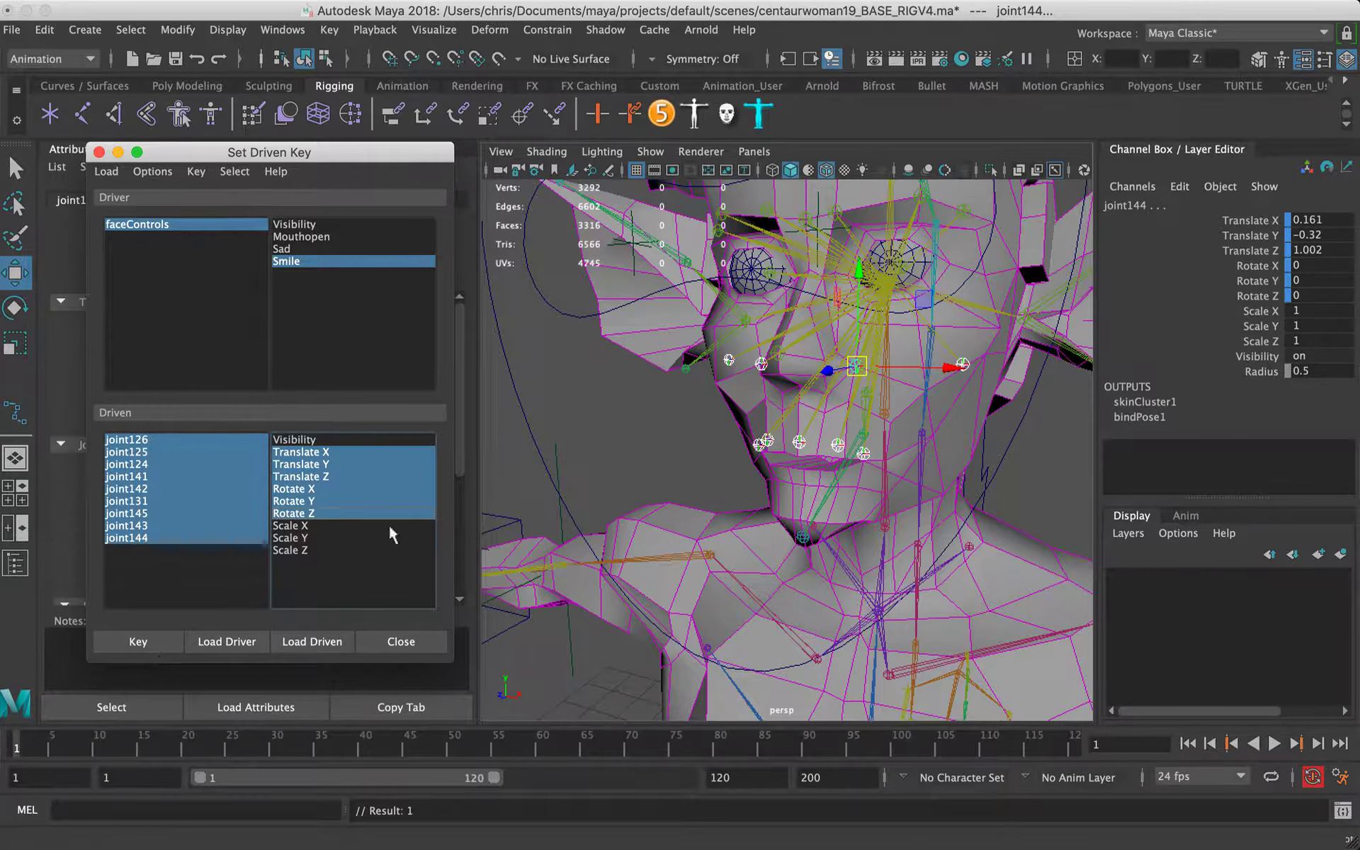
# Step: Select the faceControls curve and set its Smile attribute to 5
pyautogui.click(547, 389)
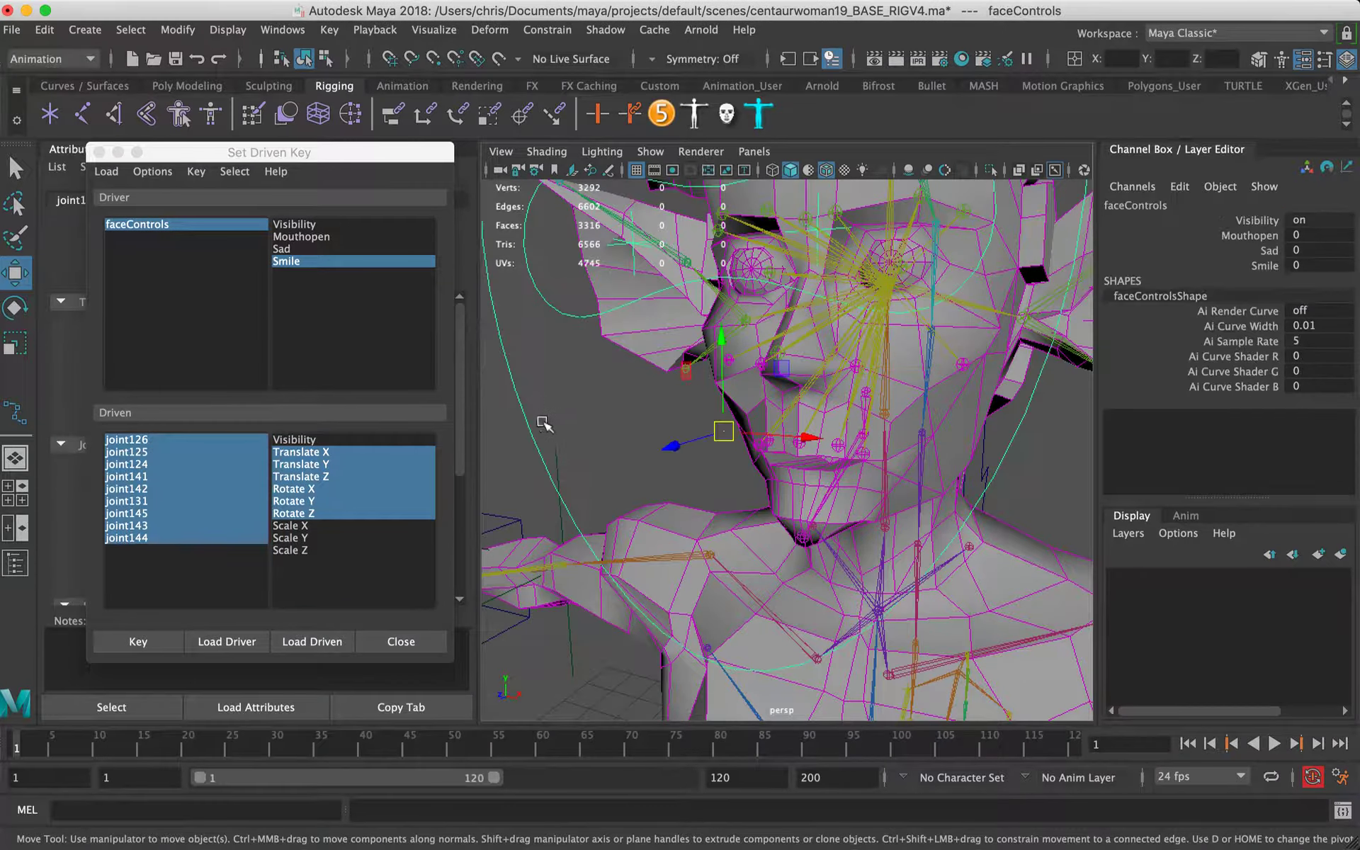
pyautogui.click(1302, 264)
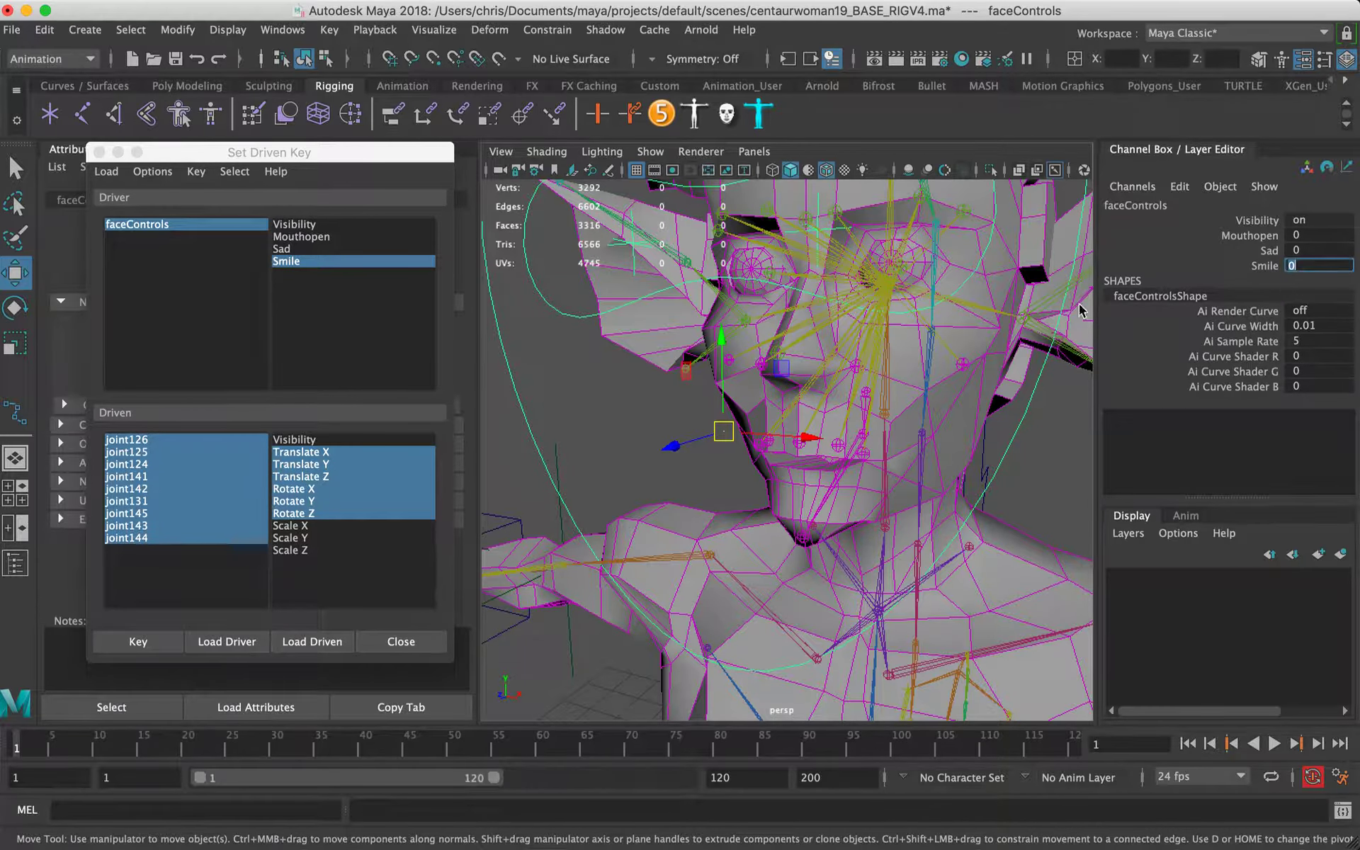
pyautogui.write('5')
pyautogui.press('Return')
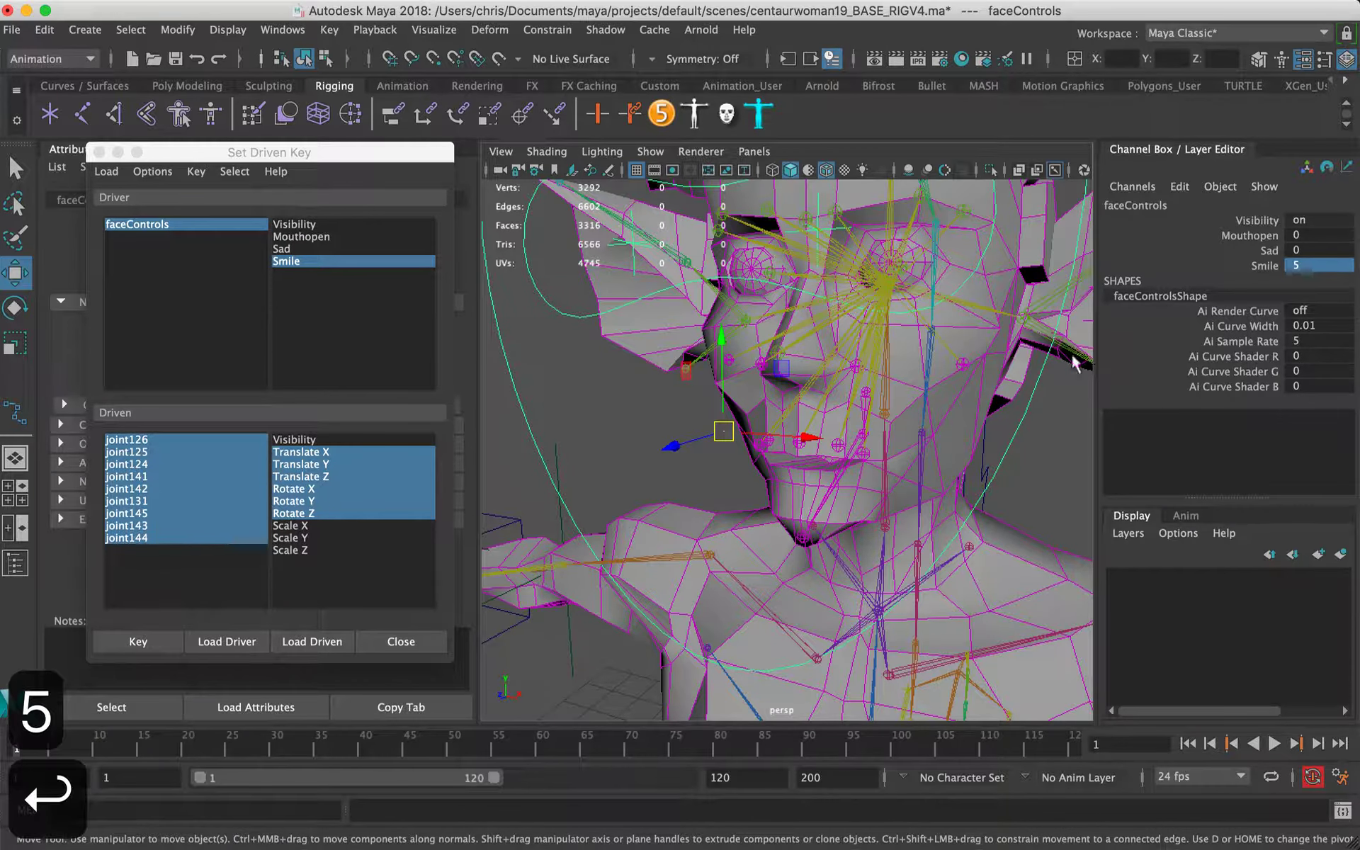
# Step: Go through the loaded driven joints one at a time to identify which part of the face each one belongs to
pyautogui.click(700, 389)
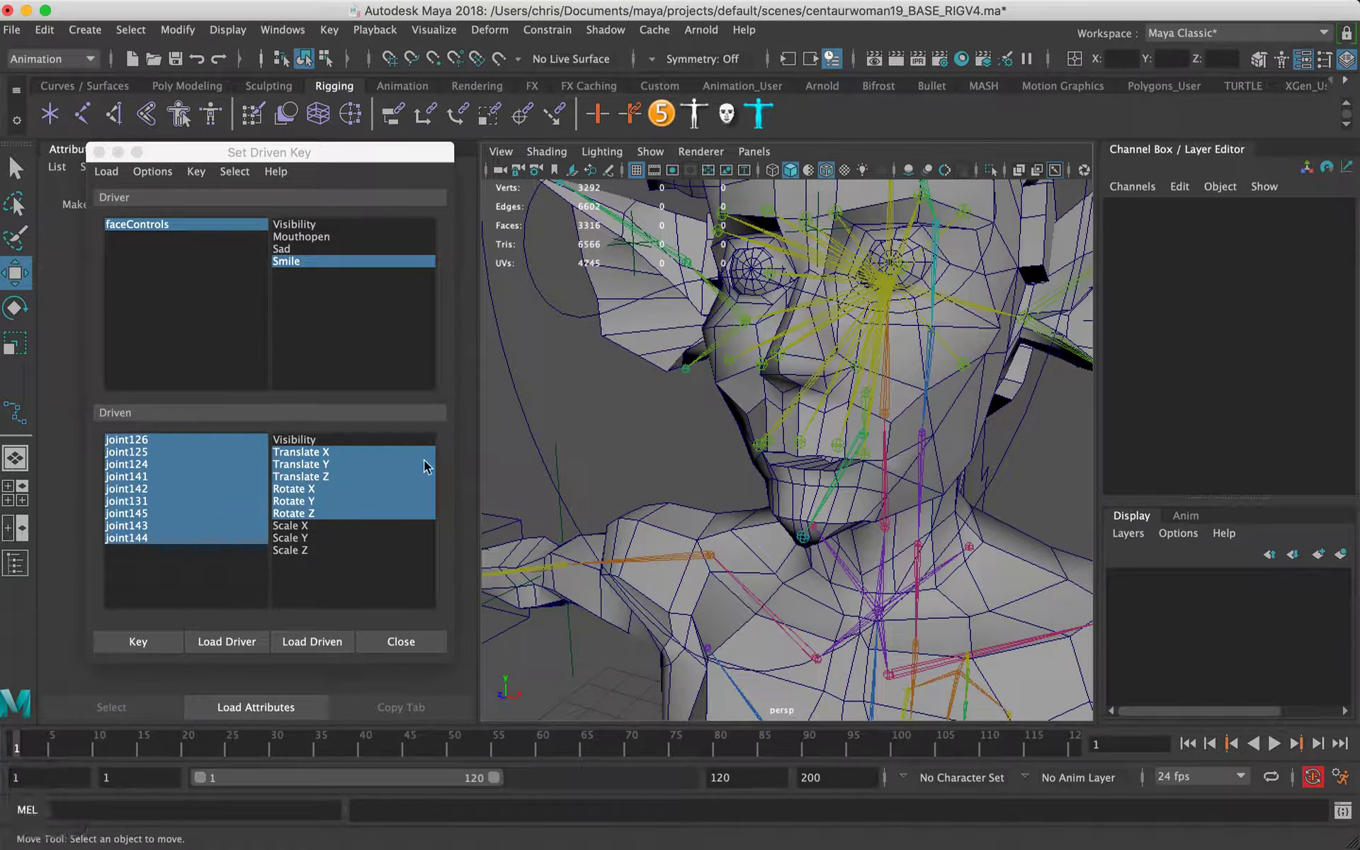
pyautogui.click(150, 440)
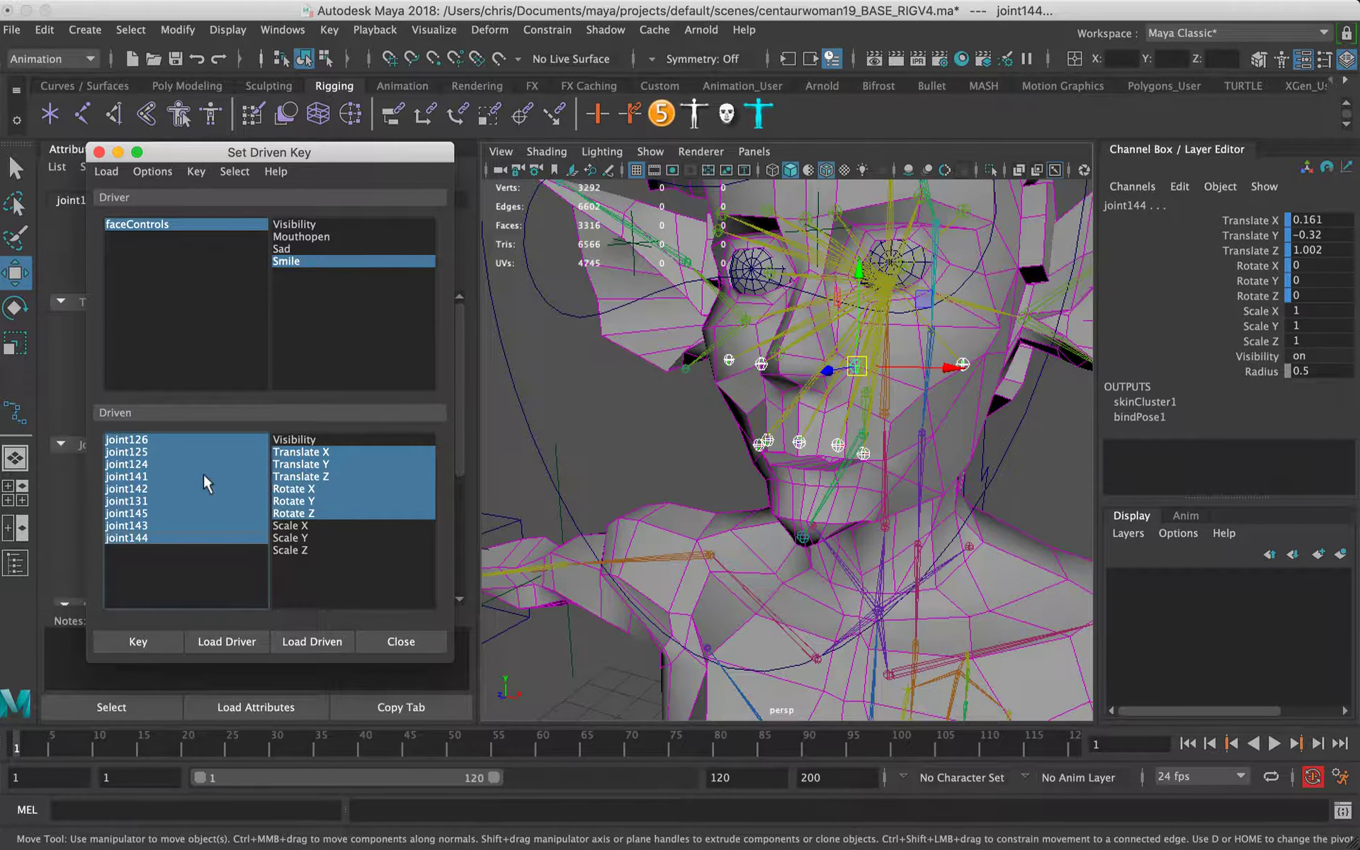
pyautogui.click(142, 452)
pyautogui.click(142, 464)
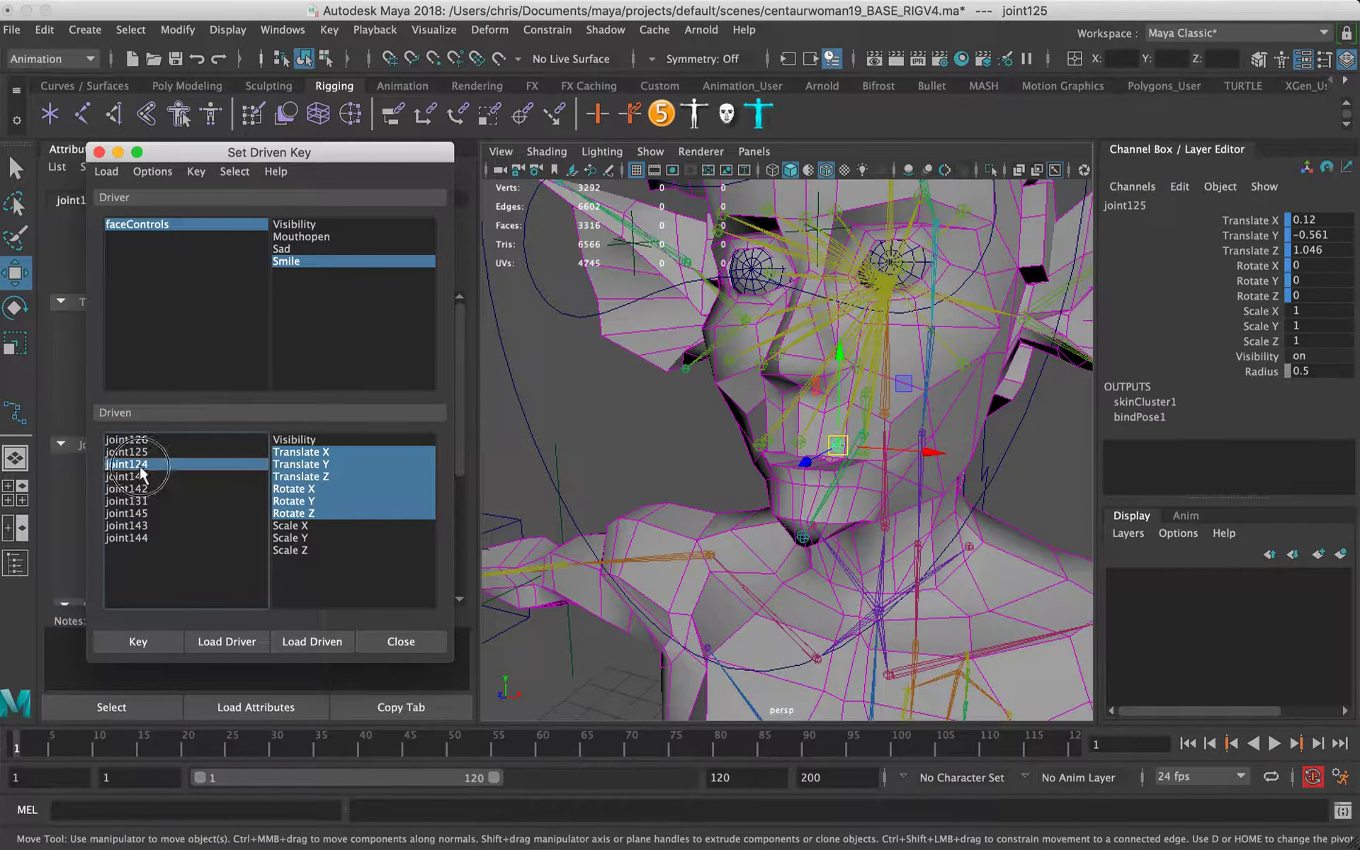
pyautogui.click(142, 479)
pyautogui.click(139, 462)
pyautogui.click(143, 511)
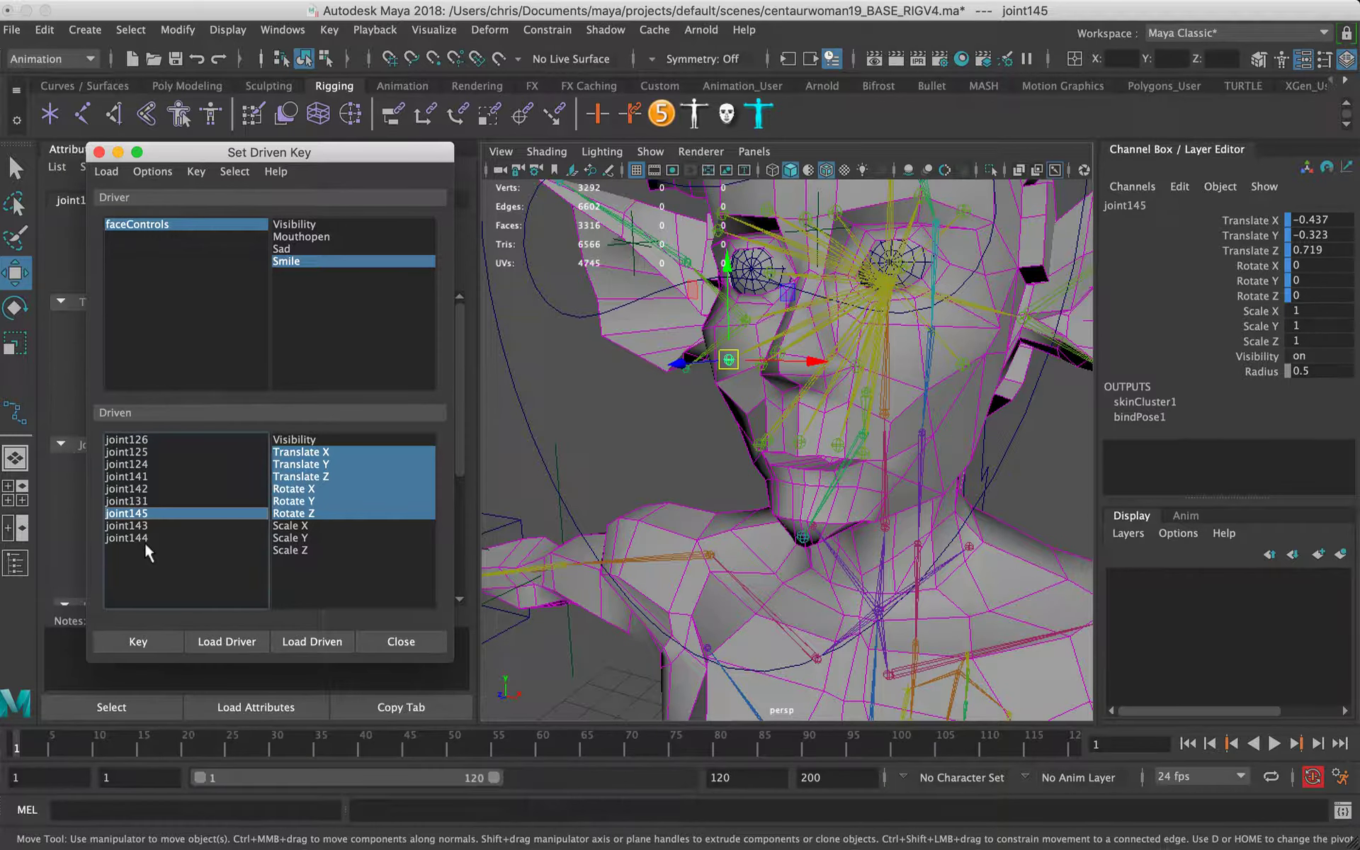
pyautogui.click(139, 538)
pyautogui.click(132, 489)
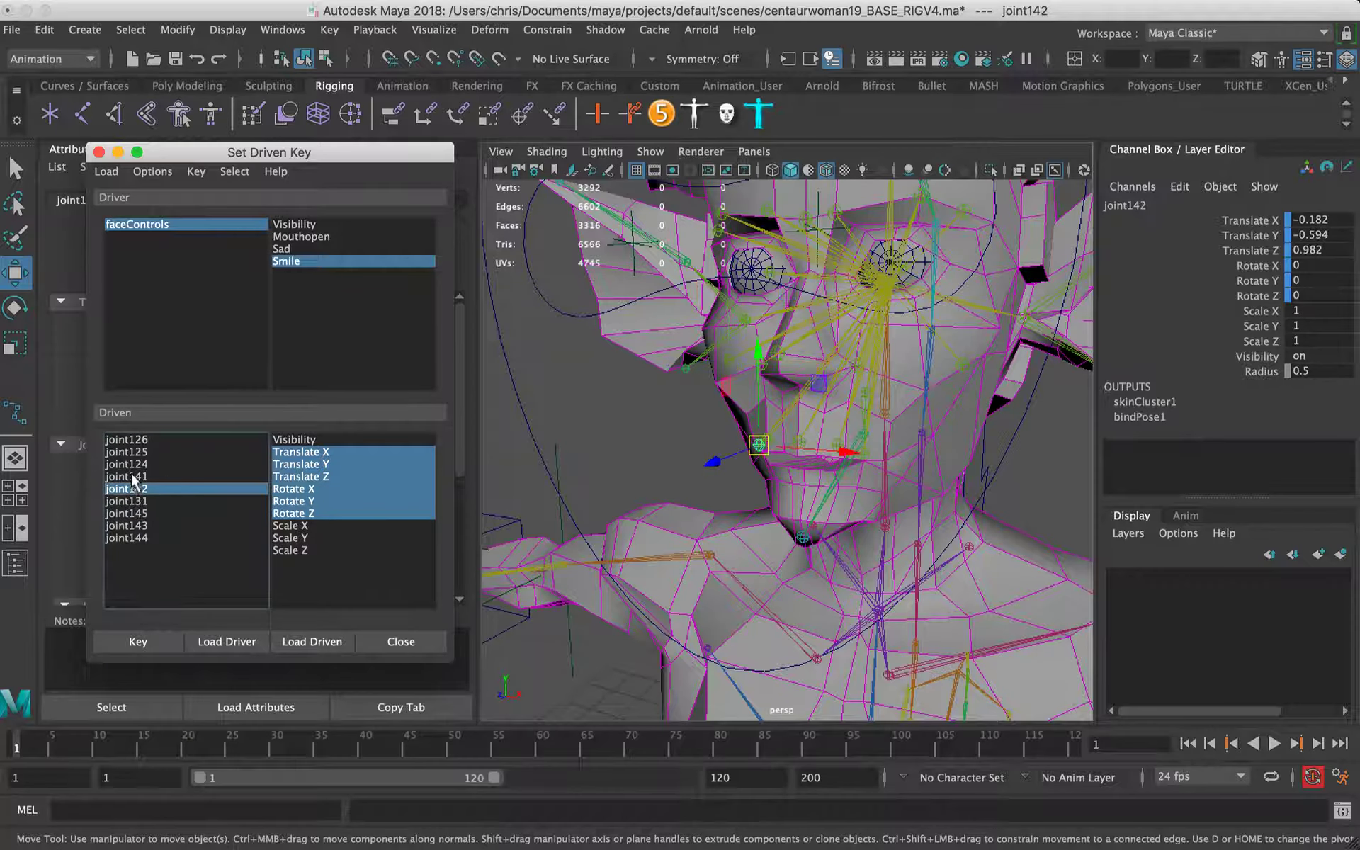
pyautogui.click(134, 440)
# Step: Raise both mouth-corner joints, joint126 and joint142, to a Translate Y of about -0.5
pyautogui.keyDown('alt'); pyautogui.moveTo(752, 459); pyautogui.dragTo(885, 464); pyautogui.keyUp('alt')
pyautogui.keyDown('alt'); pyautogui.moveTo(686, 419); pyautogui.dragTo(911, 416, button='right'); pyautogui.keyUp('alt')
pyautogui.keyDown('alt'); pyautogui.moveTo(800, 423); pyautogui.dragTo(664, 232); pyautogui.keyUp('alt')
pyautogui.click(634, 369)
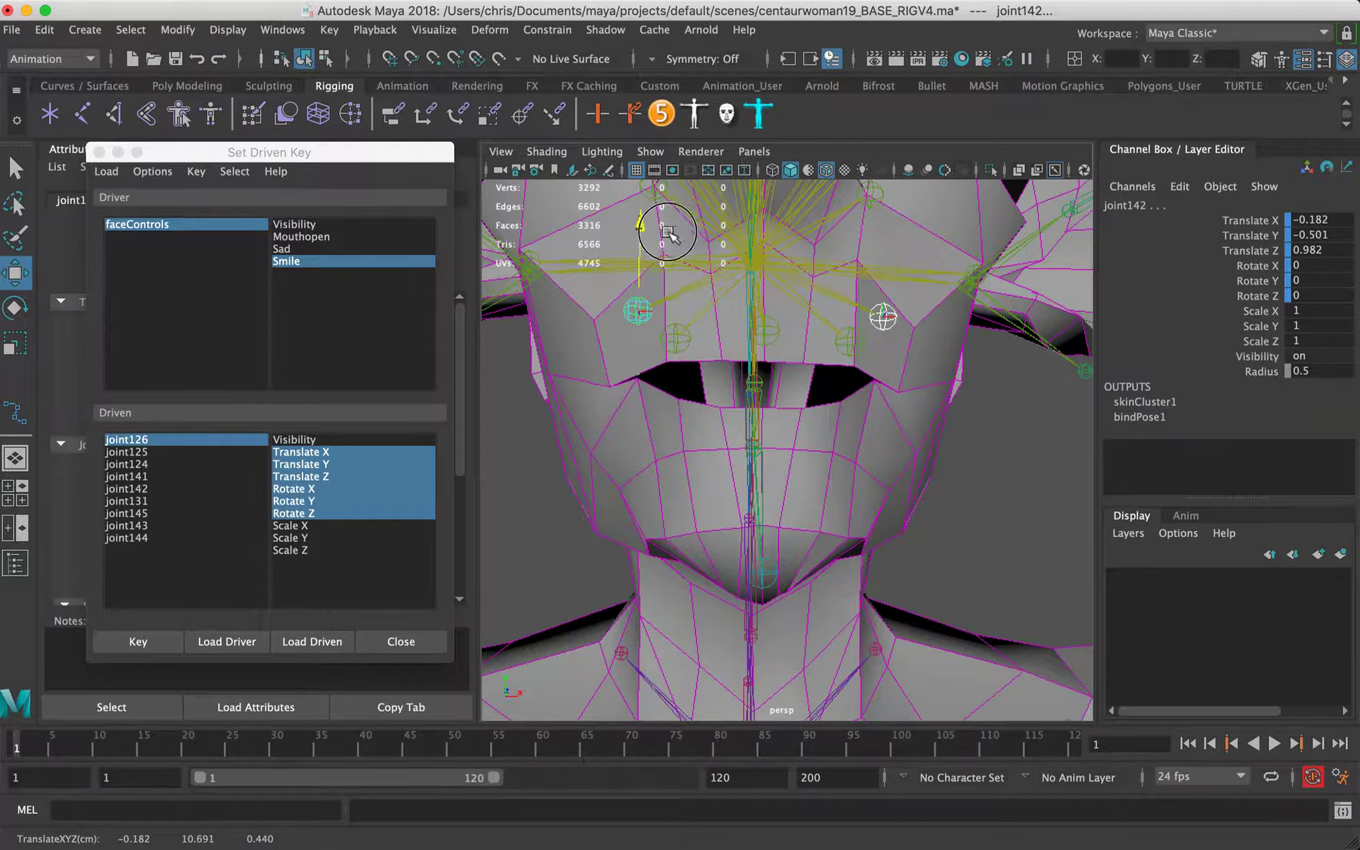
# Step: Lower the two inner upper-lip joints slightly and adjust the centre lip joint, joint124, to a Translate Y of about -0.555
pyautogui.click(681, 341)
pyautogui.keyDown('shift'); pyautogui.click(849, 343); pyautogui.keyUp('shift')
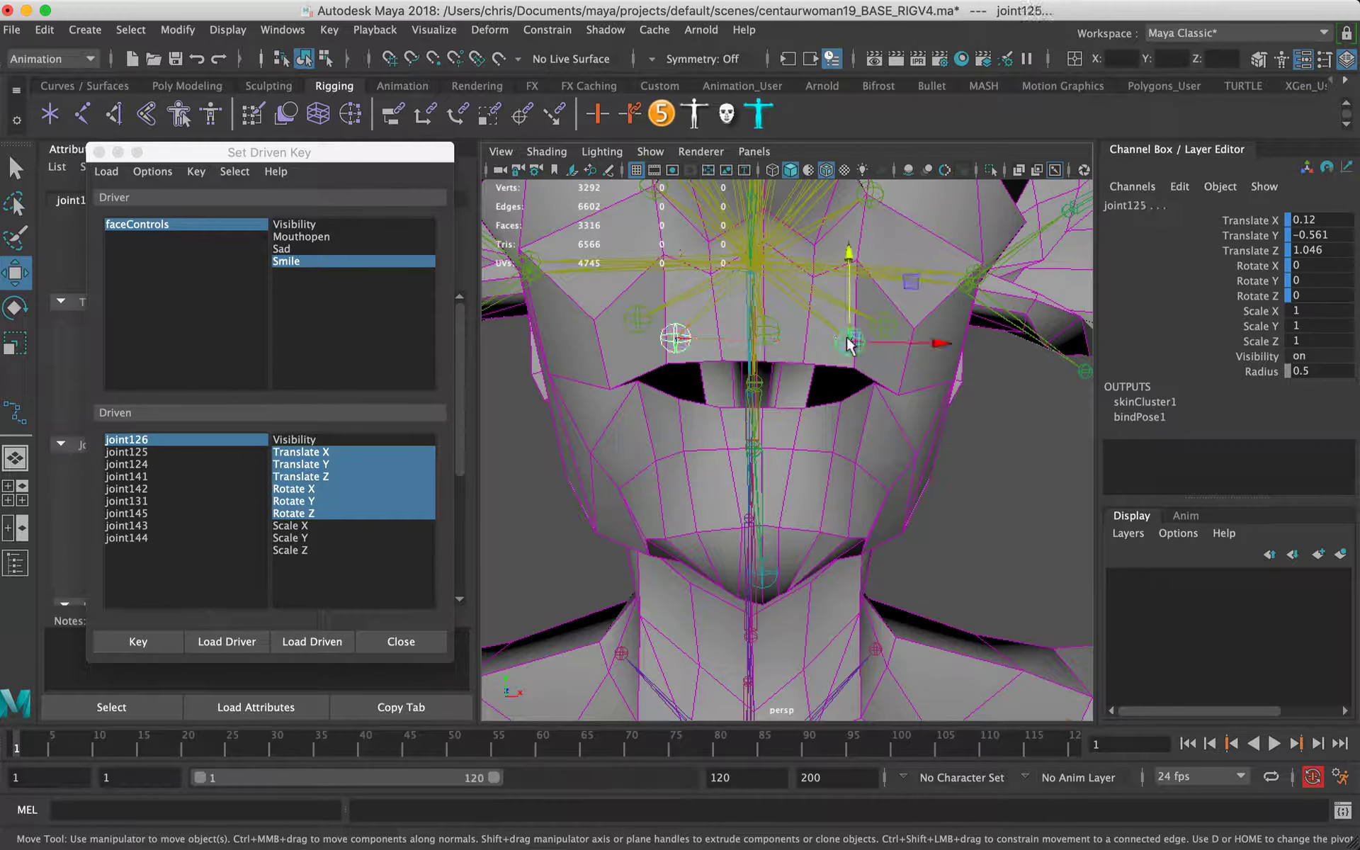
pyautogui.keyDown('alt'); pyautogui.moveTo(806, 317); pyautogui.dragTo(793, 357); pyautogui.keyUp('alt')
pyautogui.moveTo(848, 301)
pyautogui.mouseDown()
pyautogui.moveTo(851, 277)
pyautogui.moveTo(852, 310)
pyautogui.mouseUp()
pyautogui.keyDown('alt'); pyautogui.moveTo(790, 426); pyautogui.dragTo(921, 457); pyautogui.keyUp('alt')
pyautogui.click(801, 453)
pyautogui.moveTo(806, 372); pyautogui.dragTo(799, 376)
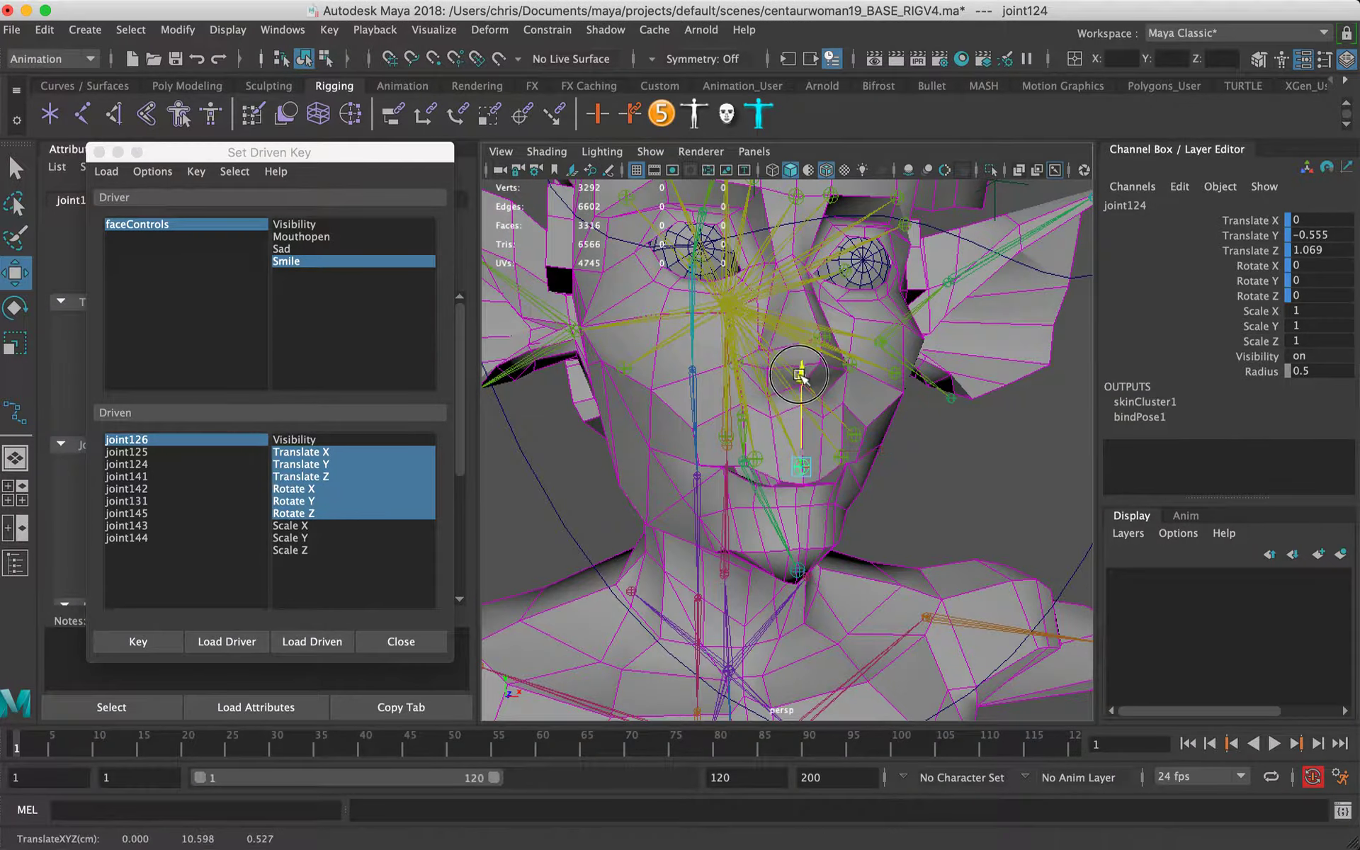
# Step: Raise the two joints beside the nose, joint143 and joint144, to a Translate Y of about -0.287
pyautogui.moveTo(705, 401)
pyautogui.keyDown('alt'); pyautogui.mouseDown()
pyautogui.moveTo(738, 426)
pyautogui.moveTo(780, 418)
pyautogui.moveTo(700, 408)
pyautogui.mouseUp(); pyautogui.keyUp('alt')
pyautogui.click(778, 373)
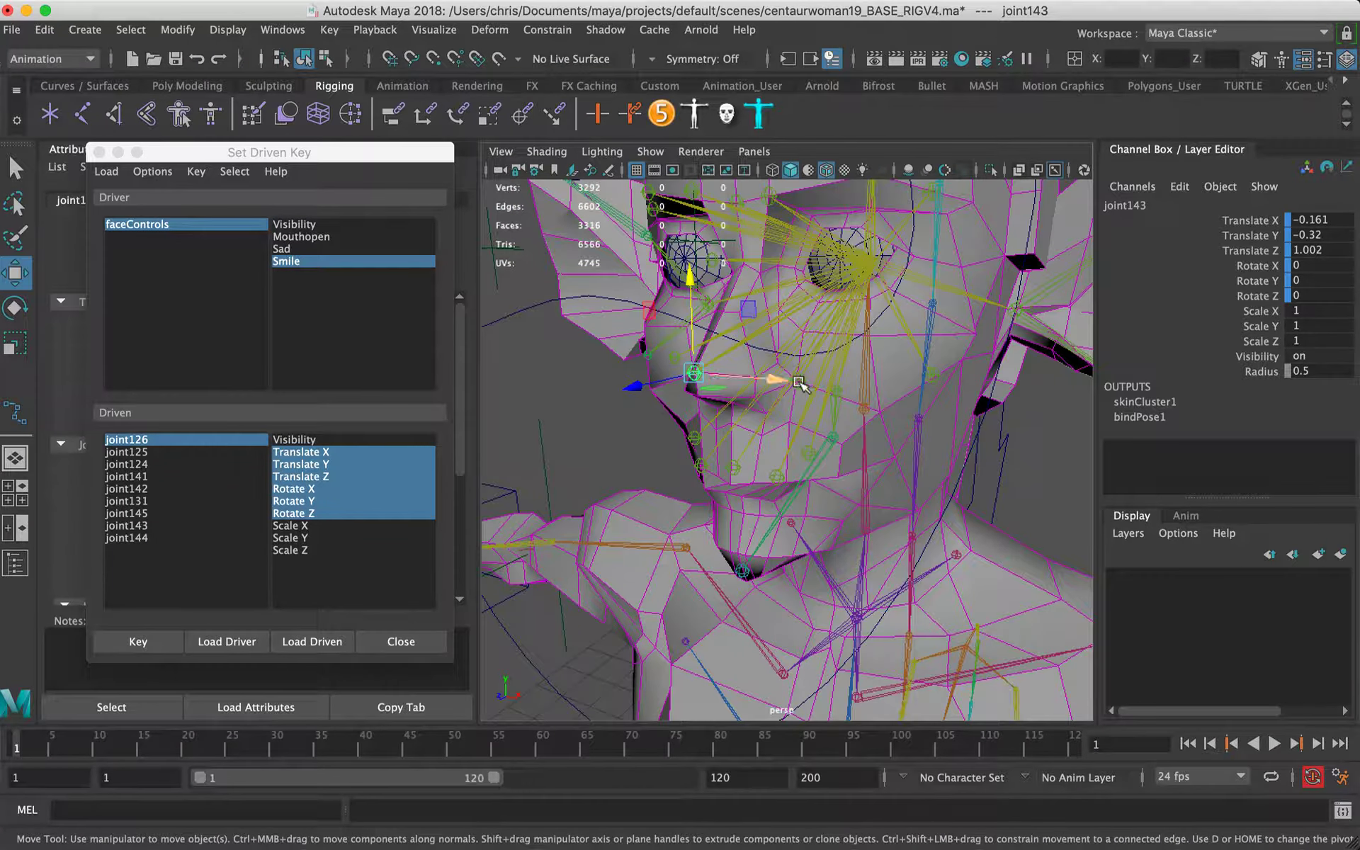
pyautogui.keyDown('shift'); pyautogui.click(800, 382); pyautogui.keyUp('shift')
pyautogui.moveTo(801, 287); pyautogui.dragTo(807, 264)
pyautogui.keyDown('alt'); pyautogui.moveTo(730, 336); pyautogui.dragTo(780, 341); pyautogui.keyUp('alt')
pyautogui.keyDown('alt'); pyautogui.moveTo(581, 372); pyautogui.dragTo(624, 371); pyautogui.keyUp('alt')
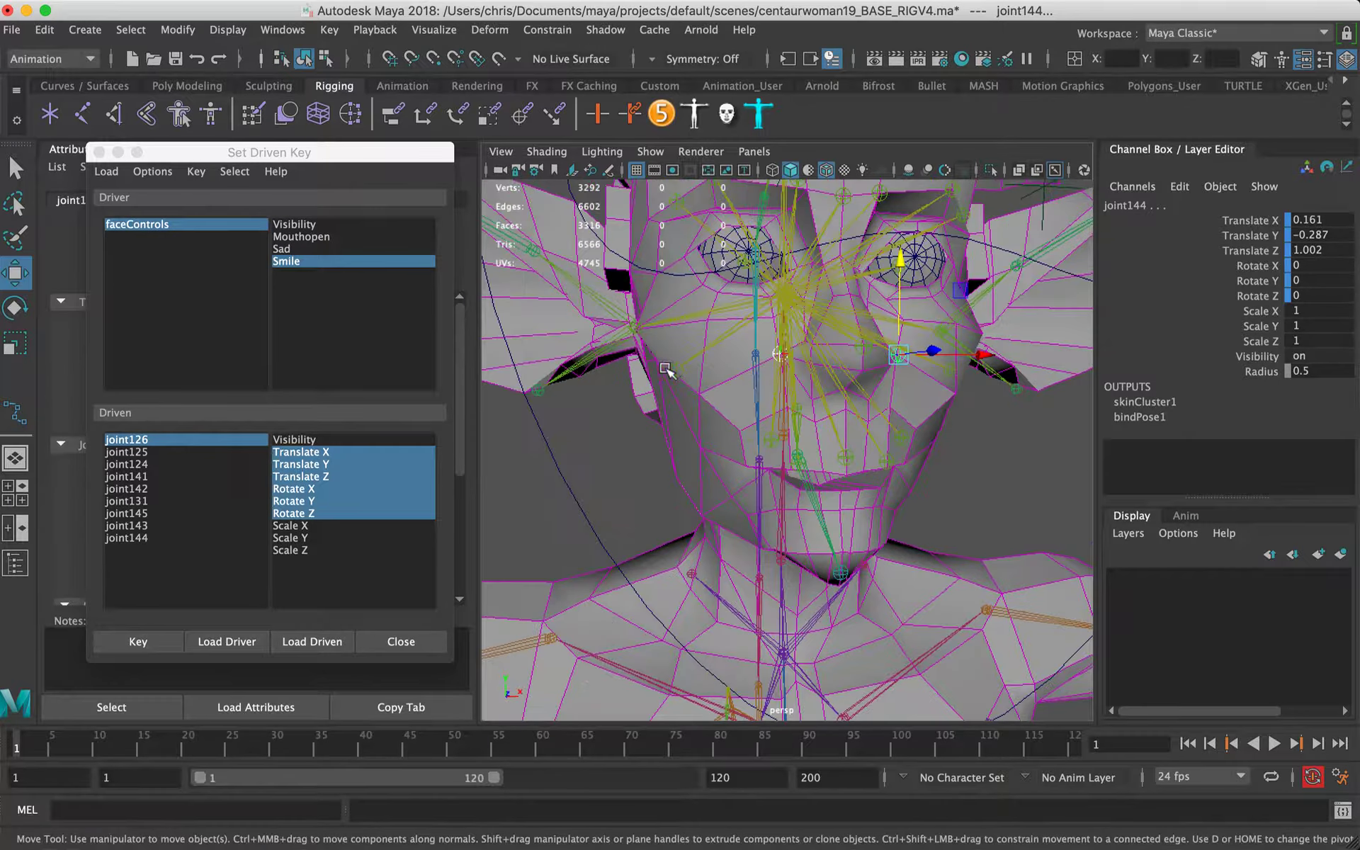
# Step: Raise both cheek joints, joint131 and joint145, to a Translate Y of about -0.185
pyautogui.click(674, 368)
pyautogui.keyDown('alt'); pyautogui.moveTo(943, 399); pyautogui.dragTo(866, 402); pyautogui.keyUp('alt')
pyautogui.keyDown('shift'); pyautogui.click(984, 364); pyautogui.keyUp('shift')
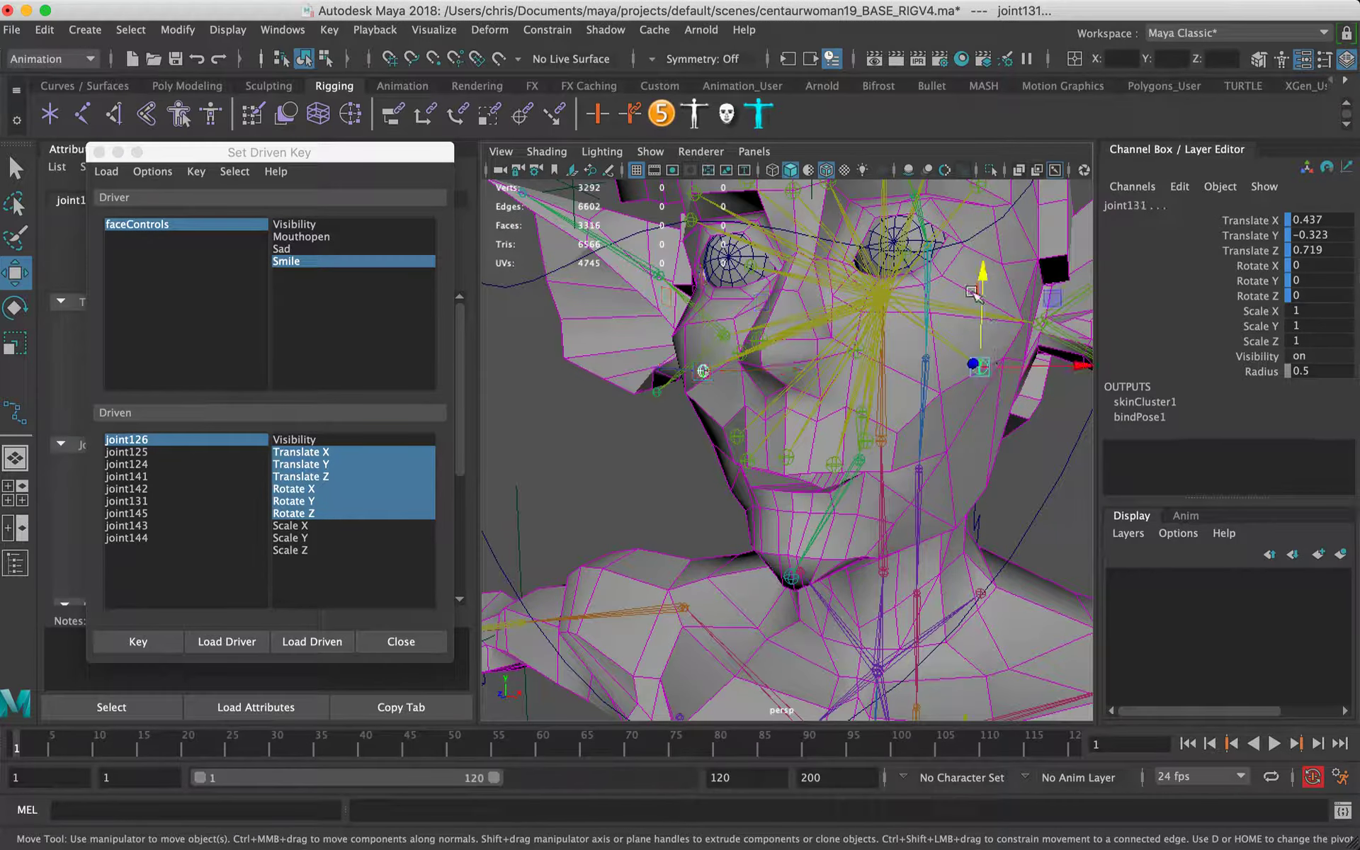
pyautogui.moveTo(983, 273); pyautogui.dragTo(999, 214)
pyautogui.keyDown('alt'); pyautogui.moveTo(919, 379); pyautogui.dragTo(686, 382); pyautogui.keyUp('alt')
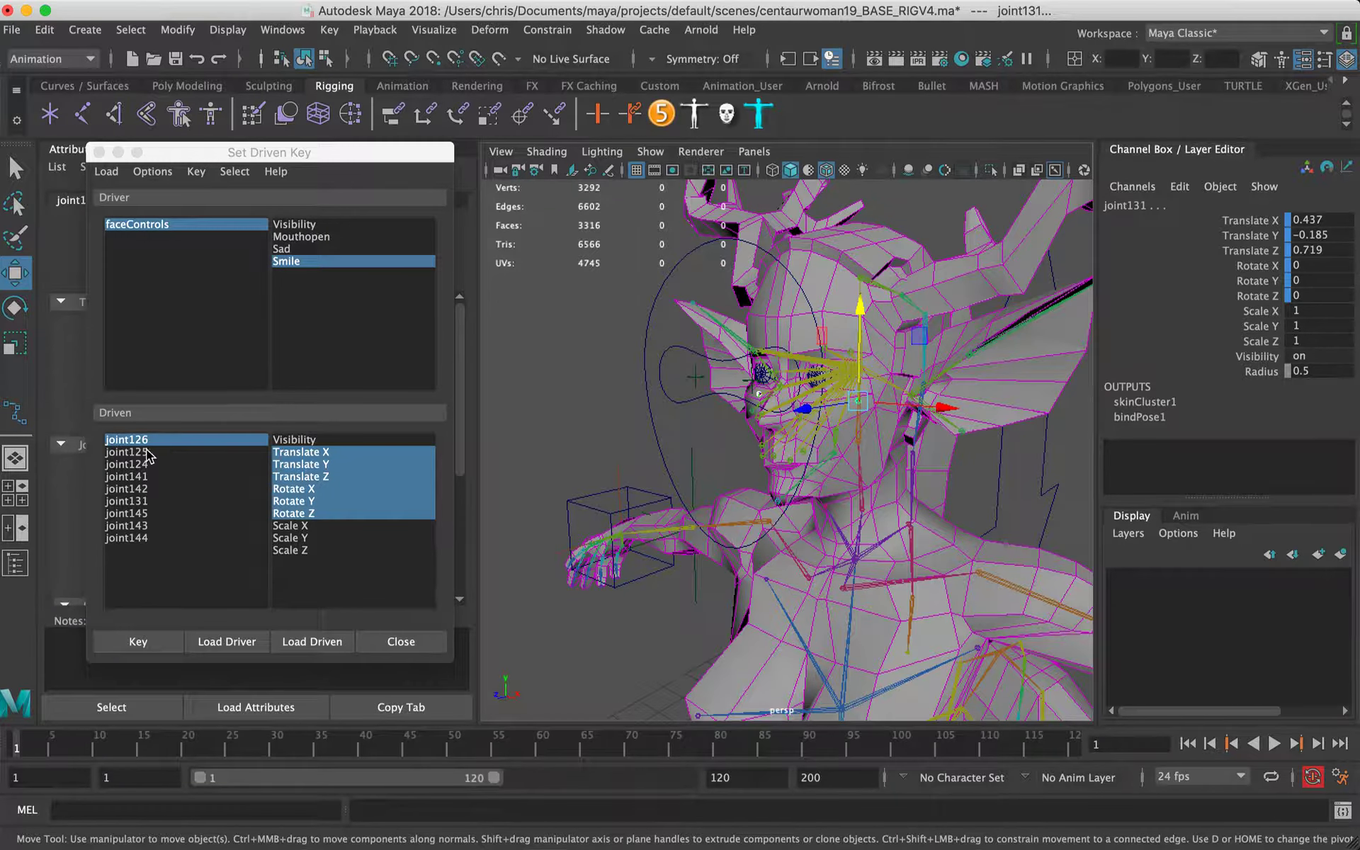
# Step: Raise all nine driven joints together, bringing joint144's Translate Y to about -0.263, and key them as the Smile 5 pose
pyautogui.moveTo(142, 439); pyautogui.dragTo(124, 538)
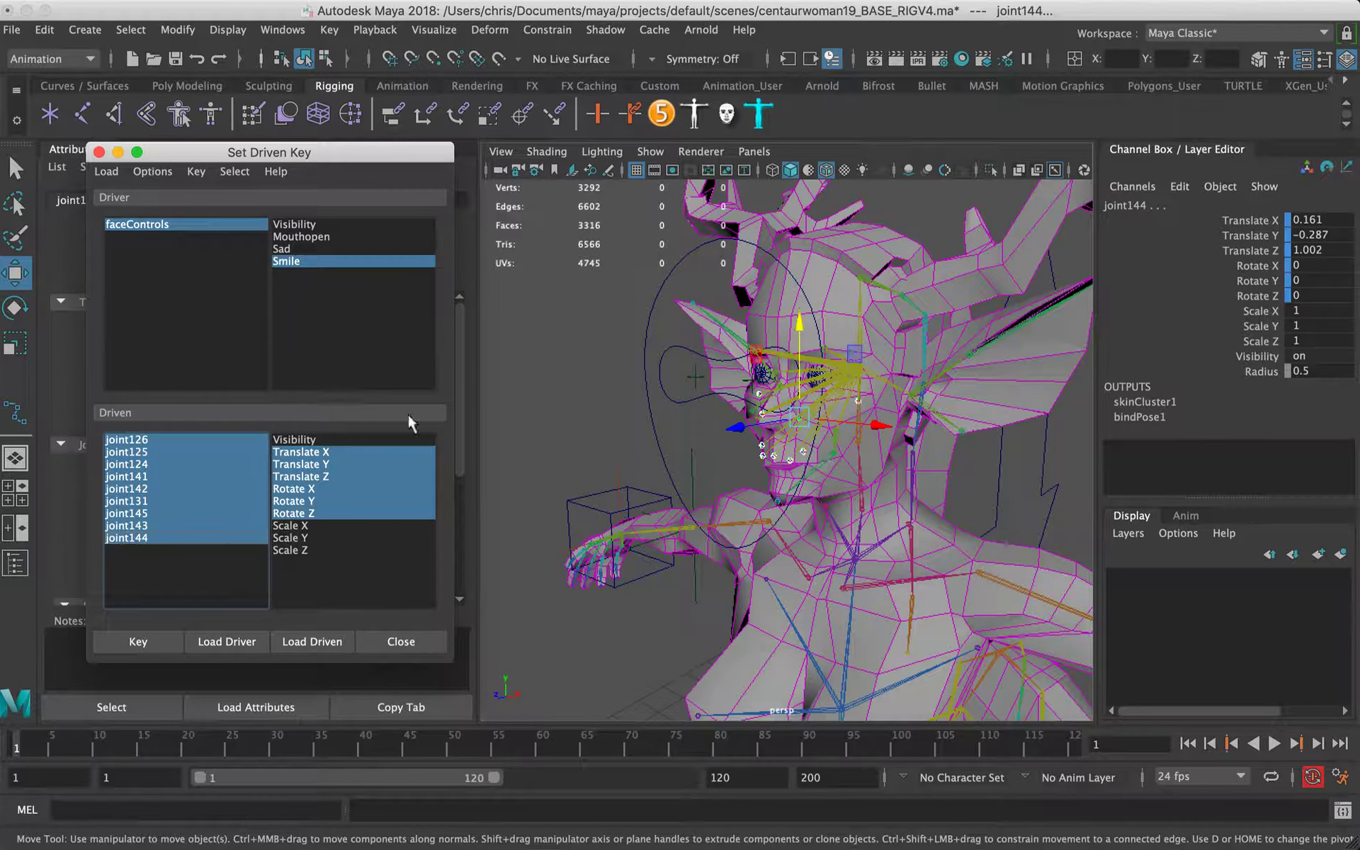
pyautogui.keyDown('alt'); pyautogui.moveTo(779, 374); pyautogui.dragTo(841, 284); pyautogui.keyUp('alt')
pyautogui.keyDown('alt'); pyautogui.moveTo(877, 373); pyautogui.dragTo(698, 342, button='right'); pyautogui.keyUp('alt')
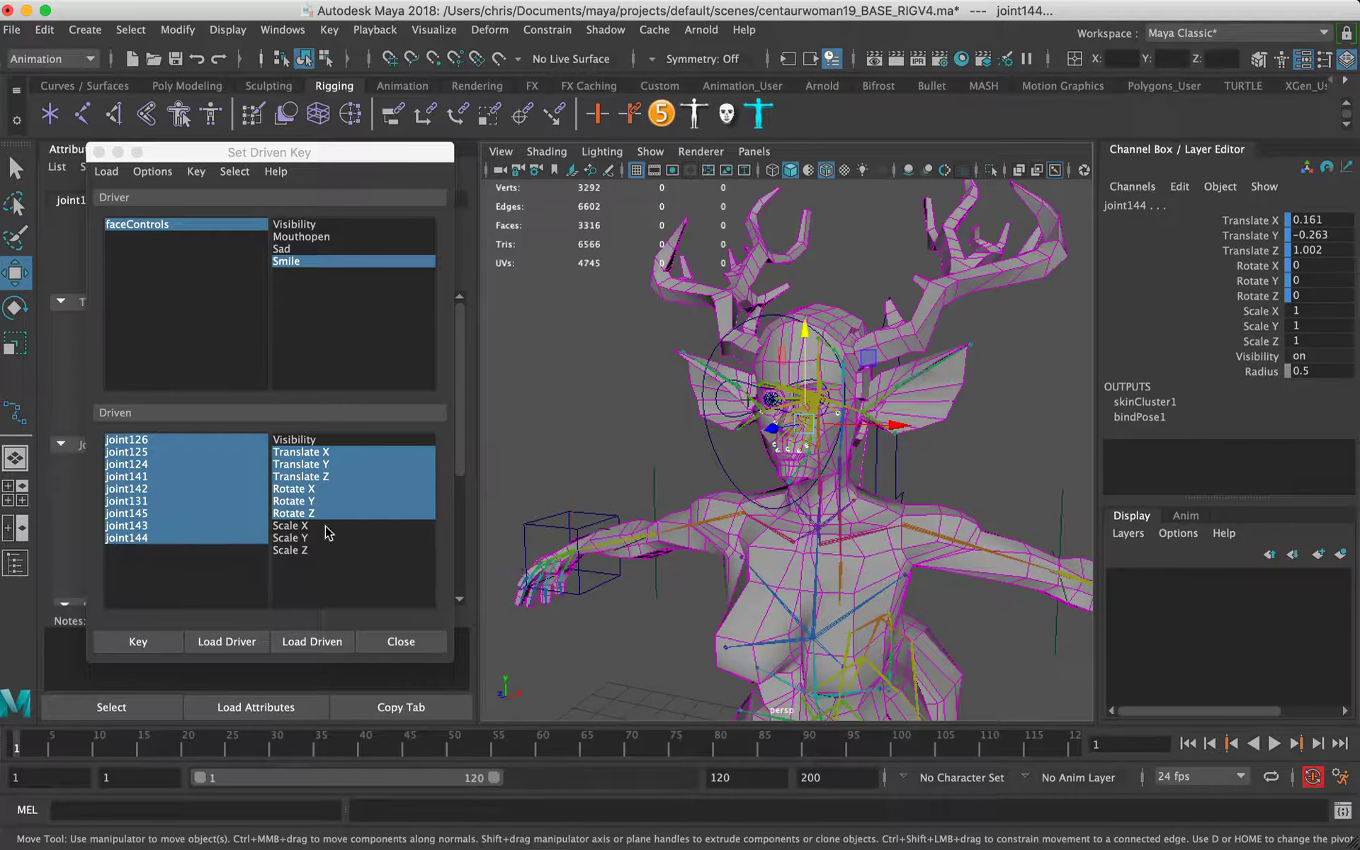
pyautogui.click(136, 641)
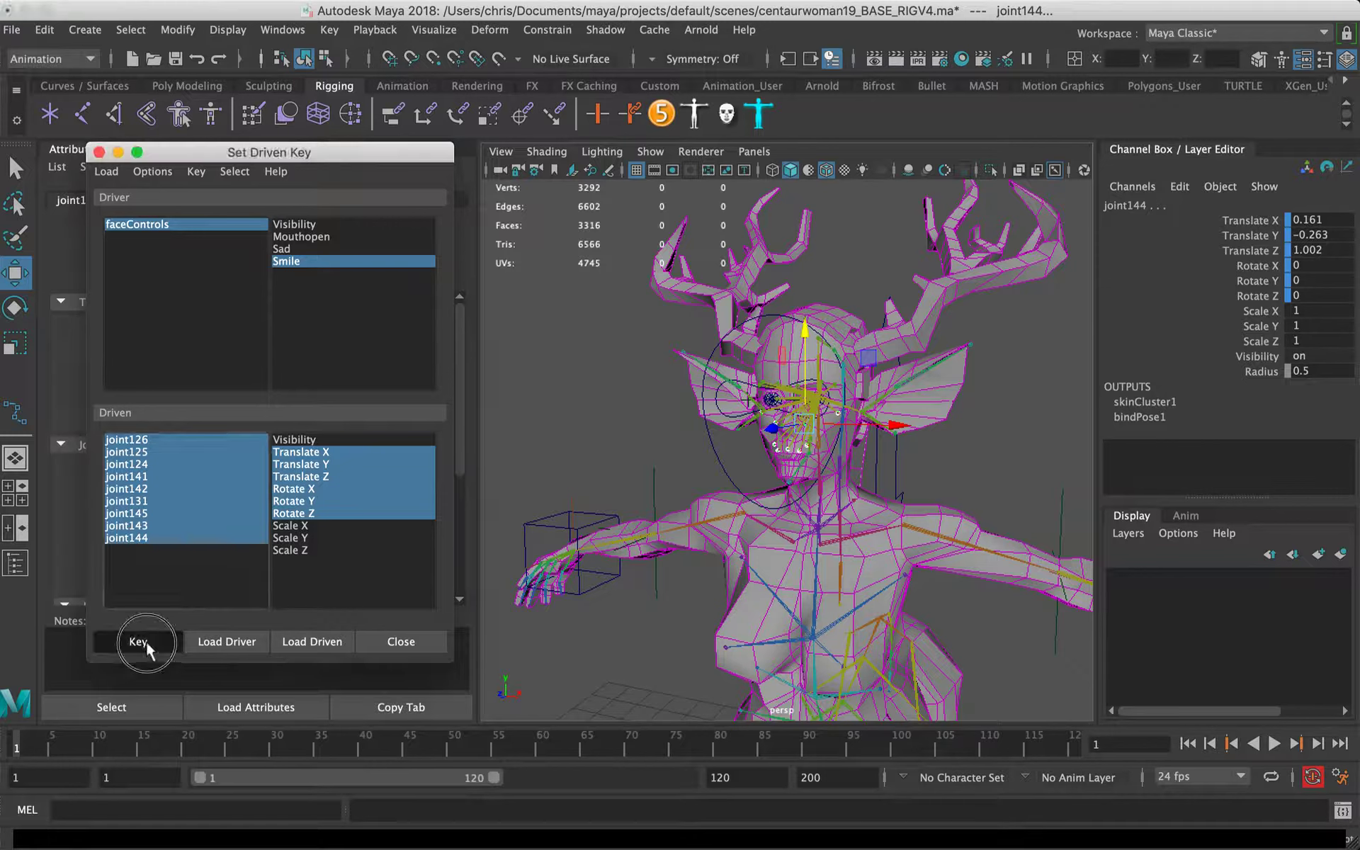
# Step: Reselect faceControls and scrub Smile up and down to test the keyed smile on the face
pyautogui.click(707, 440)
pyautogui.click(1272, 264)
pyautogui.keyDown('alt'); pyautogui.moveTo(775, 373); pyautogui.dragTo(992, 389, button='right'); pyautogui.keyUp('alt')
pyautogui.moveTo(898, 383); pyautogui.dragTo(993, 377, button='middle')
pyautogui.keyDown('alt'); pyautogui.moveTo(970, 358); pyautogui.dragTo(875, 362, button='right'); pyautogui.keyUp('alt')
pyautogui.moveTo(758, 406); pyautogui.dragTo(775, 377, button='middle')
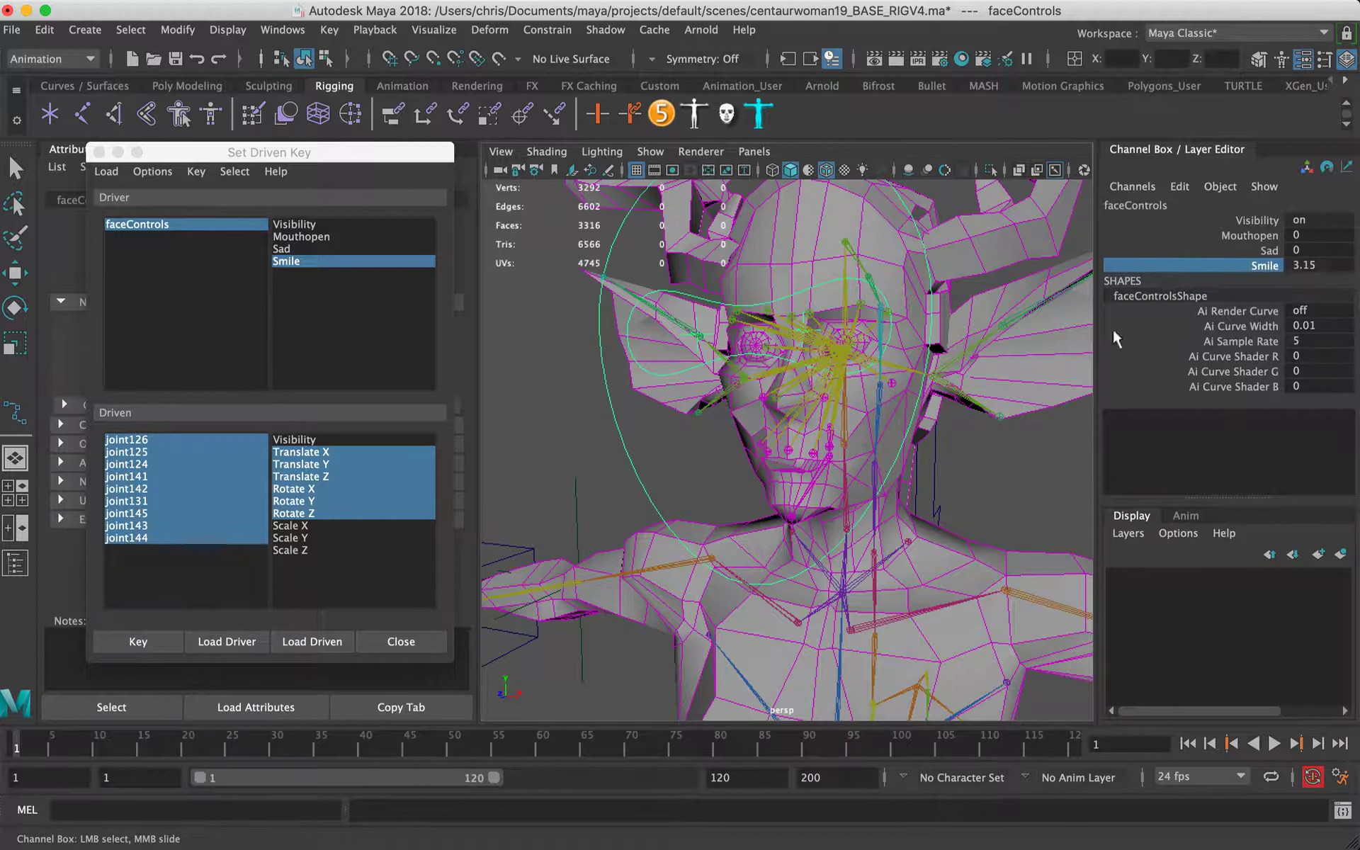
pyautogui.moveTo(897, 393); pyautogui.dragTo(1074, 359, button='middle')
# Step: Scrub Mouthopen to about 3 and Smile to about 3.14 to test the open mouth and smile together
pyautogui.click(1265, 236)
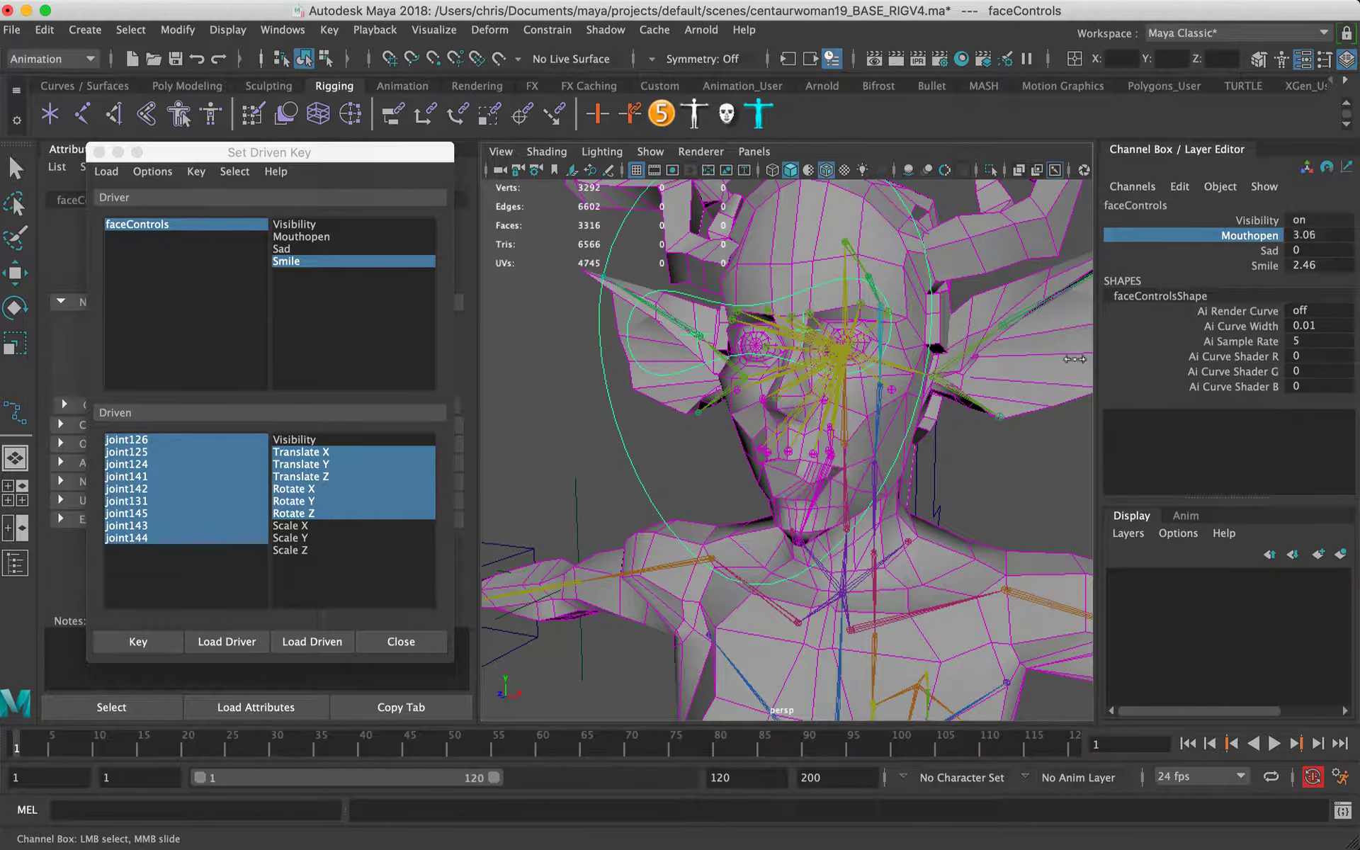
pyautogui.click(1260, 263)
pyautogui.moveTo(824, 343); pyautogui.dragTo(972, 386, button='middle')
pyautogui.moveTo(875, 352); pyautogui.dragTo(481, 352, button='middle')
pyautogui.moveTo(793, 365); pyautogui.dragTo(1029, 359, button='middle')
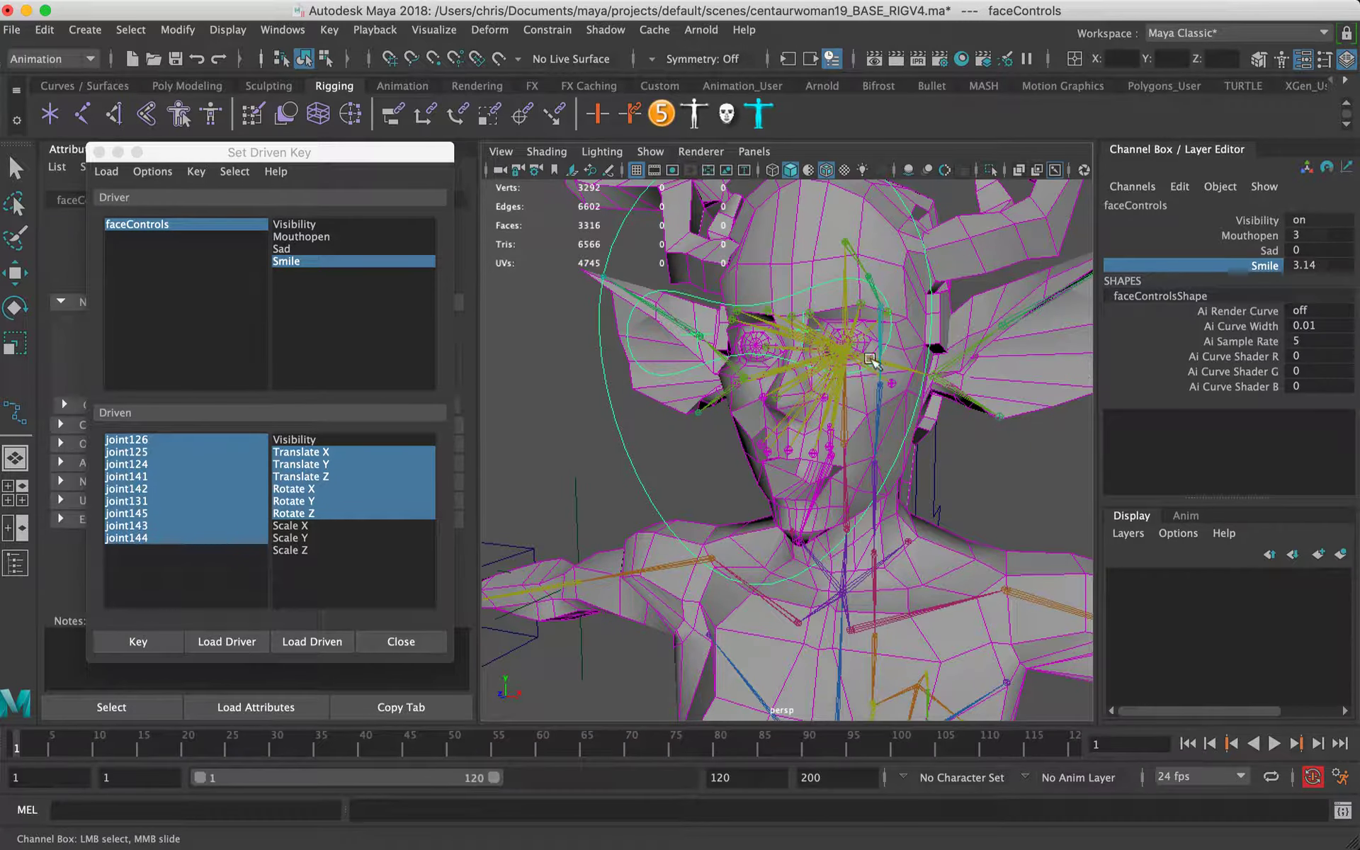
# Step: Lower faceControls' Mouthopen and Smile together on the face, returning both attributes to 0
pyautogui.keyDown('alt'); pyautogui.moveTo(865, 359); pyautogui.dragTo(760, 375); pyautogui.keyUp('alt')
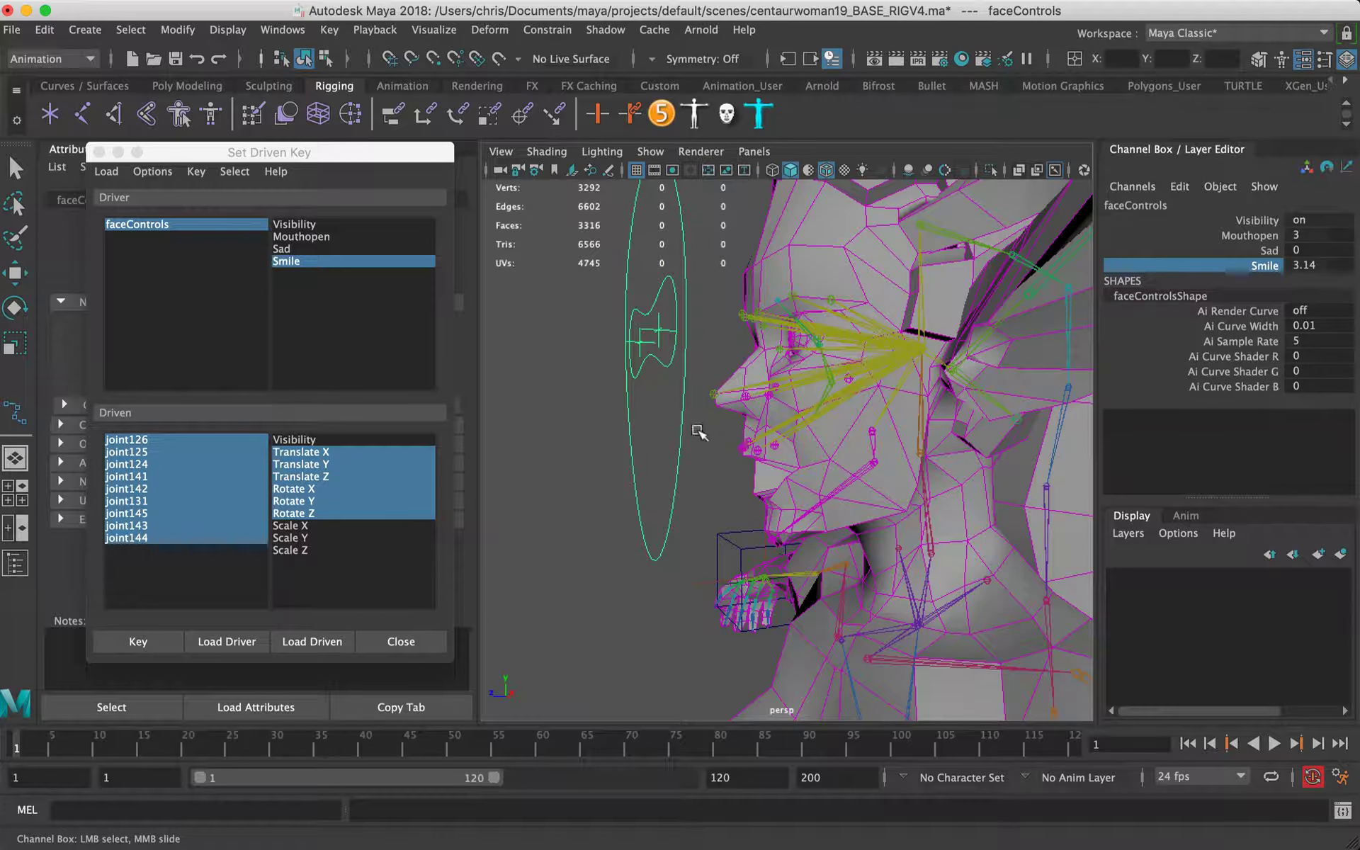
pyautogui.click(1251, 235)
pyautogui.moveTo(886, 383); pyautogui.dragTo(583, 382, button='middle')
pyautogui.click(1252, 268)
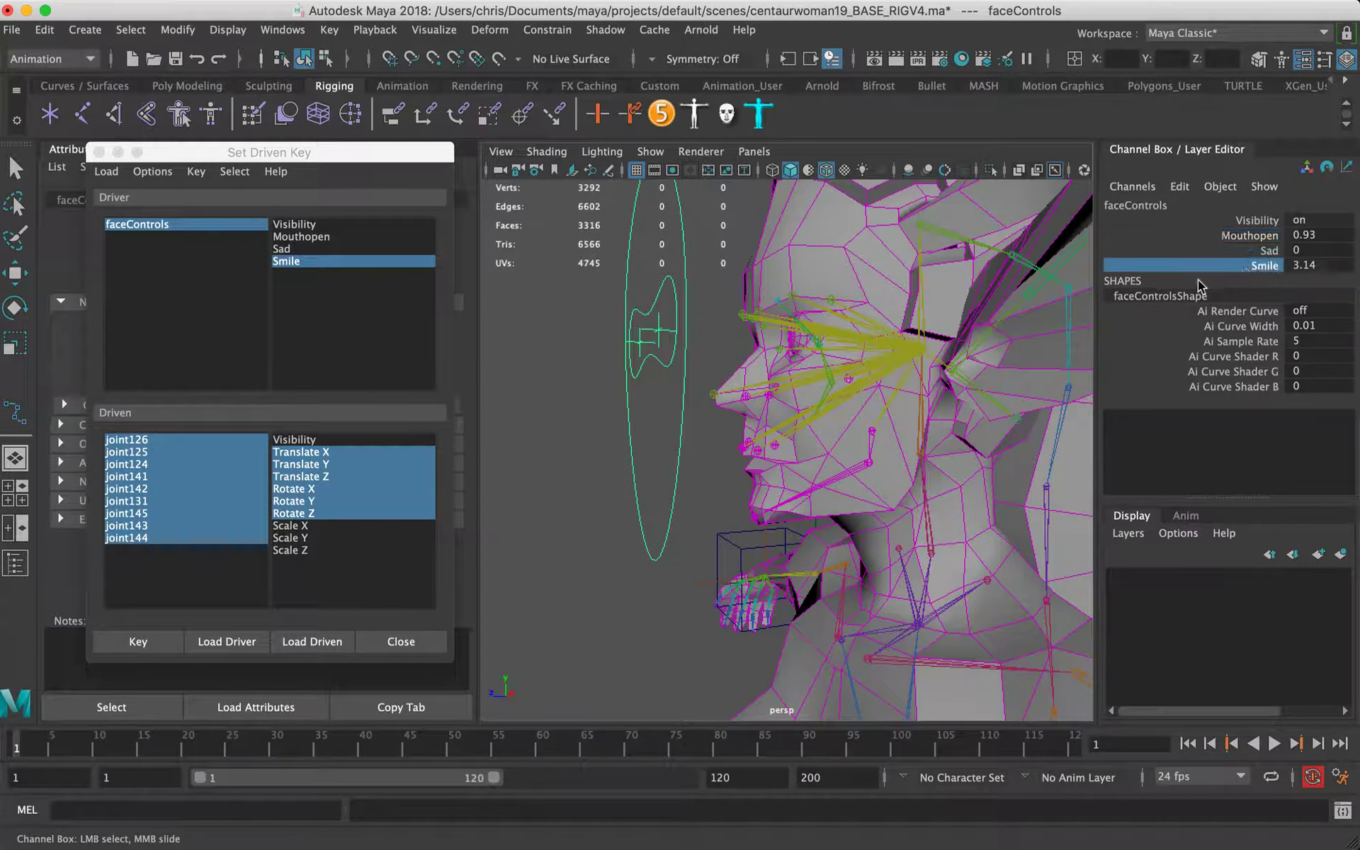
pyautogui.moveTo(758, 386); pyautogui.dragTo(461, 434, button='middle')
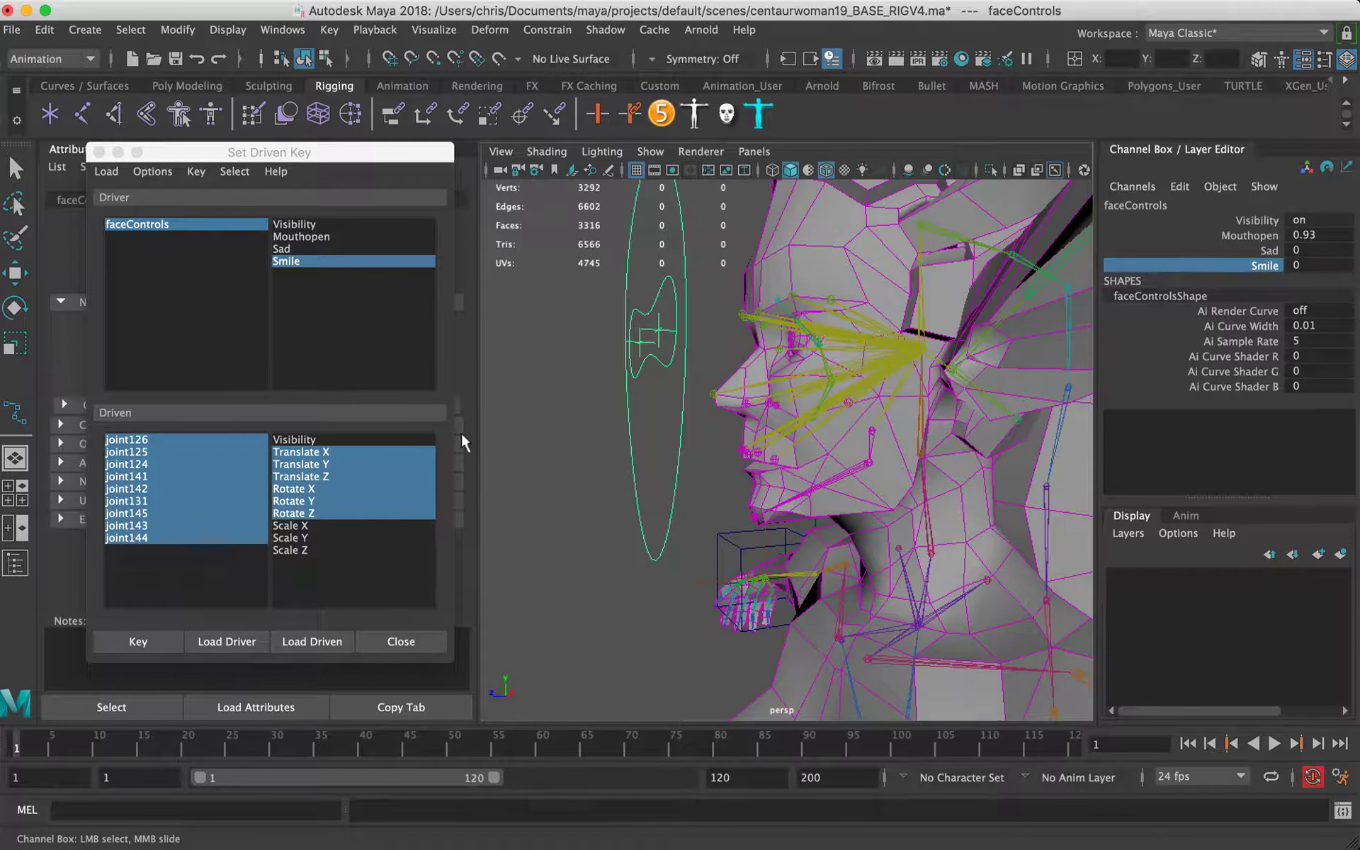
pyautogui.click(1305, 241)
pyautogui.write('0')
pyautogui.press('Return')
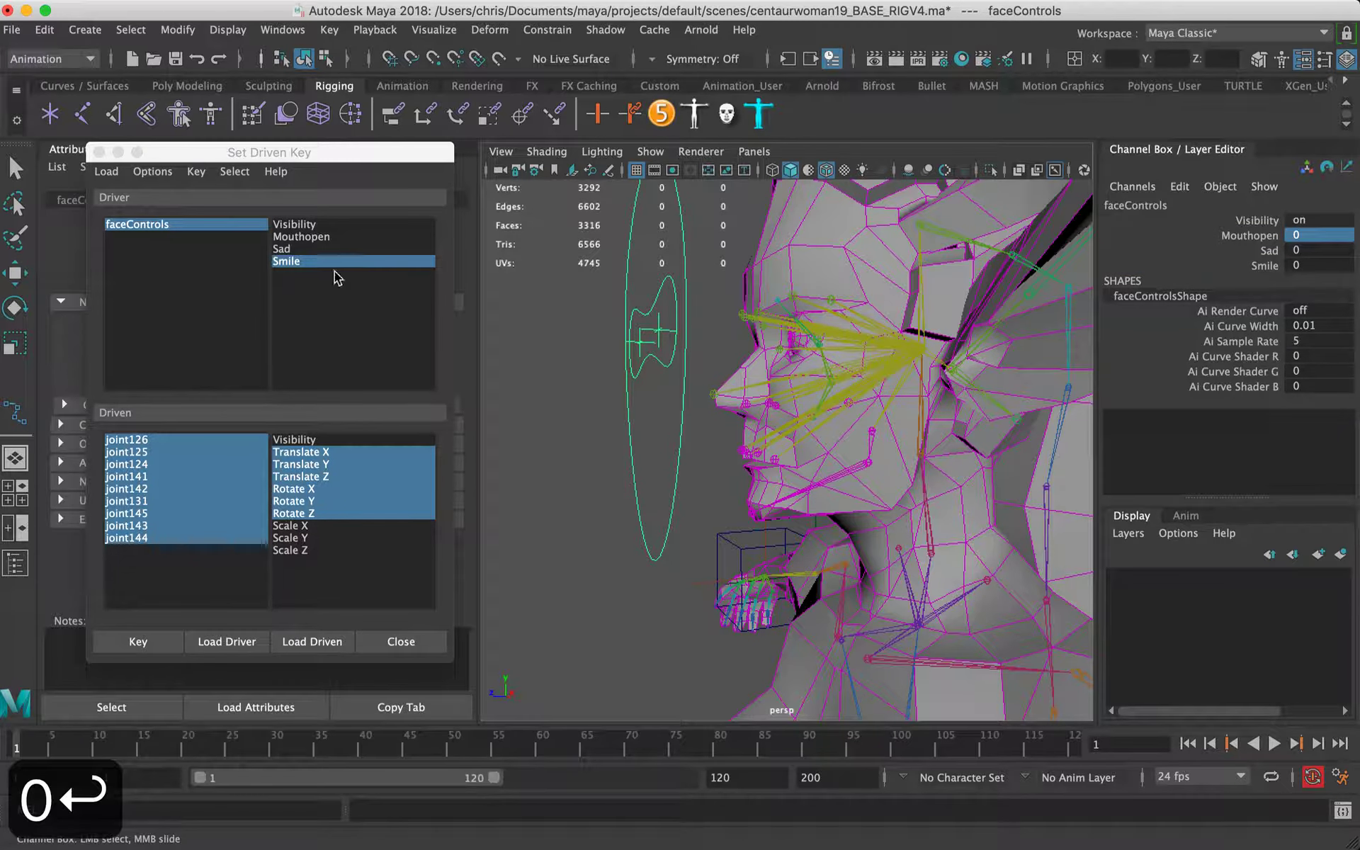
# Step: Choose Sad as the driver attribute and key the nine driven joints' Translate and Rotate channels at Sad 0
pyautogui.click(296, 251)
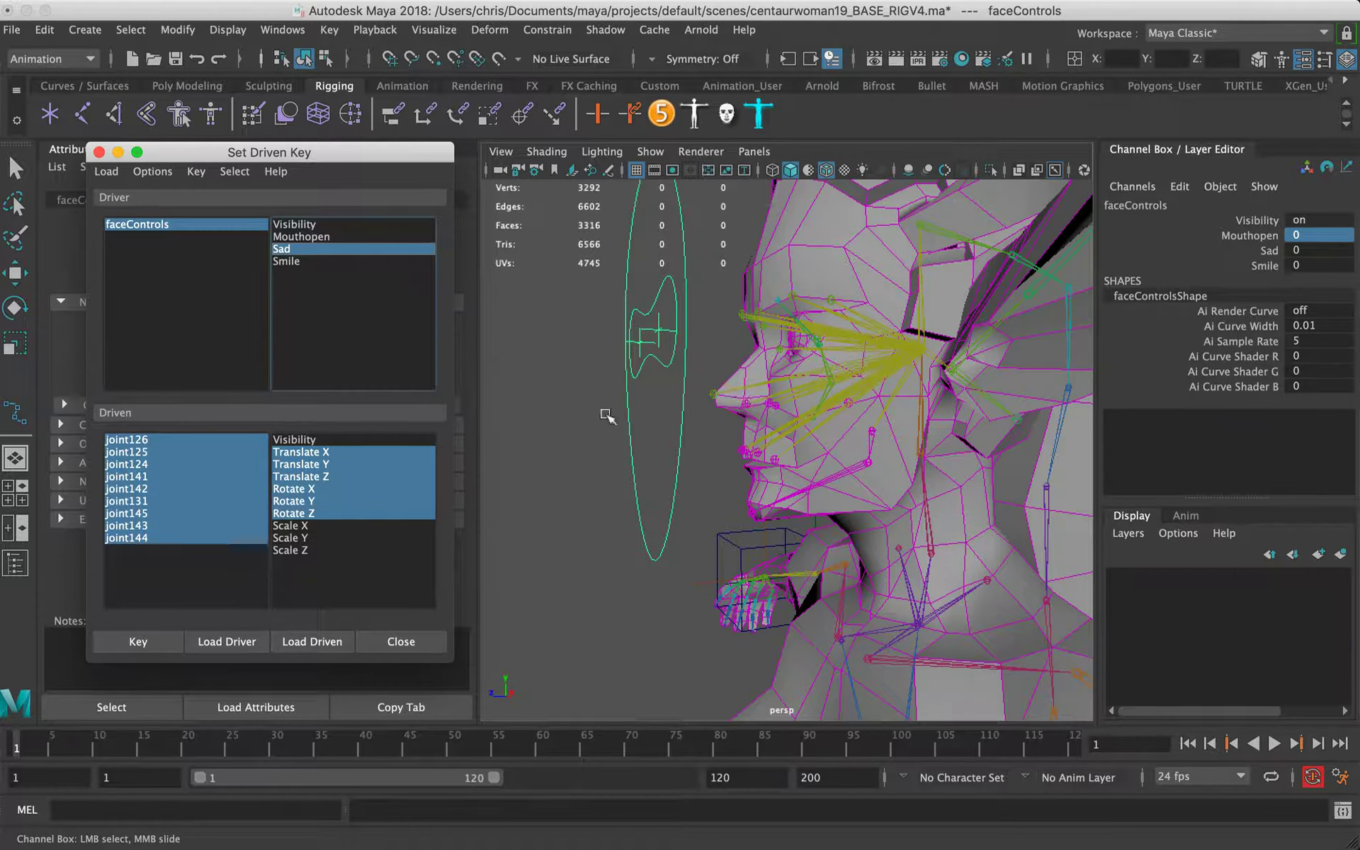
pyautogui.moveTo(147, 440); pyautogui.dragTo(151, 542)
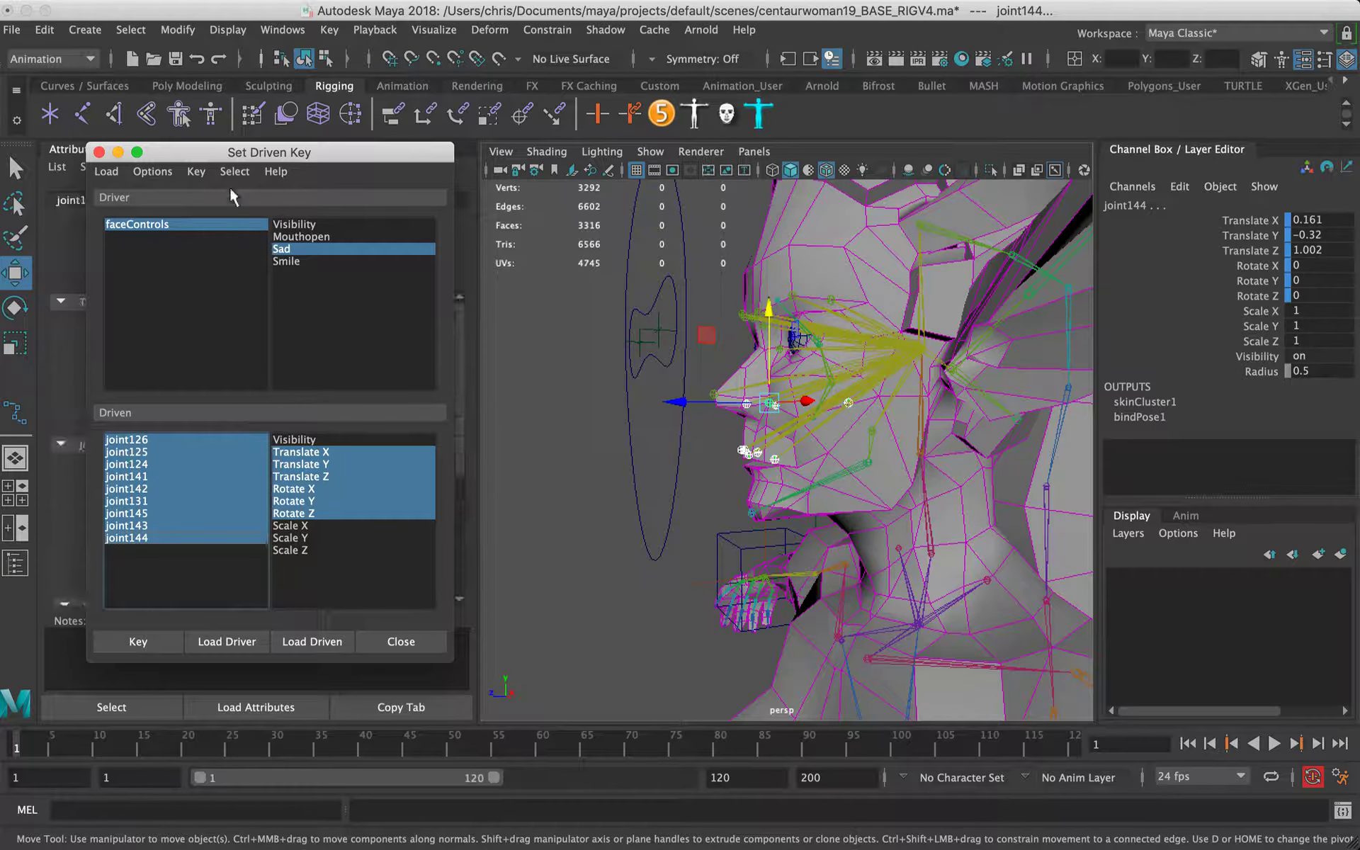
pyautogui.click(112, 171)
pyautogui.click(165, 223)
pyautogui.moveTo(126, 440); pyautogui.dragTo(146, 539)
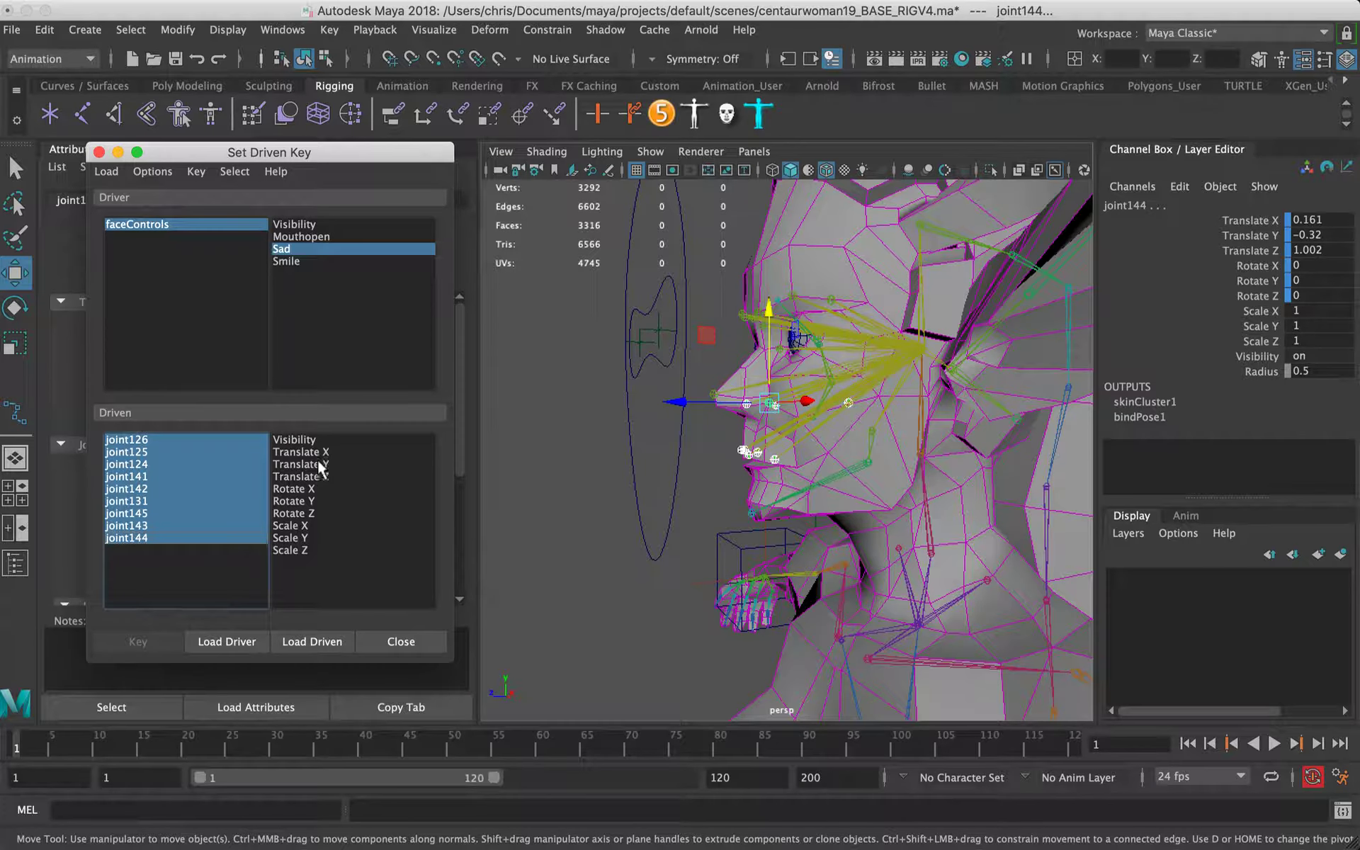
pyautogui.moveTo(316, 453); pyautogui.dragTo(338, 511)
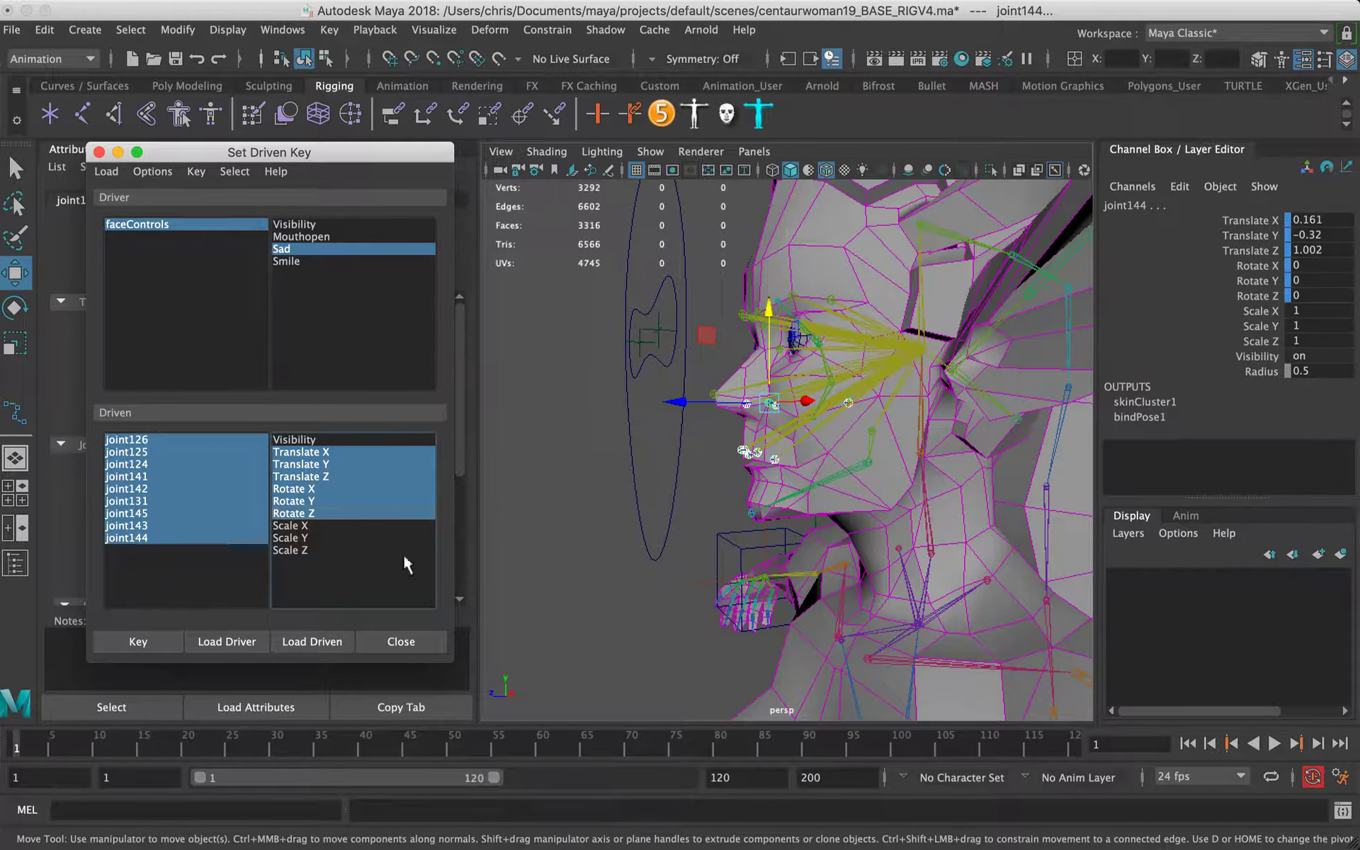
pyautogui.click(643, 369)
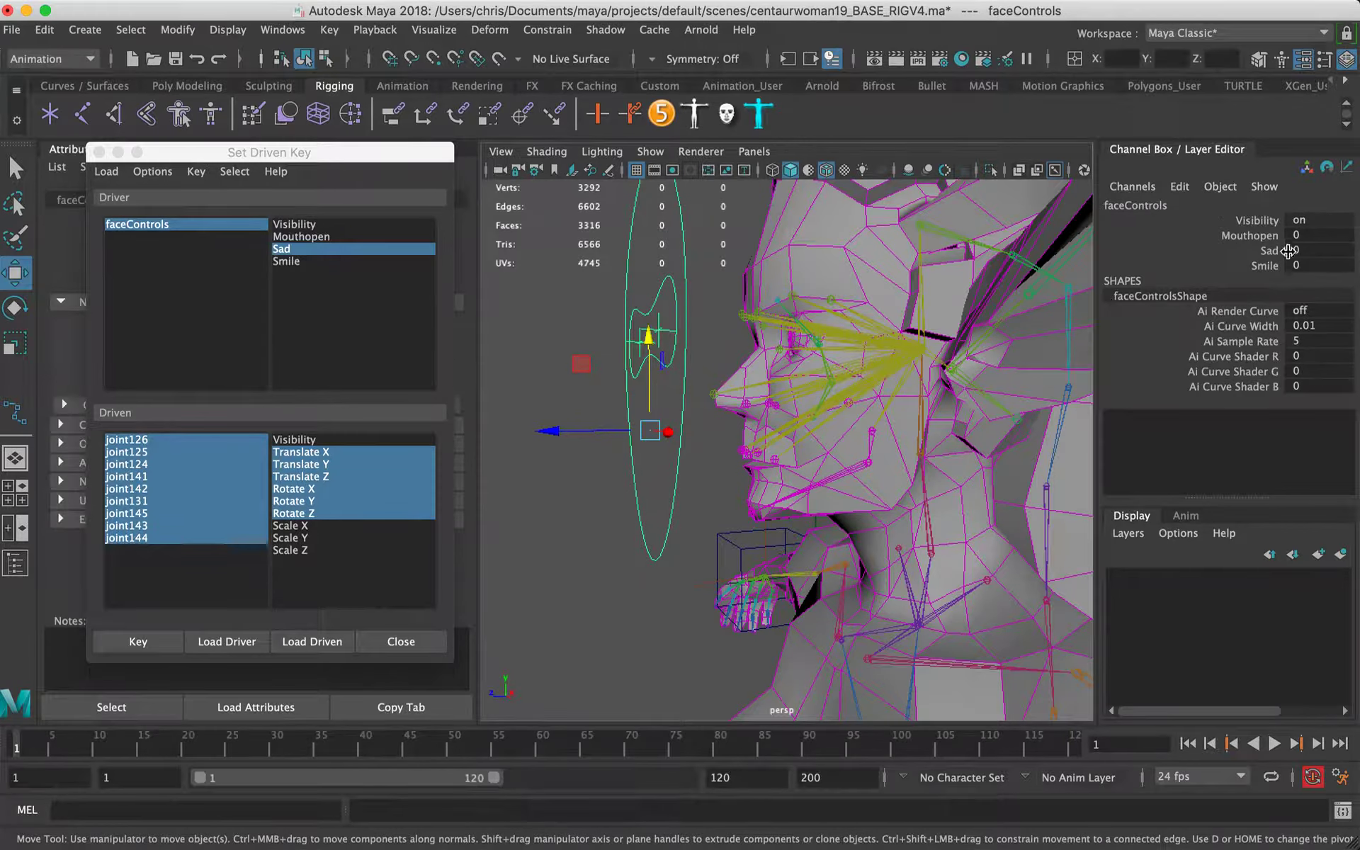
pyautogui.click(143, 642)
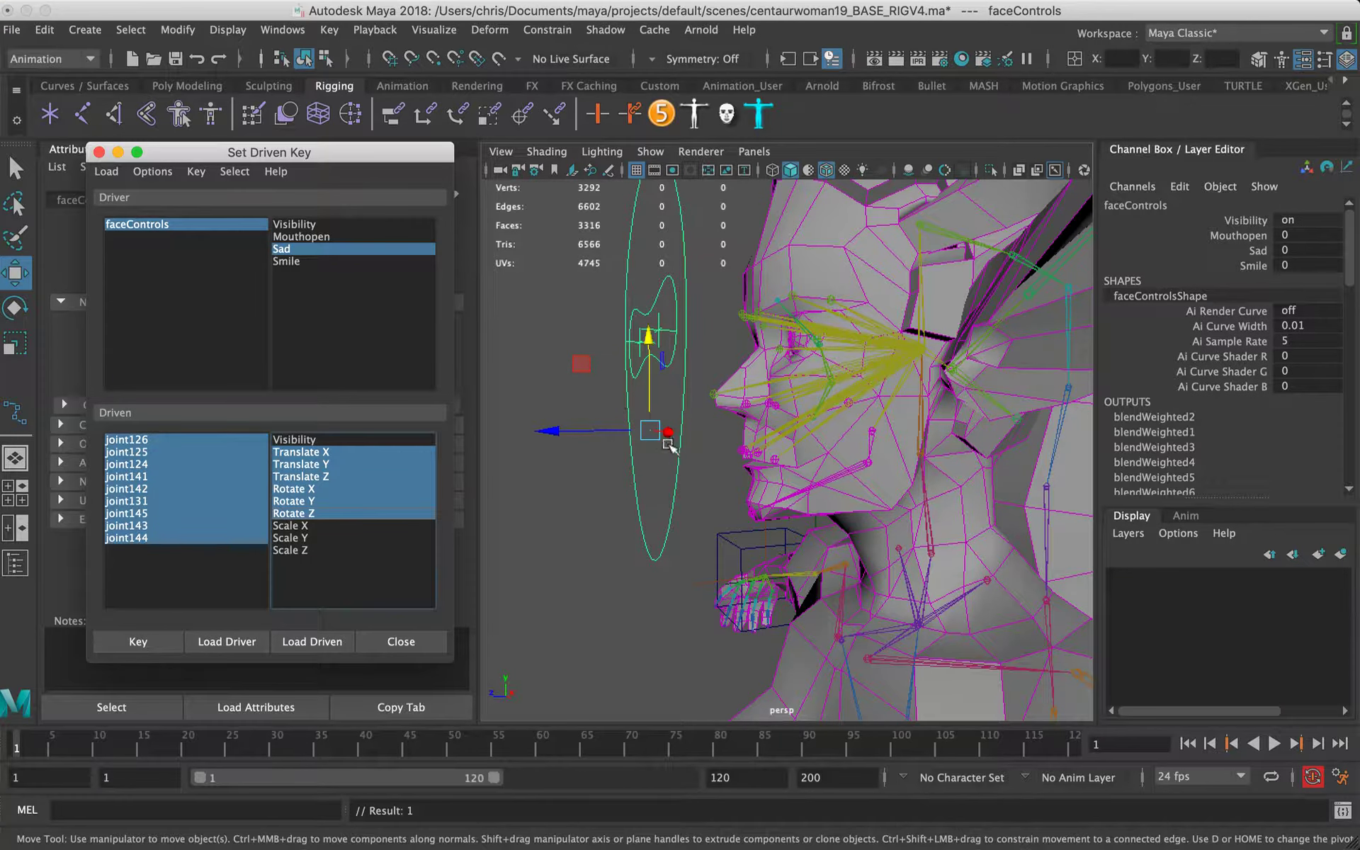
# Step: Lower both mouth-corner joints, joint142 and joint126, together, bringing joint126's Translate Y to about -0.663
pyautogui.keyDown('alt'); pyautogui.moveTo(670, 447); pyautogui.dragTo(879, 312); pyautogui.keyUp('alt')
pyautogui.keyDown('alt'); pyautogui.moveTo(792, 457); pyautogui.dragTo(732, 428); pyautogui.keyUp('alt')
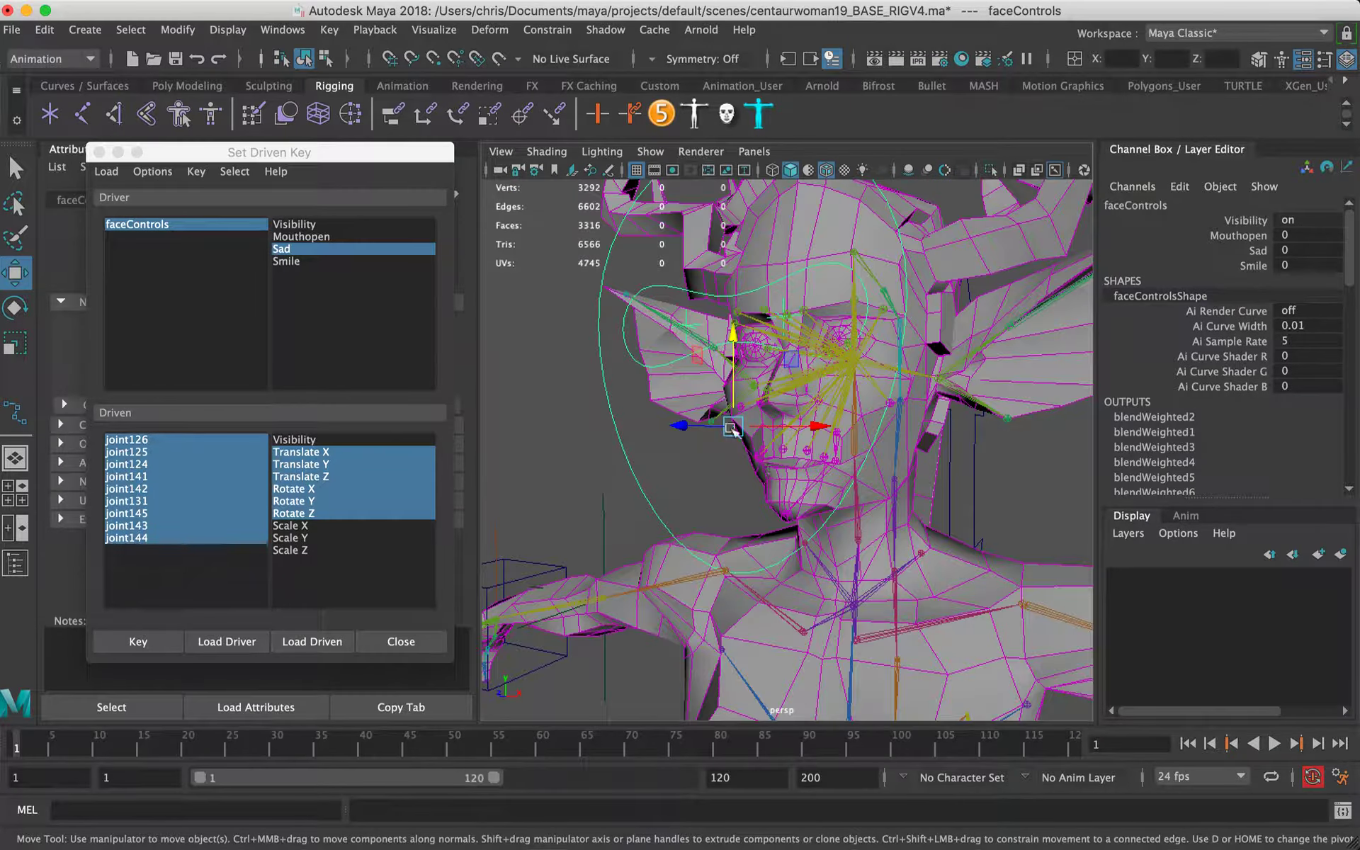
pyautogui.moveTo(153, 441); pyautogui.dragTo(148, 538)
pyautogui.click(139, 539)
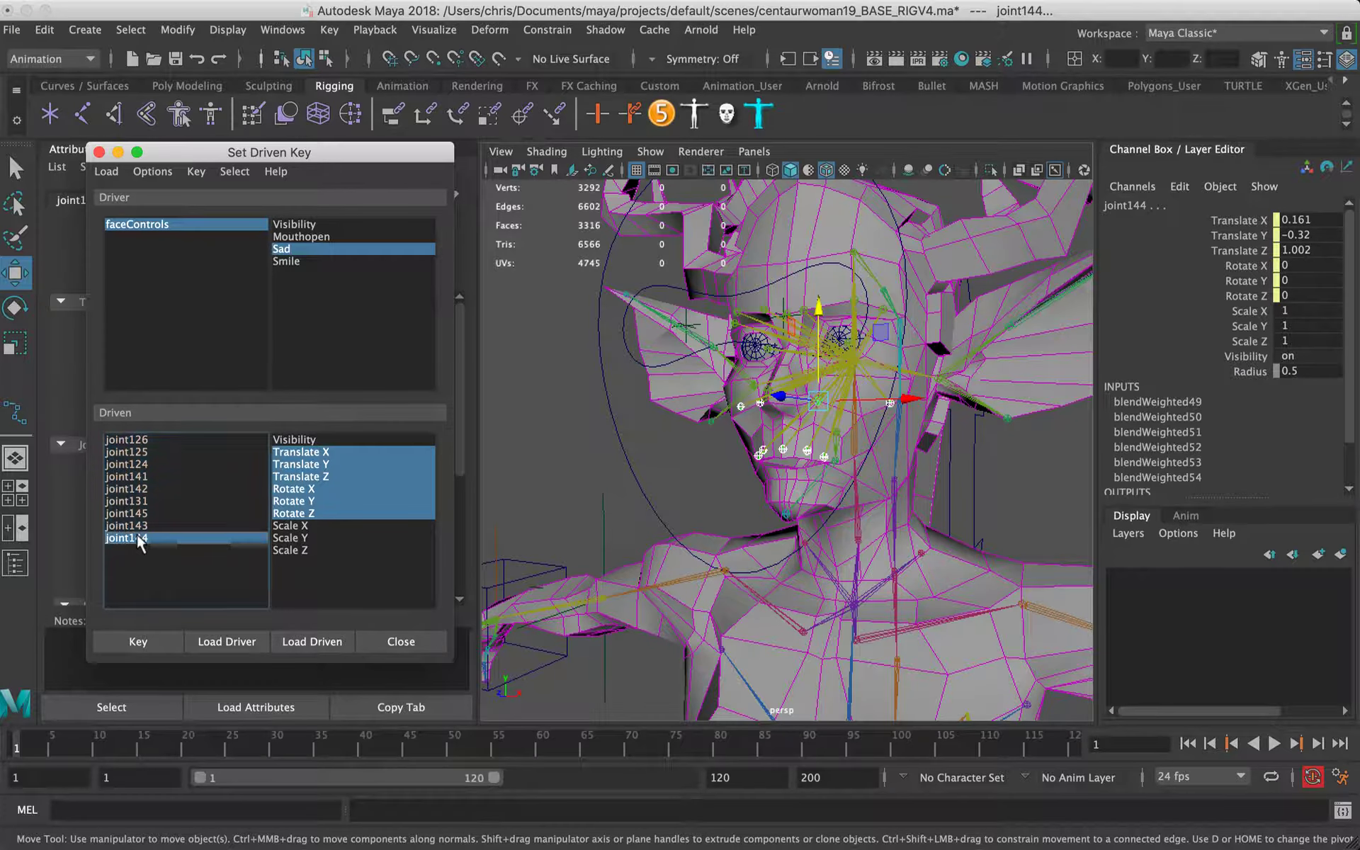
pyautogui.keyDown('alt'); pyautogui.moveTo(709, 425); pyautogui.dragTo(781, 377); pyautogui.keyUp('alt')
pyautogui.scroll(5, 737, 326)
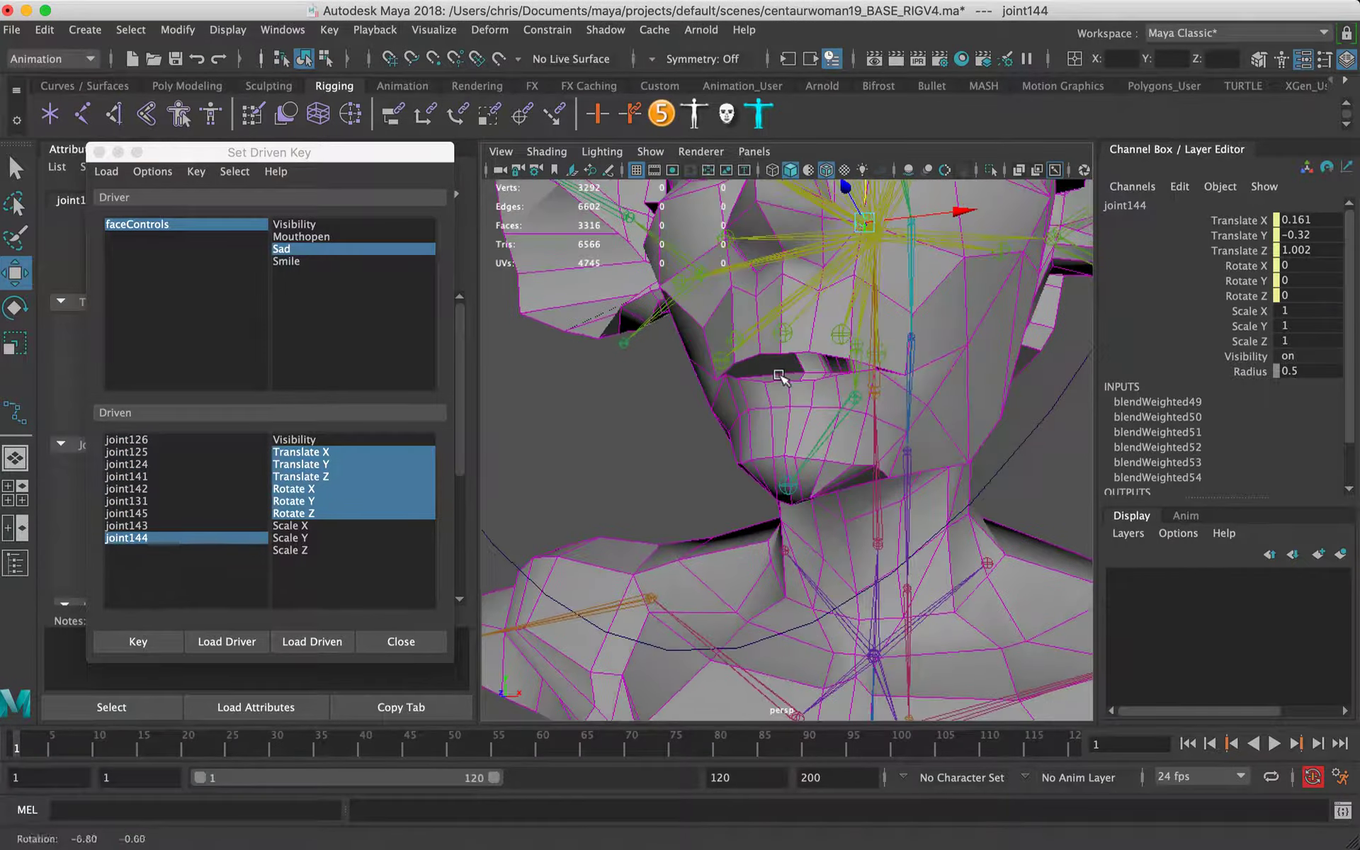
pyautogui.click(737, 342)
pyautogui.keyDown('alt'); pyautogui.moveTo(836, 339); pyautogui.dragTo(843, 264); pyautogui.keyUp('alt')
pyautogui.keyDown('shift'); pyautogui.click(796, 347); pyautogui.keyUp('shift')
pyautogui.keyDown('shift'); pyautogui.click(829, 372); pyautogui.keyUp('shift')
pyautogui.click(709, 370)
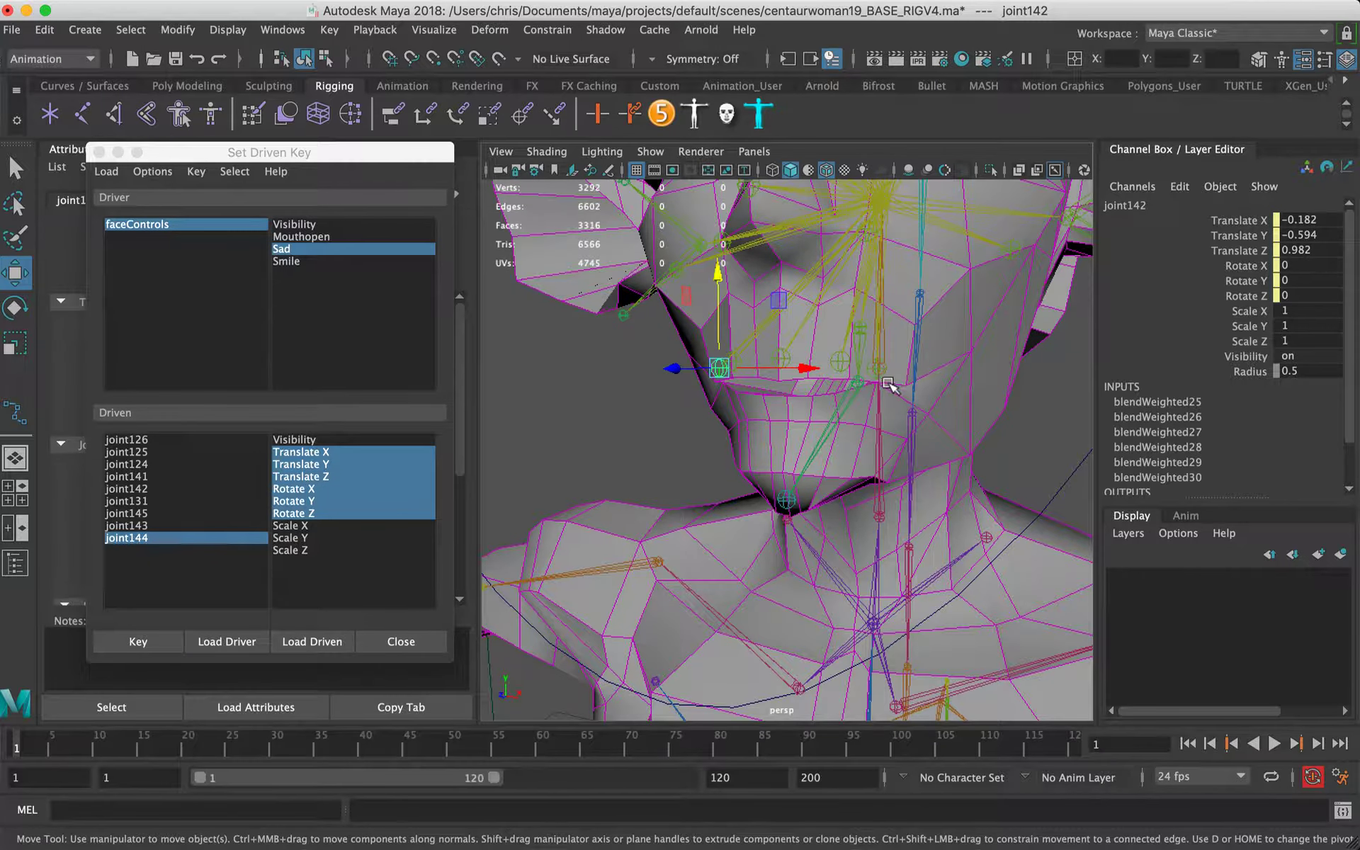
pyautogui.keyDown('alt'); pyautogui.moveTo(889, 385); pyautogui.dragTo(871, 347); pyautogui.keyUp('alt')
pyautogui.keyDown('shift'); pyautogui.click(873, 342); pyautogui.keyUp('shift')
pyautogui.moveTo(861, 262); pyautogui.dragTo(860, 301)
pyautogui.moveTo(865, 388)
pyautogui.keyDown('alt'); pyautogui.mouseDown()
pyautogui.moveTo(824, 428)
pyautogui.moveTo(862, 380)
pyautogui.mouseUp(); pyautogui.keyUp('alt')
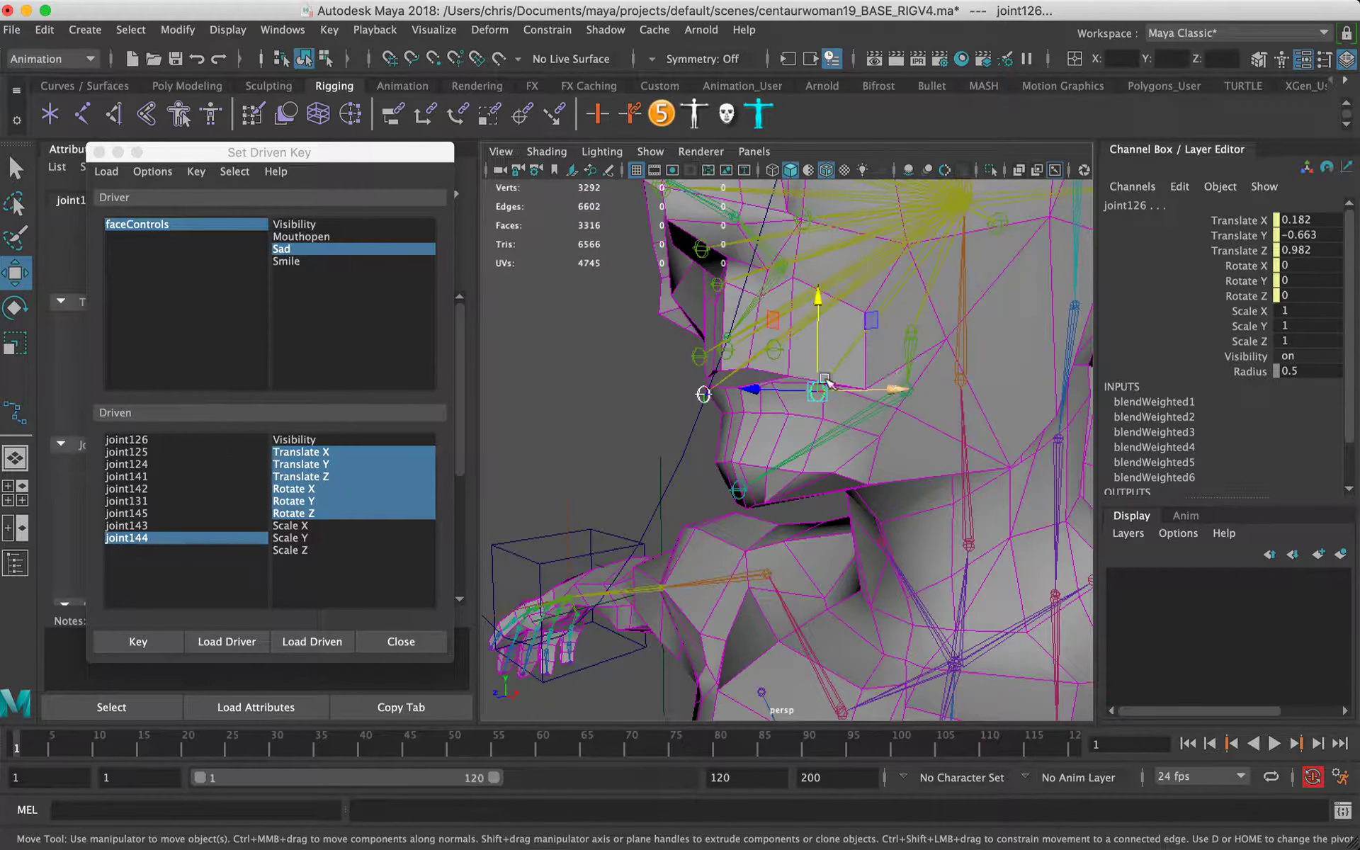
# Step: Add jaw joint122 to the driven objects and key all ten joints' Translate and Rotate channels at Sad 0
pyautogui.moveTo(138, 438)
pyautogui.mouseDown()
pyautogui.moveTo(132, 526)
pyautogui.moveTo(156, 434)
pyautogui.mouseUp()
pyautogui.keyDown('alt'); pyautogui.moveTo(888, 423); pyautogui.dragTo(816, 423, button='right'); pyautogui.keyUp('alt')
pyautogui.keyDown('alt'); pyautogui.moveTo(816, 423); pyautogui.dragTo(847, 431); pyautogui.keyUp('alt')
pyautogui.click(848, 426)
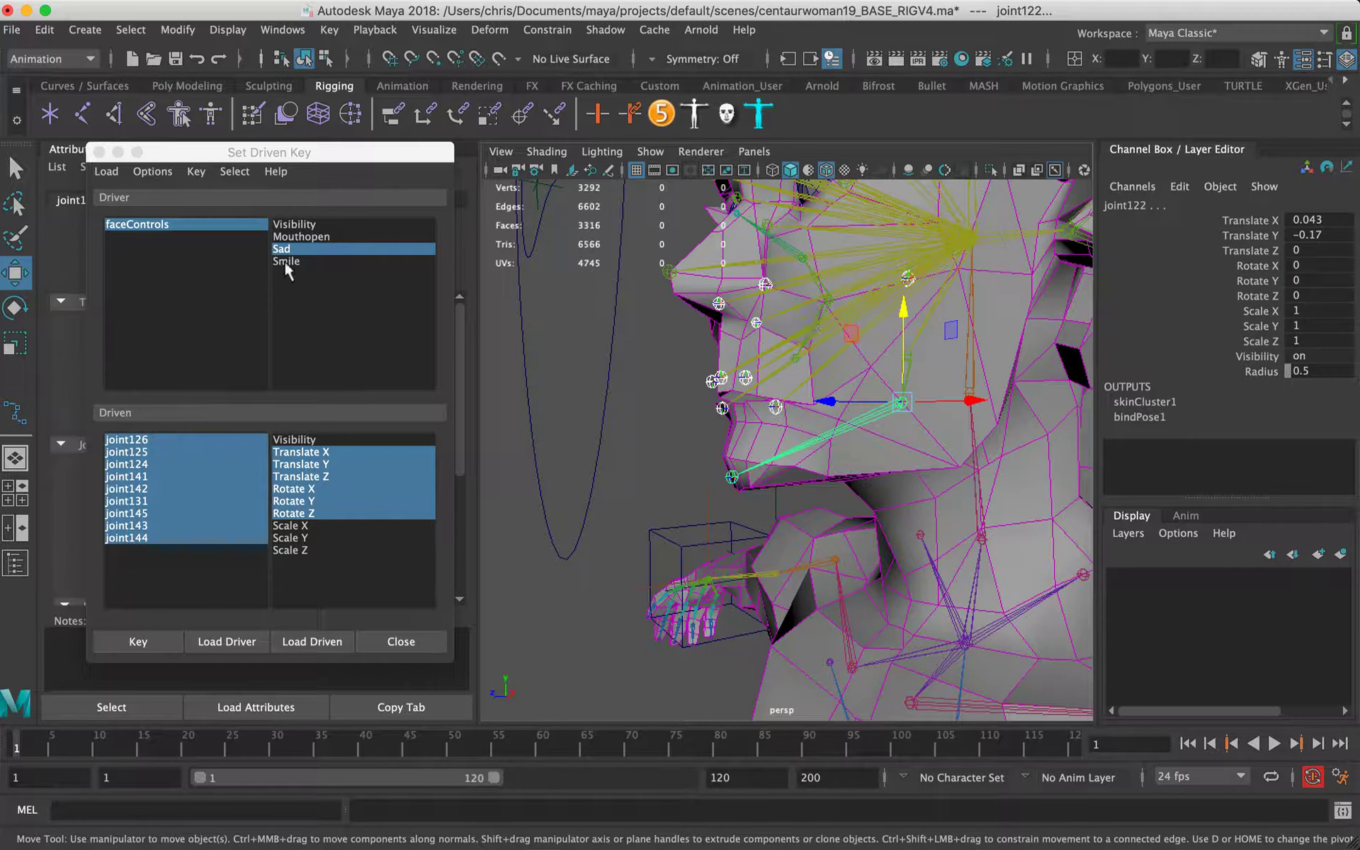
pyautogui.click(104, 176)
pyautogui.click(127, 215)
pyautogui.moveTo(158, 440); pyautogui.dragTo(135, 551)
pyautogui.moveTo(304, 452); pyautogui.dragTo(345, 507)
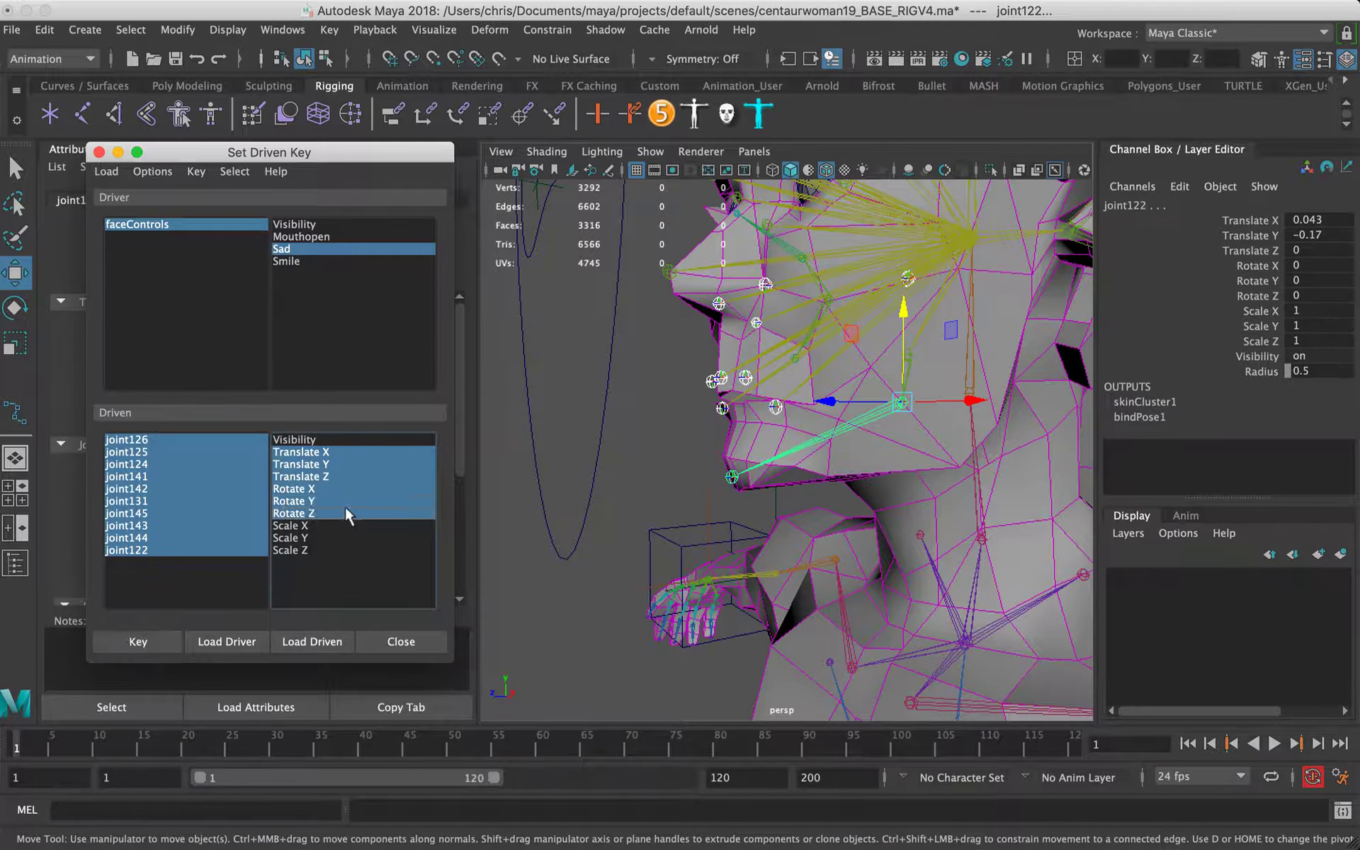
pyautogui.click(597, 443)
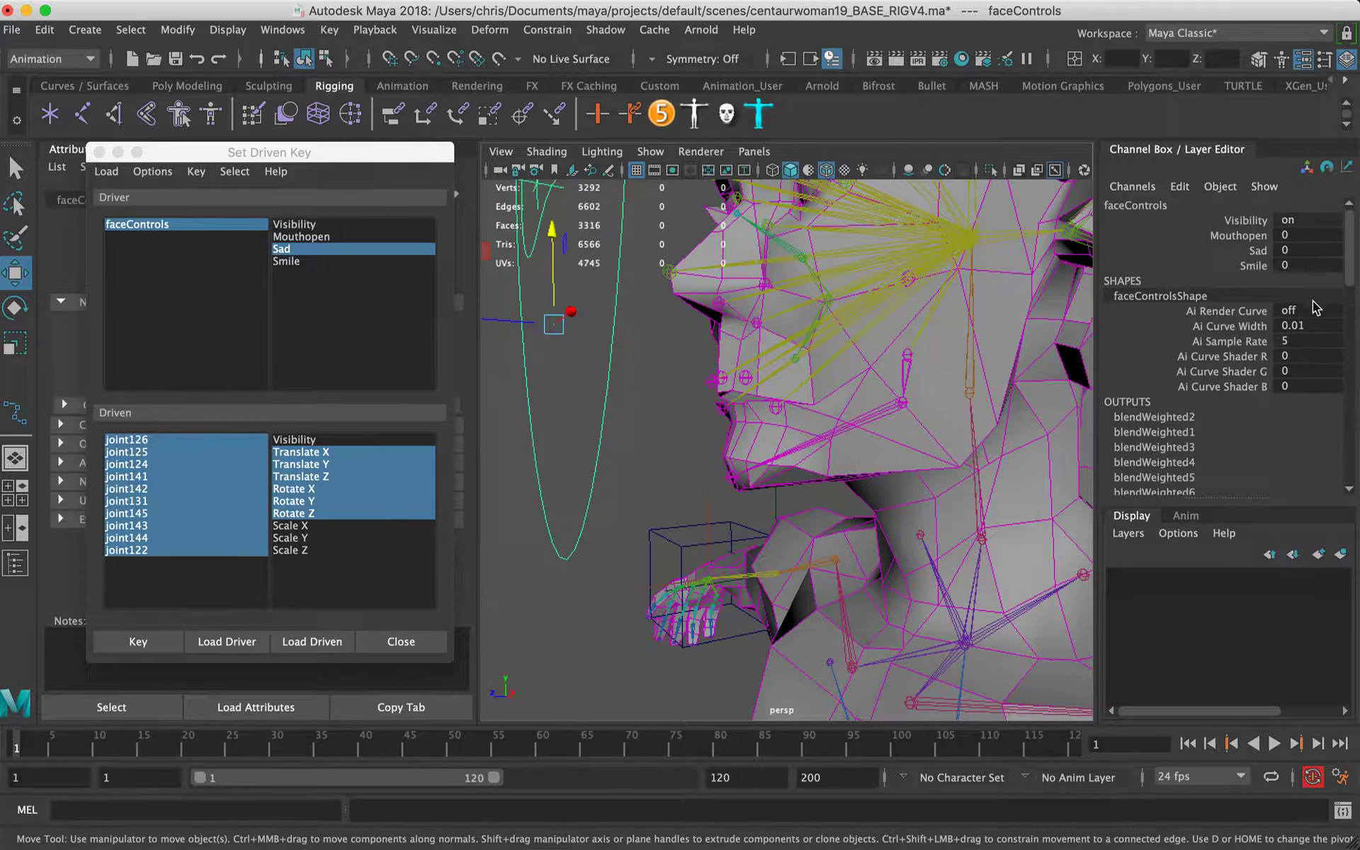
pyautogui.click(138, 641)
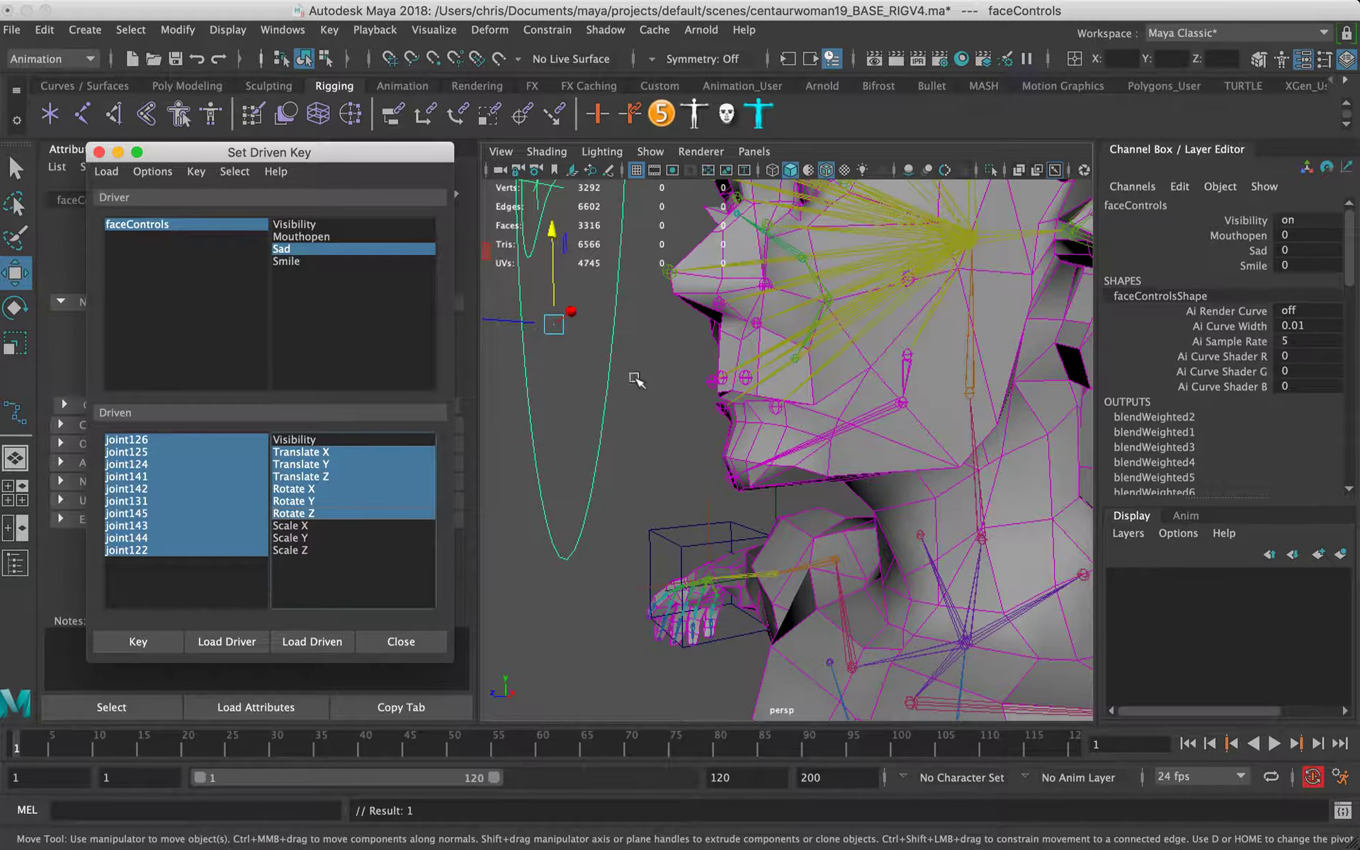
# Step: Set faceControls' Sad to 5 and rotate jaw joint122 to a Rotate X of about -2.484
pyautogui.moveTo(150, 441); pyautogui.dragTo(165, 554)
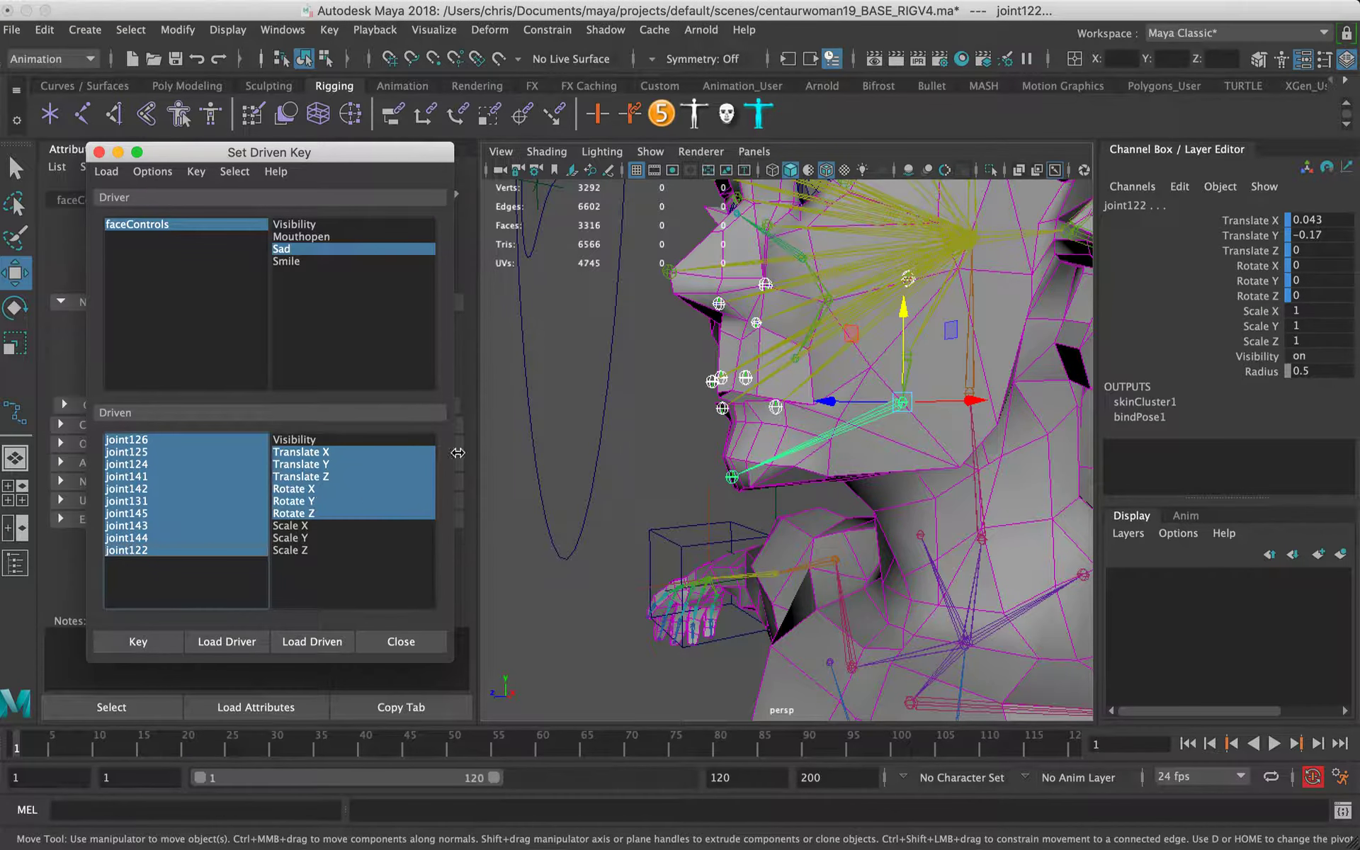
pyautogui.click(595, 457)
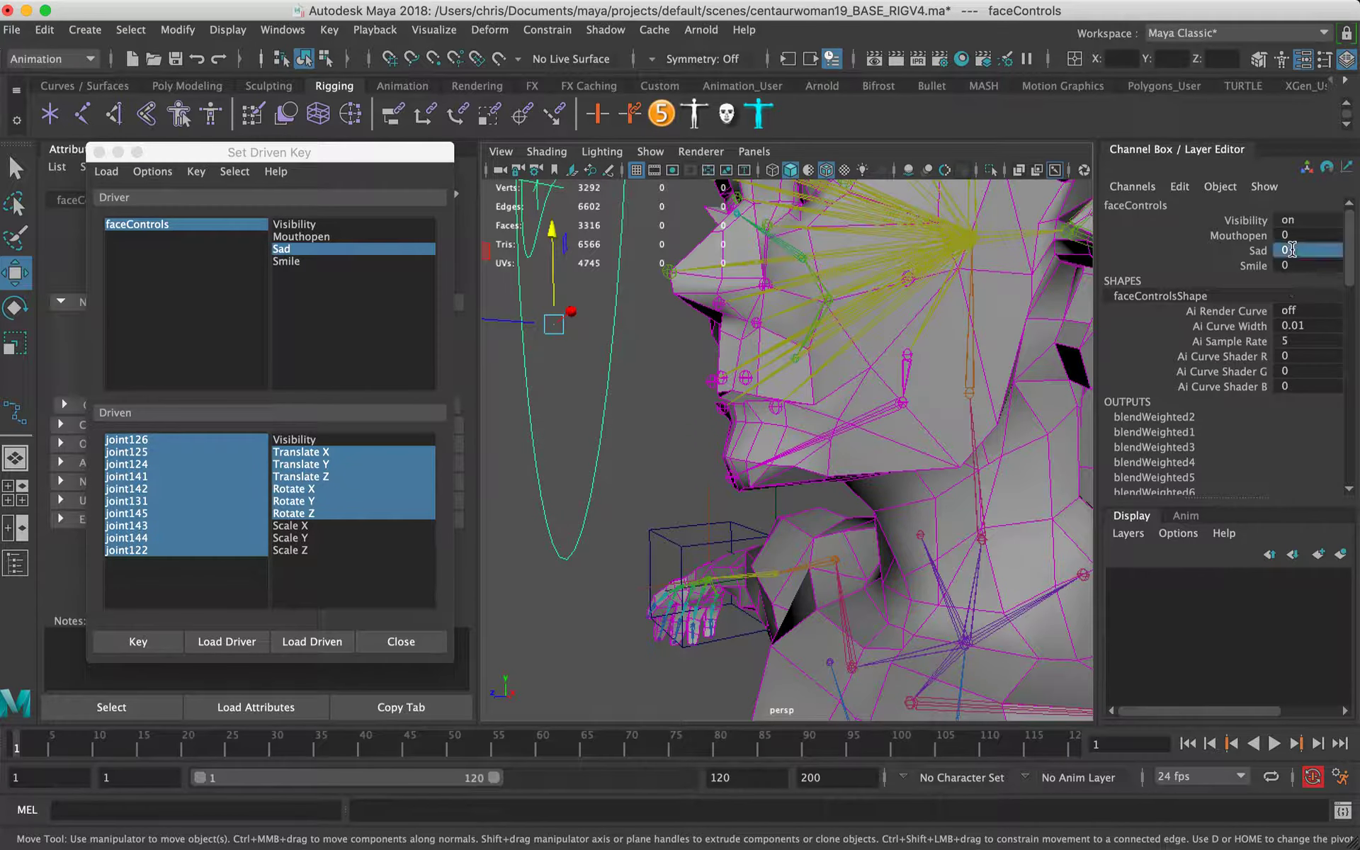
pyautogui.write('5')
pyautogui.press('Return')
pyautogui.moveTo(656, 424)
pyautogui.keyDown('alt'); pyautogui.mouseDown()
pyautogui.moveTo(617, 449)
pyautogui.moveTo(641, 439)
pyautogui.mouseUp(); pyautogui.keyUp('alt')
pyautogui.moveTo(633, 434); pyautogui.dragTo(549, 447)
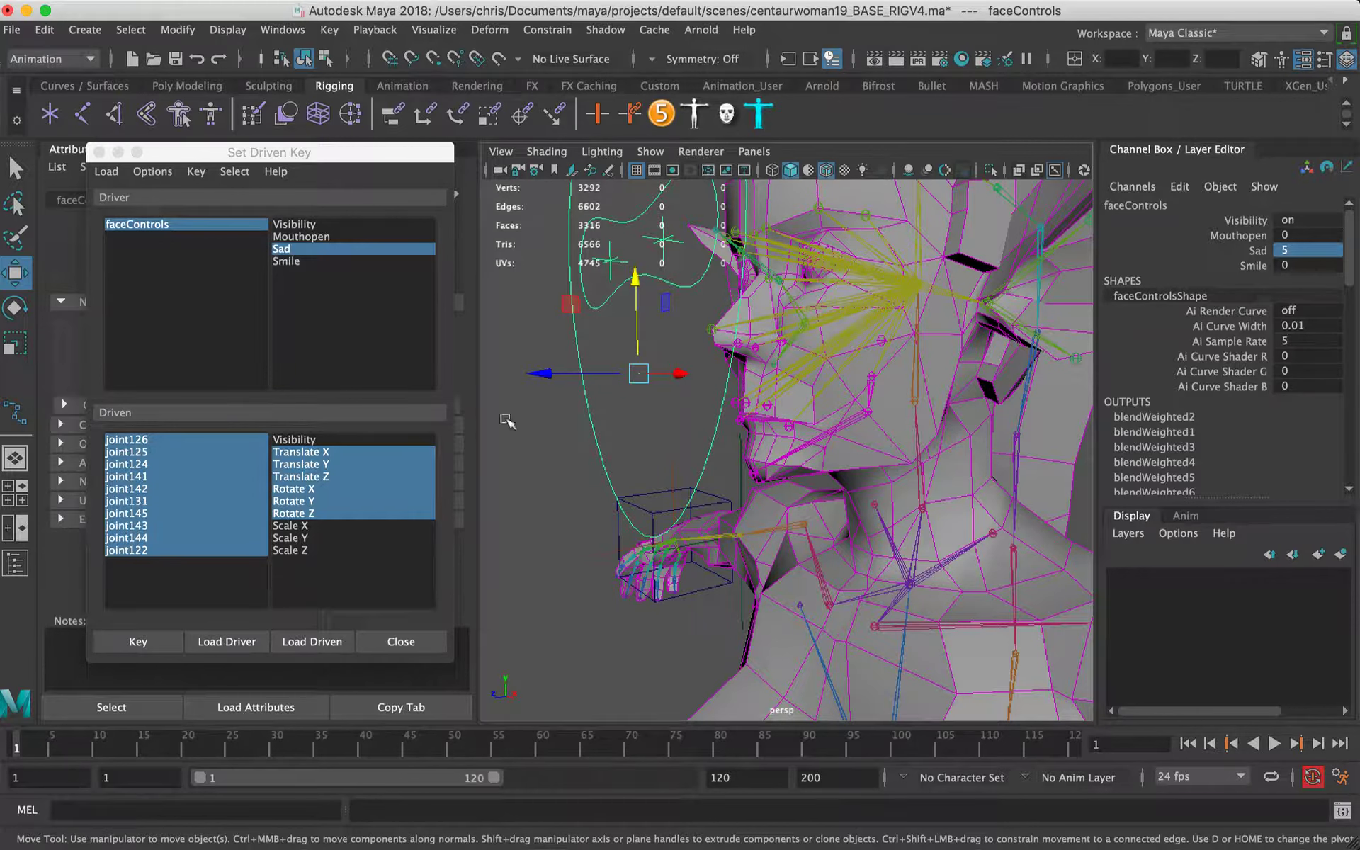
pyautogui.click(131, 439)
pyautogui.press('f')
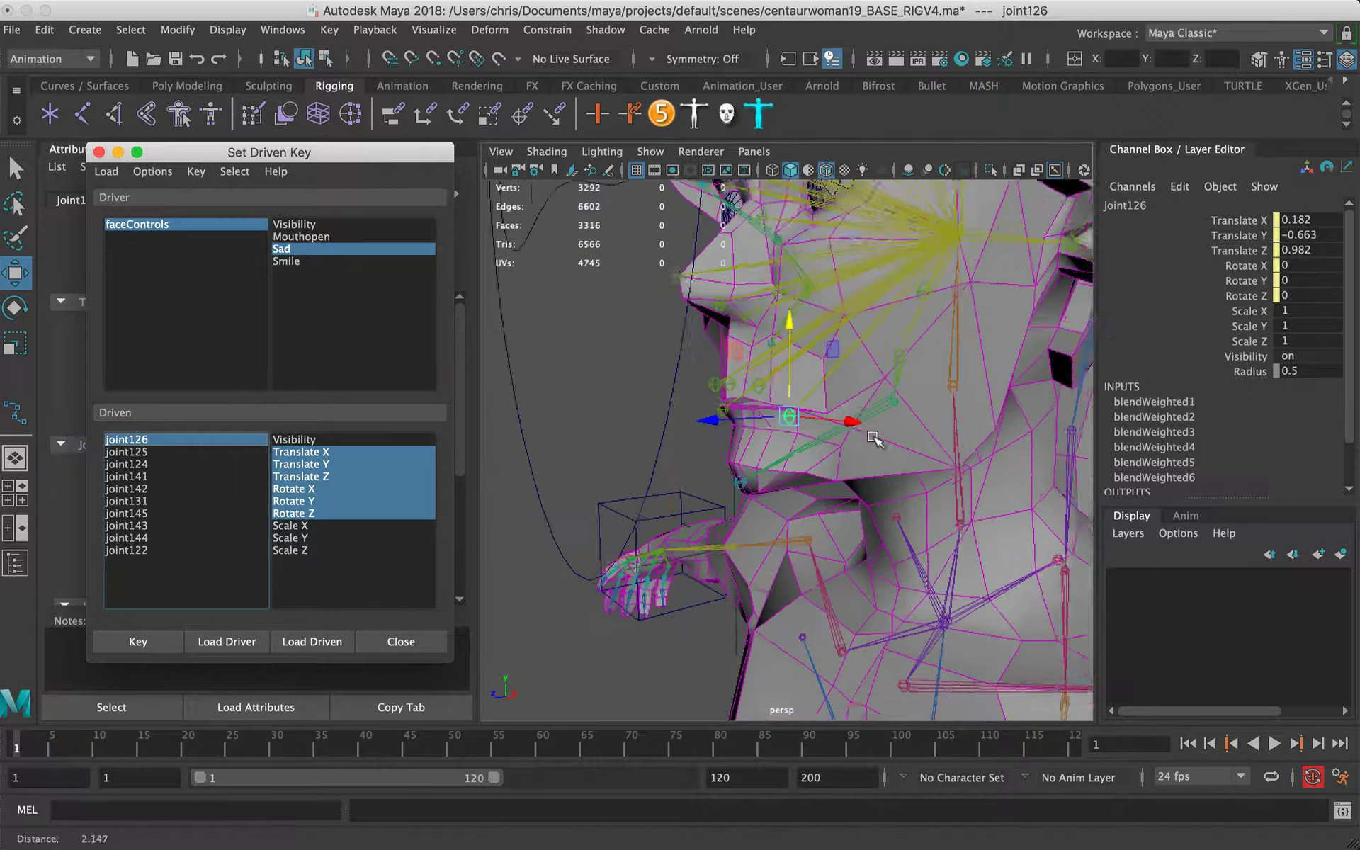
pyautogui.click(810, 444)
pyautogui.press('e')
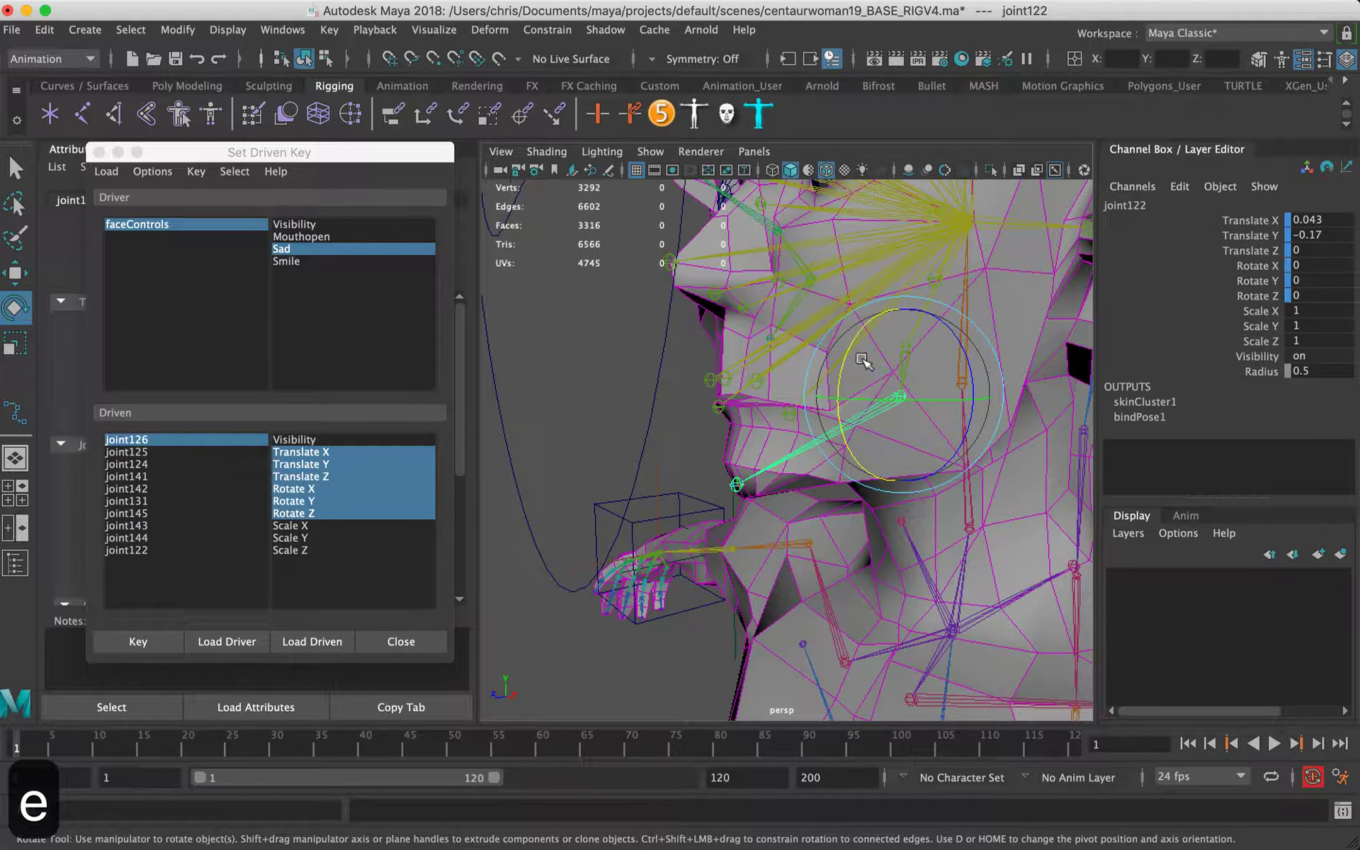
pyautogui.moveTo(851, 359); pyautogui.dragTo(840, 373)
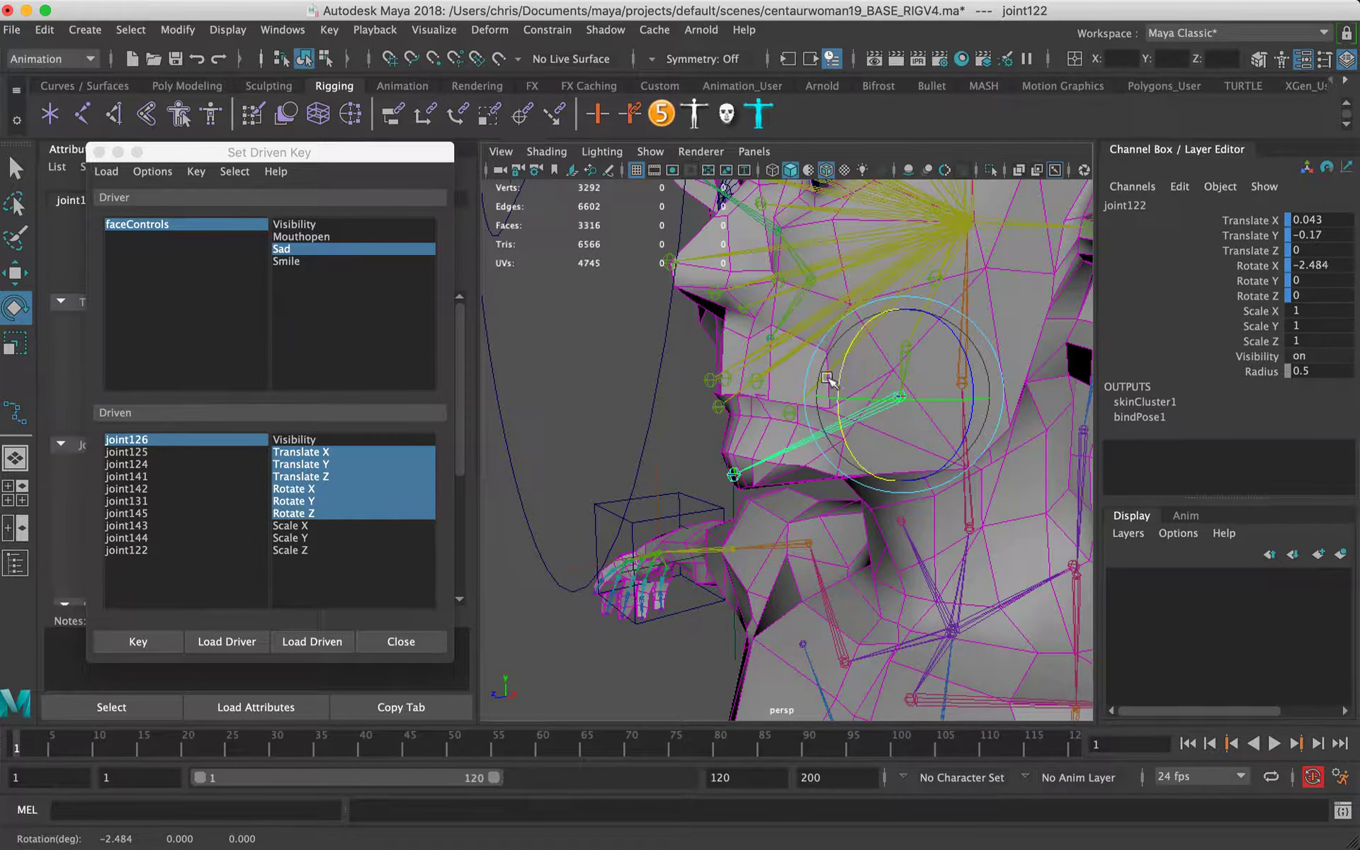
# Step: Move mouth-corner joint142 to a Translate X of about -0.169 and a Translate Y of about -0.647
pyautogui.keyDown('alt'); pyautogui.moveTo(615, 436); pyautogui.dragTo(747, 435); pyautogui.keyUp('alt')
pyautogui.keyDown('alt'); pyautogui.moveTo(747, 434); pyautogui.dragTo(900, 344, button='right'); pyautogui.keyUp('alt')
pyautogui.keyDown('alt'); pyautogui.moveTo(804, 316); pyautogui.dragTo(724, 411); pyautogui.keyUp('alt')
pyautogui.press('w')
pyautogui.click(733, 437)
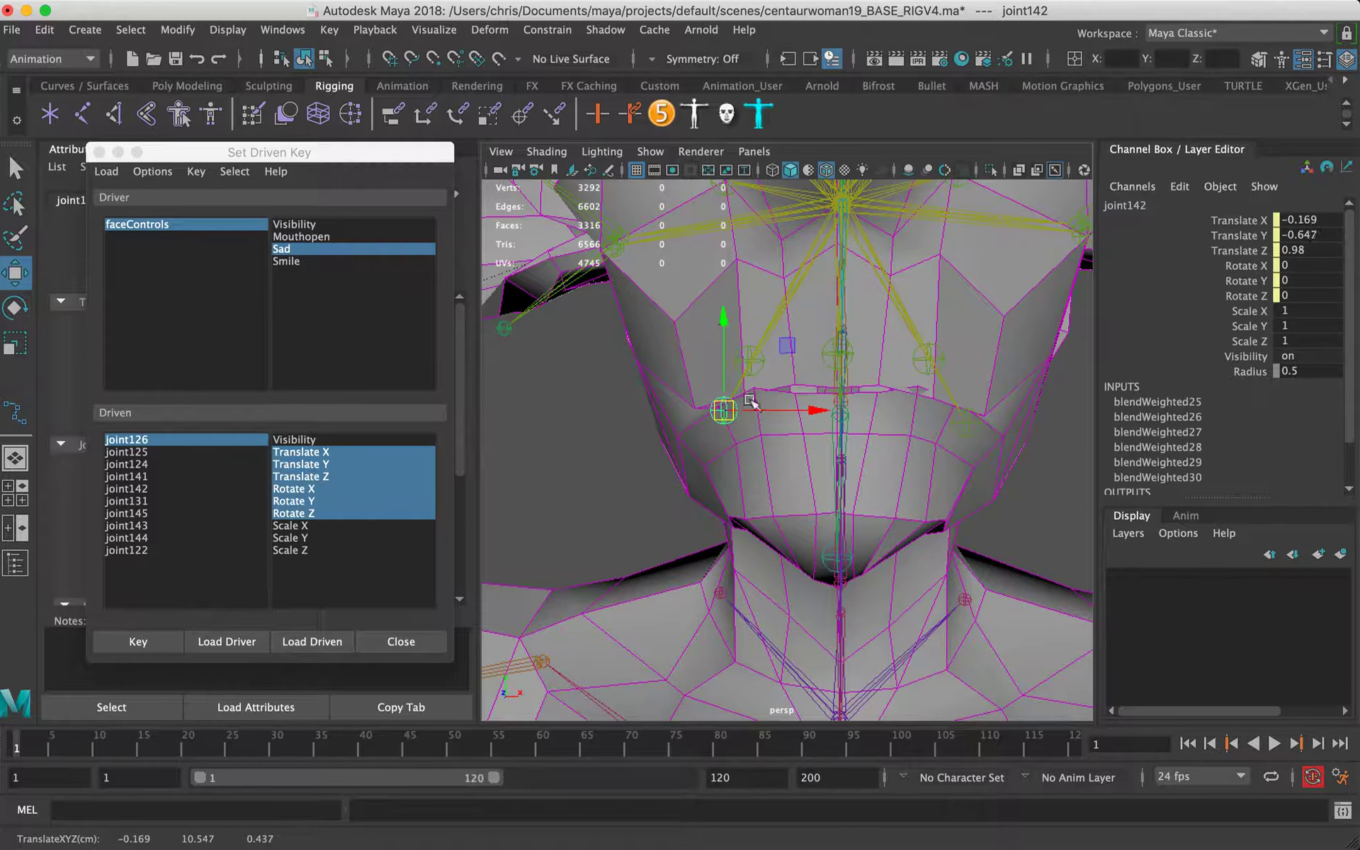
# Step: Reposition the three upper-lip joints, joint125, joint124 and joint141, to shape the sad mouth
pyautogui.click(928, 345)
pyautogui.moveTo(928, 345); pyautogui.dragTo(924, 342)
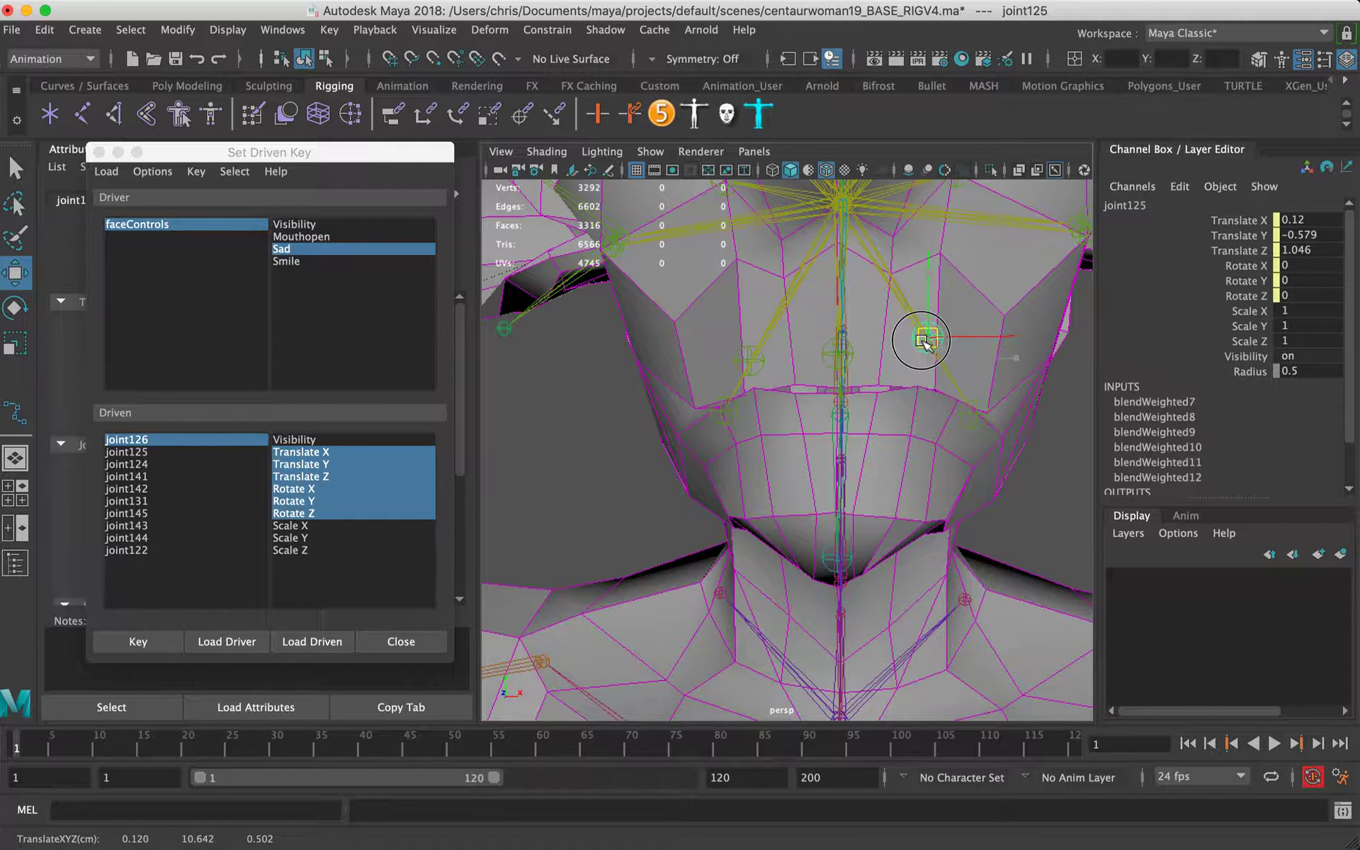
pyautogui.click(849, 357)
pyautogui.moveTo(844, 353); pyautogui.dragTo(844, 336)
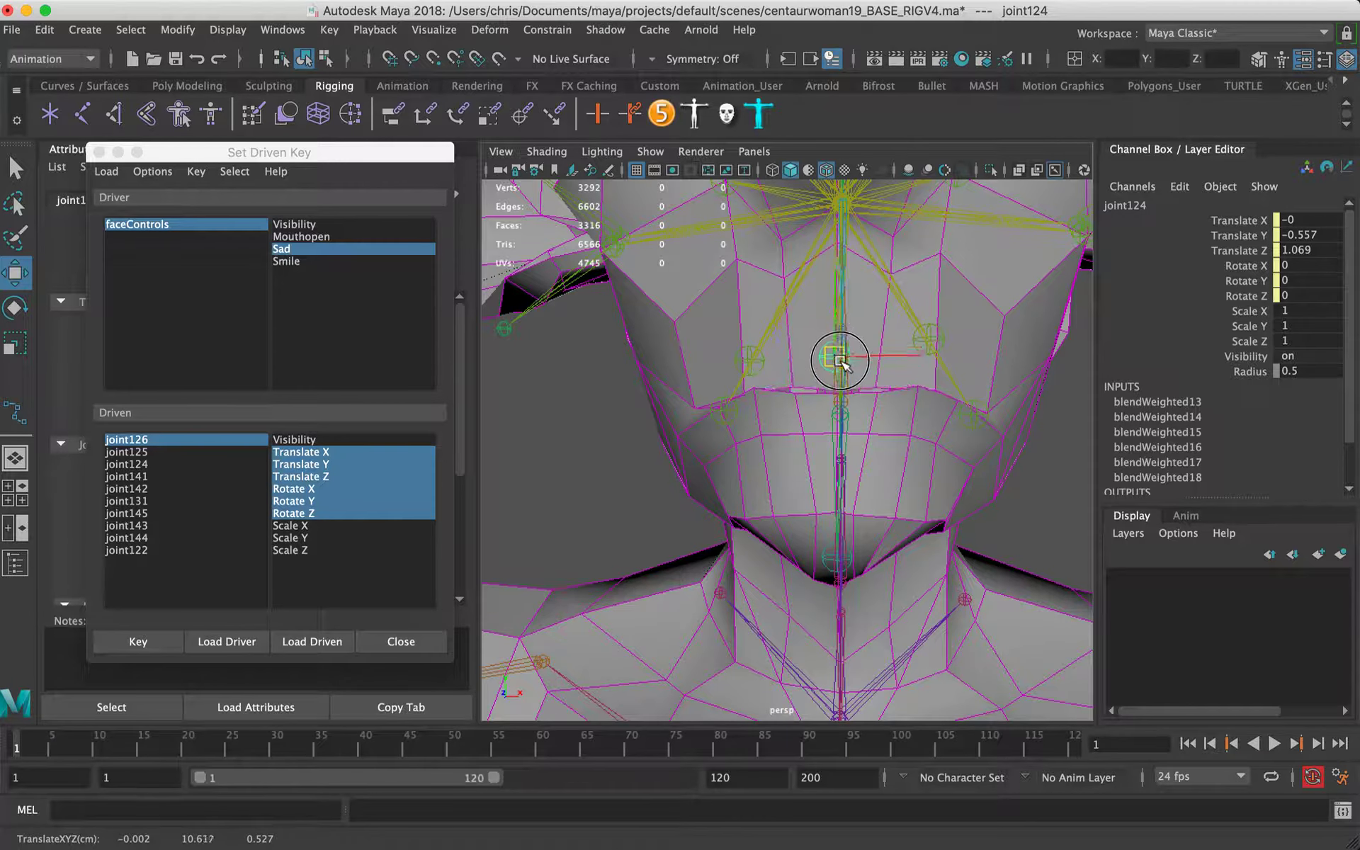
pyautogui.click(742, 366)
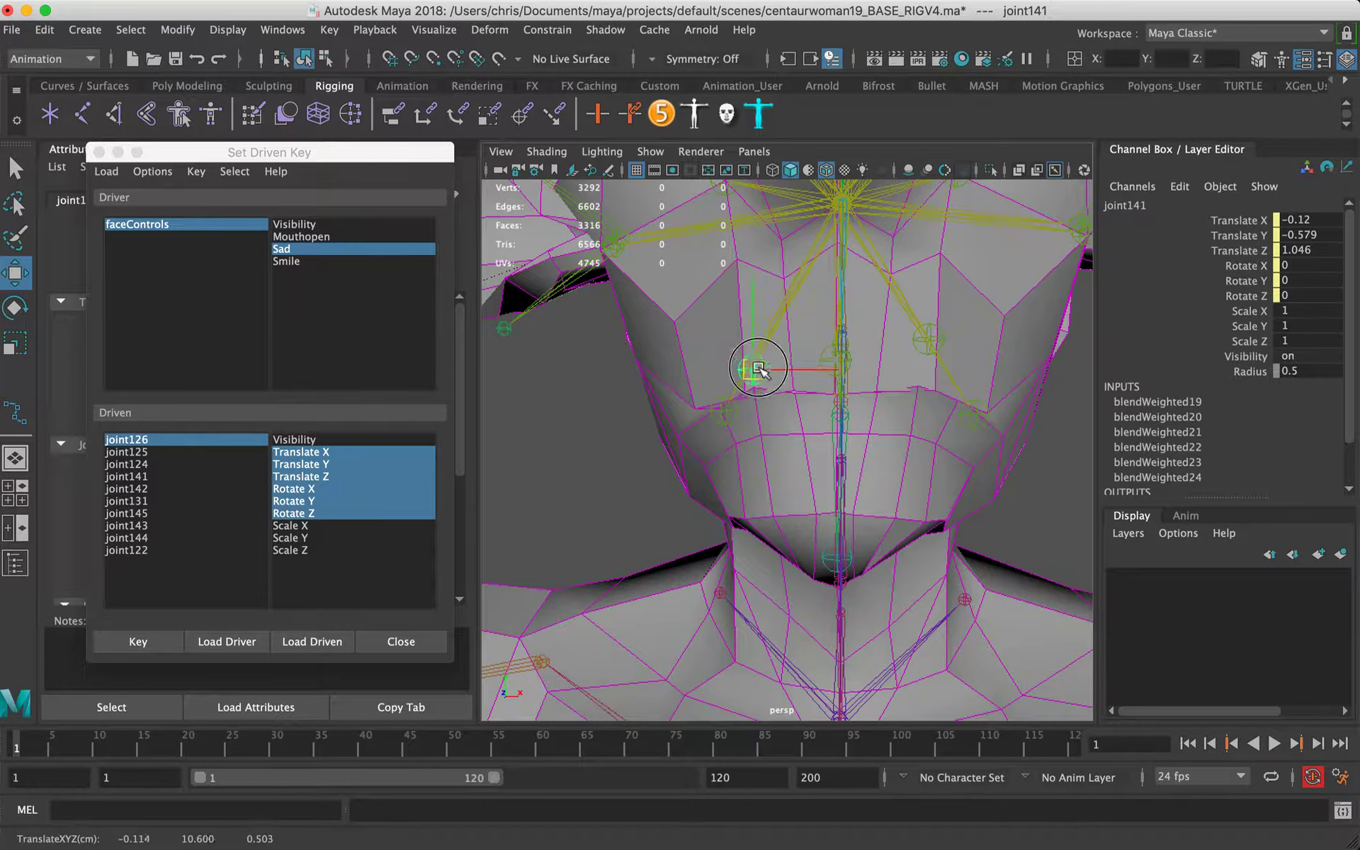
# Step: Adjust the joints around the nose and cheek for the sad pose, placing joint131 at a Translate Y of about -0.328
pyautogui.moveTo(971, 316)
pyautogui.keyDown('alt'); pyautogui.mouseDown()
pyautogui.moveTo(900, 280)
pyautogui.moveTo(813, 310)
pyautogui.moveTo(814, 295)
pyautogui.moveTo(783, 309)
pyautogui.moveTo(729, 295)
pyautogui.moveTo(820, 353)
pyautogui.moveTo(987, 368)
pyautogui.moveTo(962, 338)
pyautogui.mouseUp(); pyautogui.keyUp('alt')
pyautogui.click(826, 281)
pyautogui.click(734, 297)
pyautogui.click(921, 350)
# Step: Move the opposite cheek joint145 to a Translate X of about -0.44 and a Translate Y of about -0.335
pyautogui.keyDown('alt'); pyautogui.moveTo(768, 323); pyautogui.dragTo(745, 374, button='middle'); pyautogui.keyUp('alt')
pyautogui.keyDown('alt'); pyautogui.moveTo(746, 376); pyautogui.dragTo(641, 387); pyautogui.keyUp('alt')
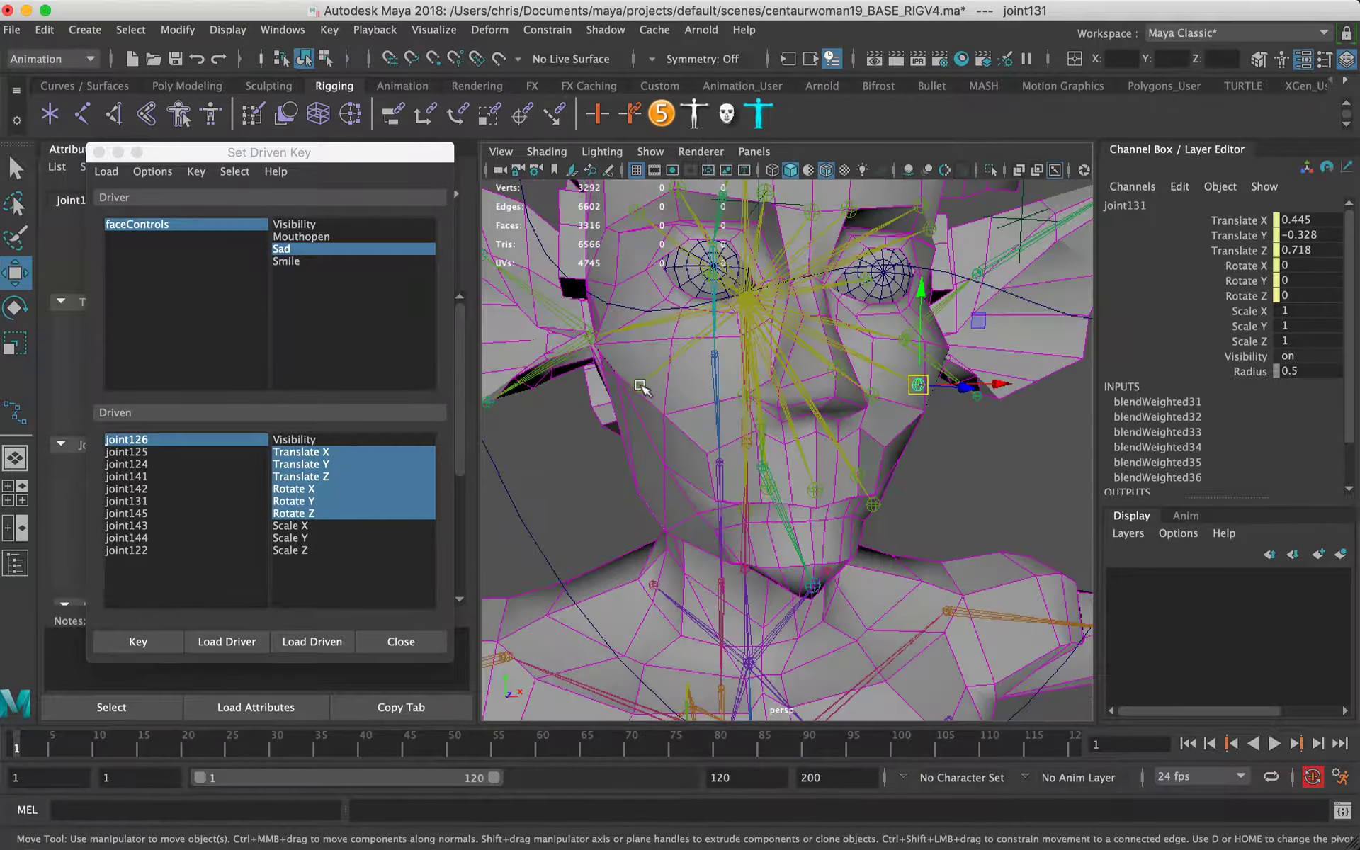
pyautogui.click(640, 389)
pyautogui.press('super+z')
pyautogui.press('super+z')
pyautogui.press('super+z')
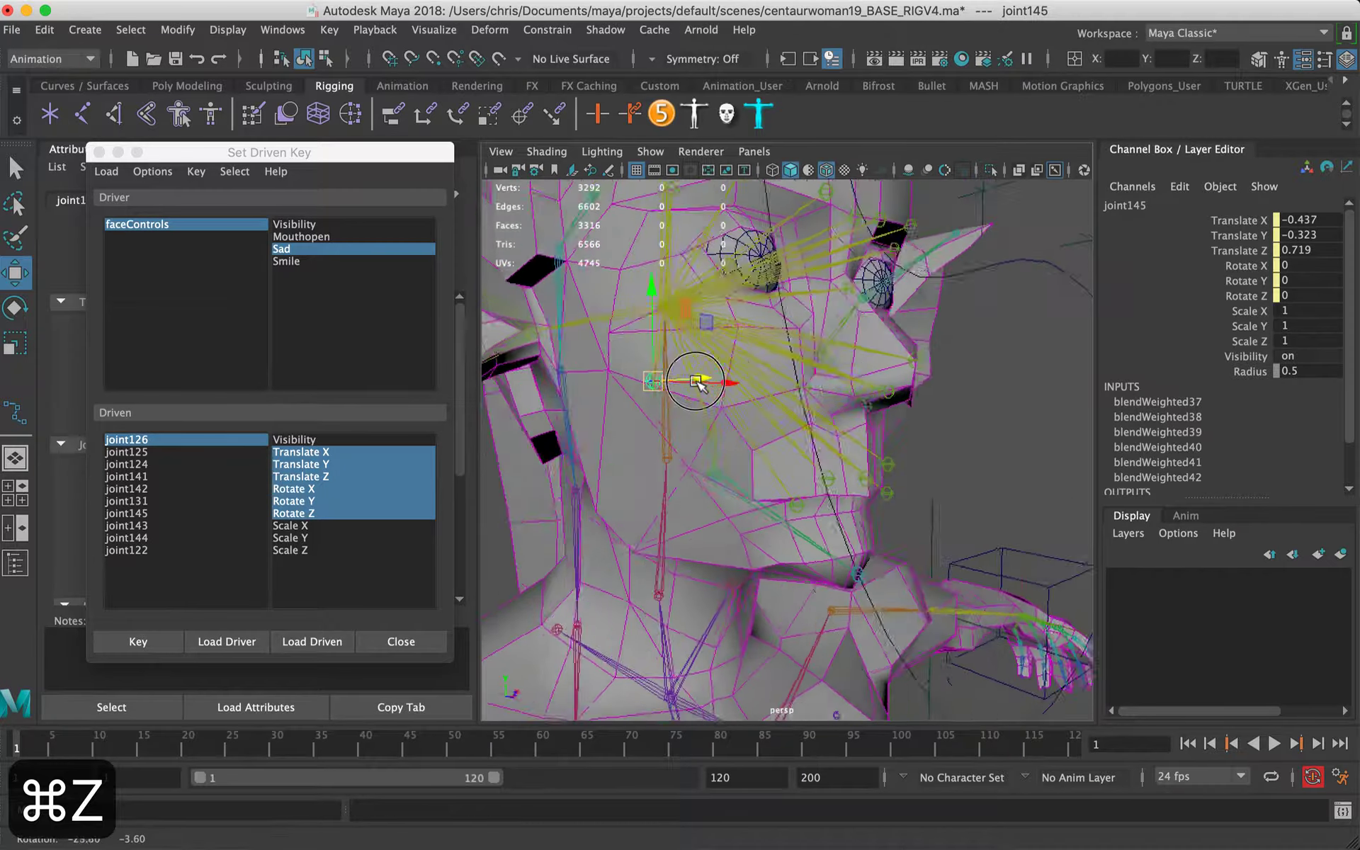
pyautogui.moveTo(680, 379); pyautogui.dragTo(683, 384)
pyautogui.keyDown('alt'); pyautogui.moveTo(686, 386); pyautogui.dragTo(780, 383); pyautogui.keyUp('alt')
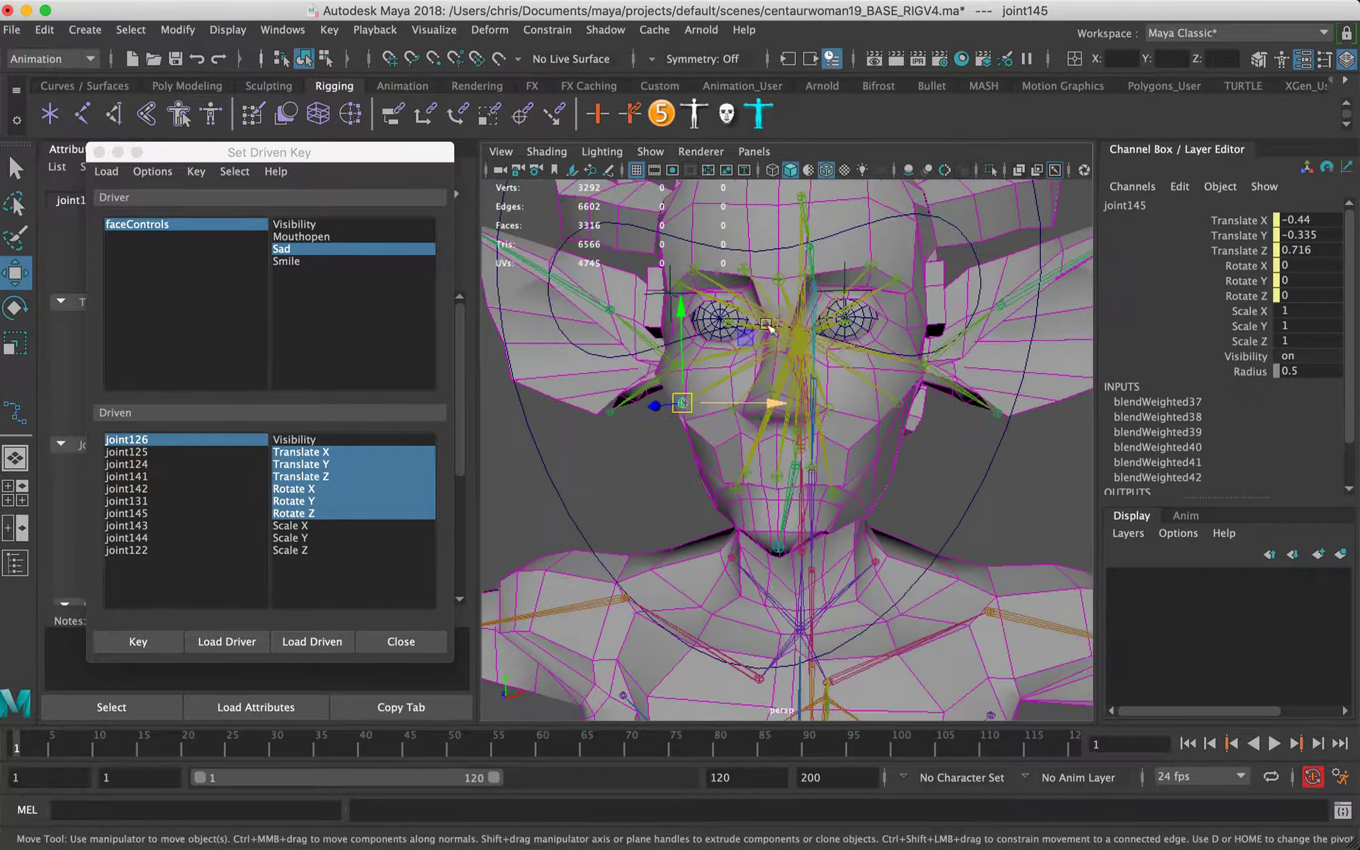
pyautogui.keyDown('alt'); pyautogui.moveTo(814, 324); pyautogui.dragTo(822, 394, button='middle'); pyautogui.keyUp('alt')
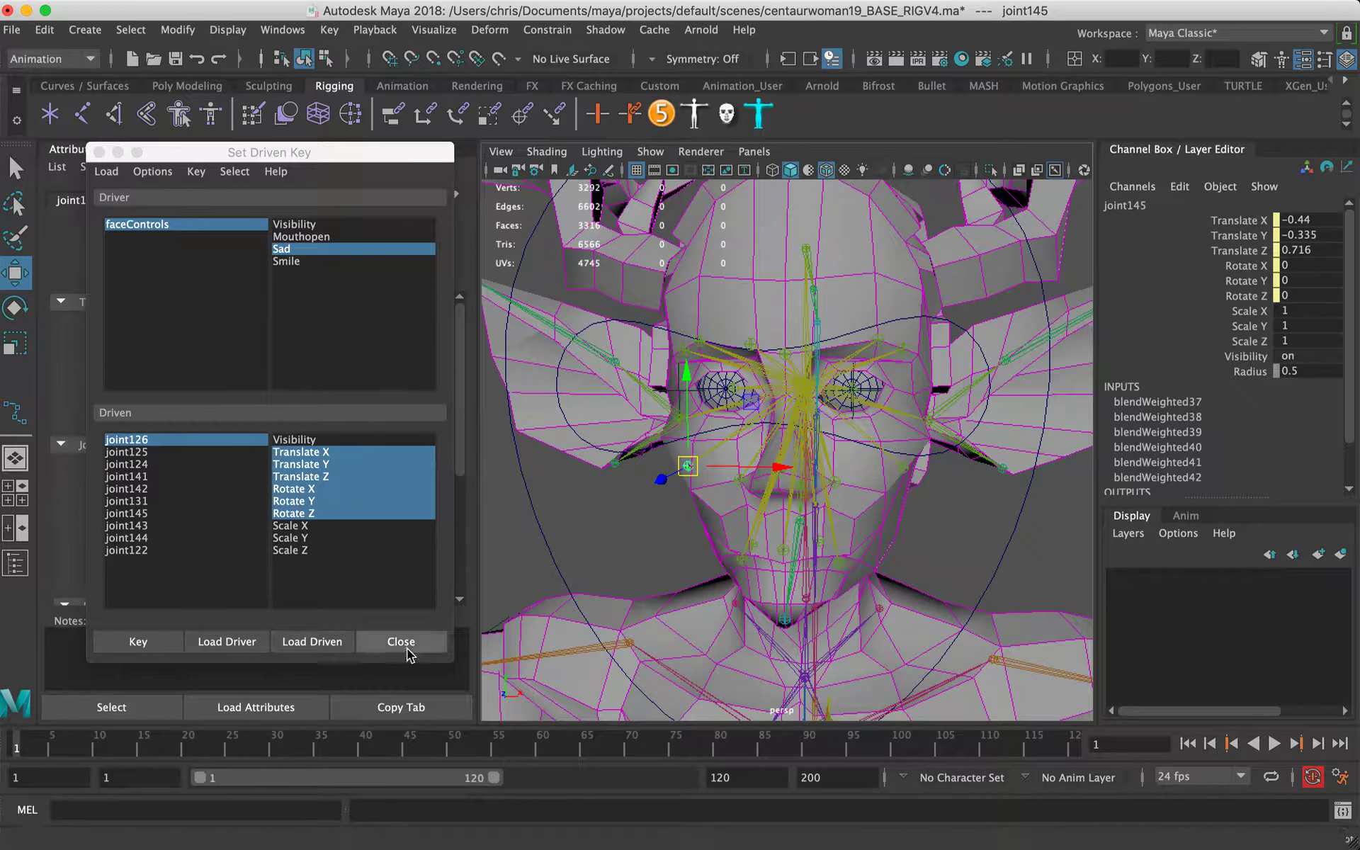
# Step: Reselect the faceControls curve and set Sad back to 0
pyautogui.click(1060, 536)
pyautogui.click(1312, 251)
pyautogui.write('0')
pyautogui.press('Return')
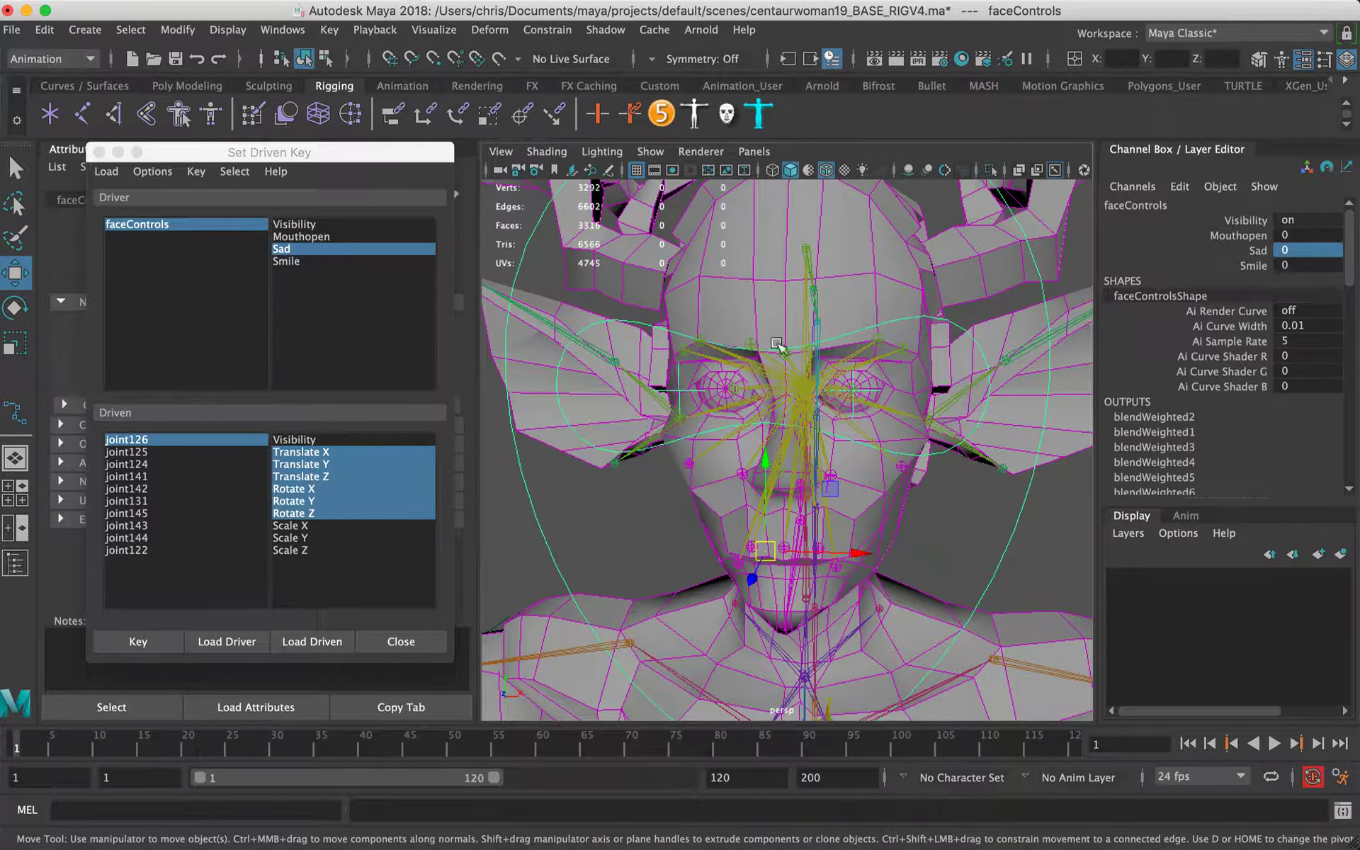
pyautogui.keyDown('alt'); pyautogui.moveTo(778, 345); pyautogui.dragTo(728, 310); pyautogui.keyUp('alt')
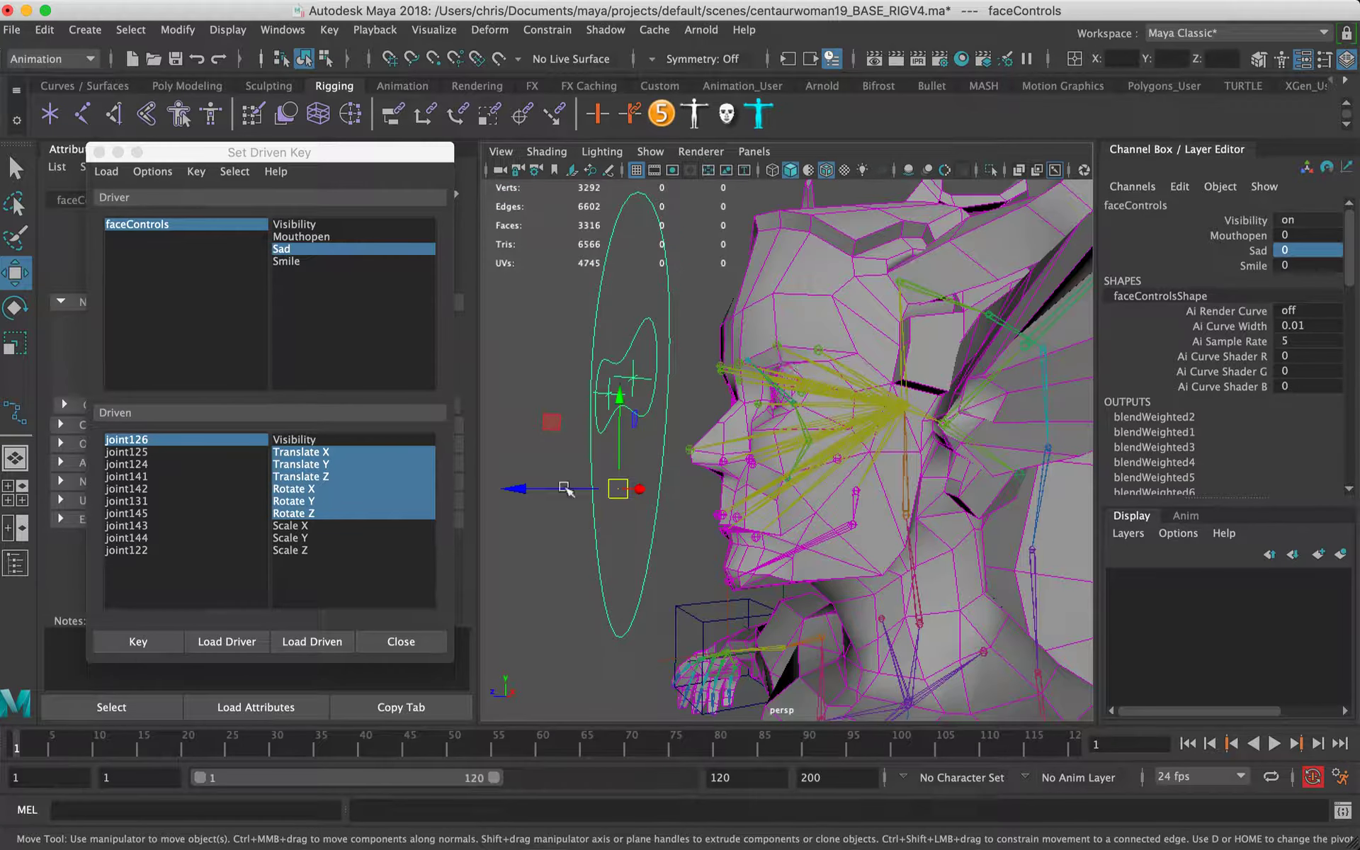
# Step: Select all the listed driven face joints and add the brow joints across both eyes to the selection
pyautogui.moveTo(146, 442); pyautogui.dragTo(147, 581)
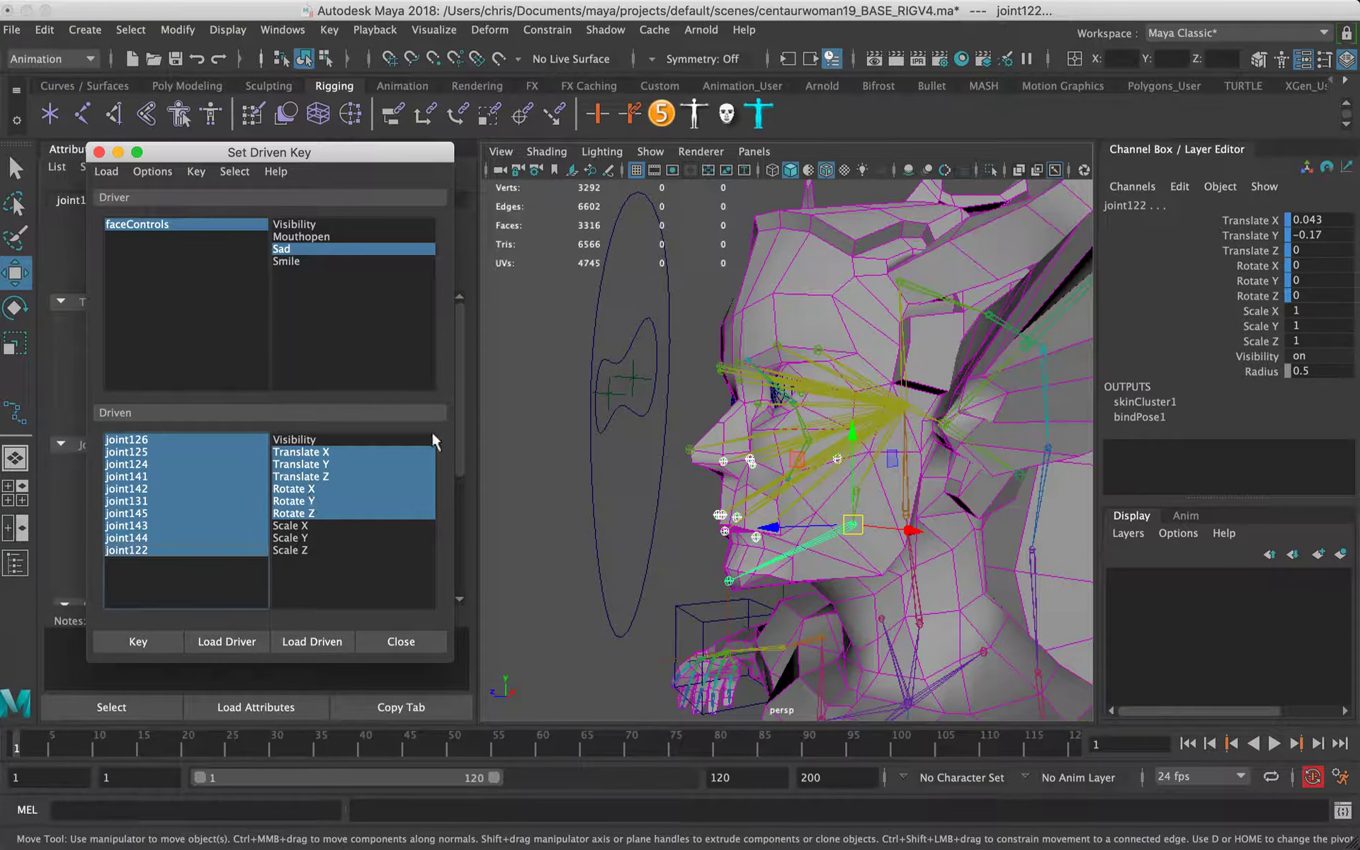
pyautogui.keyDown('alt'); pyautogui.moveTo(730, 422); pyautogui.dragTo(981, 356, button='right'); pyautogui.keyUp('alt')
pyautogui.keyDown('alt'); pyautogui.moveTo(783, 351); pyautogui.dragTo(811, 319); pyautogui.keyUp('alt')
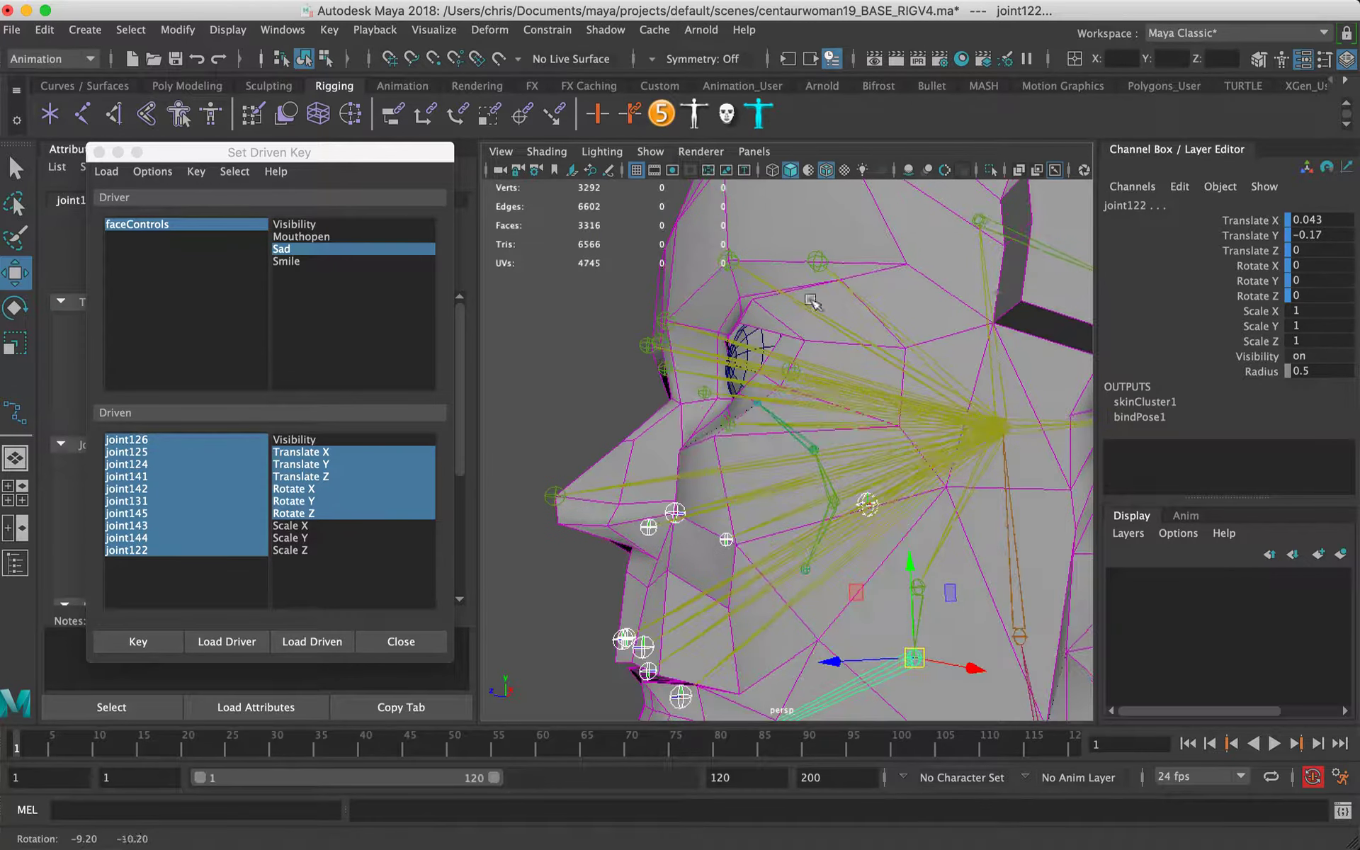
pyautogui.keyDown('shift'); pyautogui.click(814, 264); pyautogui.keyUp('shift')
pyautogui.keyDown('shift'); pyautogui.click(727, 263); pyautogui.keyUp('shift')
pyautogui.keyDown('alt'); pyautogui.moveTo(693, 316); pyautogui.dragTo(714, 301); pyautogui.keyUp('alt')
pyautogui.keyDown('shift'); pyautogui.click(685, 304); pyautogui.keyUp('shift')
pyautogui.keyDown('shift'); pyautogui.click(666, 330); pyautogui.keyUp('shift')
pyautogui.keyDown('alt'); pyautogui.moveTo(664, 347); pyautogui.dragTo(763, 342); pyautogui.keyUp('alt')
pyautogui.keyDown('shift'); pyautogui.click(690, 294); pyautogui.keyUp('shift')
pyautogui.keyDown('shift'); pyautogui.click(634, 321); pyautogui.keyUp('shift')
pyautogui.keyDown('shift'); pyautogui.click(631, 364); pyautogui.keyUp('shift')
# Step: Choose Smile as the driver attribute and add joint127 to the joint selection
pyautogui.click(286, 261)
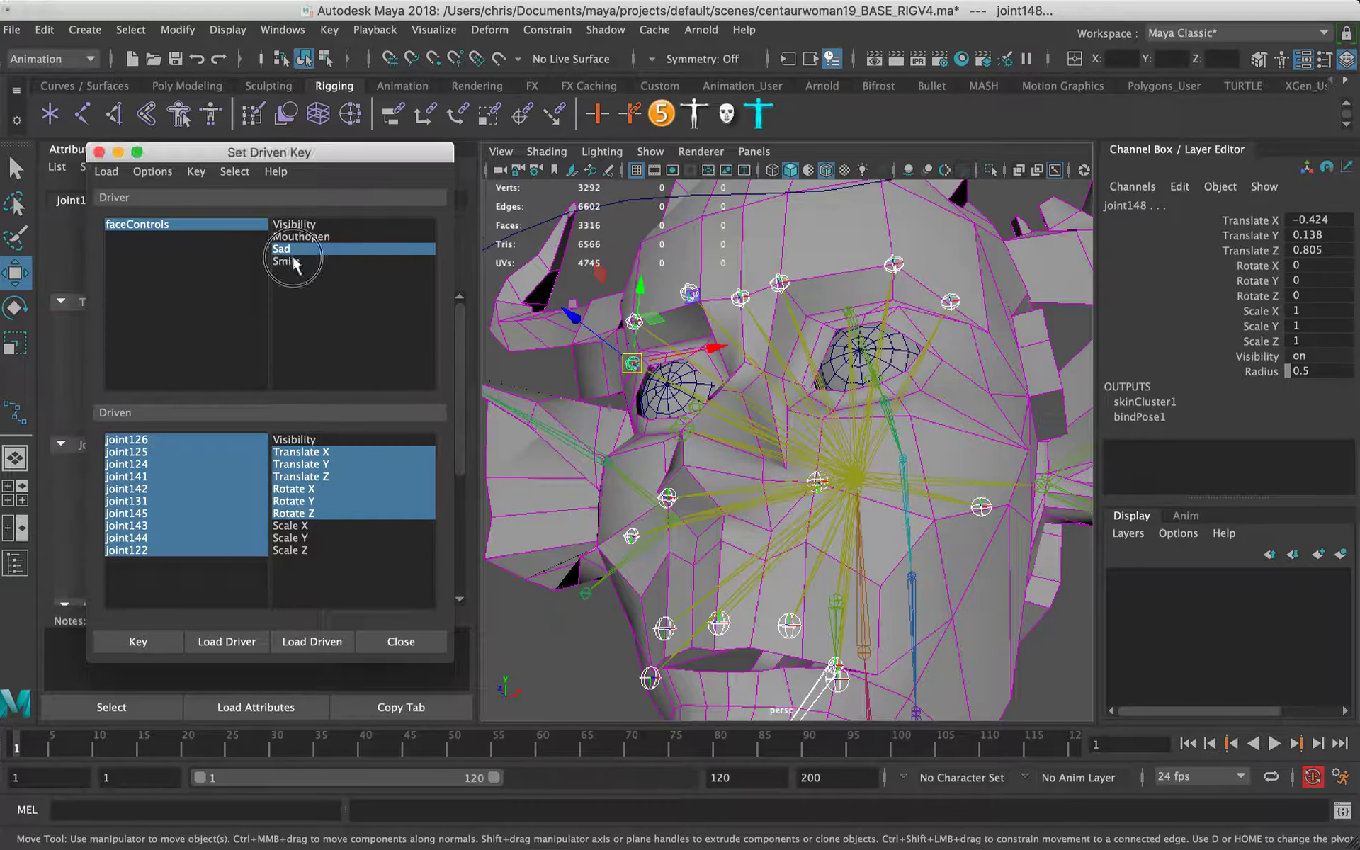
pyautogui.keyDown('alt'); pyautogui.moveTo(838, 370); pyautogui.dragTo(579, 336, button='right'); pyautogui.keyUp('alt')
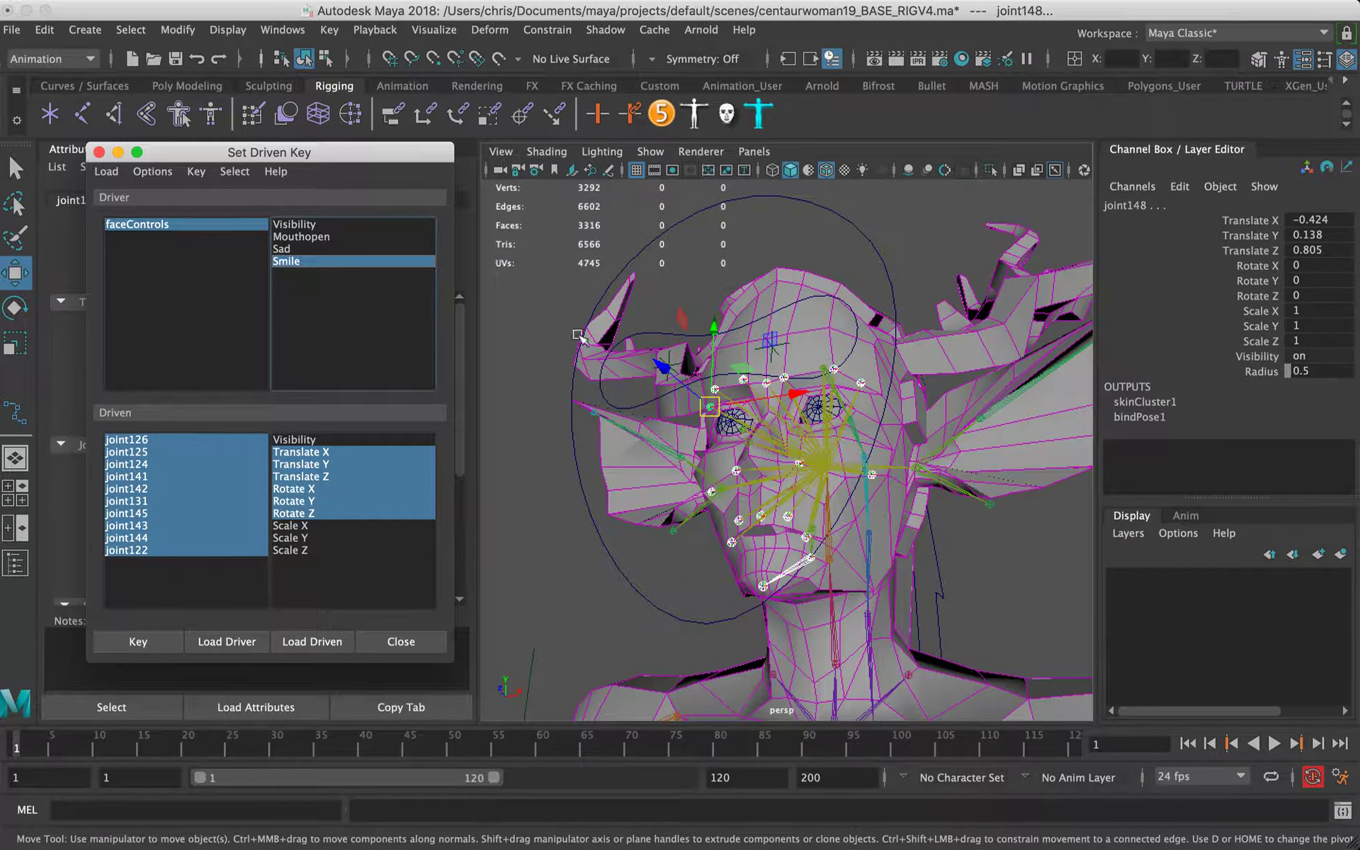
pyautogui.click(574, 389)
pyautogui.press('super+z')
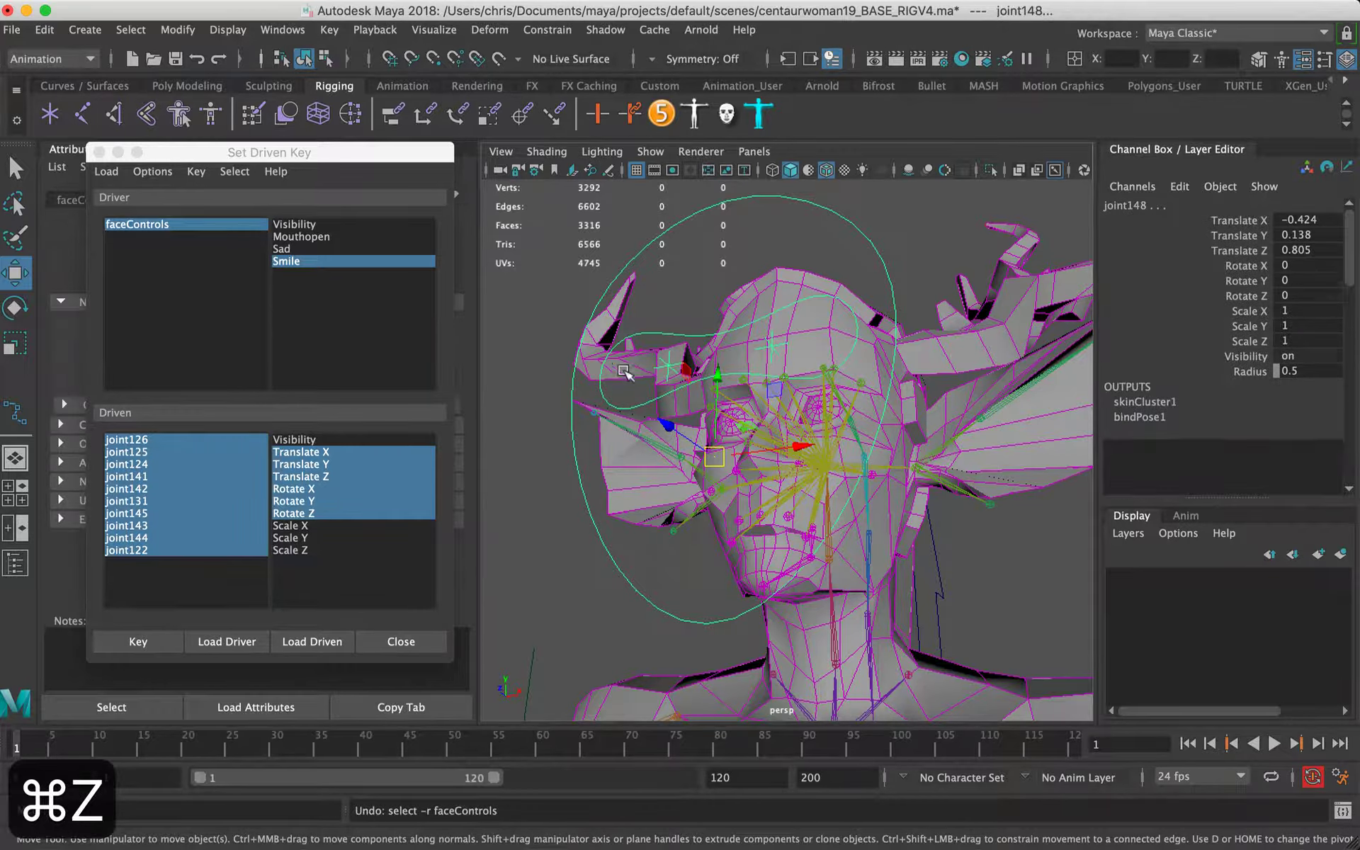
pyautogui.keyDown('alt'); pyautogui.moveTo(698, 393); pyautogui.dragTo(729, 422); pyautogui.keyUp('alt')
pyautogui.keyDown('alt'); pyautogui.moveTo(730, 424); pyautogui.dragTo(824, 409, button='right'); pyautogui.keyUp('alt')
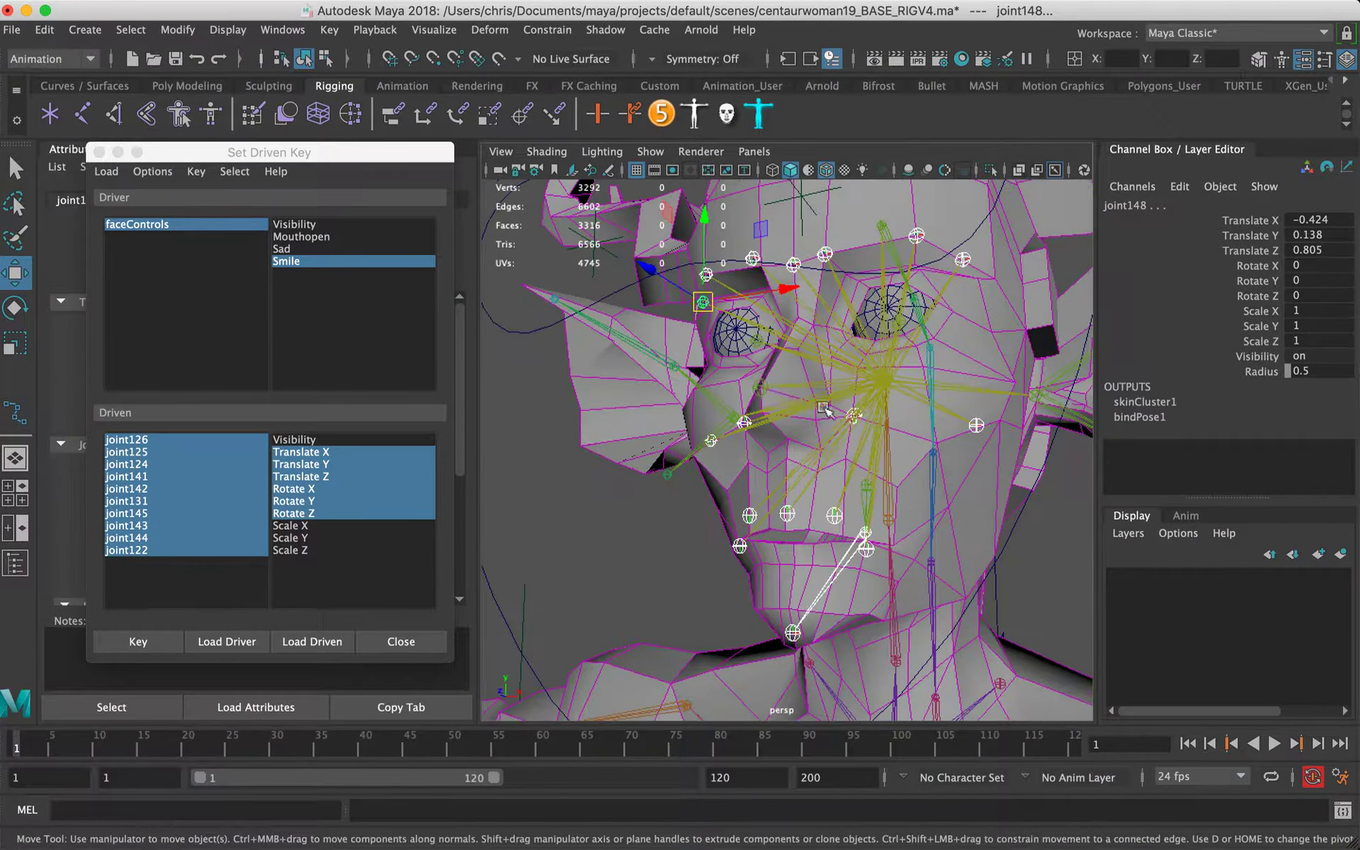
pyautogui.click(760, 385)
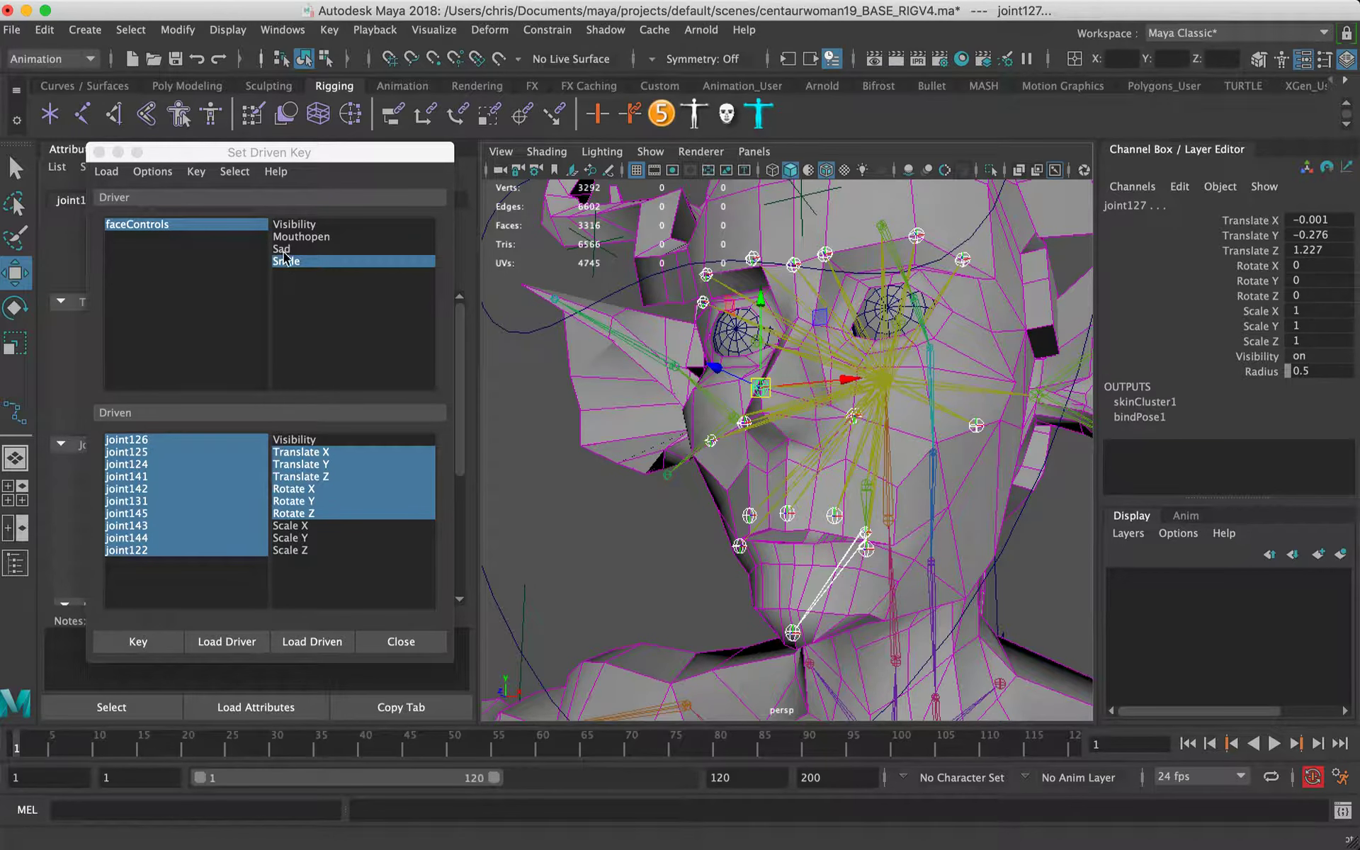
# Step: Load the selected joints as driven and key all their Translate and Rotate channels against Smile in its neutral pose
pyautogui.click(111, 175)
pyautogui.click(148, 223)
pyautogui.moveTo(155, 437); pyautogui.dragTo(146, 638)
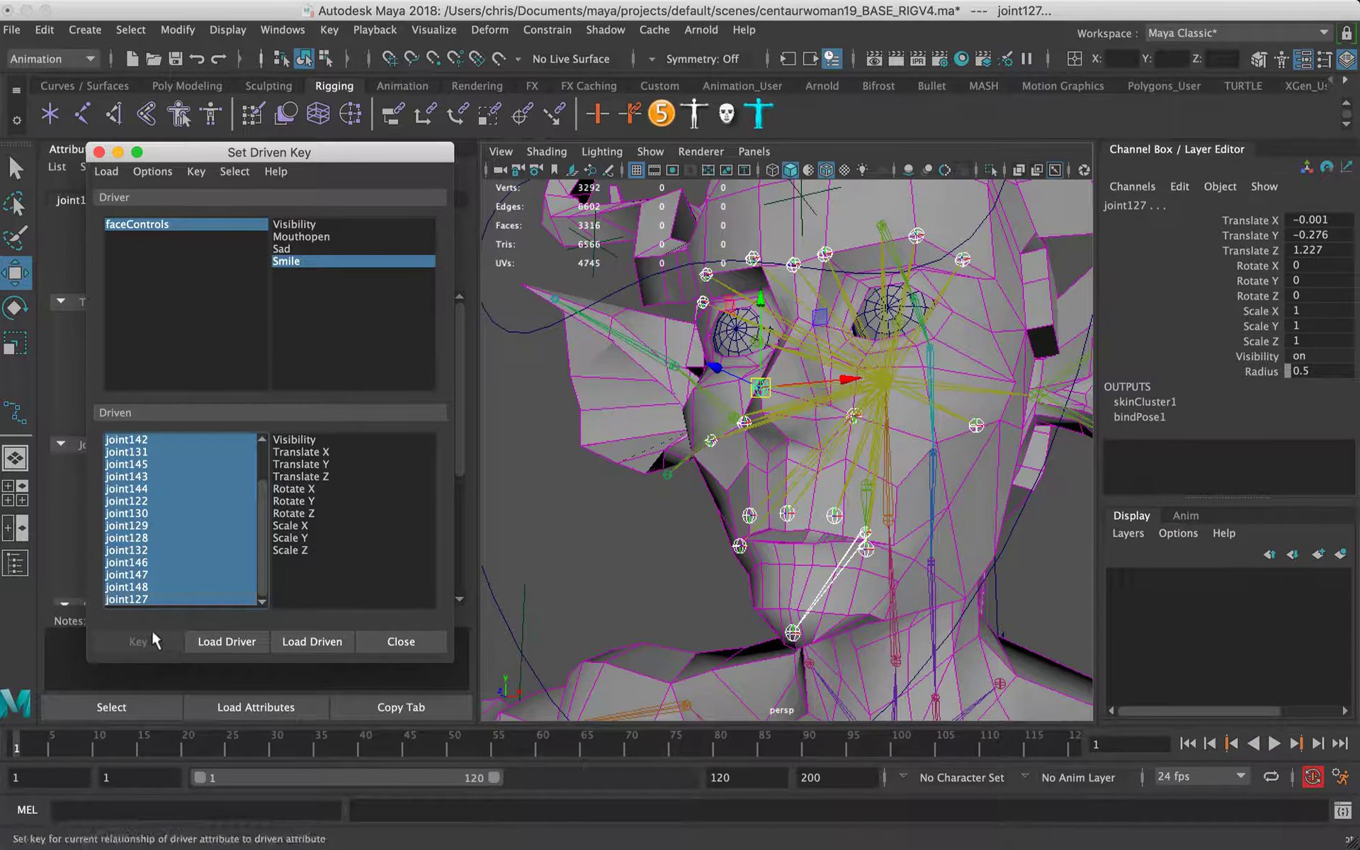
pyautogui.moveTo(310, 452); pyautogui.dragTo(311, 512)
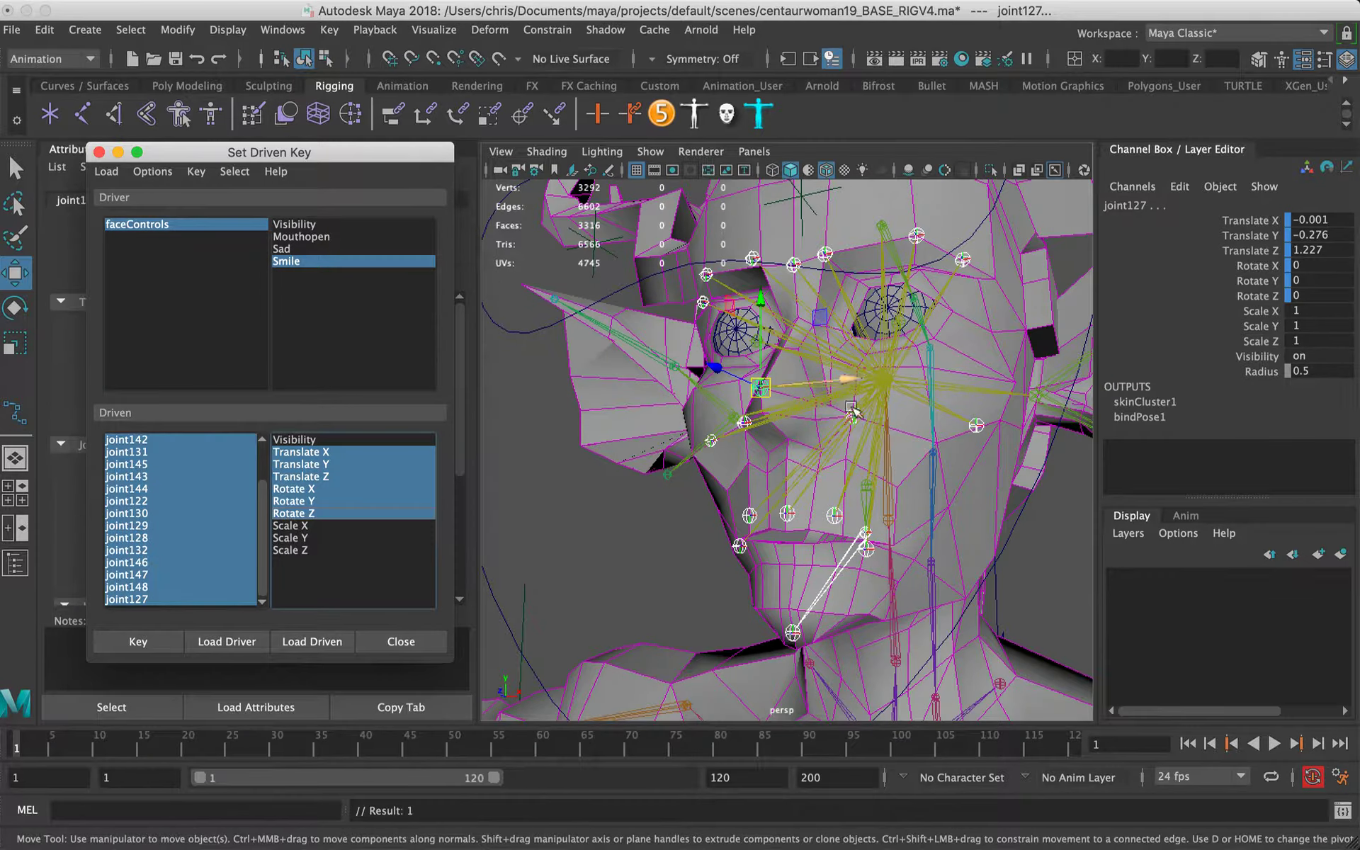
# Step: Select the faceControls curve and set Smile to 5
pyautogui.keyDown('alt'); pyautogui.moveTo(852, 409); pyautogui.dragTo(613, 468, button='right'); pyautogui.keyUp('alt')
pyautogui.click(606, 473)
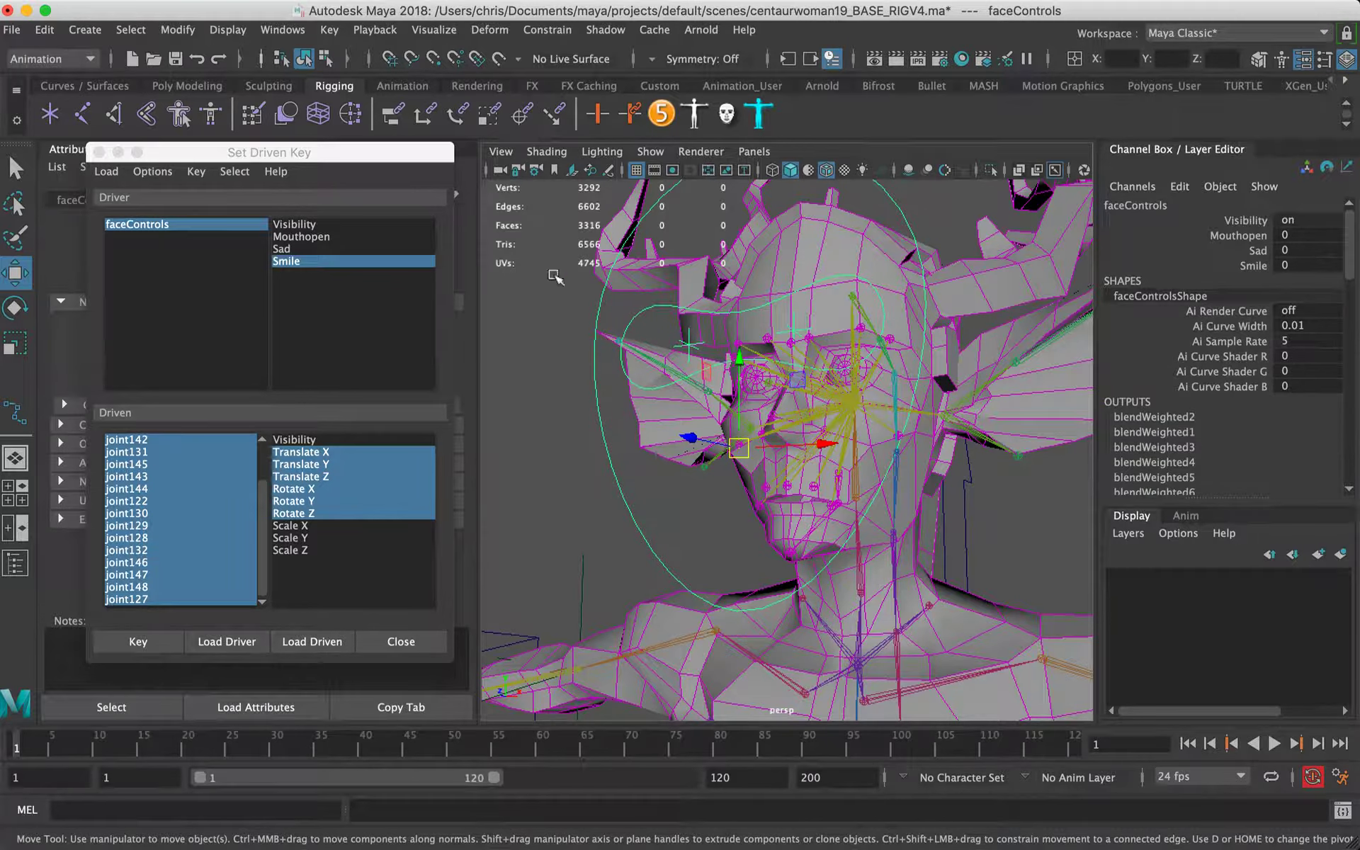
pyautogui.write('5')
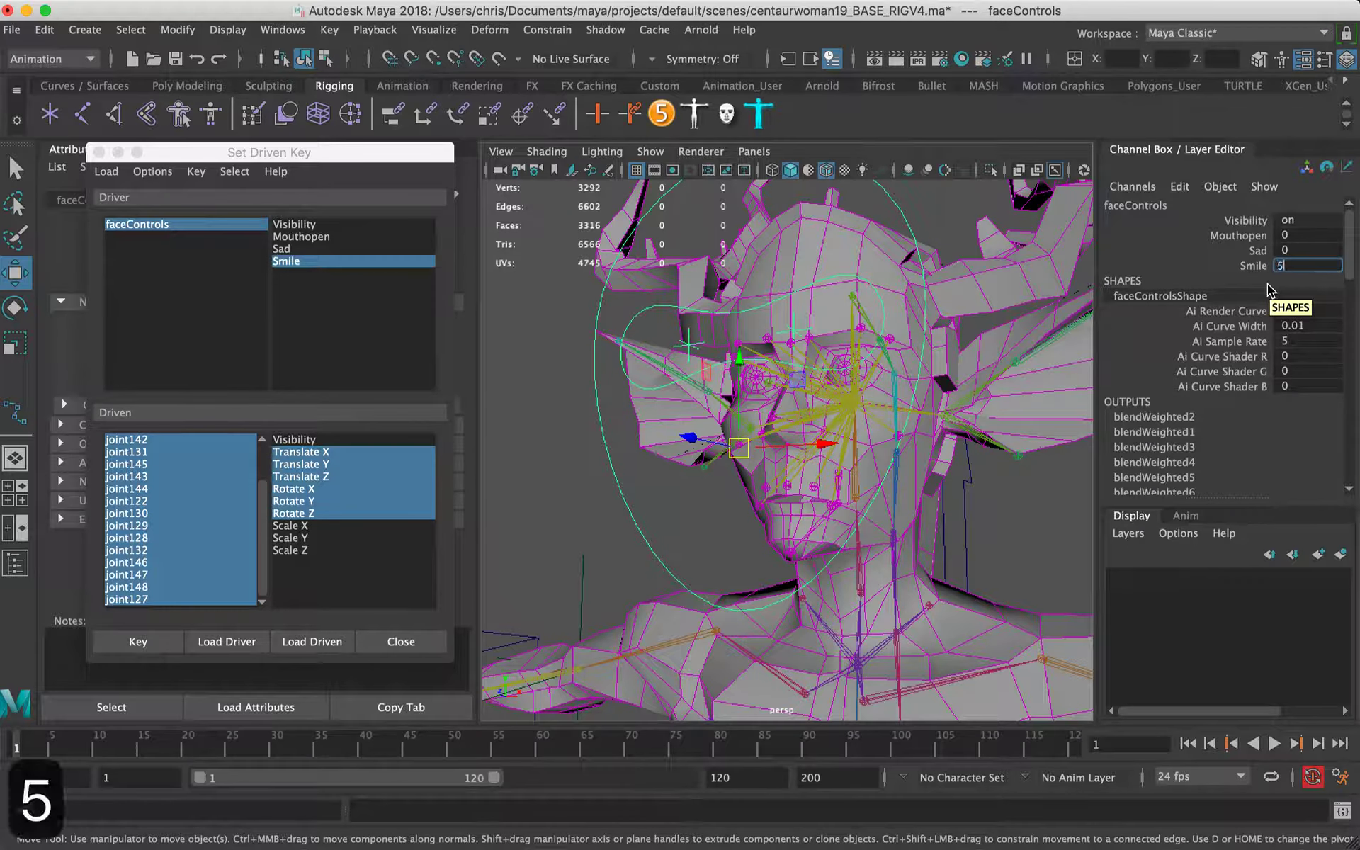
pyautogui.press('Return')
# Step: Raise the centre brow joint132 and the brow joints on joint147's side for the smile pose
pyautogui.keyDown('alt'); pyautogui.moveTo(643, 439); pyautogui.dragTo(741, 522); pyautogui.keyUp('alt')
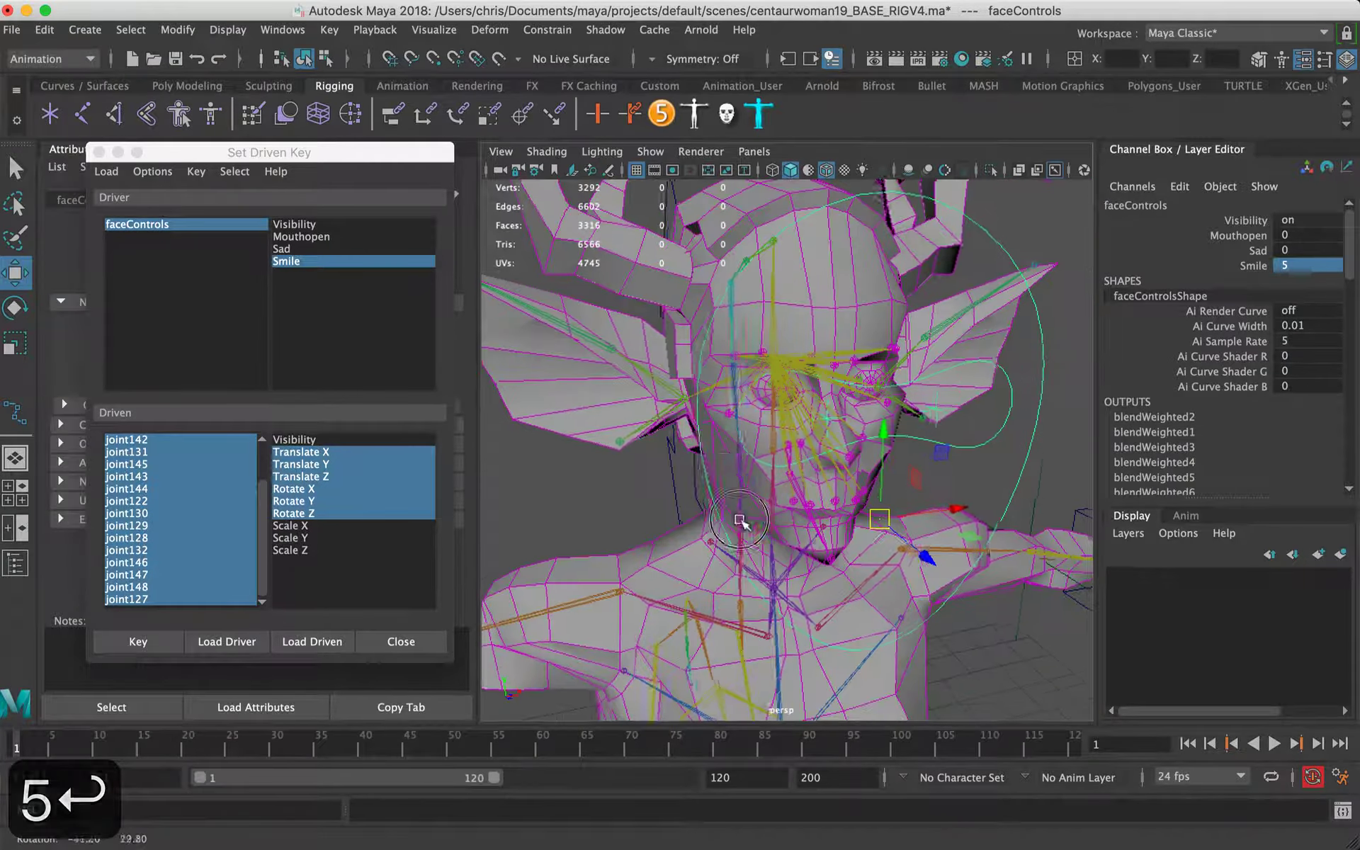
pyautogui.keyDown('alt'); pyautogui.moveTo(729, 389); pyautogui.dragTo(853, 353, button='right'); pyautogui.keyUp('alt')
pyautogui.keyDown('alt'); pyautogui.moveTo(810, 353); pyautogui.dragTo(781, 282); pyautogui.keyUp('alt')
pyautogui.click(787, 330)
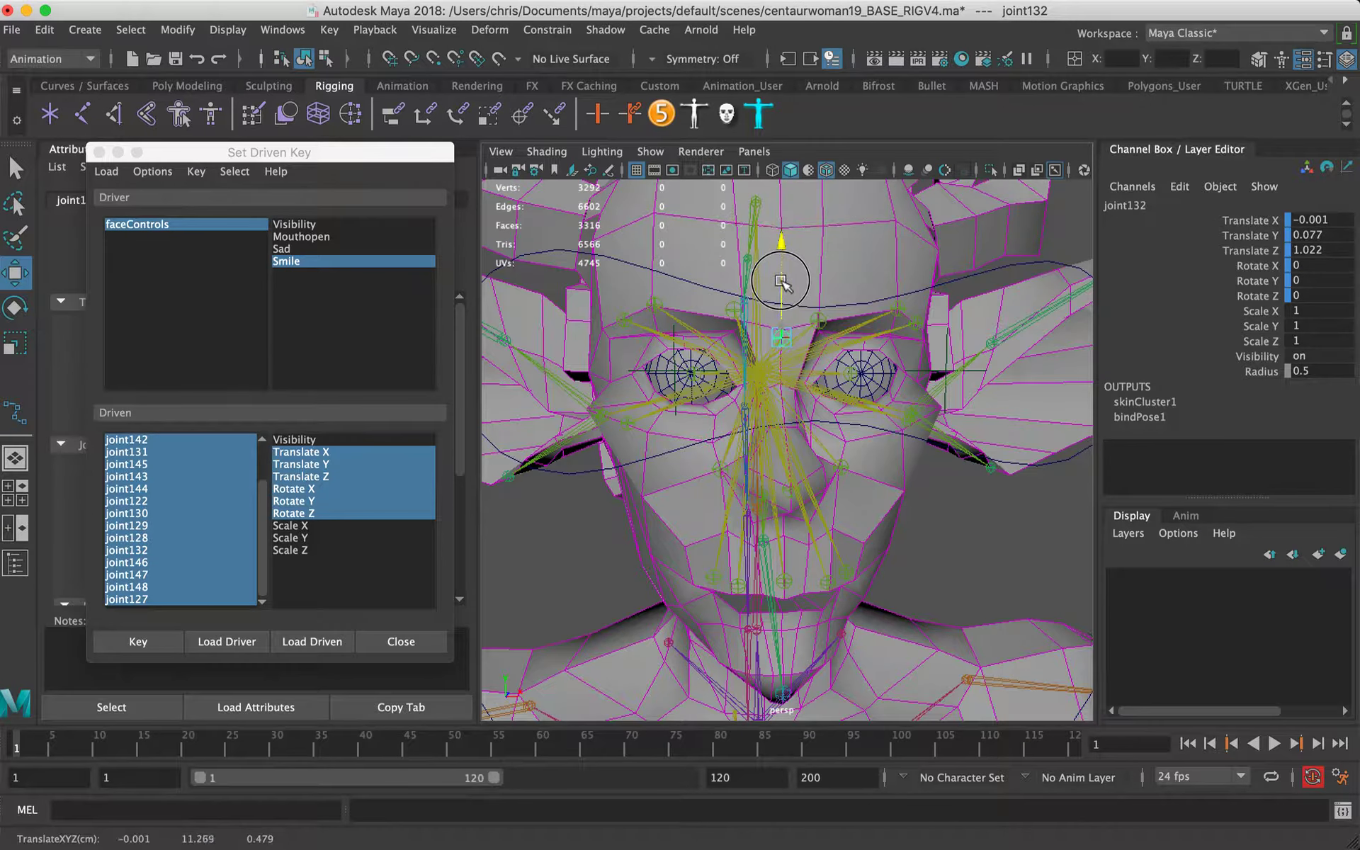
pyautogui.click(656, 305)
pyautogui.moveTo(658, 306)
pyautogui.mouseDown()
pyautogui.moveTo(677, 272)
pyautogui.moveTo(679, 295)
pyautogui.mouseUp()
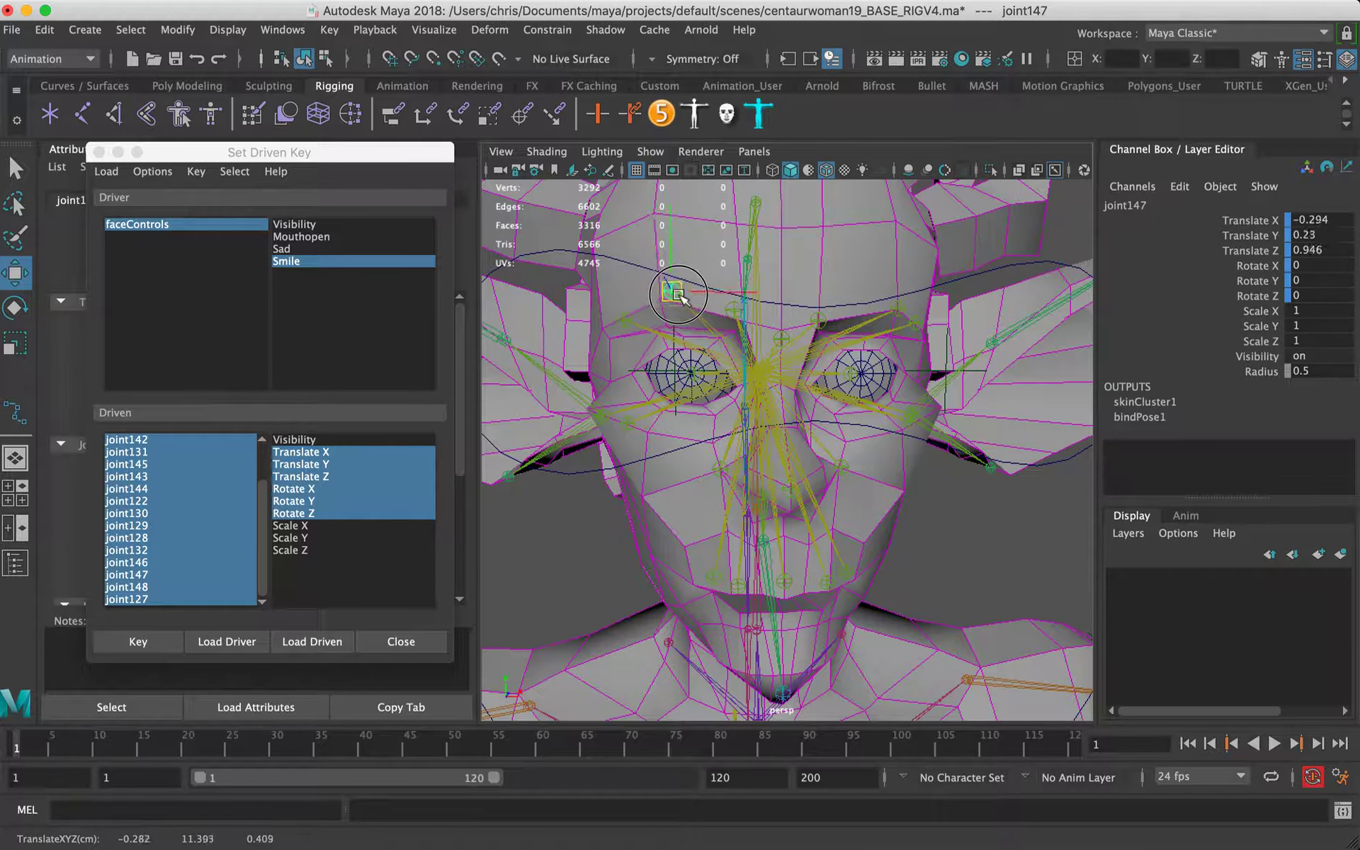
pyautogui.click(625, 310)
# Step: Raise the opposite brow joints, placing joint128 at about Translate Y 0.149 and outer joint130 at about 0.154
pyautogui.keyDown('alt'); pyautogui.moveTo(867, 330); pyautogui.dragTo(881, 292); pyautogui.keyUp('alt')
pyautogui.click(885, 305)
pyautogui.click(797, 304)
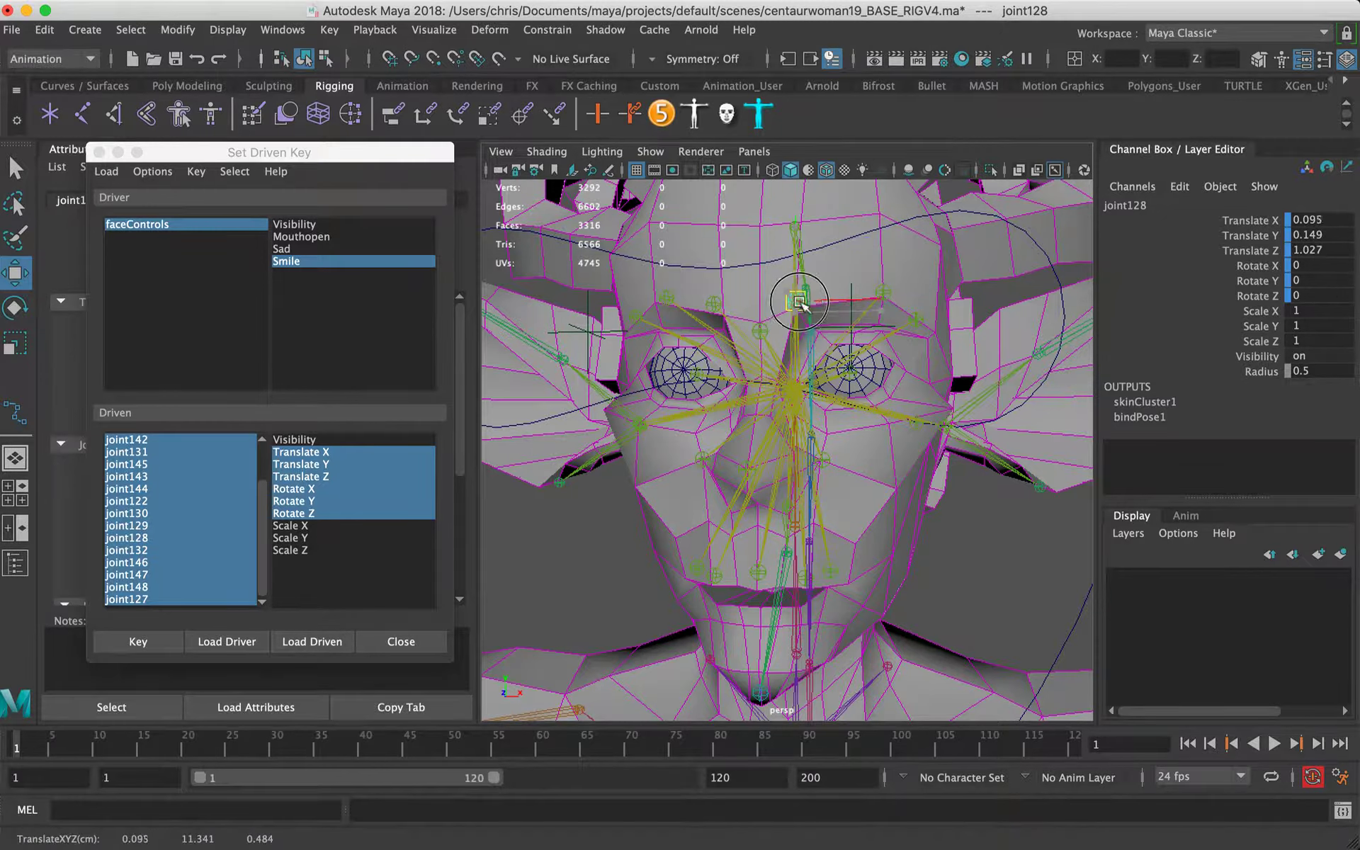
pyautogui.click(924, 325)
pyautogui.moveTo(916, 320); pyautogui.dragTo(920, 311)
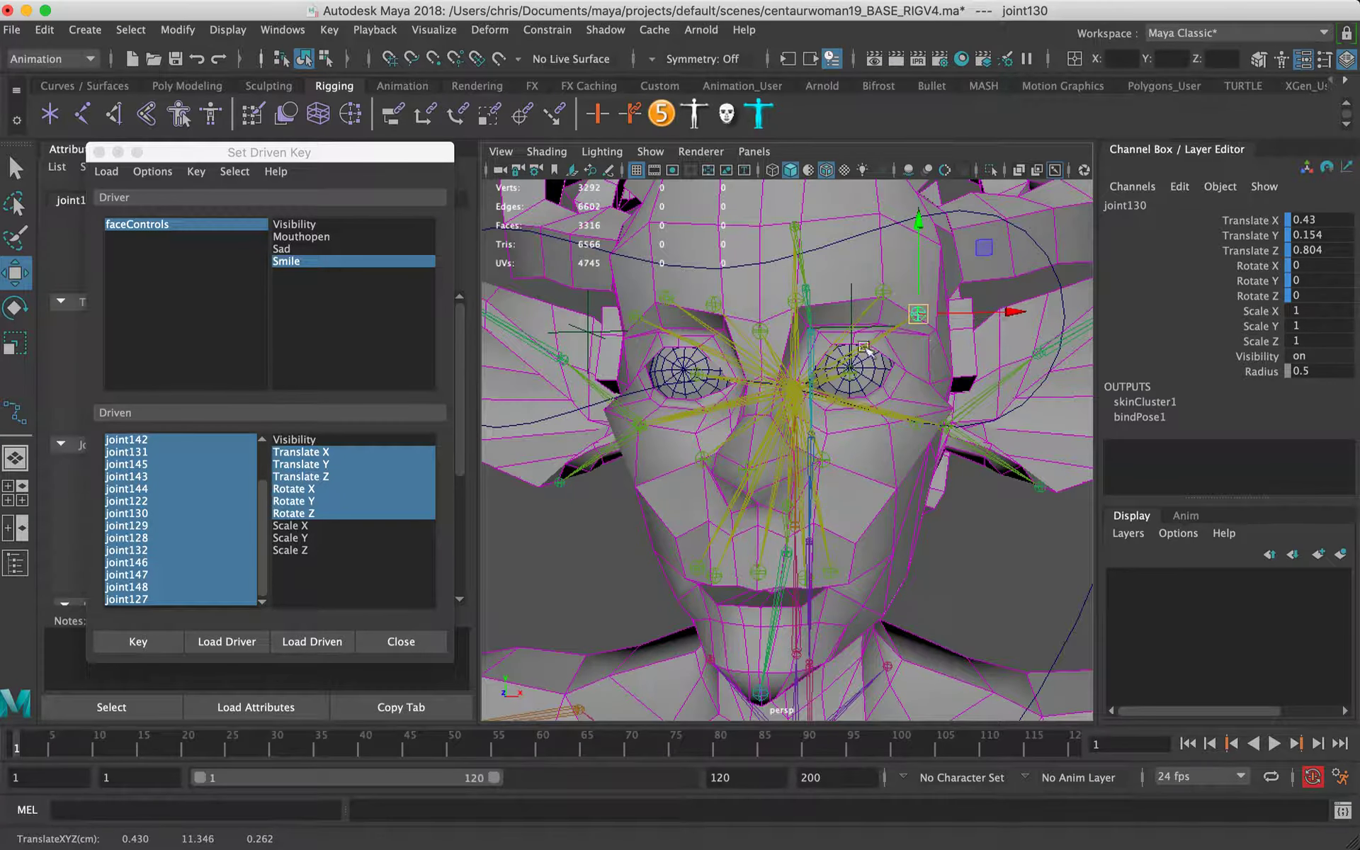
# Step: Move joint144 beside the nose to about Translate Y -0.232 and lift both mouth-corner joints, including joint142
pyautogui.moveTo(858, 434)
pyautogui.keyDown('alt'); pyautogui.mouseDown()
pyautogui.moveTo(744, 443)
pyautogui.moveTo(798, 459)
pyautogui.moveTo(934, 451)
pyautogui.moveTo(863, 446)
pyautogui.mouseUp(); pyautogui.keyUp('alt')
pyautogui.click(798, 459)
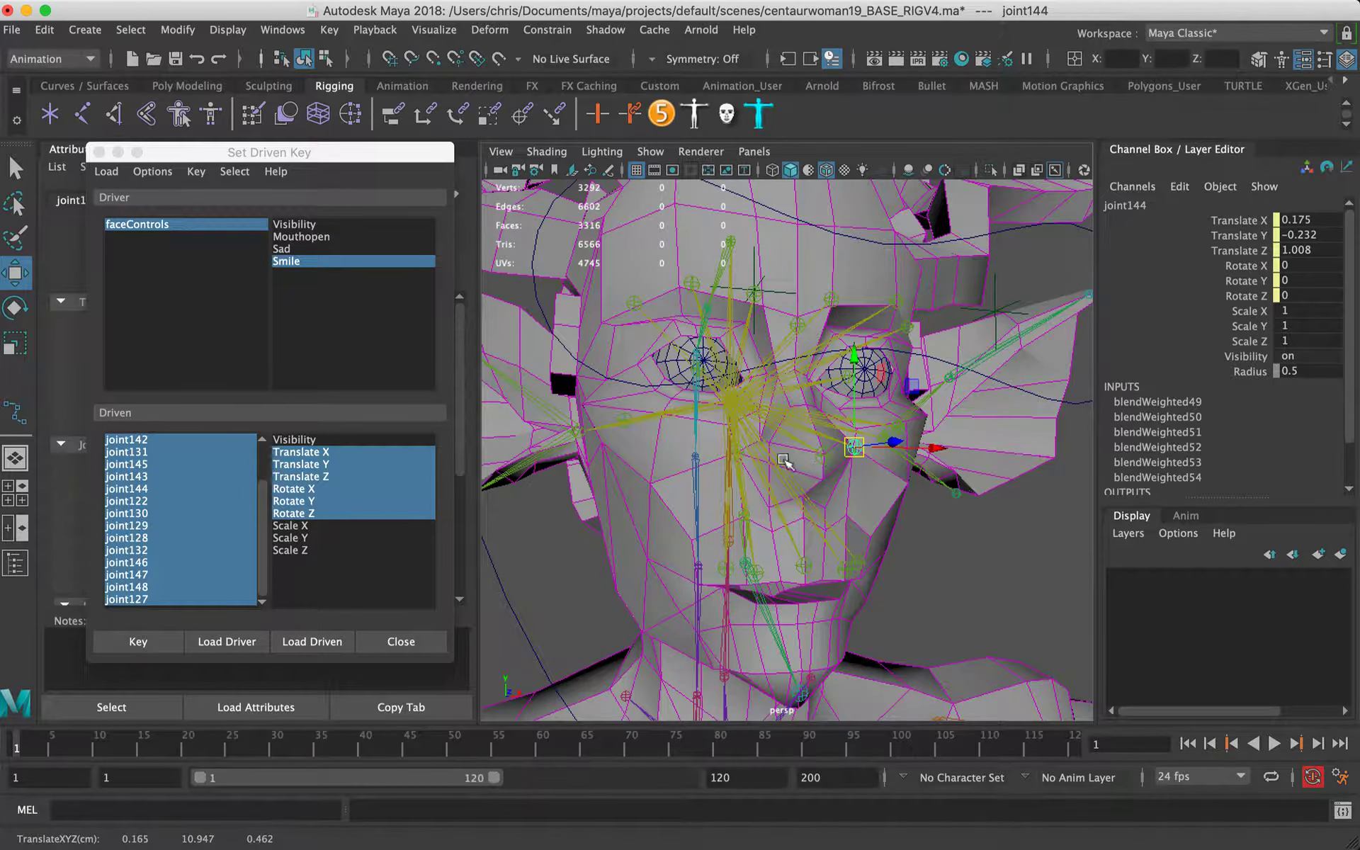
pyautogui.keyDown('alt'); pyautogui.moveTo(739, 459); pyautogui.dragTo(755, 418); pyautogui.keyUp('alt')
pyautogui.click(822, 501)
pyautogui.keyDown('alt'); pyautogui.moveTo(777, 509); pyautogui.dragTo(743, 438); pyautogui.keyUp('alt')
pyautogui.keyDown('shift'); pyautogui.click(713, 496); pyautogui.keyUp('shift')
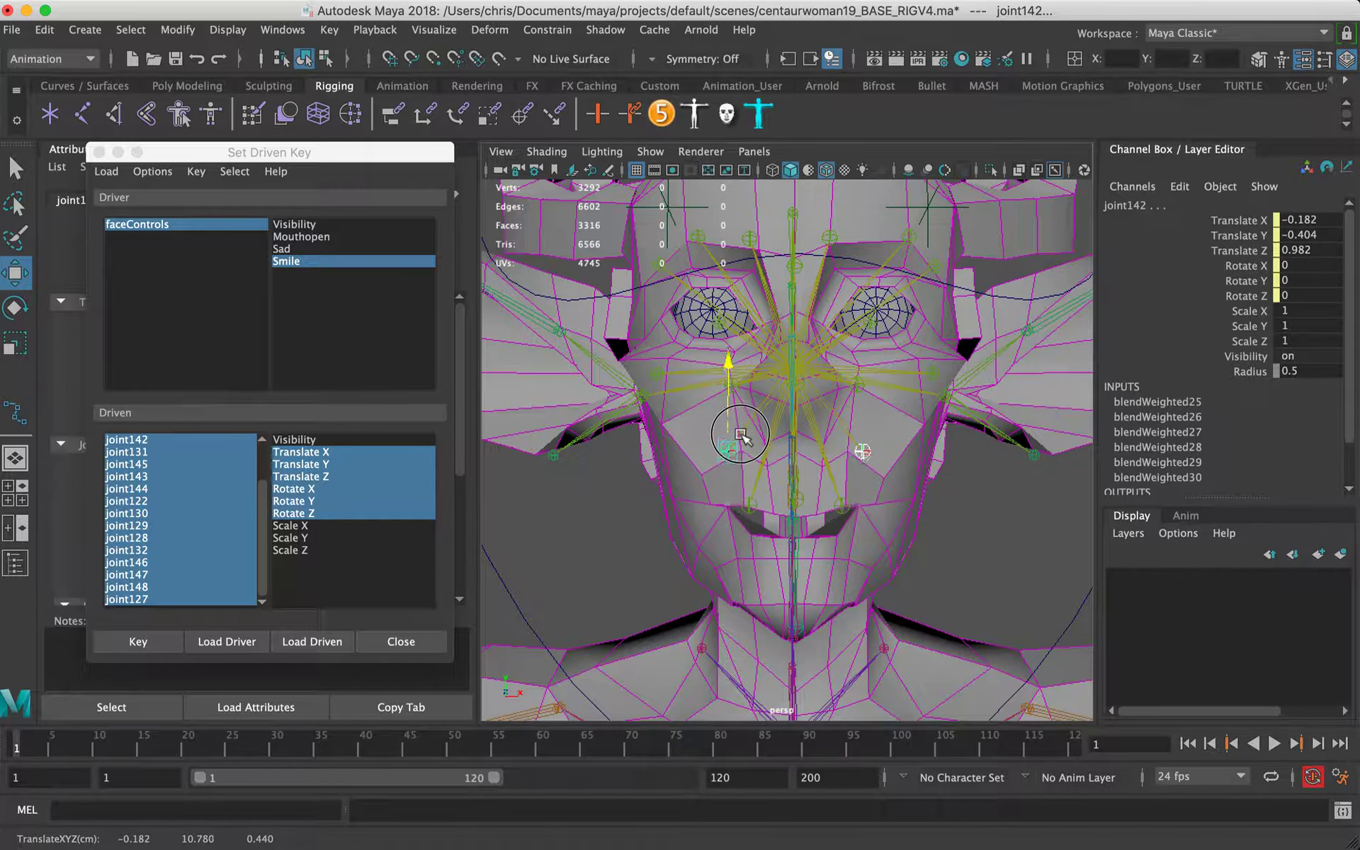
# Step: Adjust the two upper-lip joints on either side of the mouth's centre for the smile
pyautogui.click(758, 514)
pyautogui.keyDown('alt'); pyautogui.moveTo(817, 519); pyautogui.dragTo(813, 499); pyautogui.keyUp('alt')
pyautogui.keyDown('alt'); pyautogui.moveTo(843, 497); pyautogui.dragTo(907, 490, button='right'); pyautogui.keyUp('alt')
pyautogui.keyDown('shift'); pyautogui.click(853, 509); pyautogui.keyUp('shift')
pyautogui.moveTo(858, 430)
pyautogui.mouseDown()
pyautogui.moveTo(852, 440)
pyautogui.moveTo(857, 414)
pyautogui.moveTo(857, 438)
pyautogui.mouseUp()
# Step: Rotate joint121 at the base of the jaw slightly, to about -0.092, -0.006 and 0.087 in X, Y and Z
pyautogui.keyDown('alt'); pyautogui.moveTo(919, 447); pyautogui.dragTo(847, 452, button='right'); pyautogui.keyUp('alt')
pyautogui.keyDown('alt'); pyautogui.moveTo(847, 452); pyautogui.dragTo(698, 517); pyautogui.keyUp('alt')
pyautogui.keyDown('alt'); pyautogui.moveTo(744, 461); pyautogui.dragTo(778, 400, button='middle'); pyautogui.keyUp('alt')
pyautogui.click(880, 486)
pyautogui.press('e')
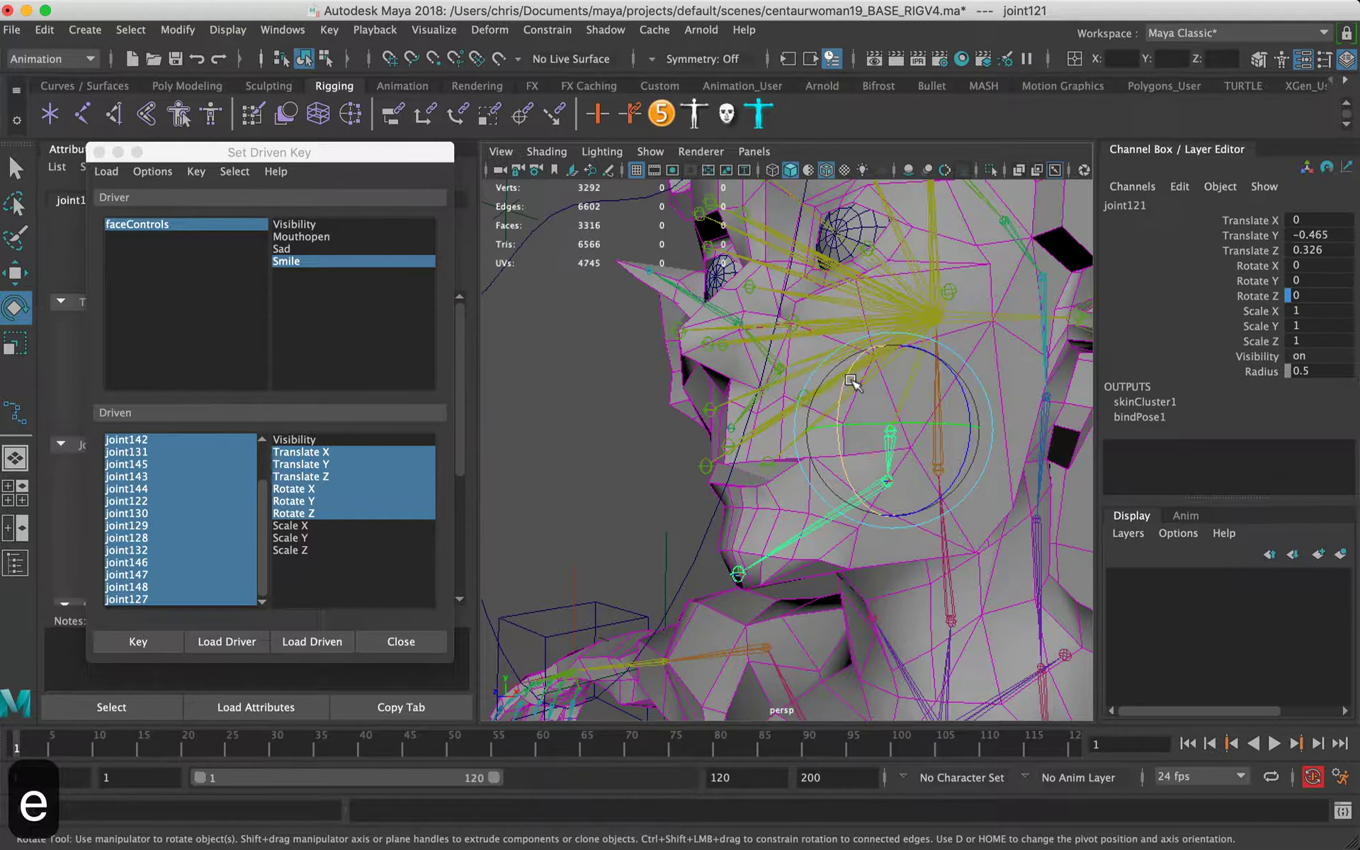
pyautogui.moveTo(831, 516); pyautogui.dragTo(747, 567)
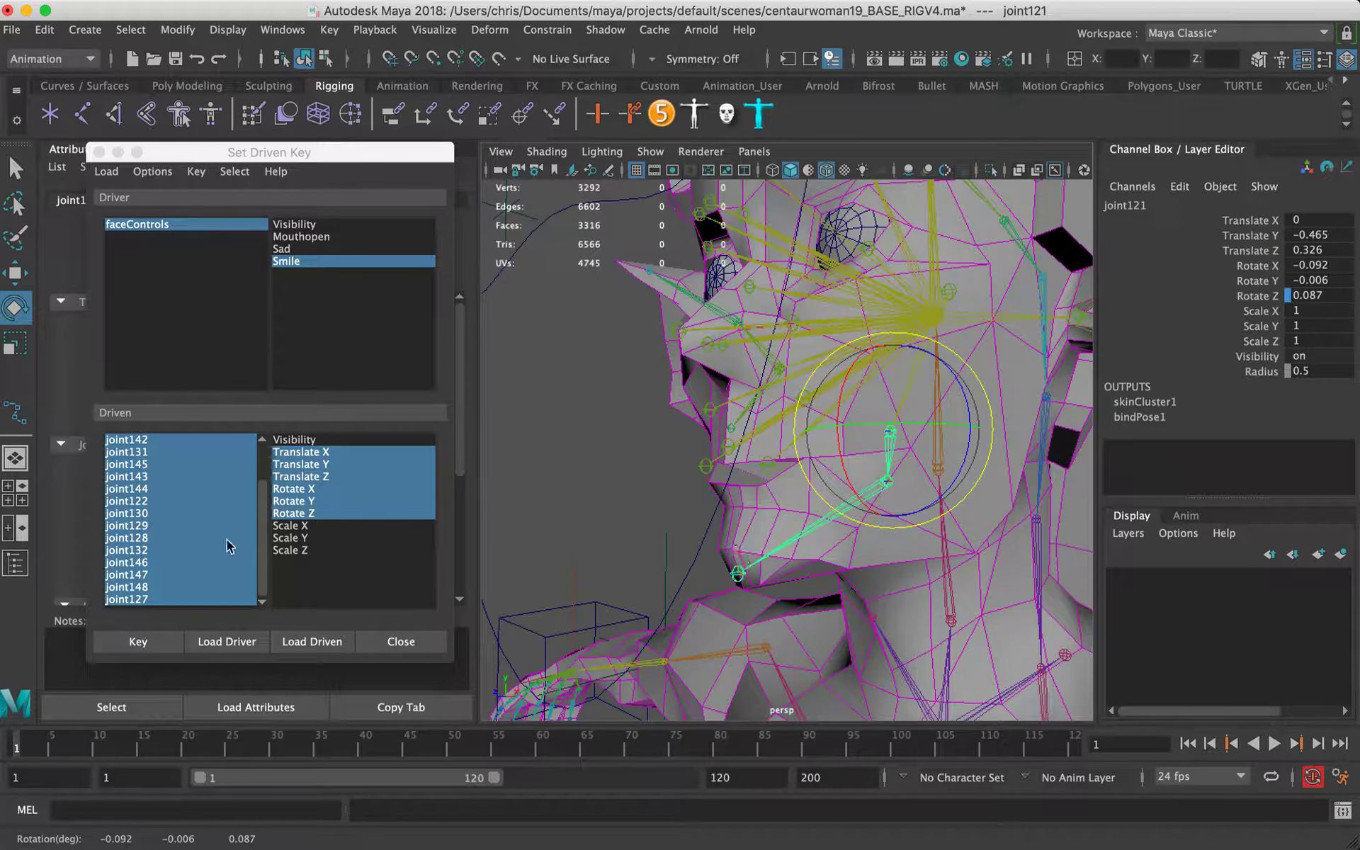
# Step: Find the jaw joint122 among the driven joints and rotate it to about -4.759 in Rotate X
pyautogui.click(156, 574)
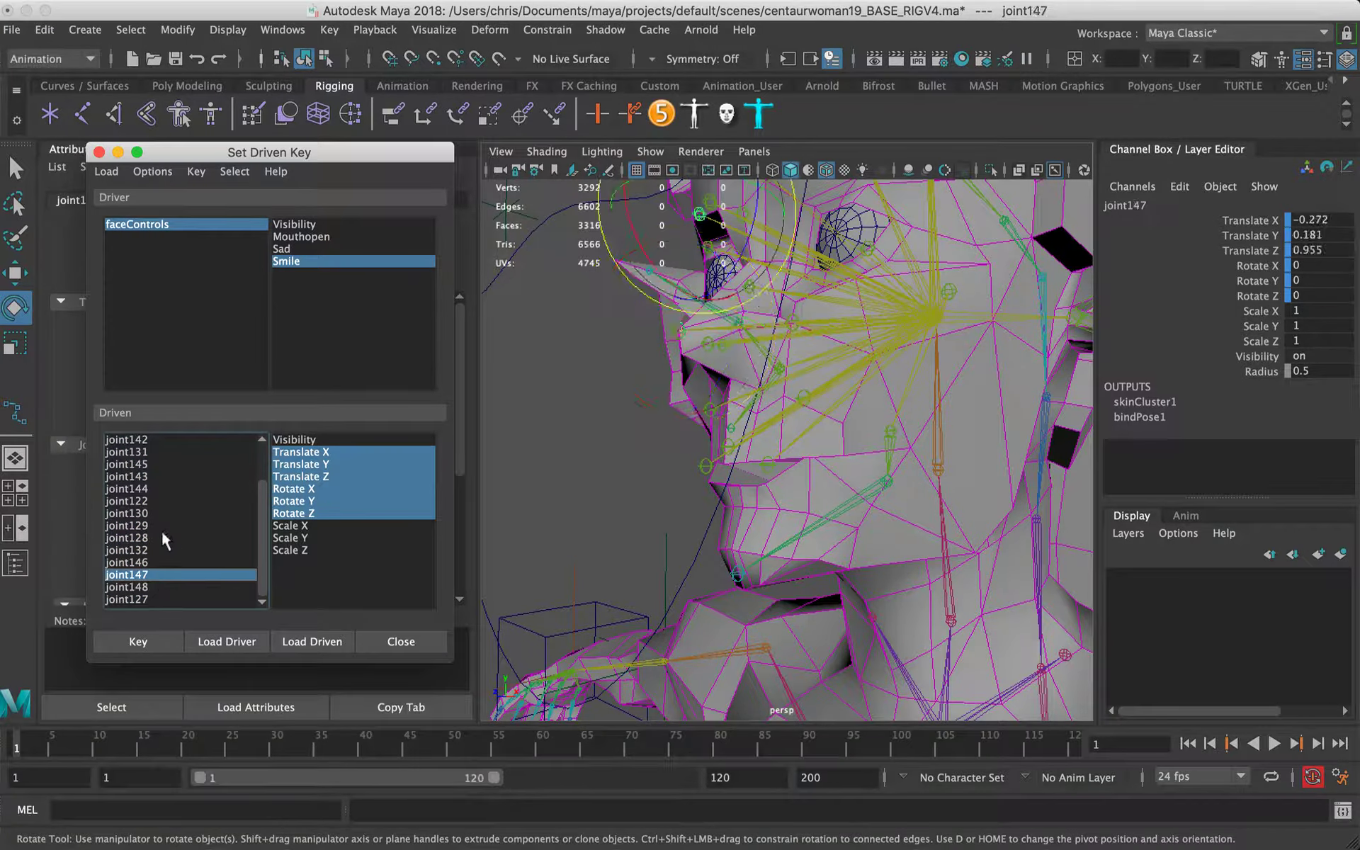
pyautogui.moveTo(264, 527); pyautogui.dragTo(270, 461)
pyautogui.click(172, 443)
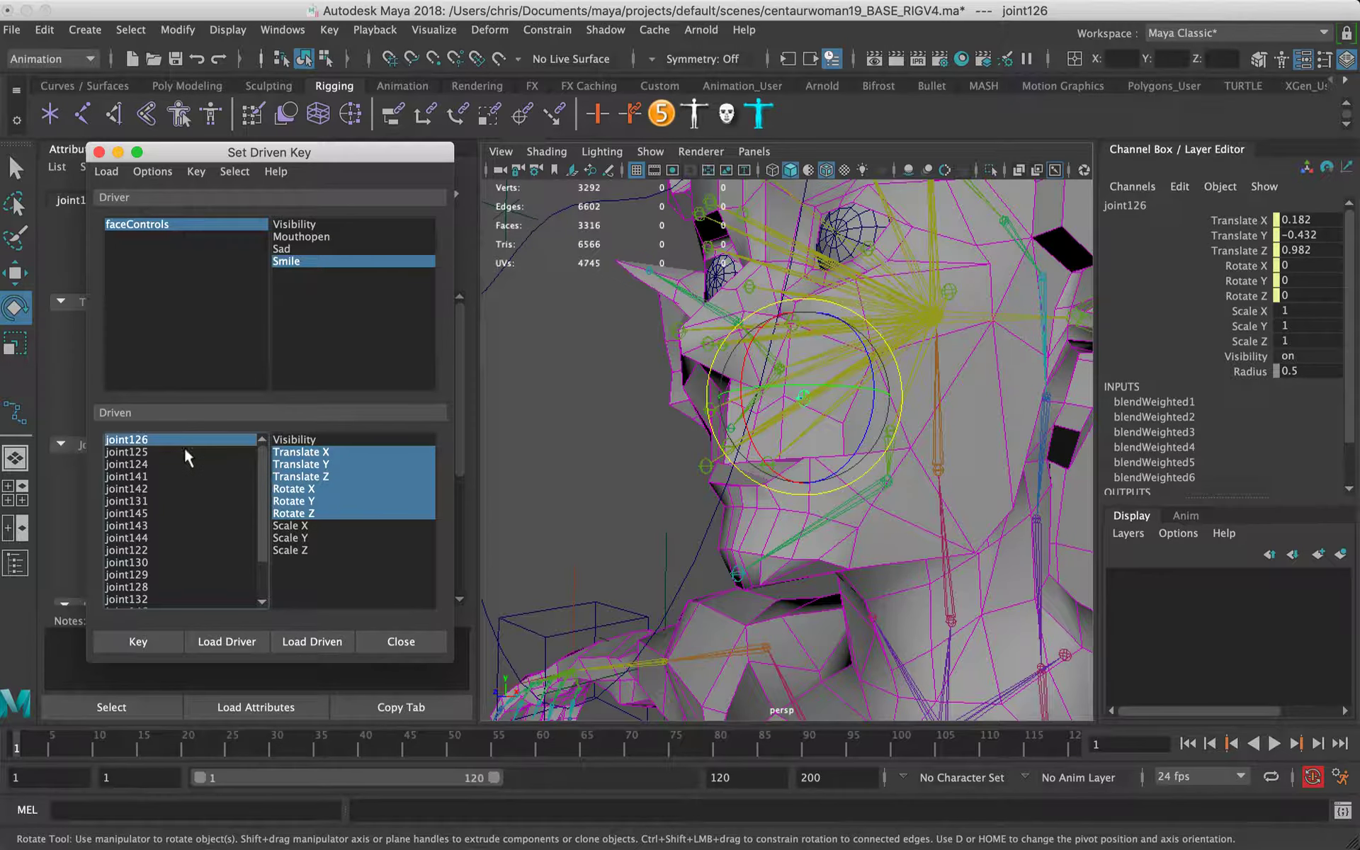
pyautogui.press('Down')
pyautogui.press('Down')
pyautogui.press('Down')
pyautogui.press('Down')
pyautogui.press('Down')
pyautogui.press('Down')
pyautogui.press('Down')
pyautogui.press('Down')
pyautogui.press('Down')
pyautogui.press('Down')
pyautogui.press('Down')
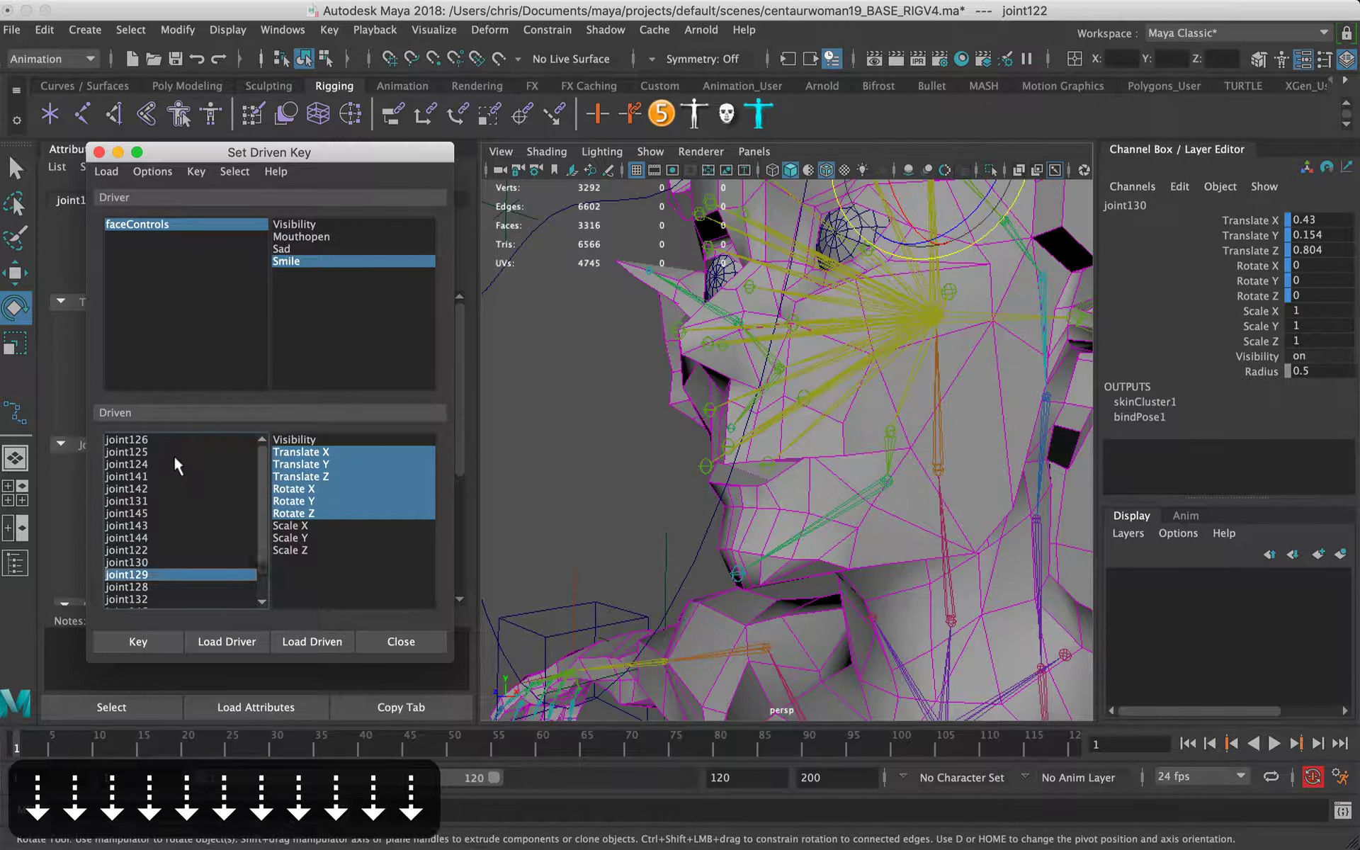
pyautogui.press('Up')
pyautogui.press('Up')
pyautogui.press('Down')
pyautogui.press('Down')
pyautogui.press('Down')
pyautogui.press('Up')
pyautogui.press('Up')
pyautogui.press('Up')
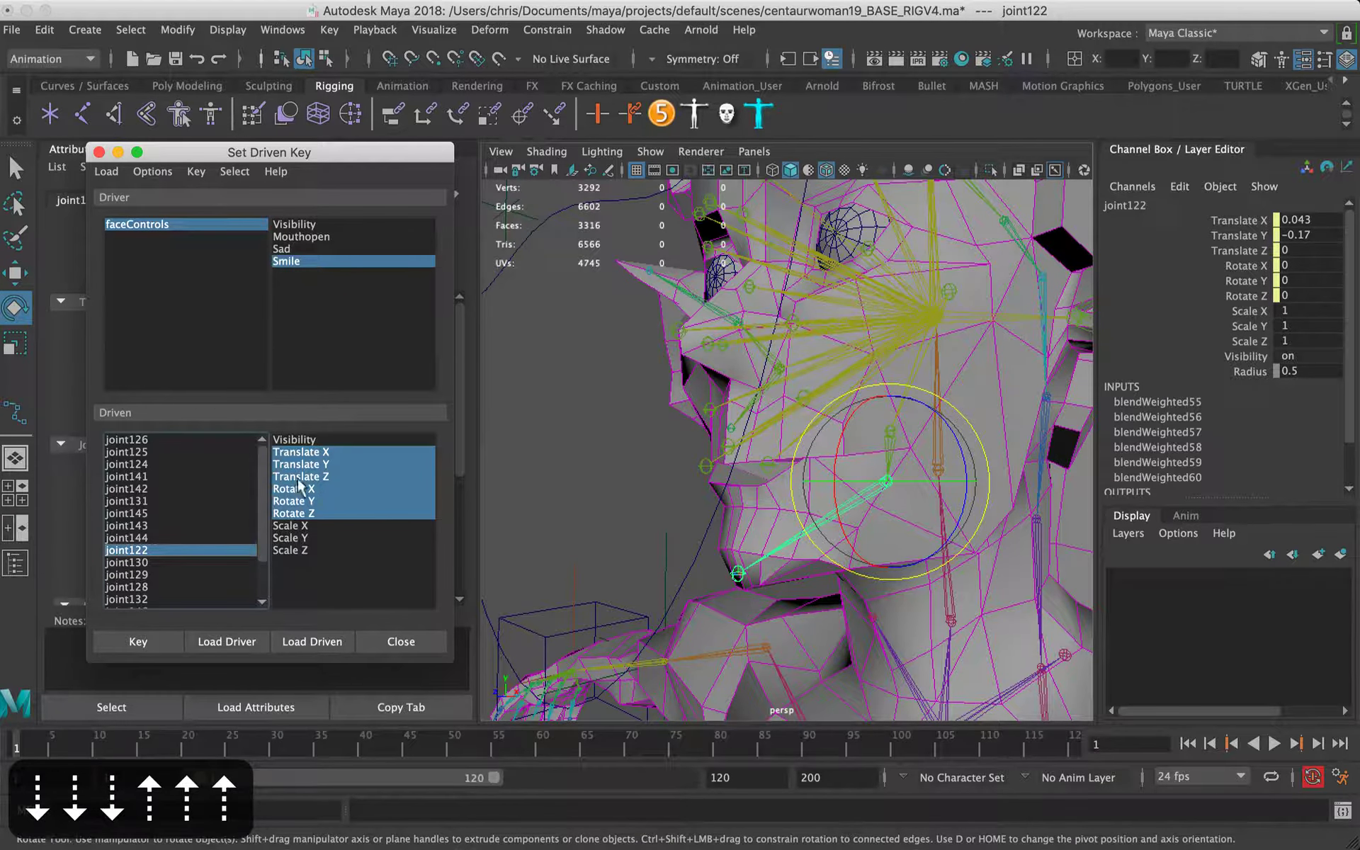
pyautogui.moveTo(837, 426); pyautogui.dragTo(803, 418)
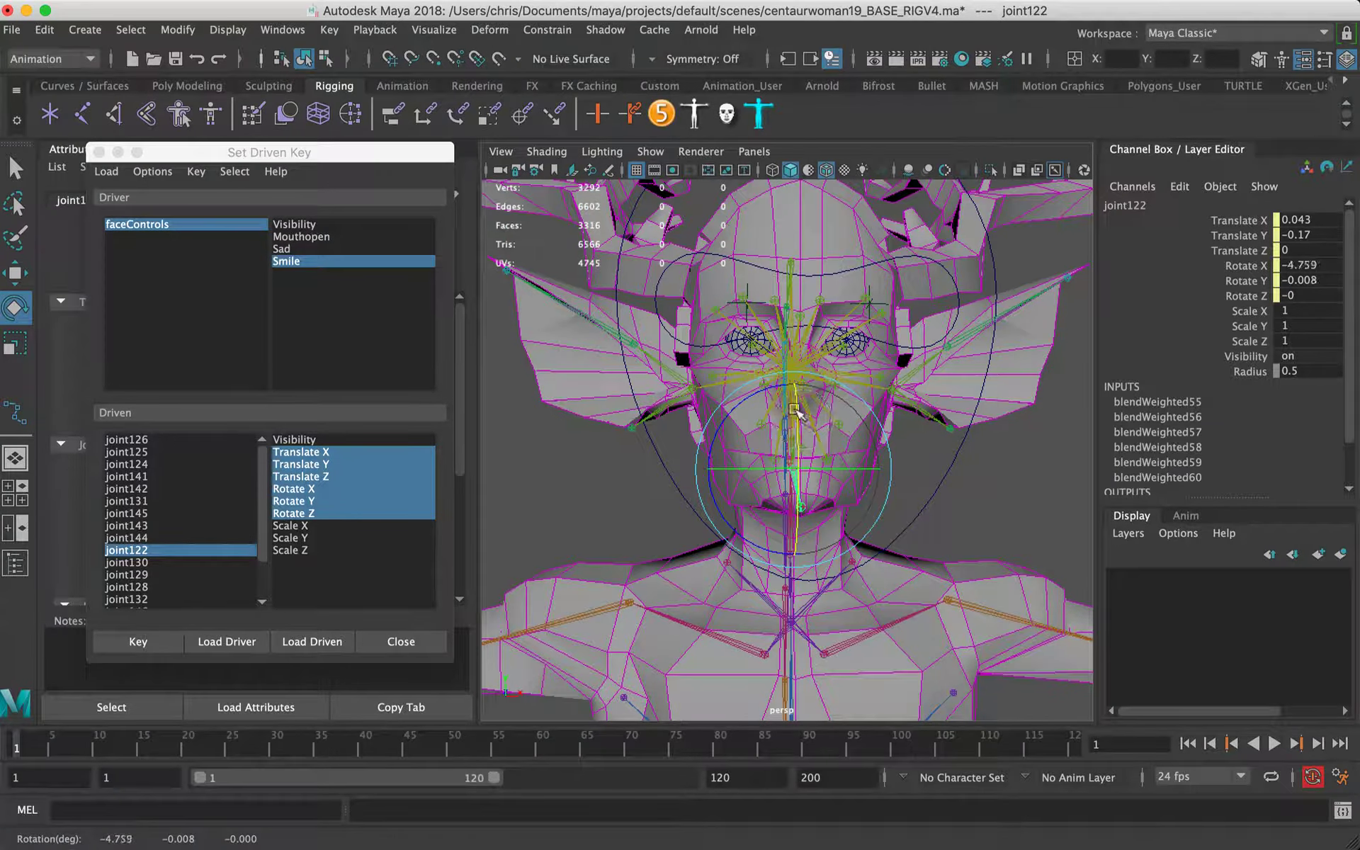
# Step: Pull both mouth-corner joints outward and up, placing joint142 at about Translate X -0.309 and Translate Y -0.329
pyautogui.keyDown('alt'); pyautogui.moveTo(799, 415); pyautogui.dragTo(975, 444, button='right'); pyautogui.keyUp('alt')
pyautogui.press('w')
pyautogui.keyDown('alt'); pyautogui.moveTo(683, 451); pyautogui.dragTo(640, 335); pyautogui.keyUp('alt')
pyautogui.click(706, 375)
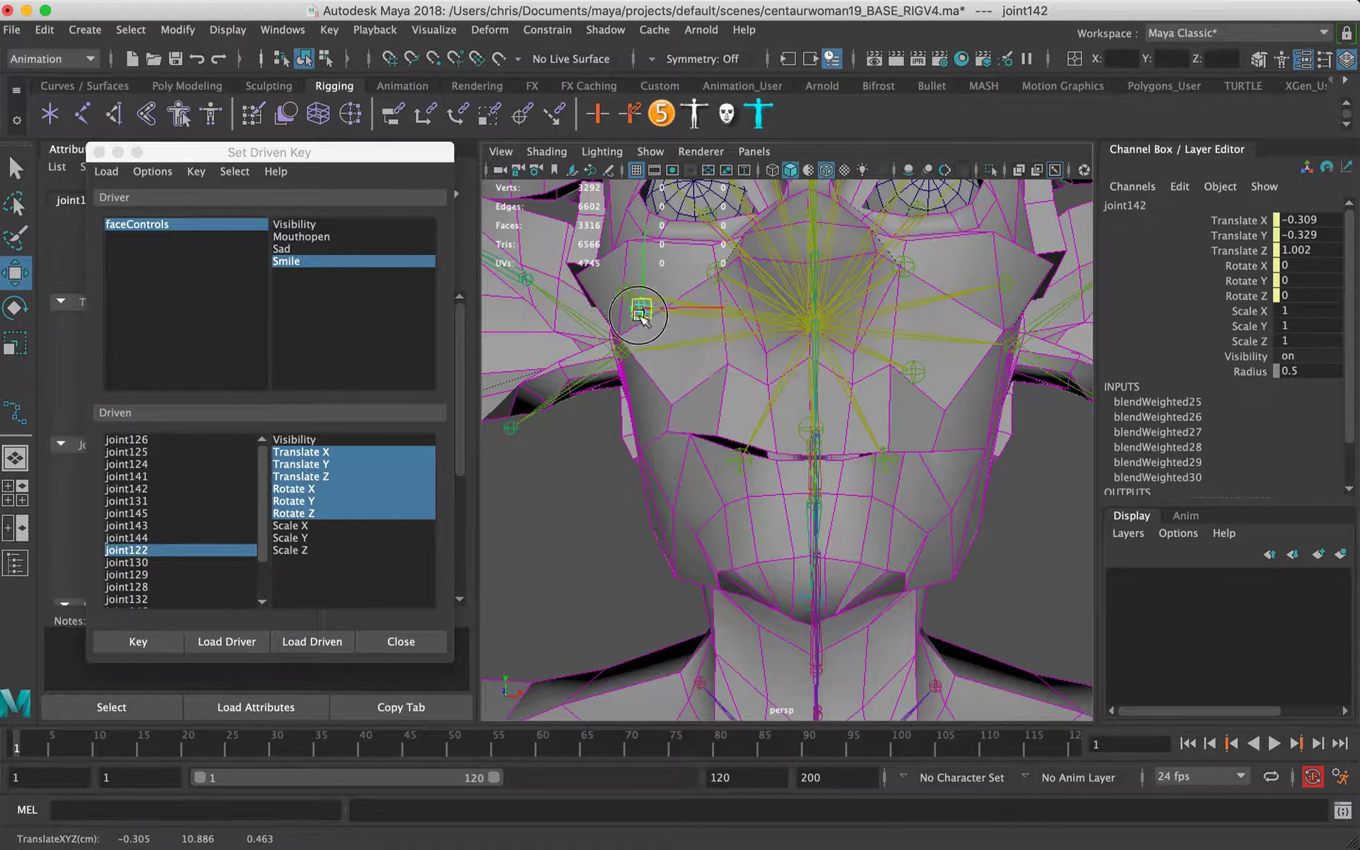
pyautogui.click(909, 372)
pyautogui.moveTo(916, 372); pyautogui.dragTo(972, 318)
# Step: Reposition the upper-lip joints, with joint141 at about Translate Y -0.59 and joint124 at about Translate Y -0.538
pyautogui.keyDown('alt'); pyautogui.moveTo(969, 398); pyautogui.dragTo(578, 432); pyautogui.keyUp('alt')
pyautogui.scroll(5, 889, 342)
pyautogui.click(580, 444)
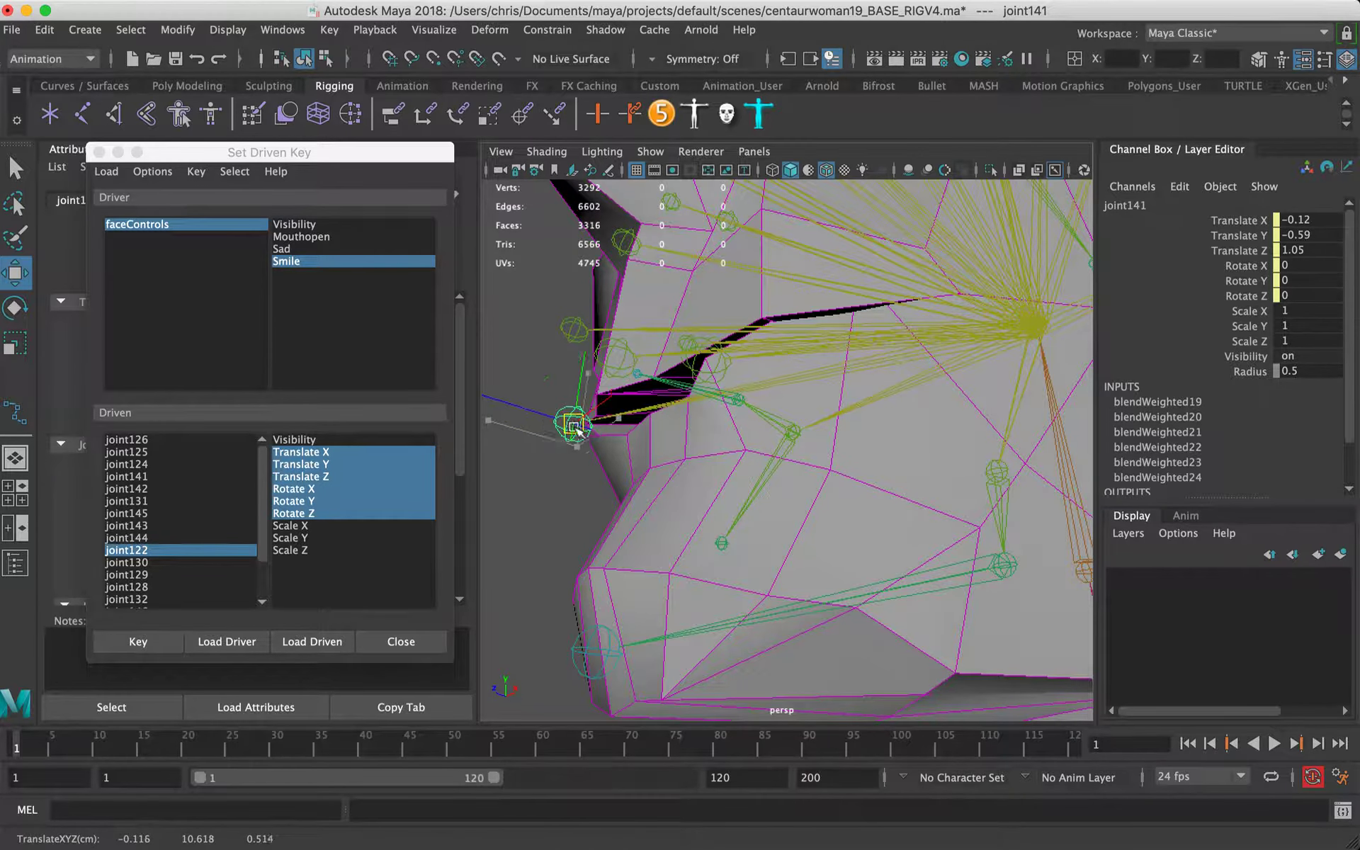
pyautogui.keyDown('alt'); pyautogui.moveTo(825, 376); pyautogui.dragTo(804, 324); pyautogui.keyUp('alt')
pyautogui.click(873, 333)
pyautogui.click(790, 471)
pyautogui.keyDown('alt'); pyautogui.moveTo(826, 377); pyautogui.dragTo(825, 453); pyautogui.keyUp('alt')
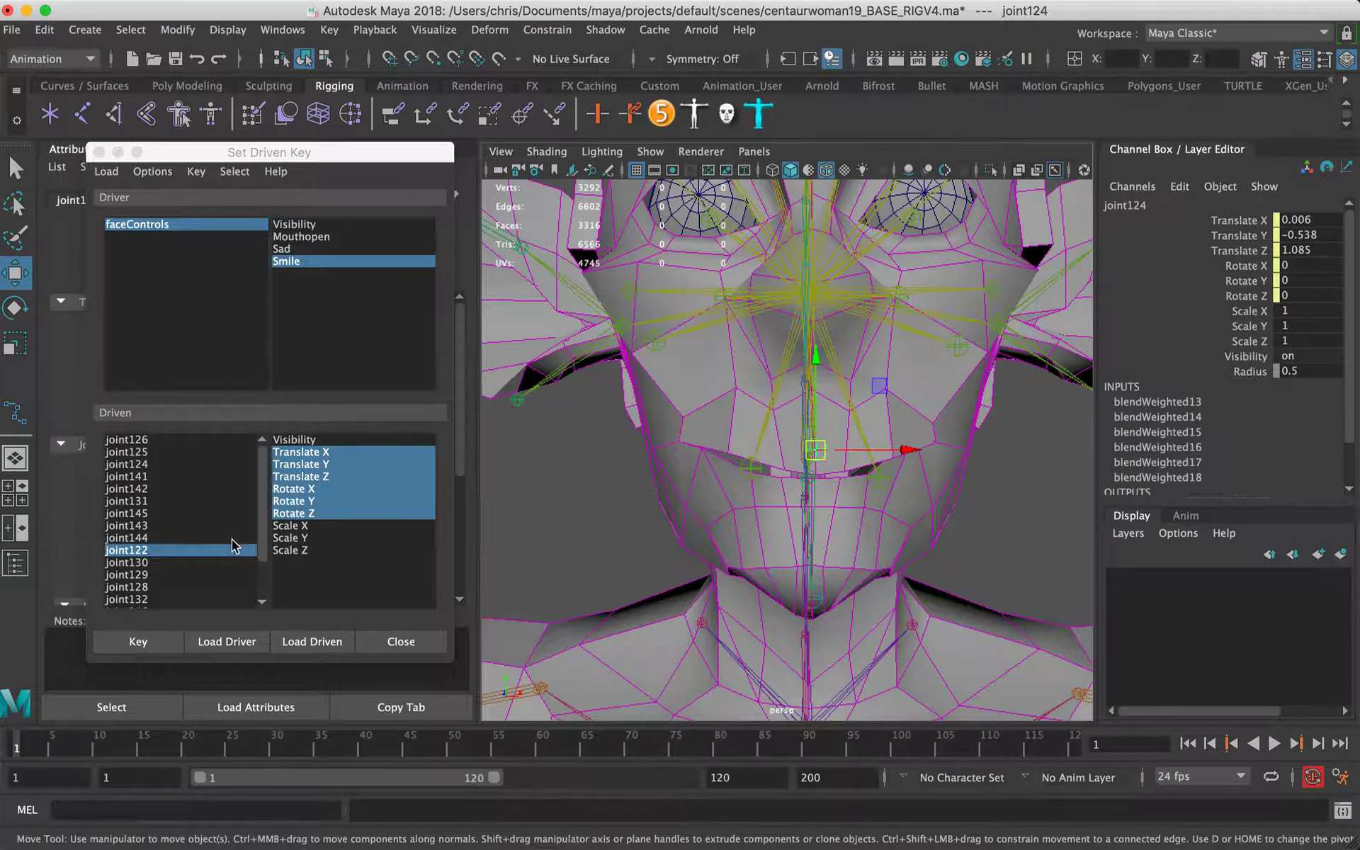
# Step: Select all the driven joints, reselect the faceControls curve and key the smile pose at Smile 5
pyautogui.moveTo(159, 451); pyautogui.dragTo(142, 610)
pyautogui.keyDown('alt'); pyautogui.moveTo(637, 456); pyautogui.dragTo(531, 438, button='right'); pyautogui.keyUp('alt')
pyautogui.click(568, 486)
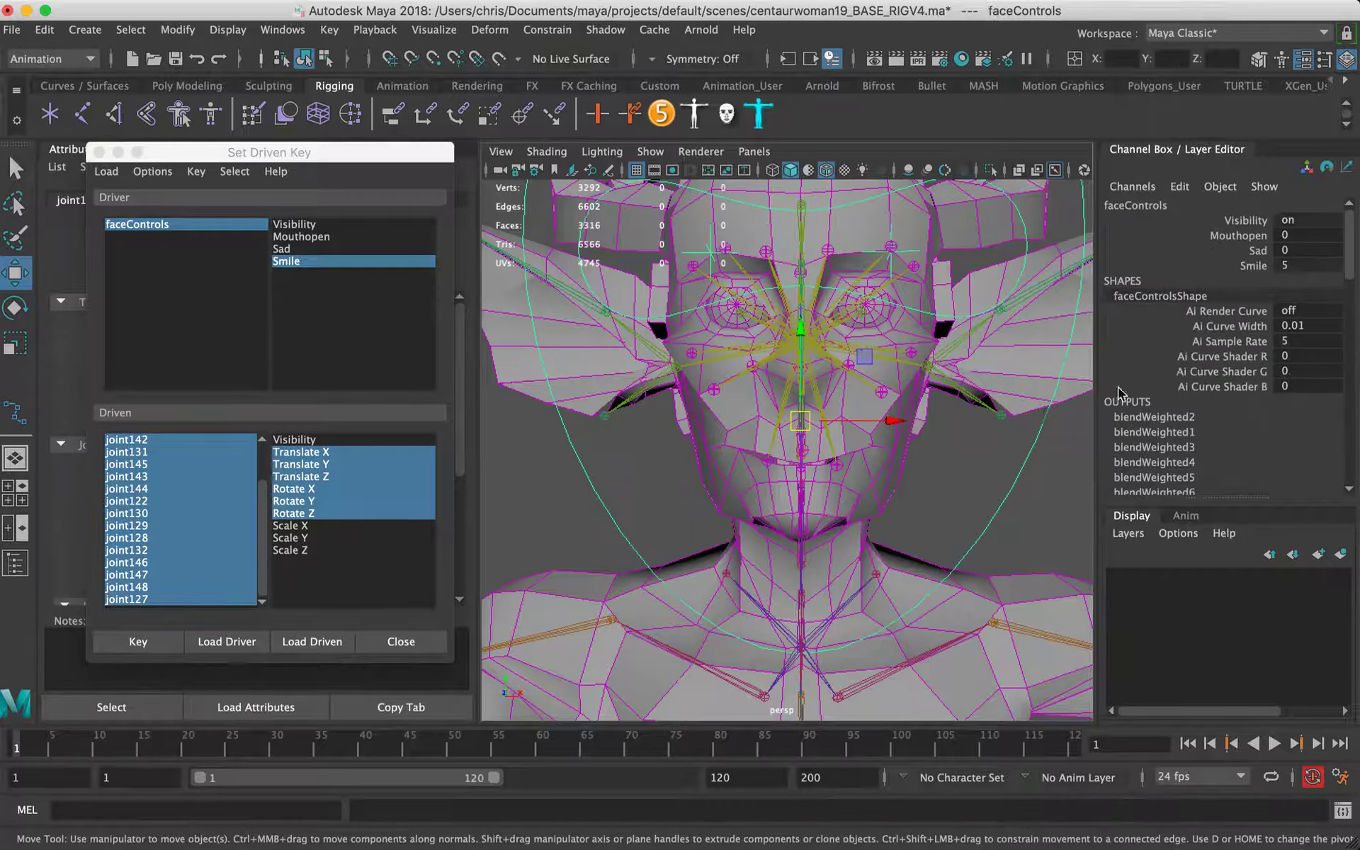
pyautogui.click(138, 640)
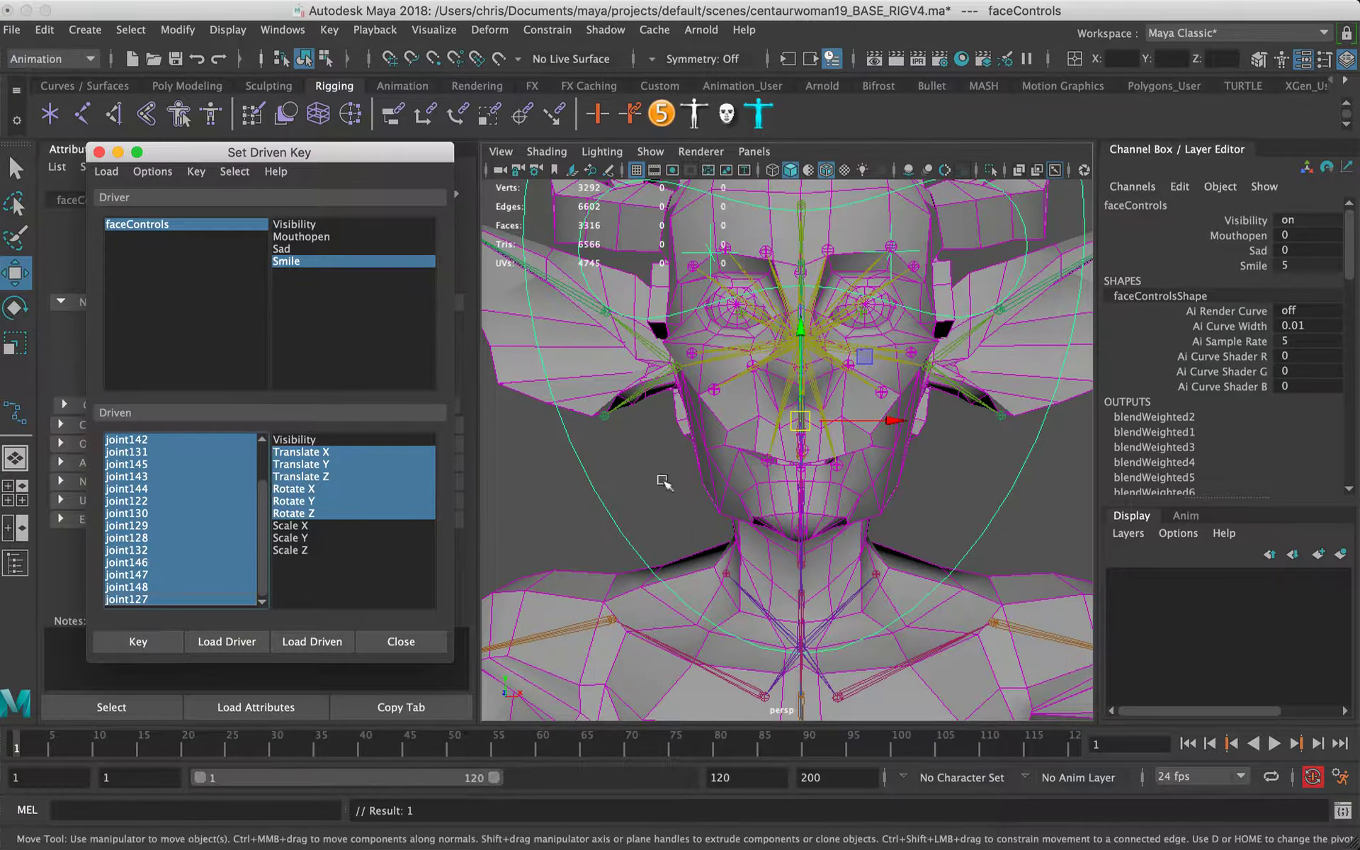
# Step: Test the smile by scrubbing the Smile attribute, and set it back to 0
pyautogui.click(1254, 266)
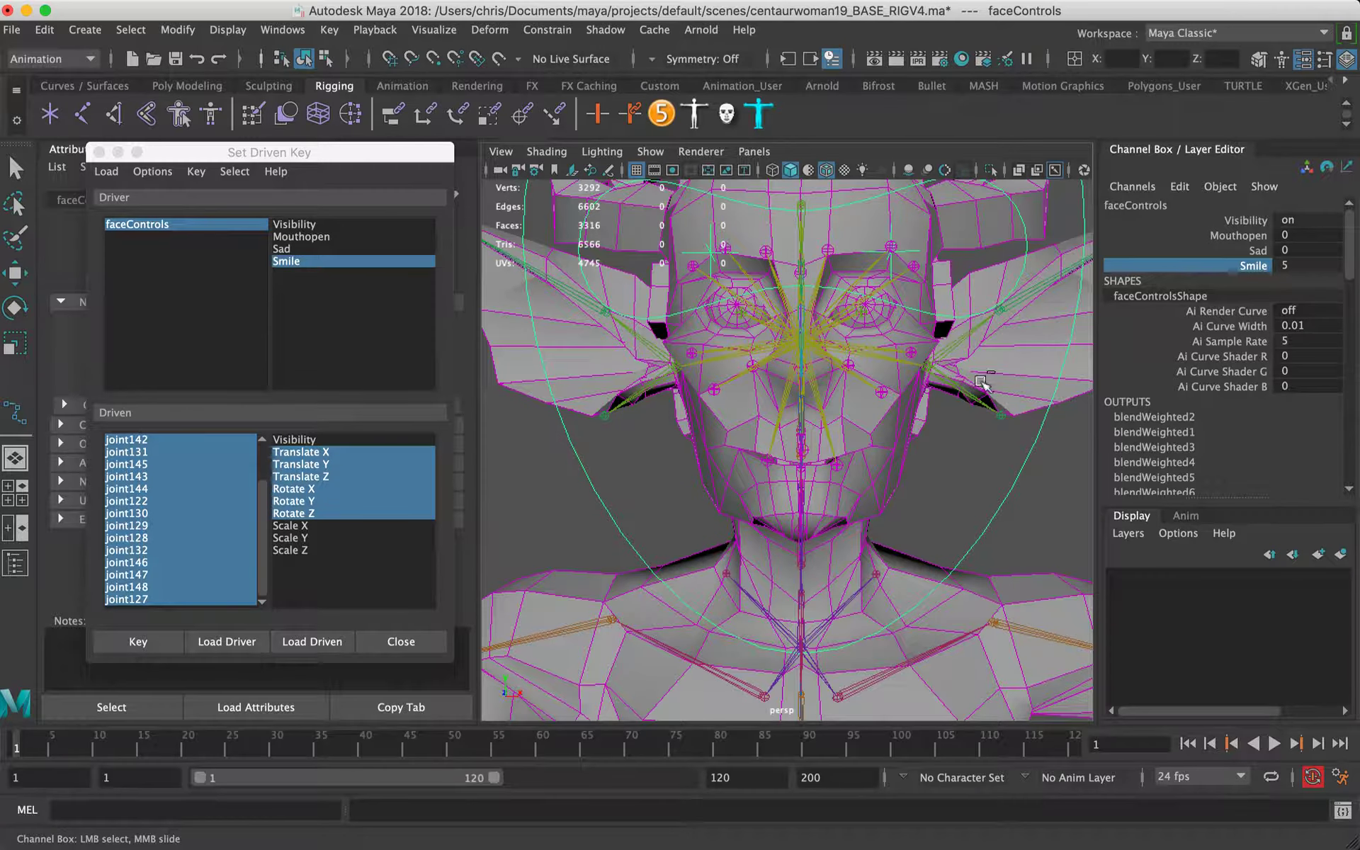
pyautogui.moveTo(1063, 382); pyautogui.dragTo(1020, 382, button='middle')
pyautogui.moveTo(576, 393); pyautogui.dragTo(1049, 401, button='middle')
pyautogui.click(1295, 265)
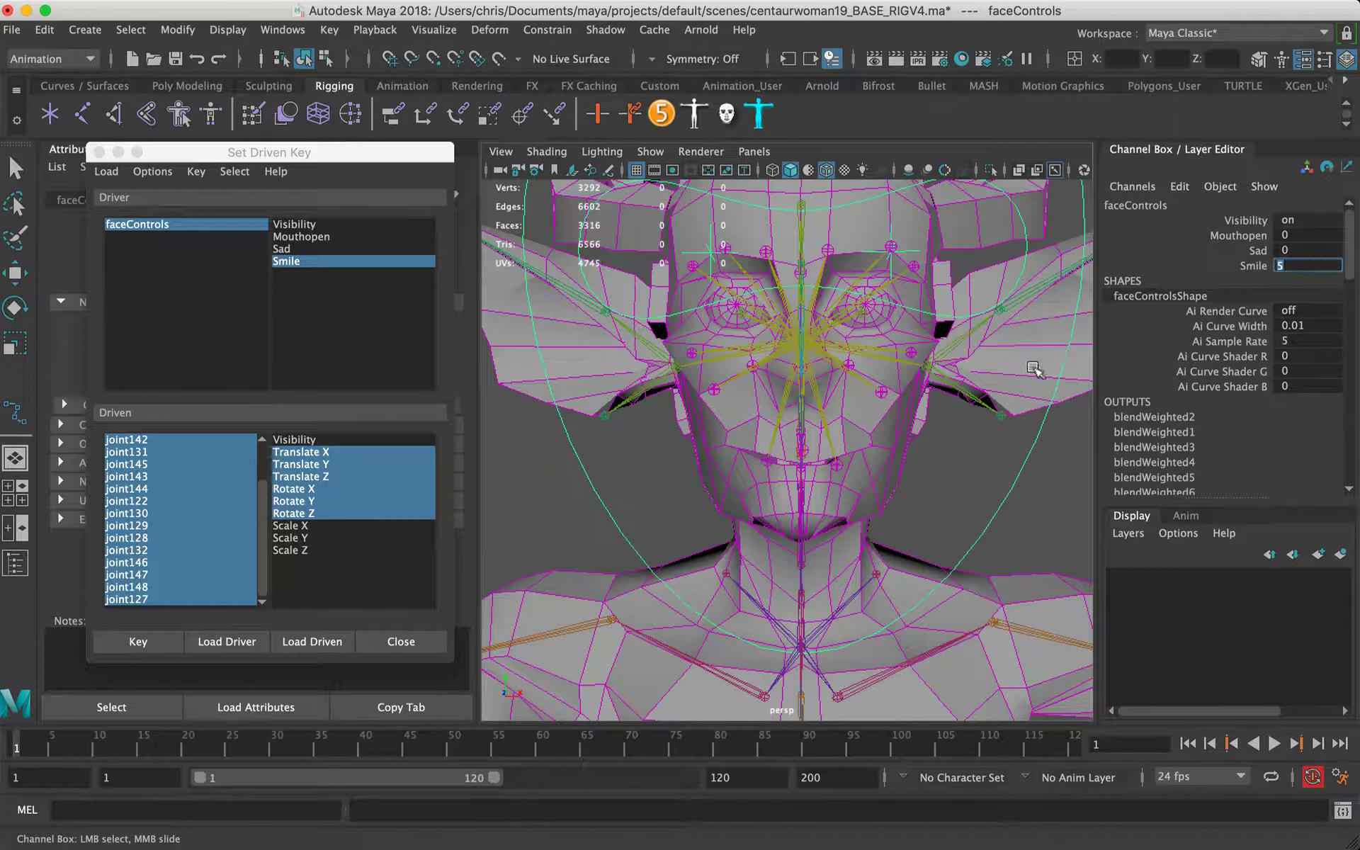
pyautogui.write('0')
pyautogui.press('Return')
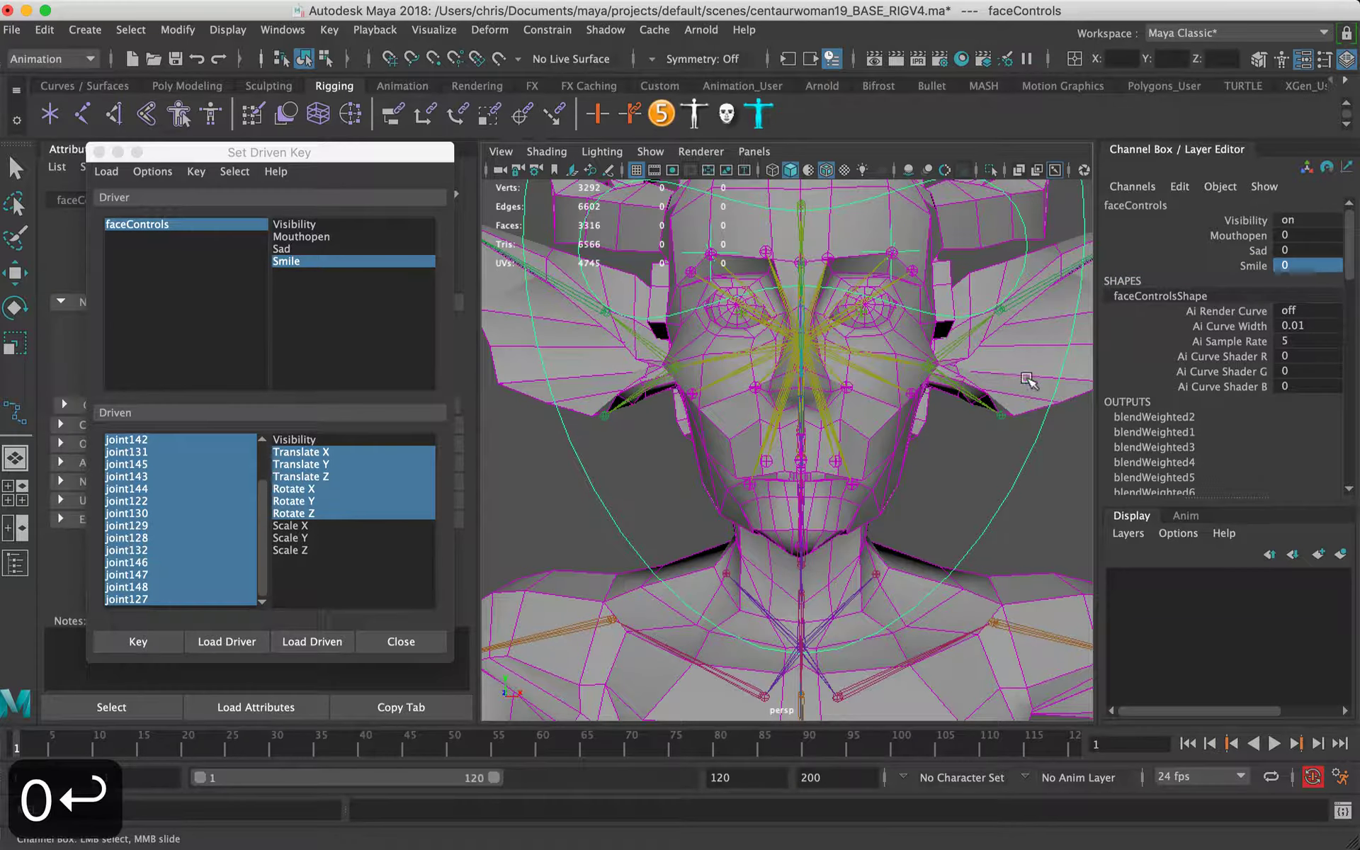
# Step: Choose Sad as the driver attribute and load the selected faceControls curve as the driven object
pyautogui.click(290, 248)
pyautogui.moveTo(258, 494); pyautogui.dragTo(261, 451)
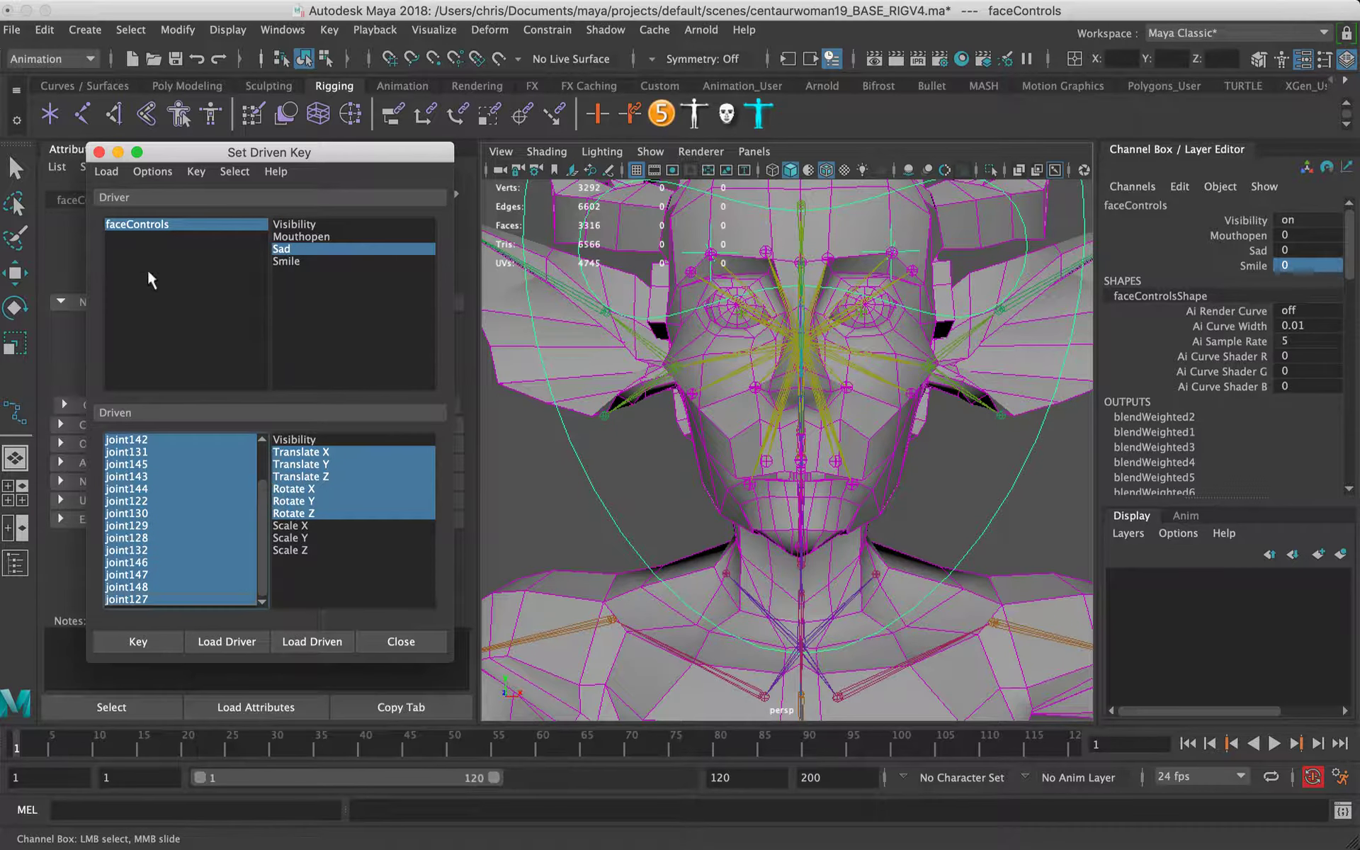
pyautogui.click(106, 171)
pyautogui.click(160, 221)
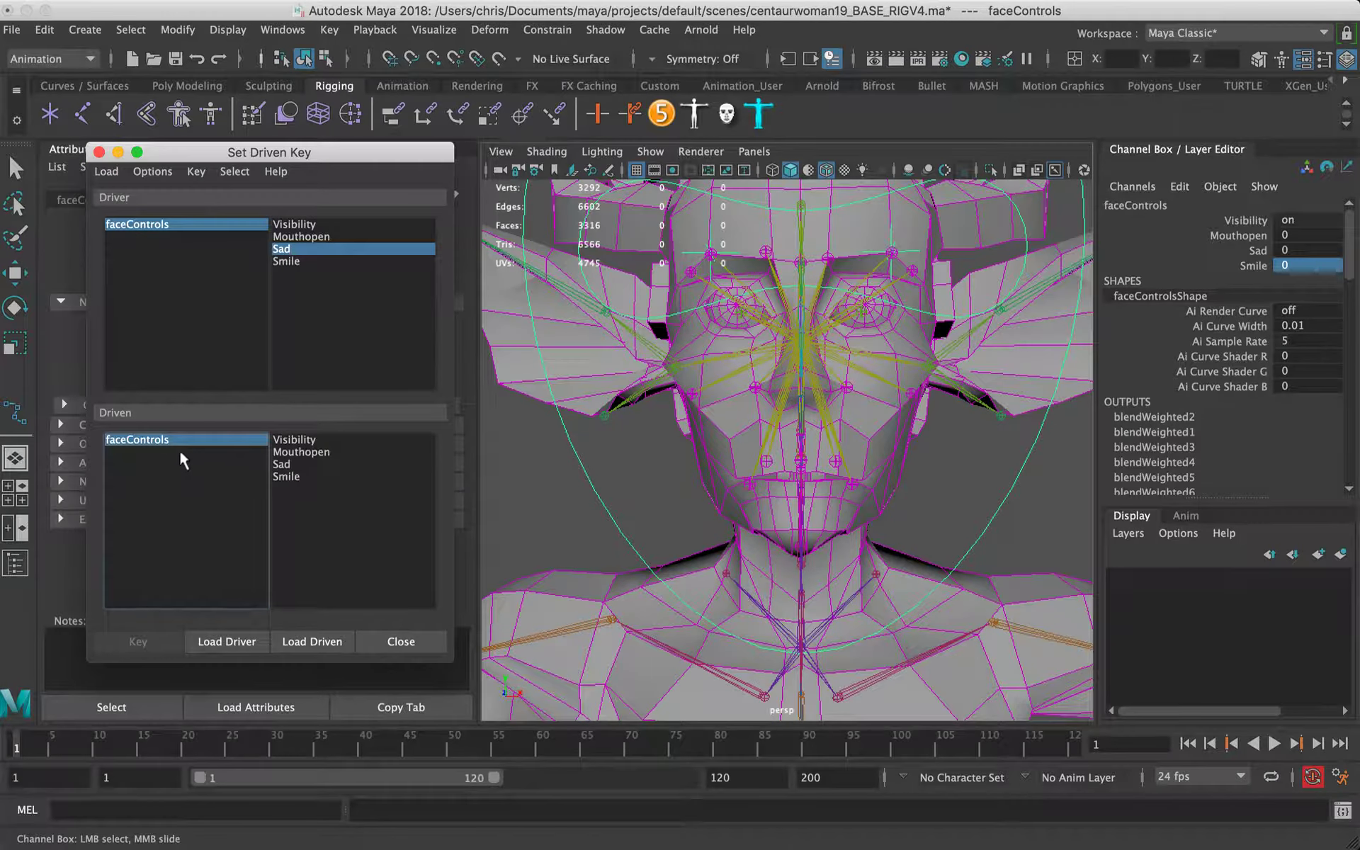
# Step: Select the jaw joint122 and add the two mouth-corner joints, joint126 and joint142, to the selection
pyautogui.press('super+z')
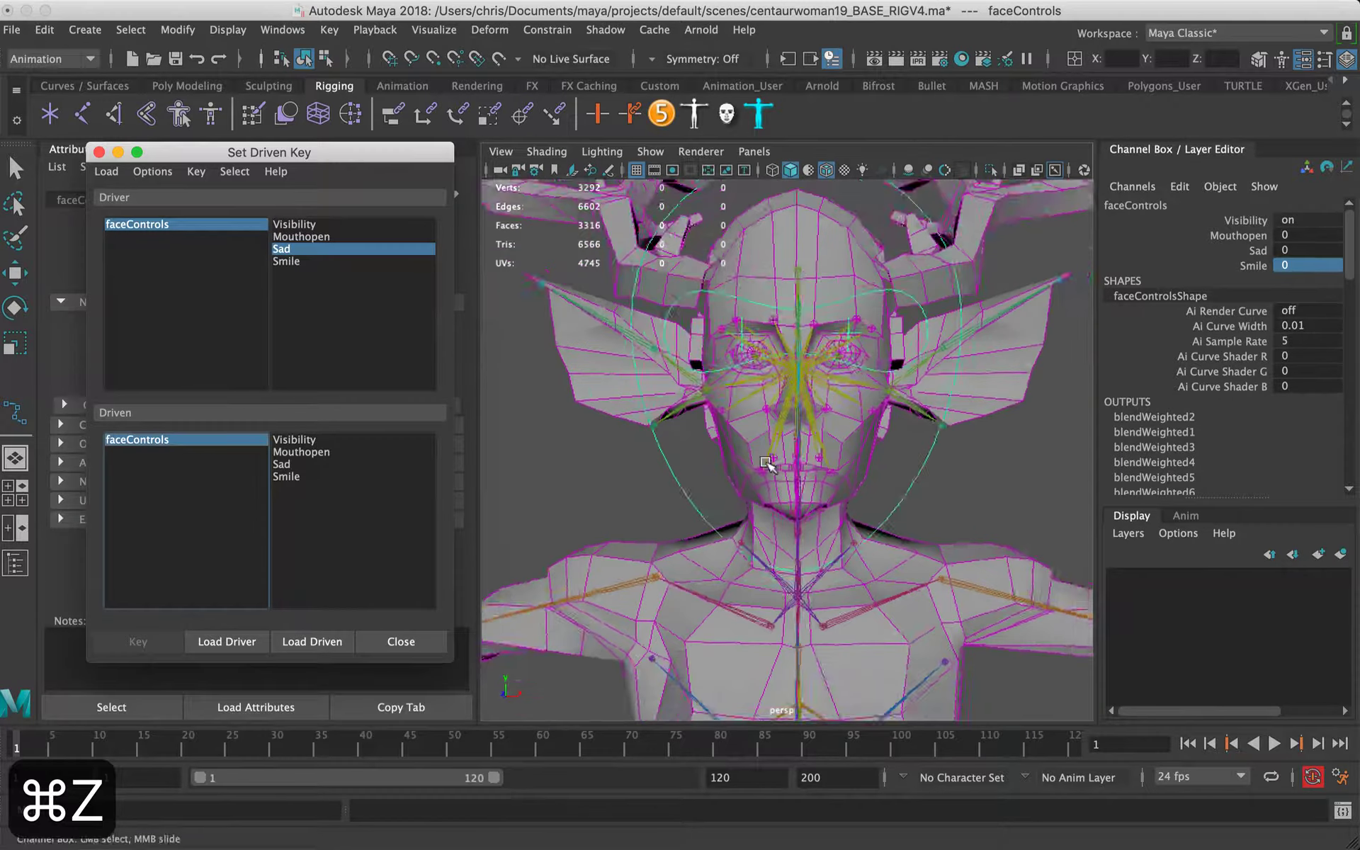
pyautogui.keyDown('alt'); pyautogui.moveTo(767, 464); pyautogui.dragTo(717, 459); pyautogui.keyUp('alt')
pyautogui.keyDown('alt'); pyautogui.moveTo(816, 463); pyautogui.dragTo(662, 455); pyautogui.keyUp('alt')
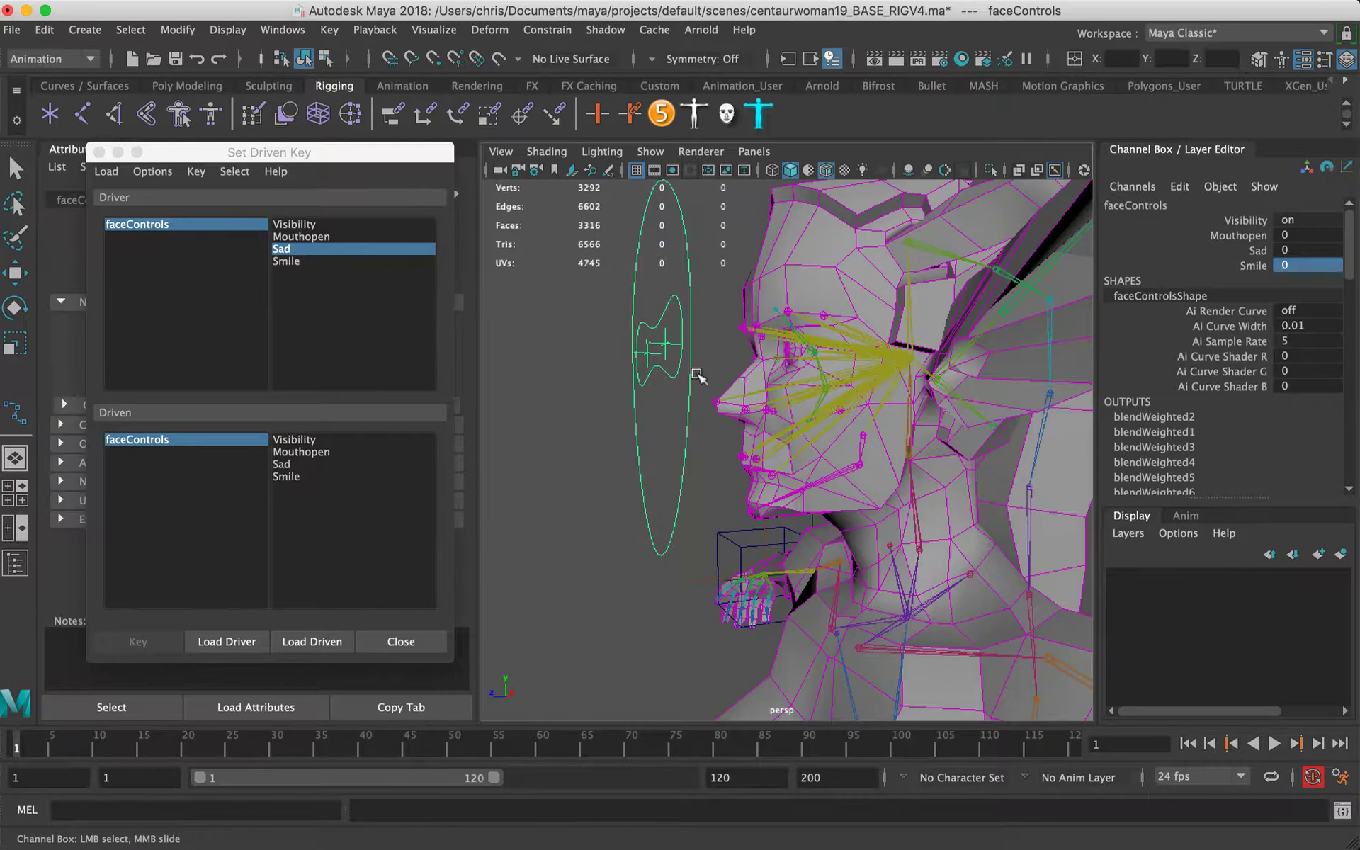
pyautogui.keyDown('alt'); pyautogui.moveTo(698, 376); pyautogui.dragTo(935, 345, button='right'); pyautogui.keyUp('alt')
pyautogui.click(893, 483)
pyautogui.keyDown('alt'); pyautogui.moveTo(712, 542); pyautogui.dragTo(739, 498); pyautogui.keyUp('alt')
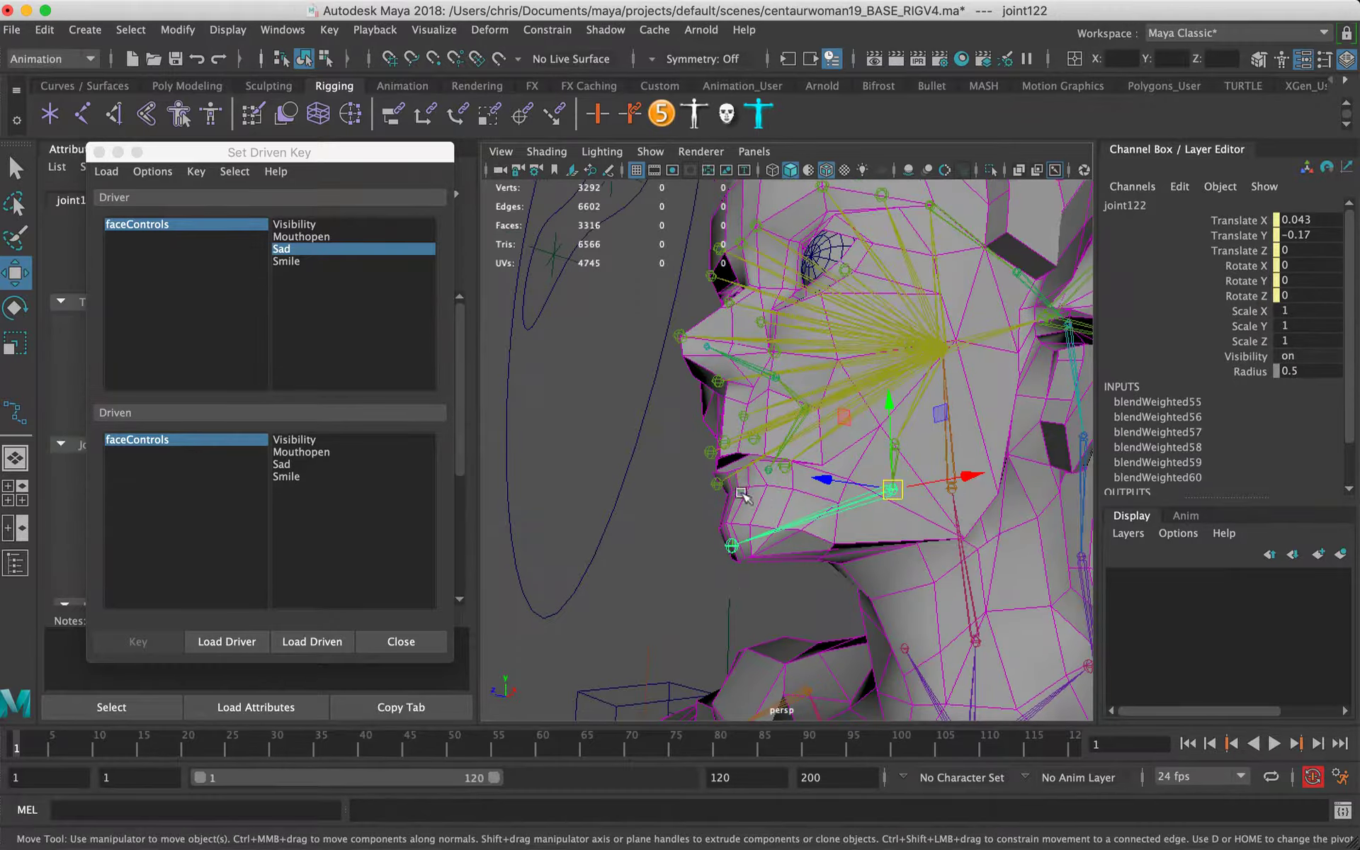
pyautogui.press('w')
pyautogui.keyDown('alt'); pyautogui.moveTo(716, 442); pyautogui.dragTo(759, 501, button='right'); pyautogui.keyUp('alt')
pyautogui.keyDown('alt'); pyautogui.moveTo(760, 501); pyautogui.dragTo(815, 493); pyautogui.keyUp('alt')
pyautogui.keyDown('shift'); pyautogui.click(817, 494); pyautogui.keyUp('shift')
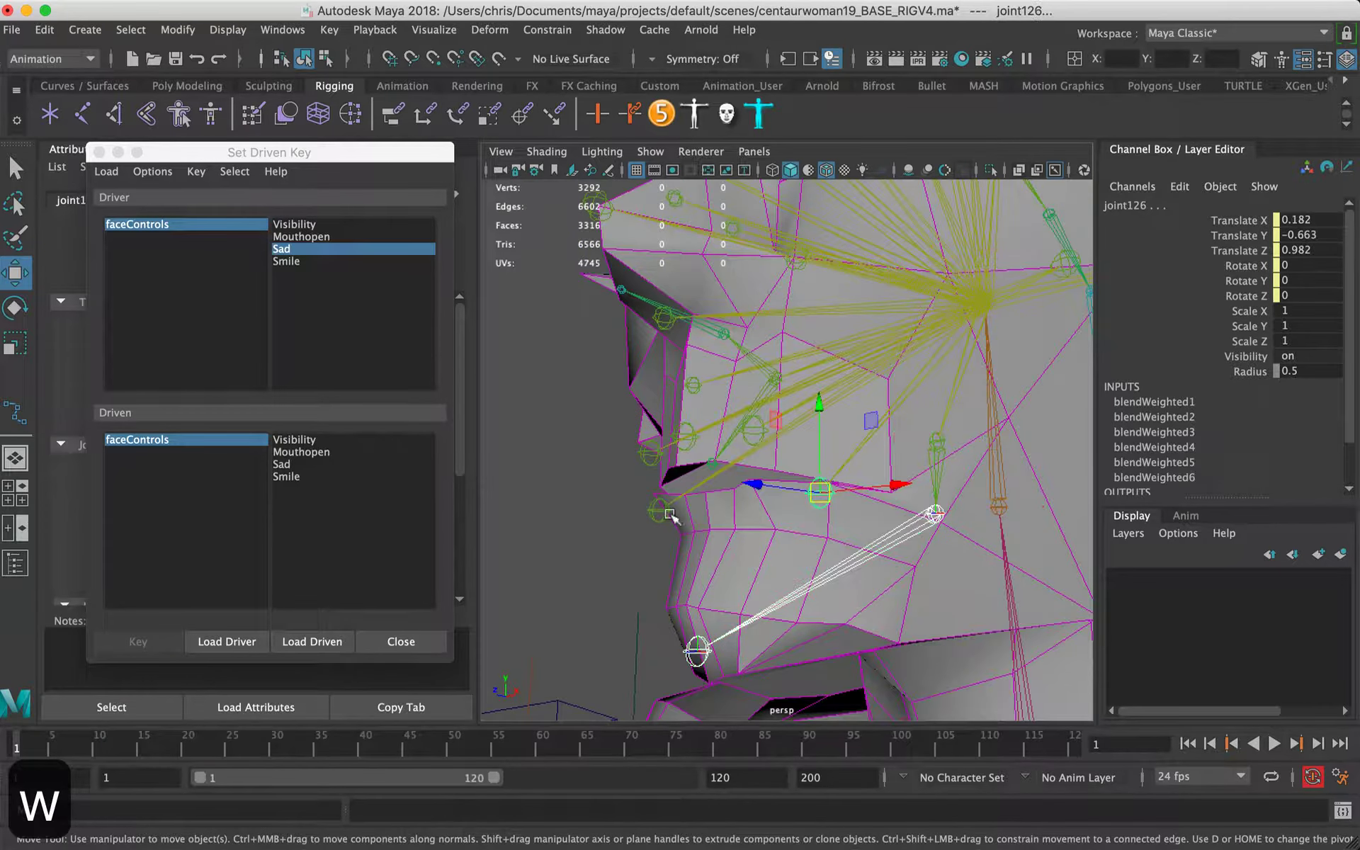
pyautogui.keyDown('shift'); pyautogui.click(662, 510); pyautogui.keyUp('shift')
# Step: Add the upper-lip joints joint125, joint124 and joint141 and the outer cheek joint131 to the selection
pyautogui.keyDown('alt'); pyautogui.moveTo(663, 510); pyautogui.dragTo(747, 457); pyautogui.keyUp('alt')
pyautogui.keyDown('shift'); pyautogui.click(853, 423); pyautogui.keyUp('shift')
pyautogui.keyDown('shift'); pyautogui.click(765, 423); pyautogui.keyUp('shift')
pyautogui.keyDown('shift'); pyautogui.click(695, 436); pyautogui.keyUp('shift')
pyautogui.keyDown('shift'); pyautogui.click(919, 416); pyautogui.keyUp('shift')
# Step: Add the remaining cheek joints, joint144, joint143 and joint145, to the selection
pyautogui.keyDown('alt'); pyautogui.moveTo(818, 431); pyautogui.dragTo(1025, 381); pyautogui.keyUp('alt')
pyautogui.keyDown('shift'); pyautogui.click(719, 381); pyautogui.keyUp('shift')
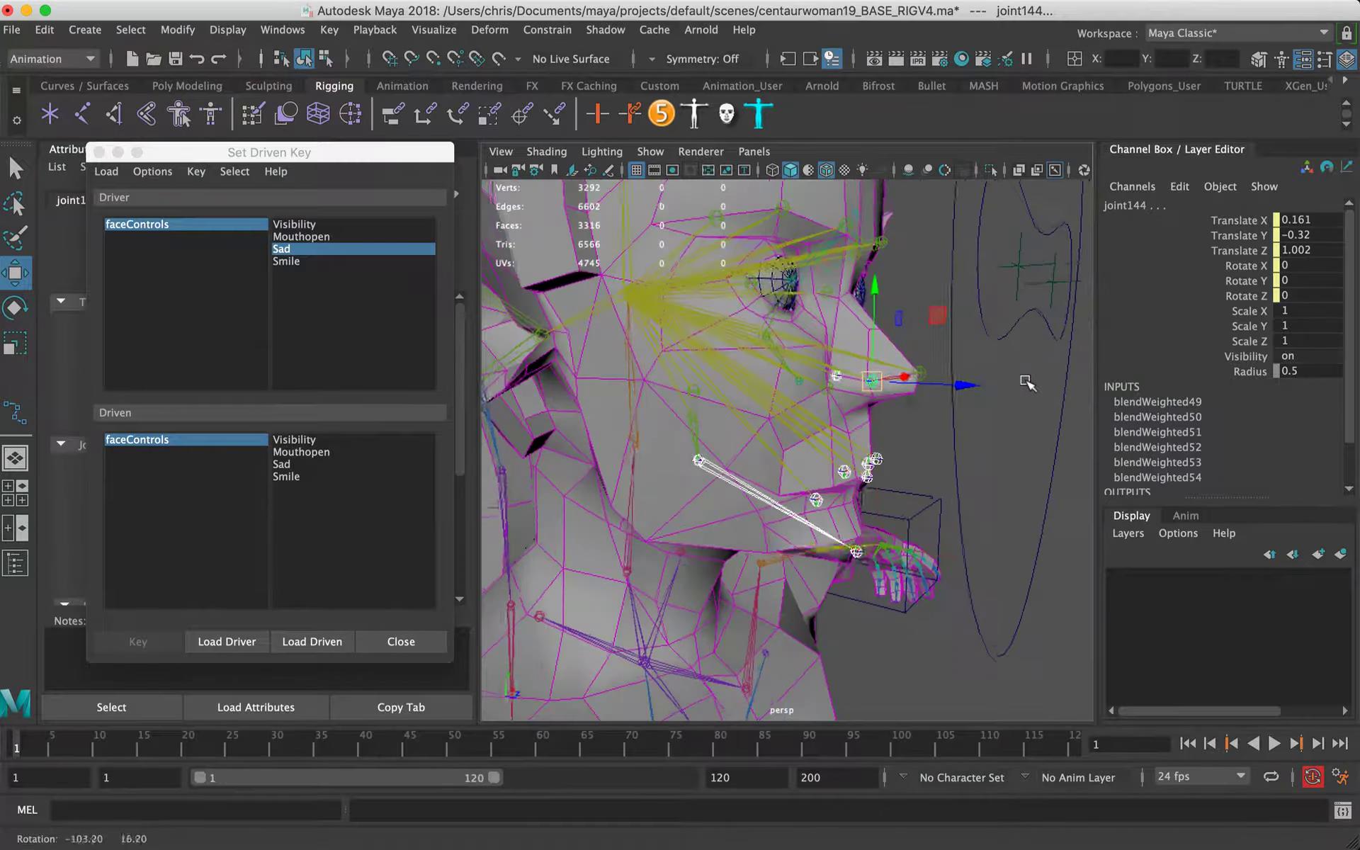
pyautogui.keyDown('shift'); pyautogui.click(696, 391); pyautogui.keyUp('shift')
pyautogui.keyDown('alt'); pyautogui.moveTo(696, 392); pyautogui.dragTo(814, 477); pyautogui.keyUp('alt')
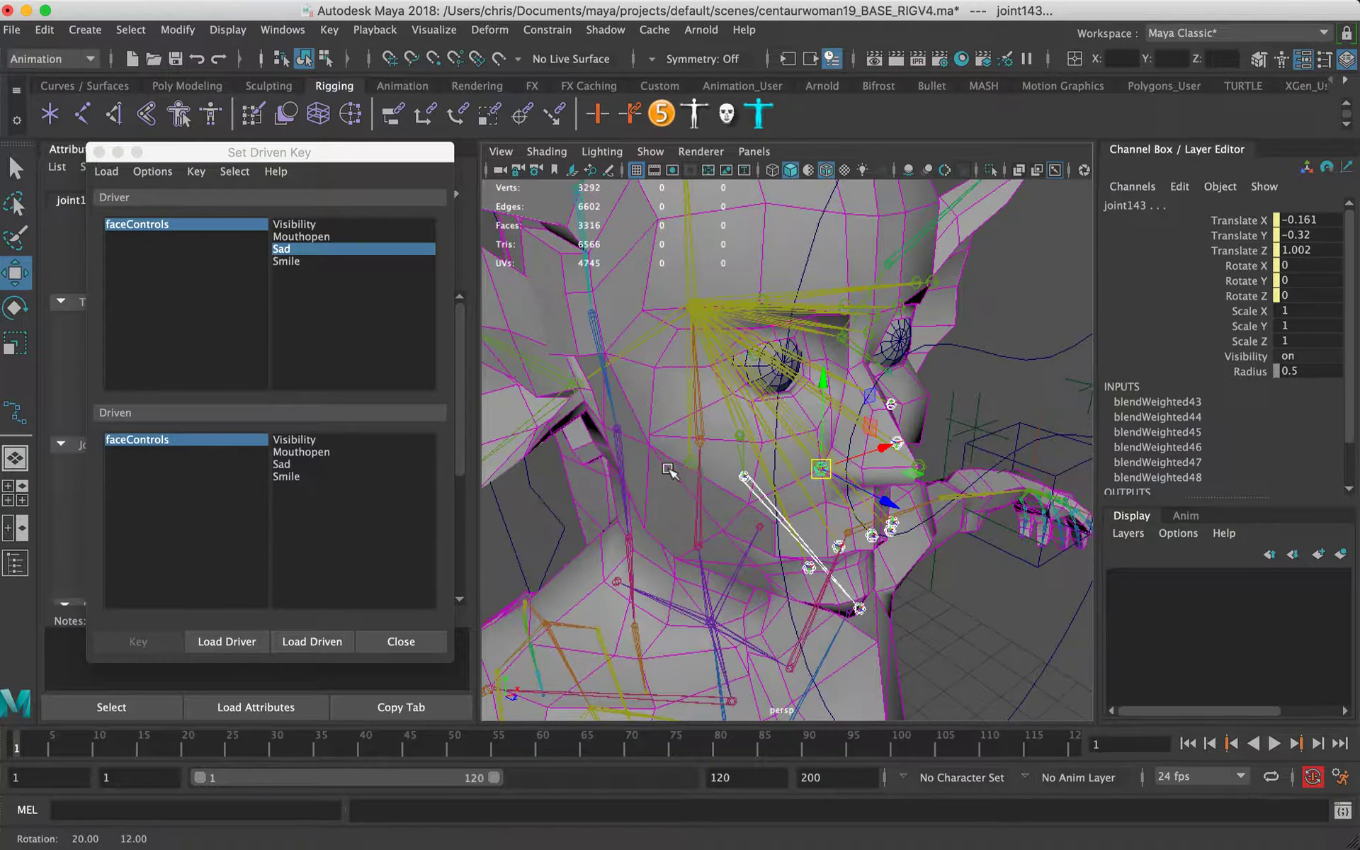
pyautogui.keyDown('alt'); pyautogui.moveTo(712, 468); pyautogui.dragTo(569, 325); pyautogui.keyUp('alt')
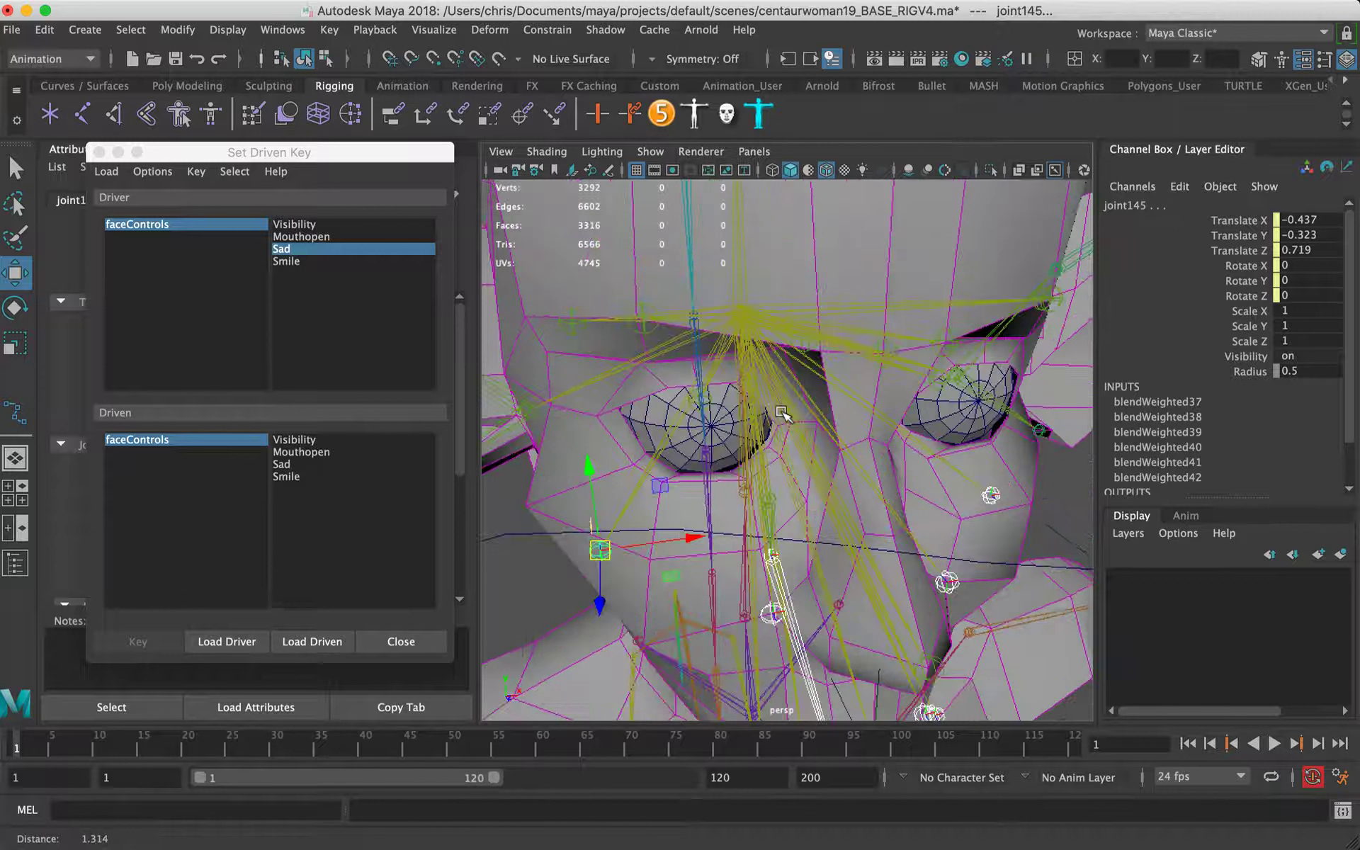
# Step: Add the brow joints on both sides and in the centre, joint148 through joint130, to the selection
pyautogui.click(572, 322)
pyautogui.keyDown('shift'); pyautogui.click(641, 319); pyautogui.keyUp('shift')
pyautogui.keyDown('alt'); pyautogui.moveTo(803, 336); pyautogui.dragTo(783, 284); pyautogui.keyUp('alt')
pyautogui.keyDown('shift'); pyautogui.click(778, 211); pyautogui.keyUp('shift')
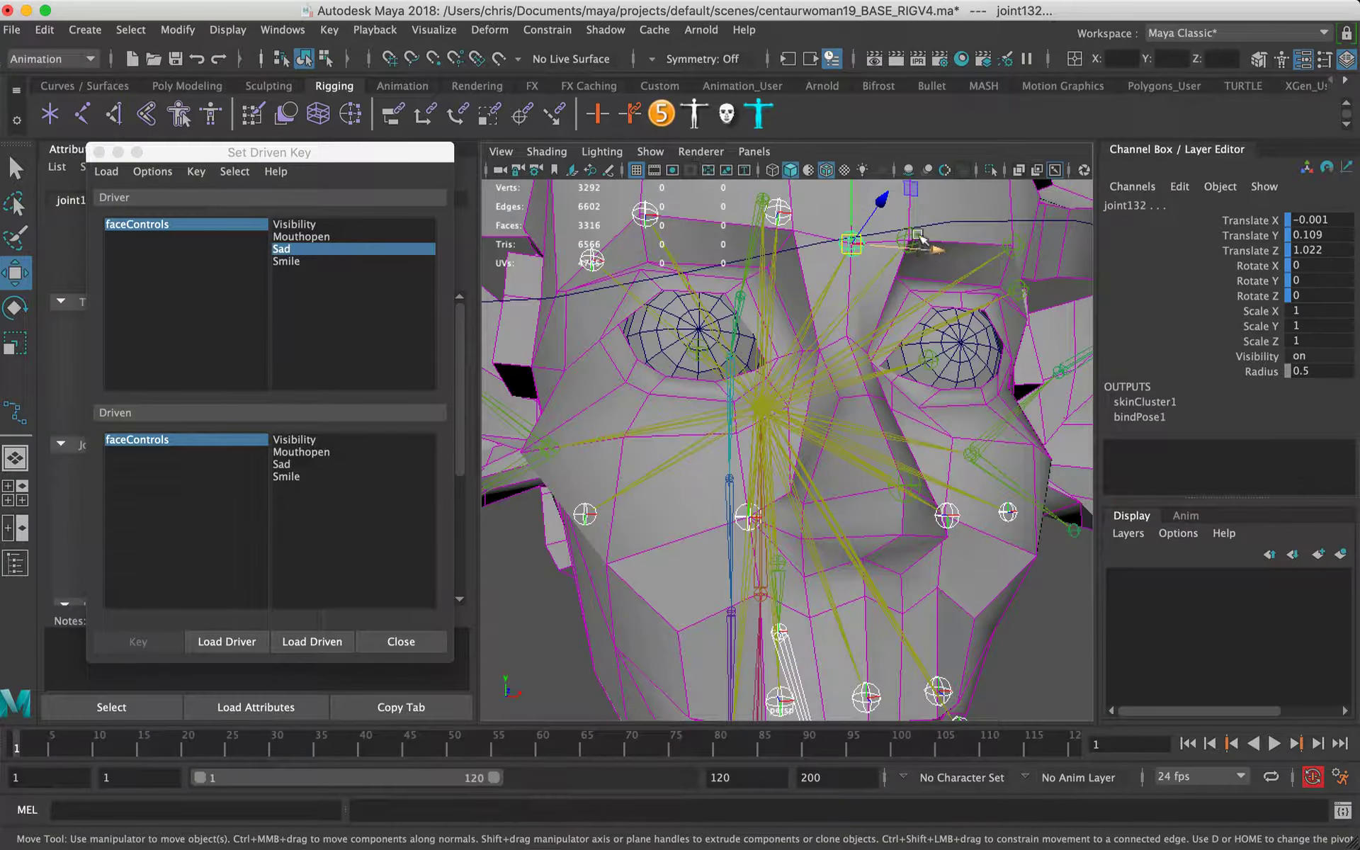
pyautogui.keyDown('alt'); pyautogui.moveTo(1002, 230); pyautogui.dragTo(909, 265); pyautogui.keyUp('alt')
pyautogui.keyDown('shift'); pyautogui.click(893, 260); pyautogui.keyUp('shift')
pyautogui.keyDown('shift'); pyautogui.click(947, 308); pyautogui.keyUp('shift')
# Step: Load the selected face joints as the driven objects, replacing the faceControls curve
pyautogui.keyDown('alt'); pyautogui.moveTo(971, 345); pyautogui.dragTo(686, 331, button='right'); pyautogui.keyUp('alt')
pyautogui.moveTo(685, 331)
pyautogui.keyDown('alt'); pyautogui.mouseDown()
pyautogui.moveTo(661, 452)
pyautogui.moveTo(614, 437)
pyautogui.moveTo(685, 302)
pyautogui.mouseUp(); pyautogui.keyUp('alt')
pyautogui.click(116, 174)
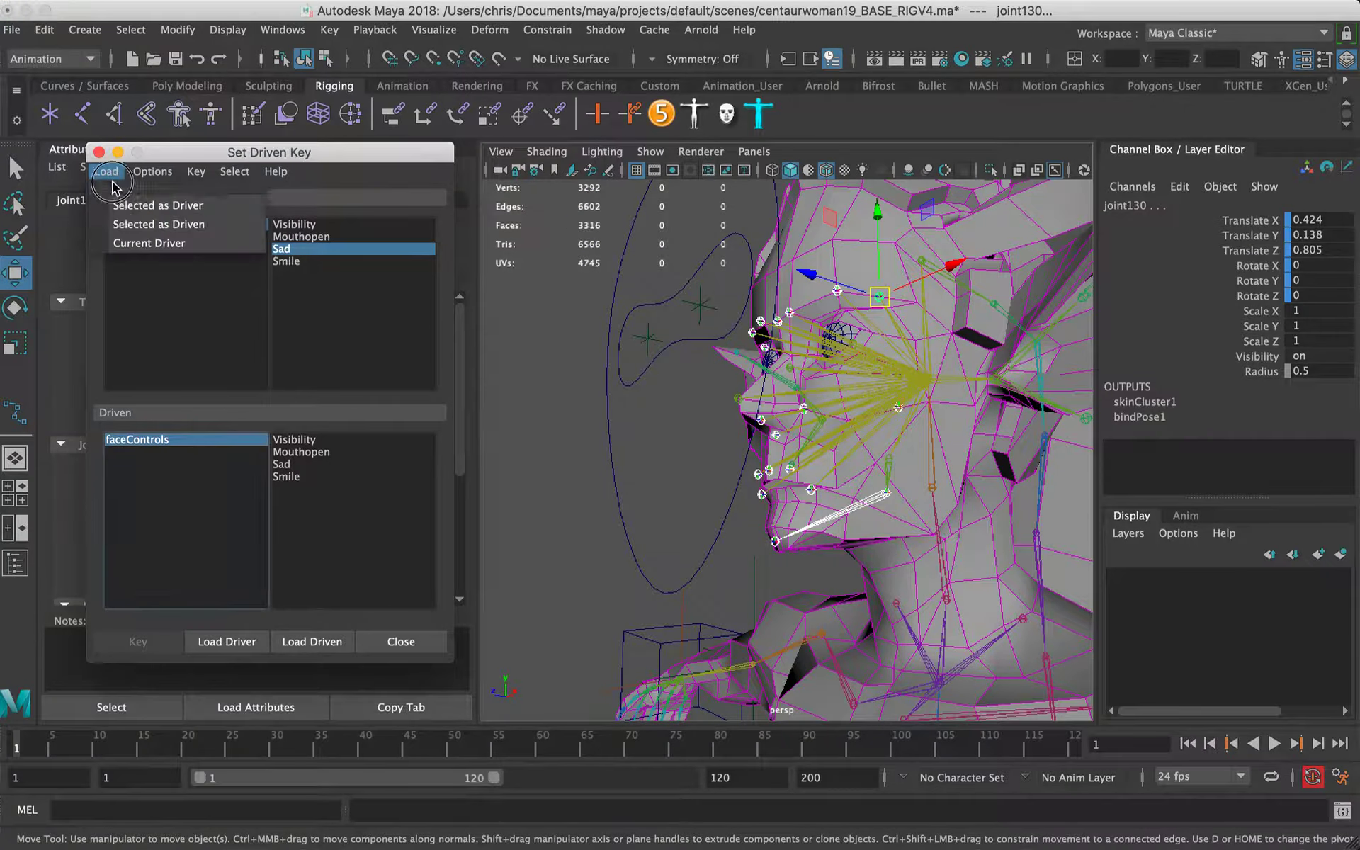
pyautogui.click(154, 225)
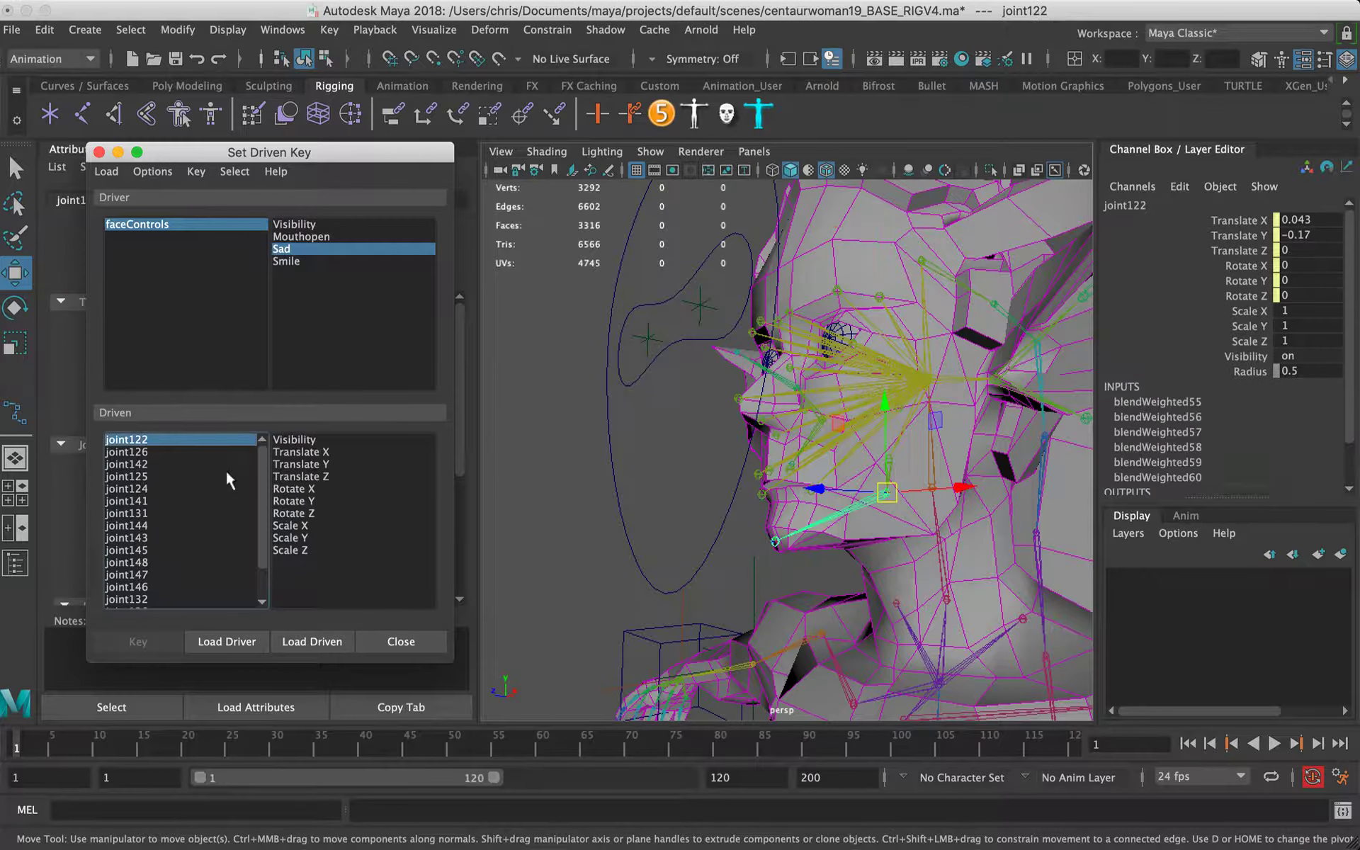
# Step: Select all the driven joints with their Translate and Rotate attributes, reselect the faceControls curve and key the neutral pose at Sad 0
pyautogui.keyDown('shift'); pyautogui.click(151, 599); pyautogui.keyUp('shift')
pyautogui.click(316, 452)
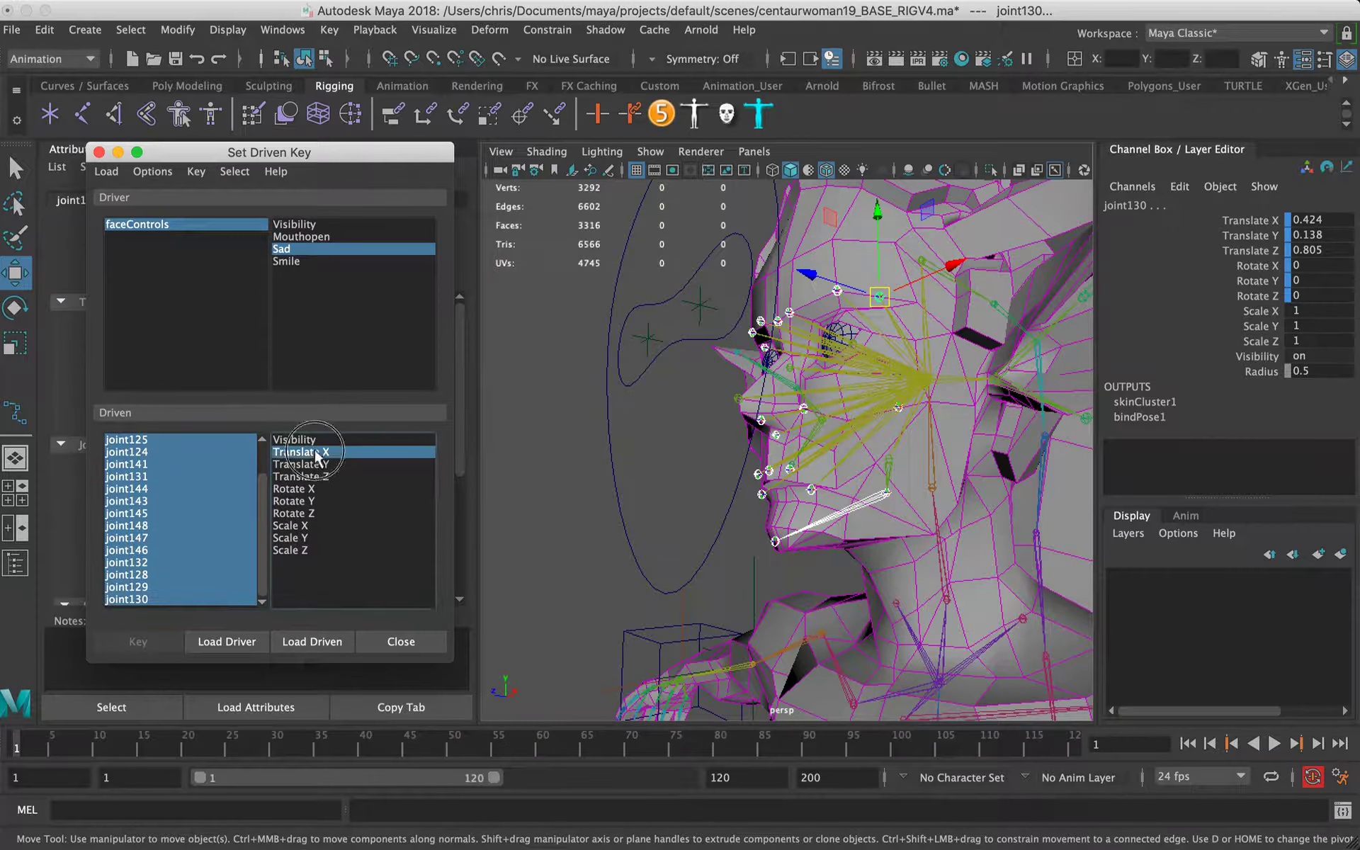
pyautogui.keyDown('shift'); pyautogui.click(311, 510); pyautogui.keyUp('shift')
pyautogui.click(609, 482)
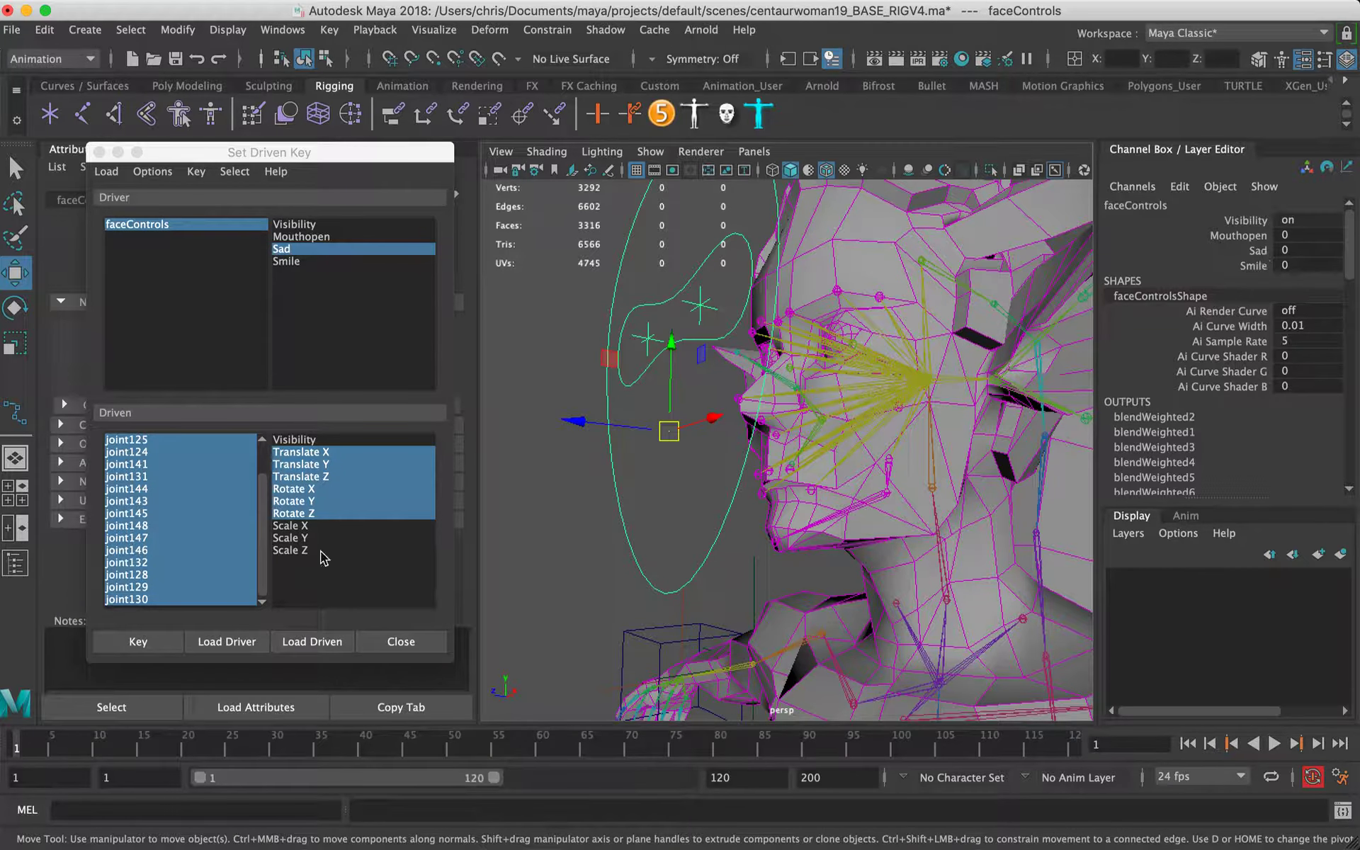
pyautogui.click(138, 641)
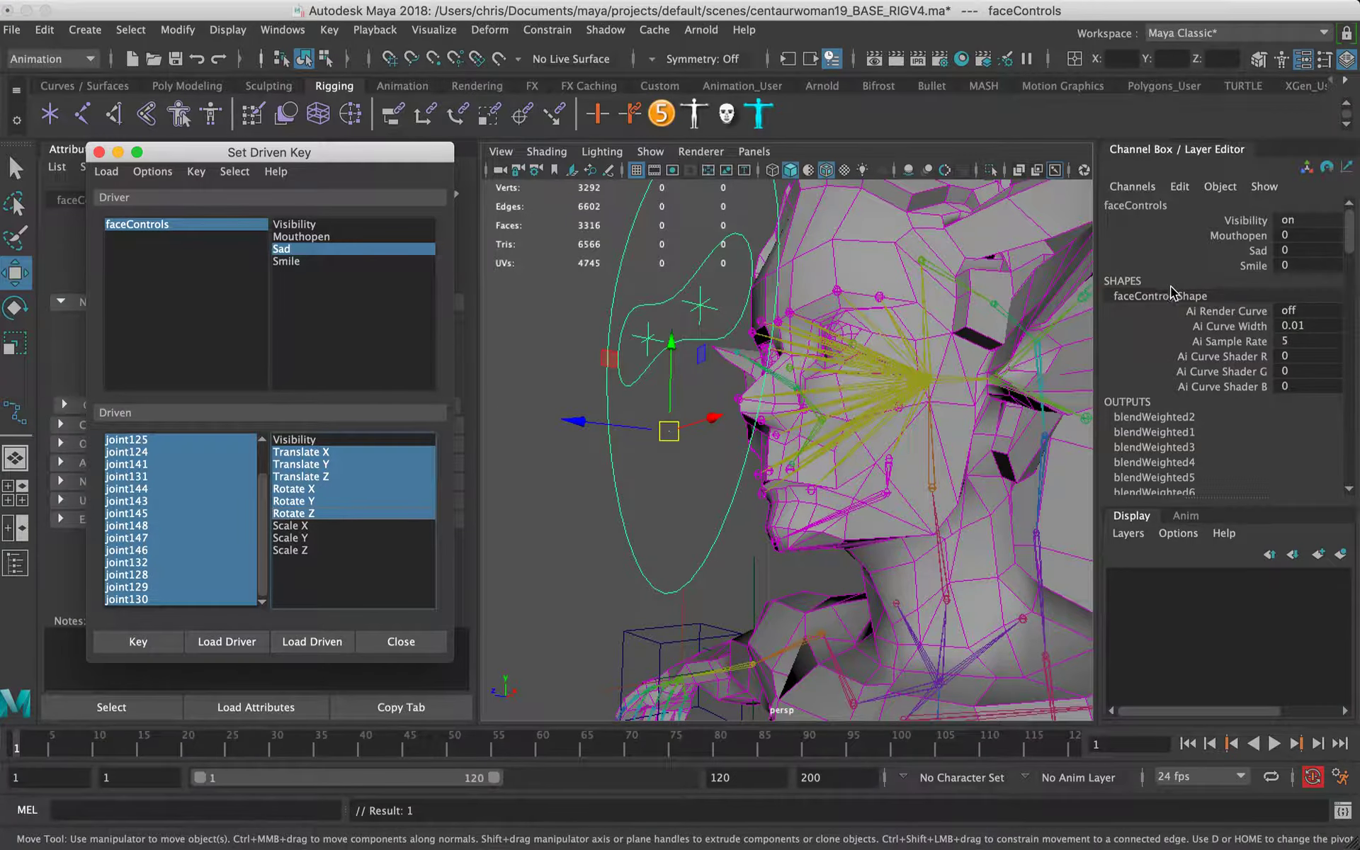
# Step: Rotate the jaw joint122 to about Rotate X 2.5 for the sad pose
pyautogui.keyDown('alt'); pyautogui.moveTo(757, 415); pyautogui.dragTo(801, 418); pyautogui.keyUp('alt')
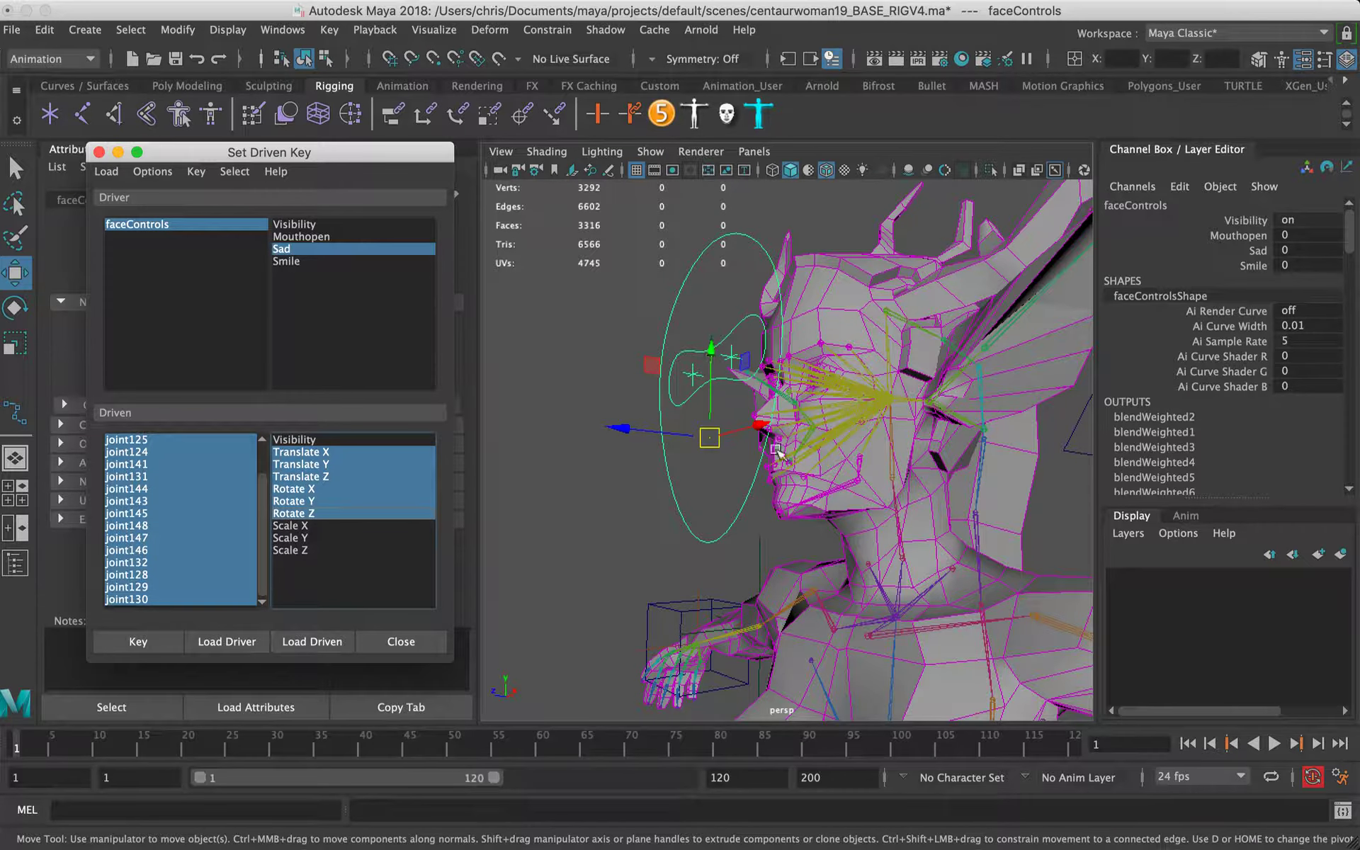
pyautogui.keyDown('alt'); pyautogui.moveTo(752, 498); pyautogui.dragTo(659, 468); pyautogui.keyUp('alt')
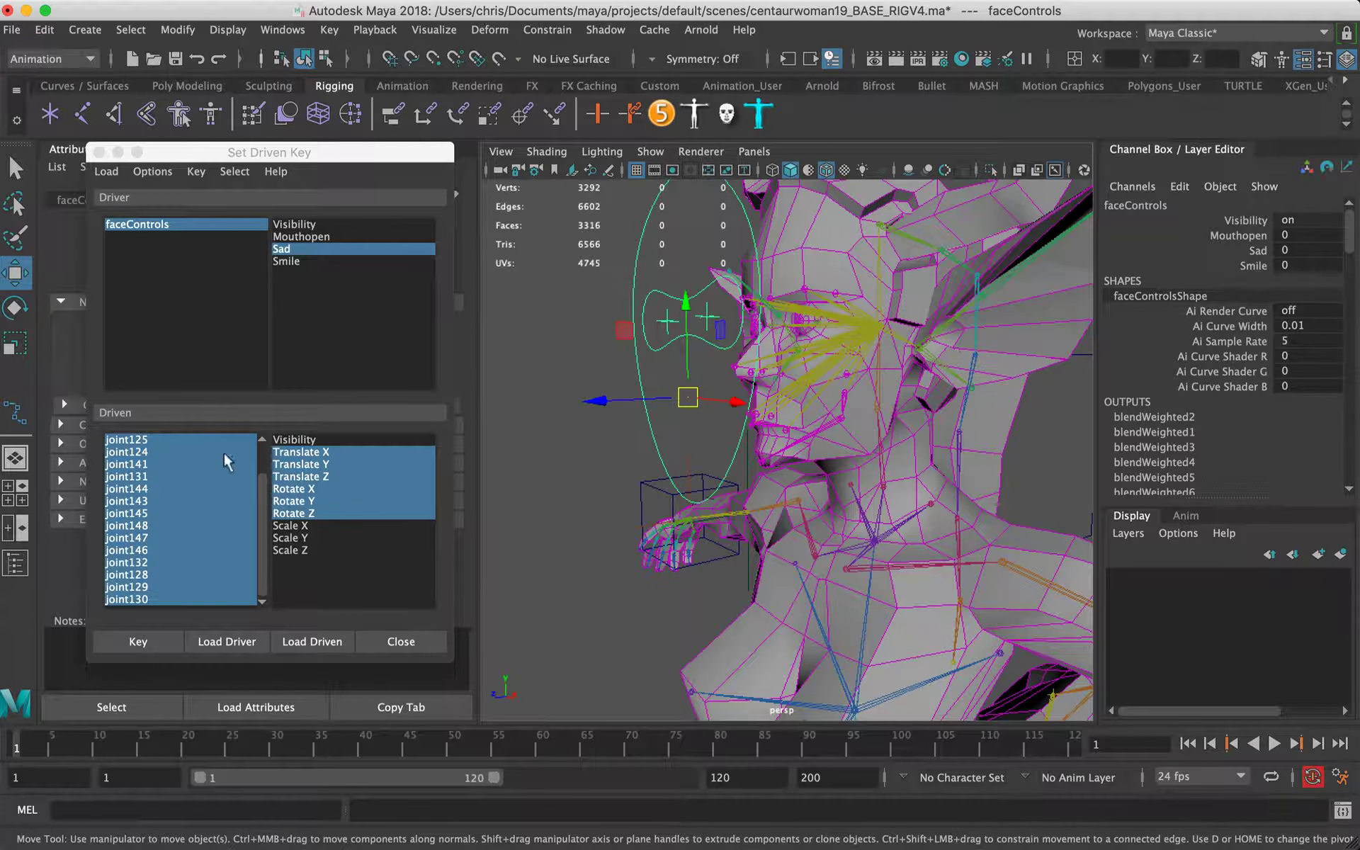
pyautogui.keyDown('alt'); pyautogui.moveTo(659, 404); pyautogui.dragTo(825, 362); pyautogui.keyUp('alt')
pyautogui.click(825, 370)
pyautogui.press('e')
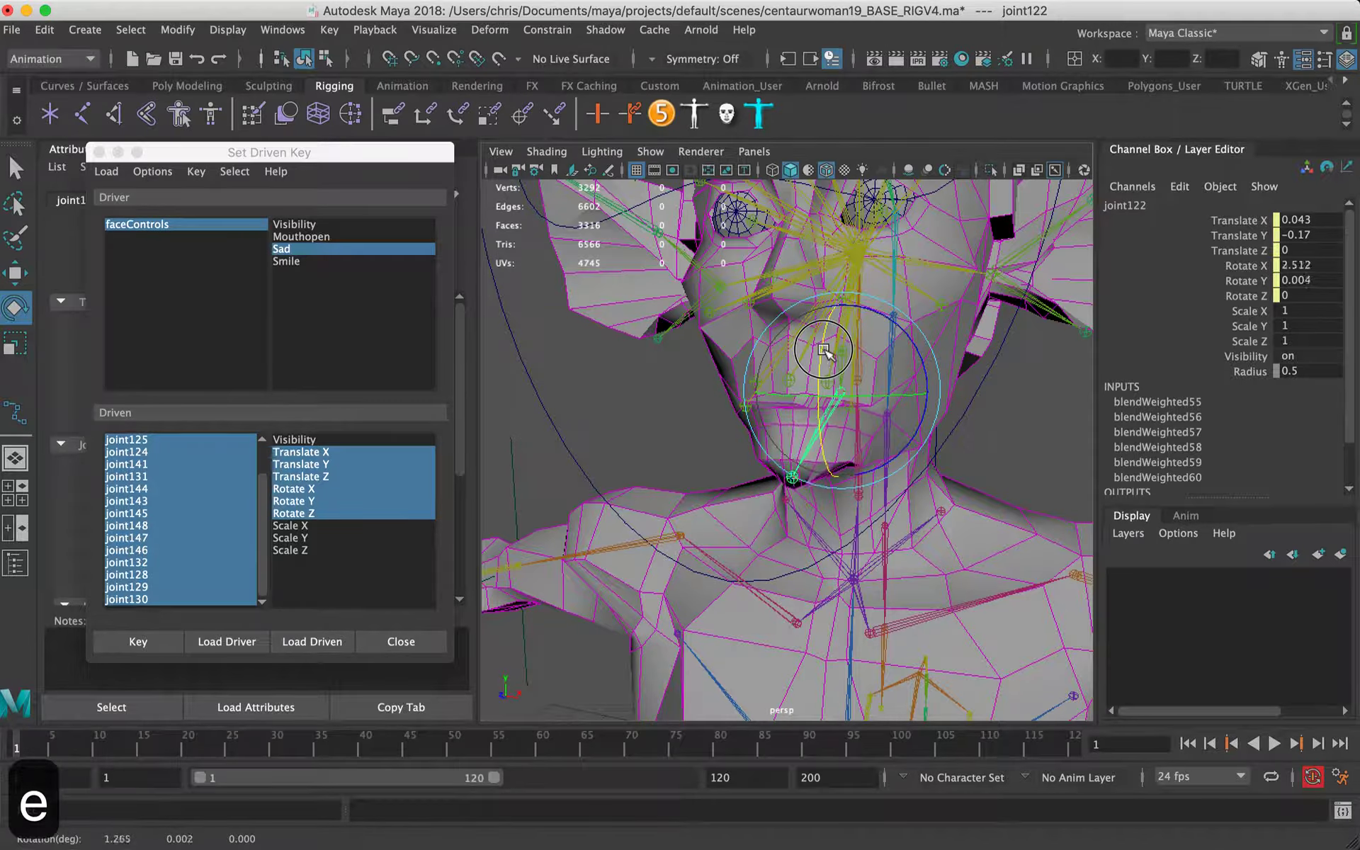
pyautogui.scroll(3, 679, 386)
# Step: Lower the mouth-corner joints to about Translate Y -0.707, joint125 to about -0.637 and joint124 to about -0.606
pyautogui.press('w')
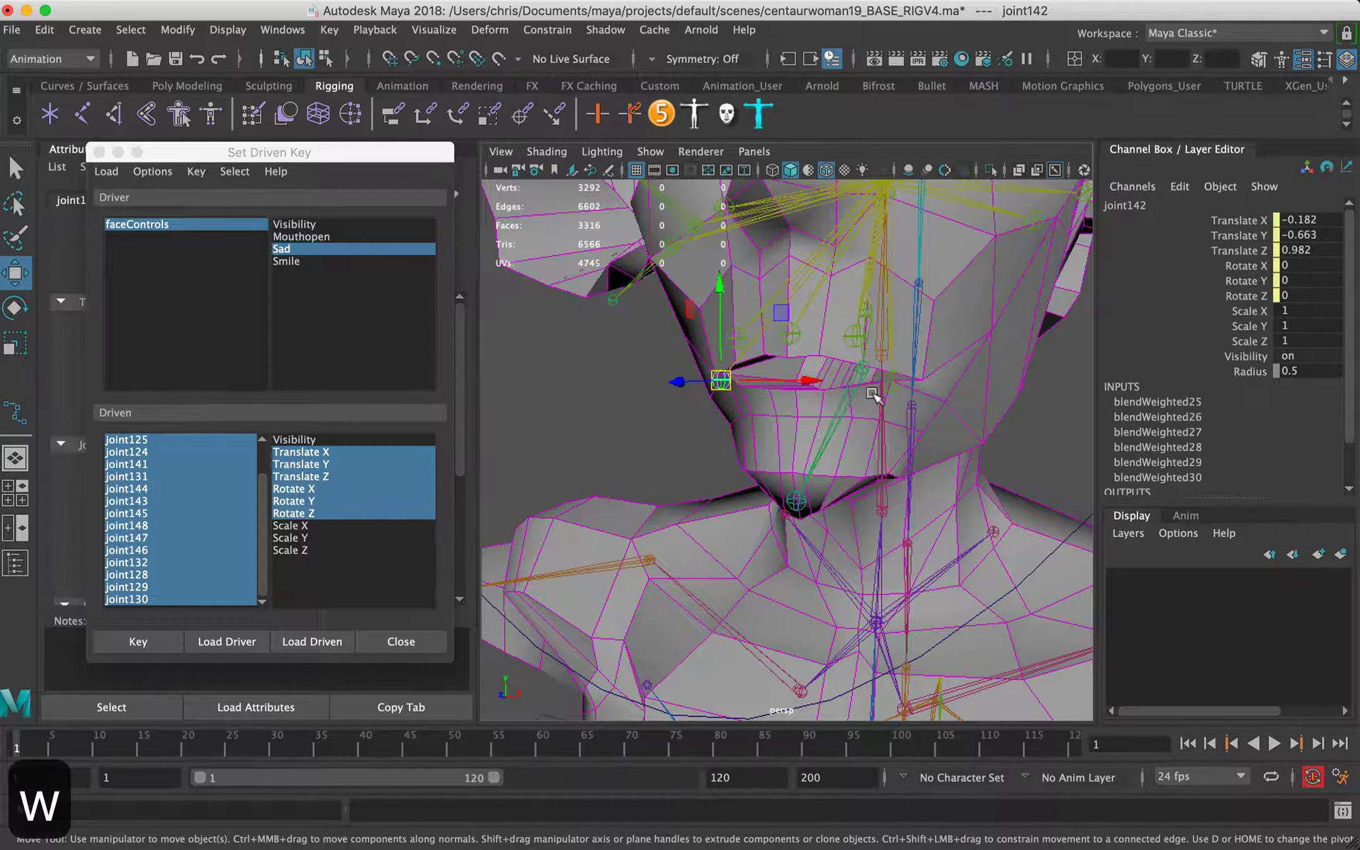
pyautogui.click(893, 382)
pyautogui.moveTo(888, 349); pyautogui.dragTo(890, 368)
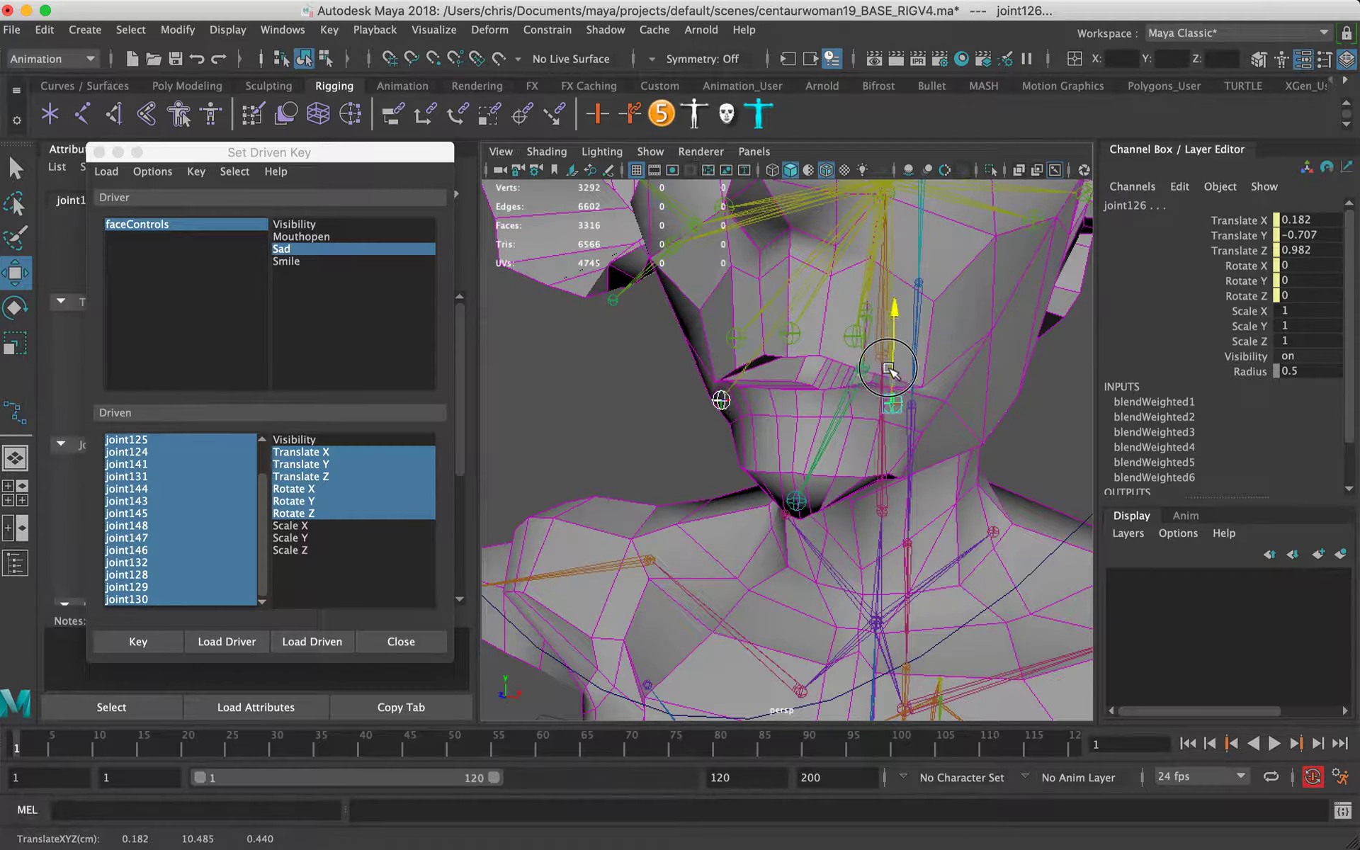
pyautogui.click(734, 339)
pyautogui.keyDown('shift'); pyautogui.click(859, 335); pyautogui.keyUp('shift')
pyautogui.moveTo(855, 286); pyautogui.dragTo(856, 289)
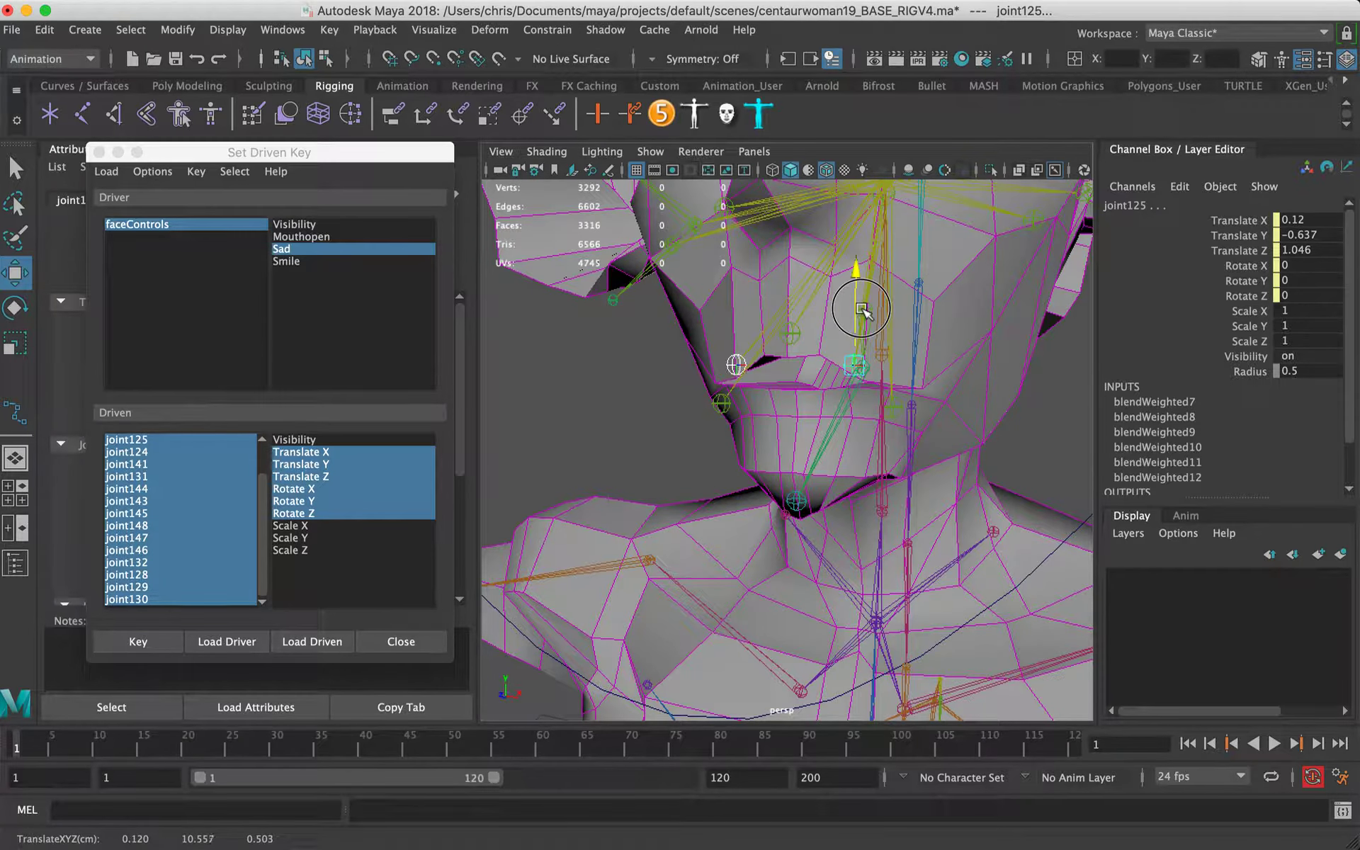
pyautogui.click(793, 342)
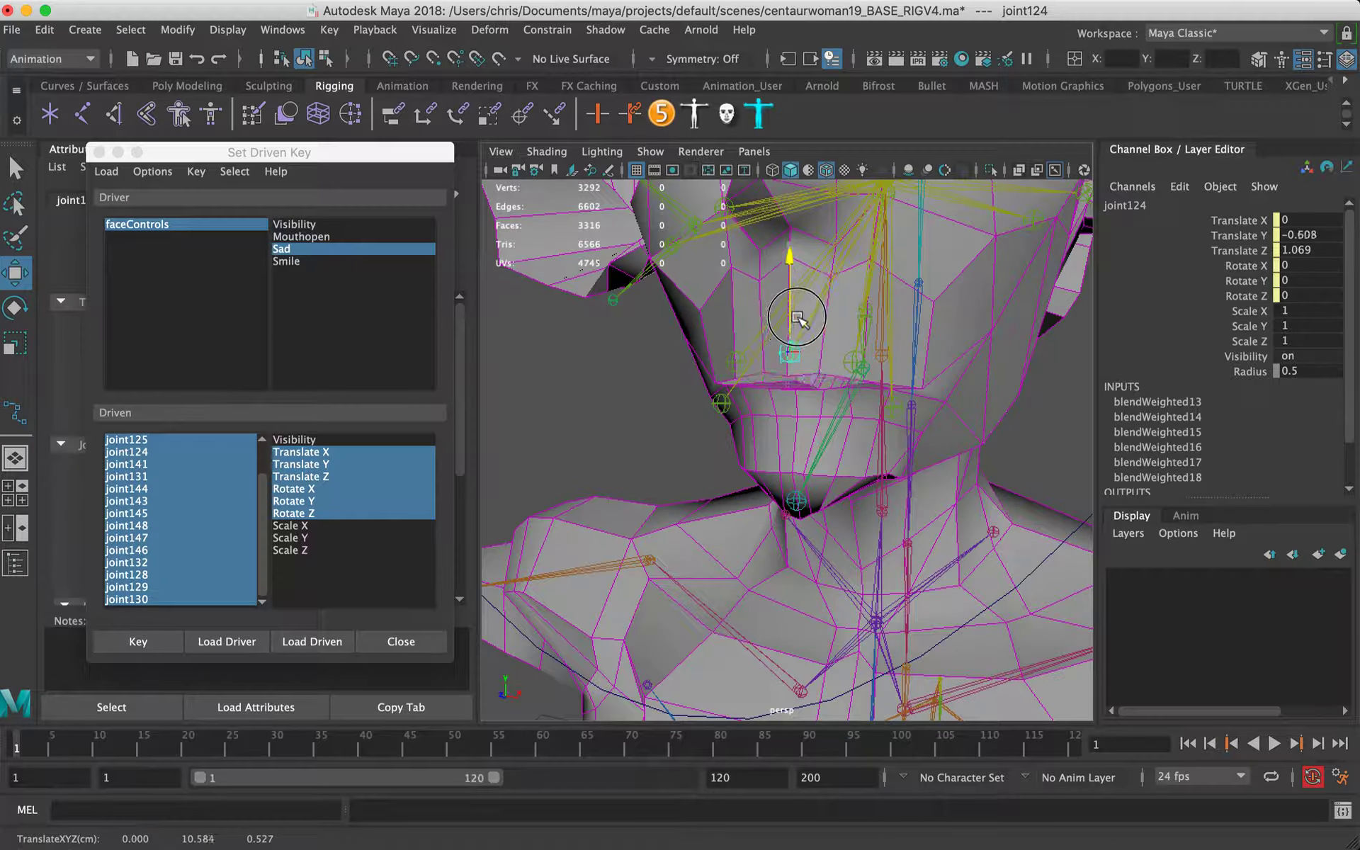
# Step: Select the inner cheek joints joint143 and joint144 together and adjust their height beside the nose
pyautogui.keyDown('alt'); pyautogui.moveTo(916, 334); pyautogui.dragTo(792, 355, button='right'); pyautogui.keyUp('alt')
pyautogui.keyDown('alt'); pyautogui.moveTo(792, 355); pyautogui.dragTo(889, 384); pyautogui.keyUp('alt')
pyautogui.keyDown('alt'); pyautogui.moveTo(815, 342); pyautogui.dragTo(792, 389, button='middle'); pyautogui.keyUp('alt')
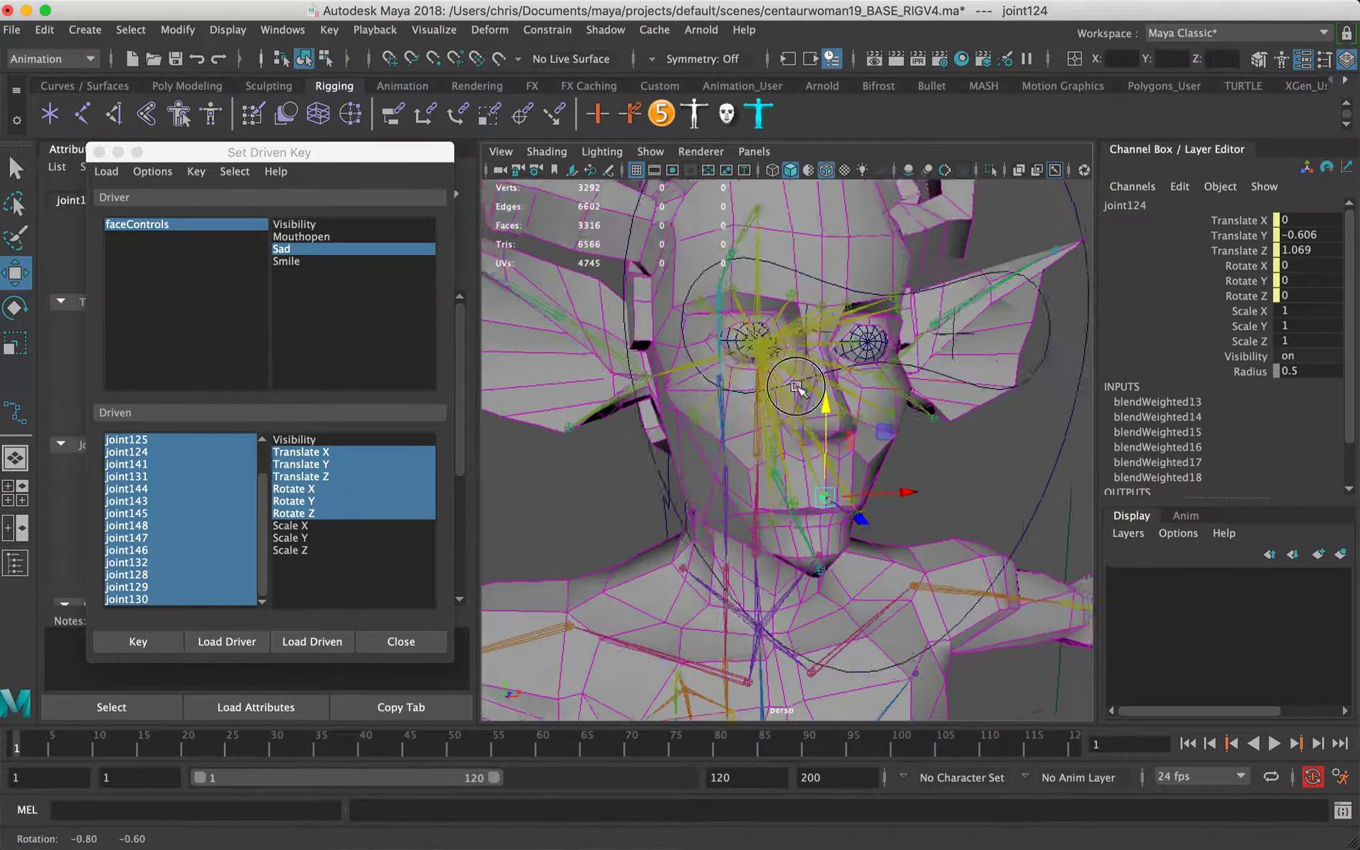
pyautogui.keyDown('alt'); pyautogui.moveTo(792, 389); pyautogui.dragTo(892, 381, button='right'); pyautogui.keyUp('alt')
pyautogui.click(799, 386)
pyautogui.keyDown('alt'); pyautogui.moveTo(894, 400); pyautogui.dragTo(822, 416); pyautogui.keyUp('alt')
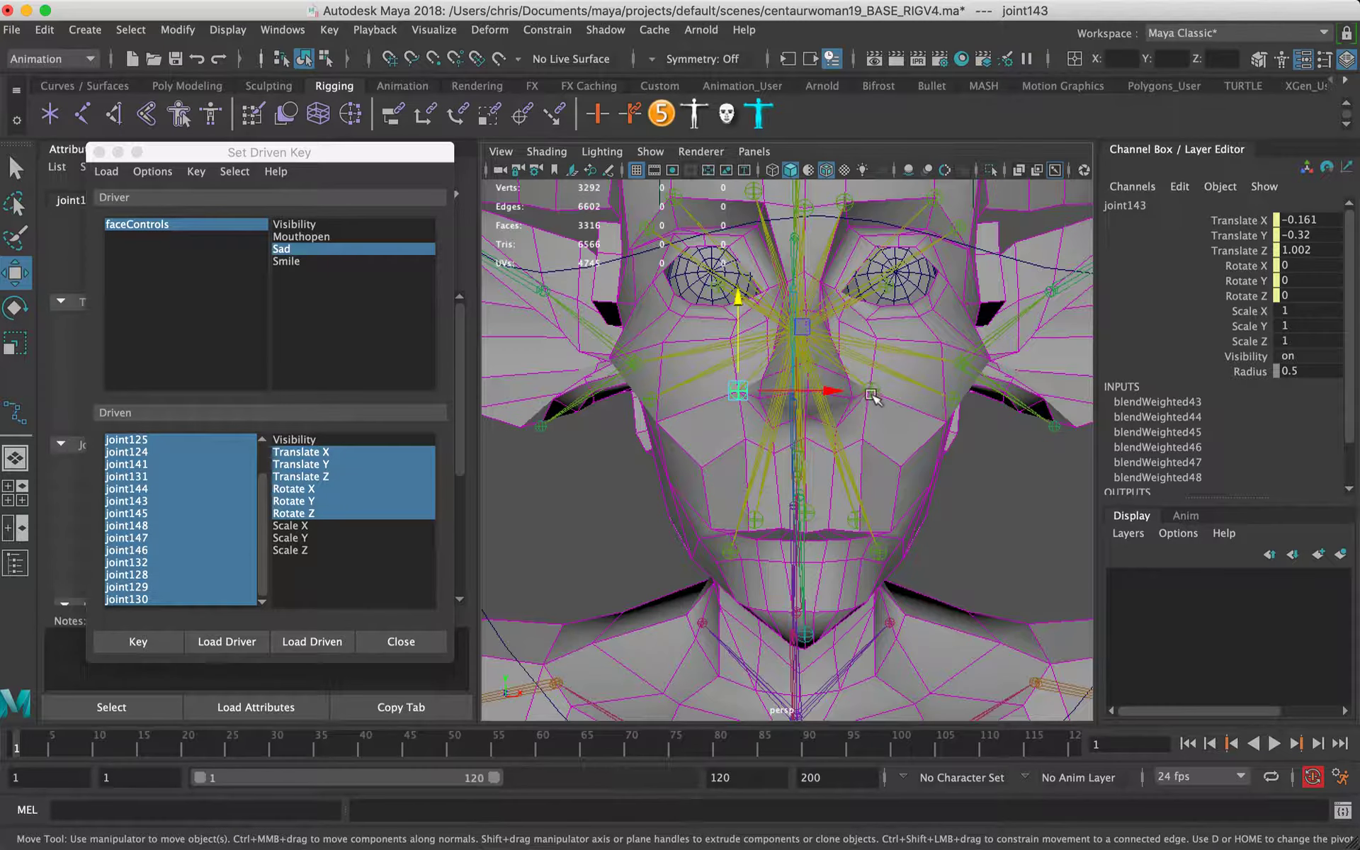
pyautogui.keyDown('shift'); pyautogui.click(874, 395); pyautogui.keyUp('shift')
pyautogui.moveTo(861, 355); pyautogui.dragTo(874, 339)
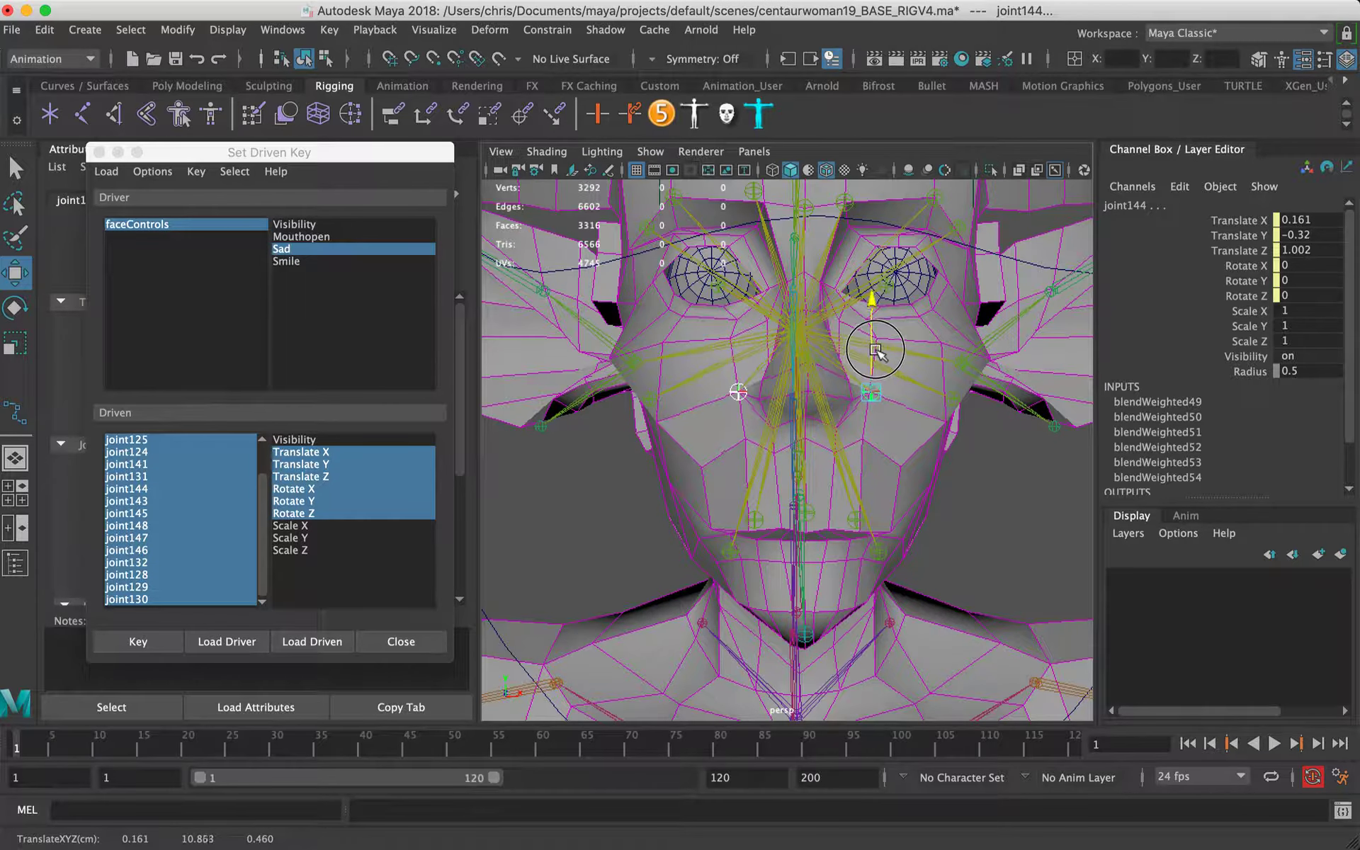
# Step: Lower the outer cheek joints joint145 and joint131 together, with joint131 at about Translate Y -0.345
pyautogui.click(652, 397)
pyautogui.click(953, 400)
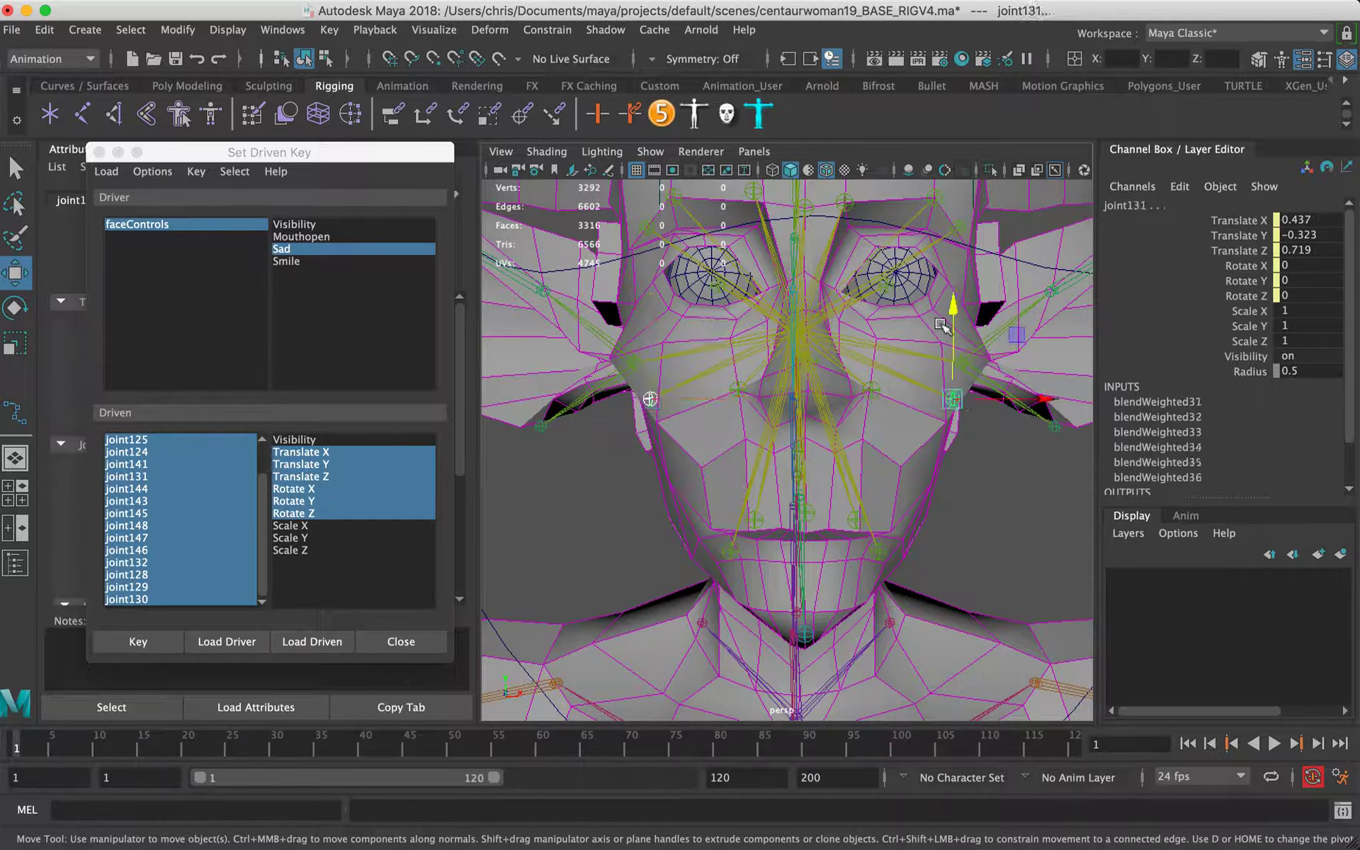
pyautogui.keyDown('alt'); pyautogui.moveTo(718, 334); pyautogui.dragTo(814, 368); pyautogui.keyUp('alt')
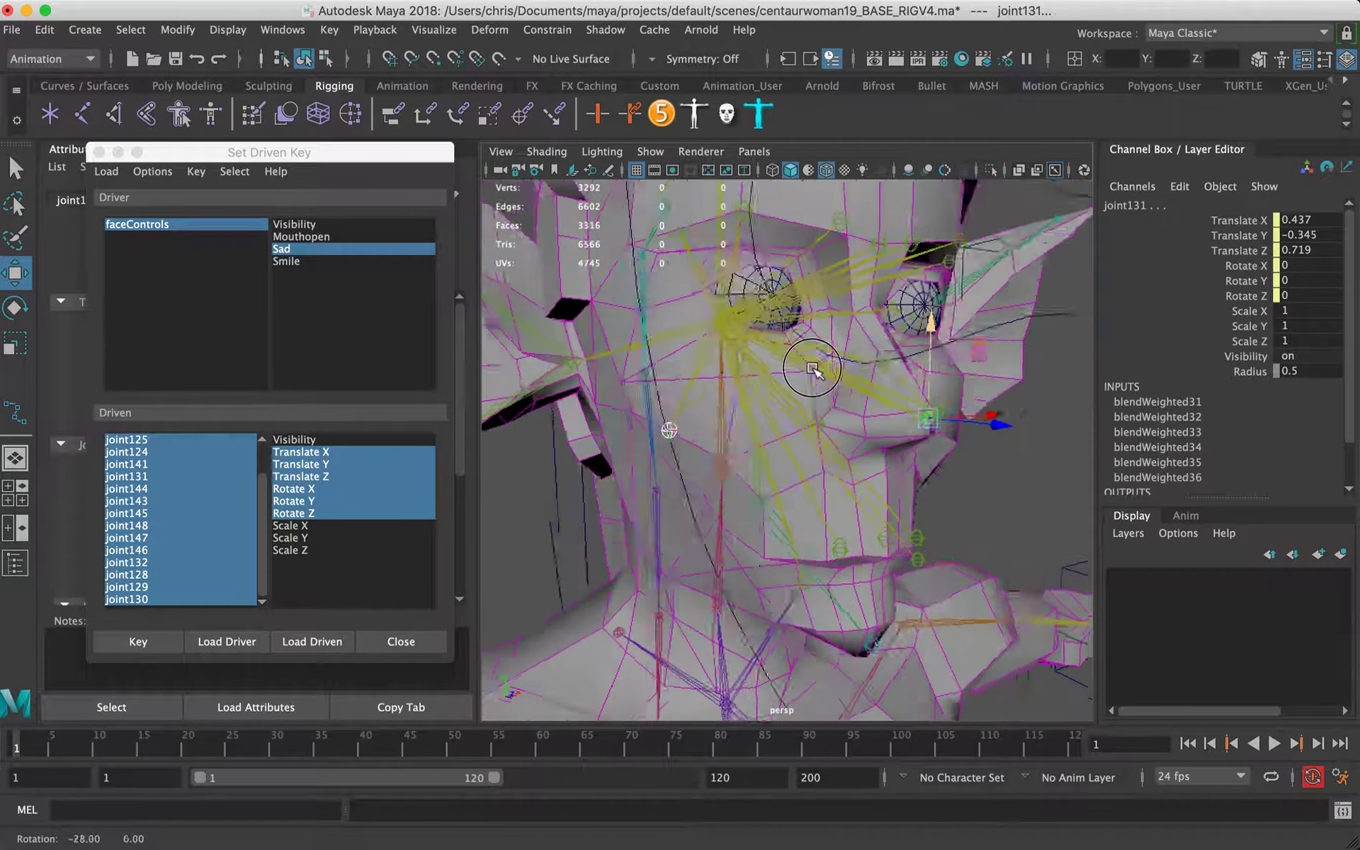
pyautogui.keyDown('alt'); pyautogui.moveTo(814, 368); pyautogui.dragTo(829, 453, button='middle'); pyautogui.keyUp('alt')
# Step: Reposition the centre and side brow joints for a sad expression, with joint147 at about Translate Y 0.051
pyautogui.keyDown('alt'); pyautogui.moveTo(871, 383); pyautogui.dragTo(847, 263); pyautogui.keyUp('alt')
pyautogui.click(837, 324)
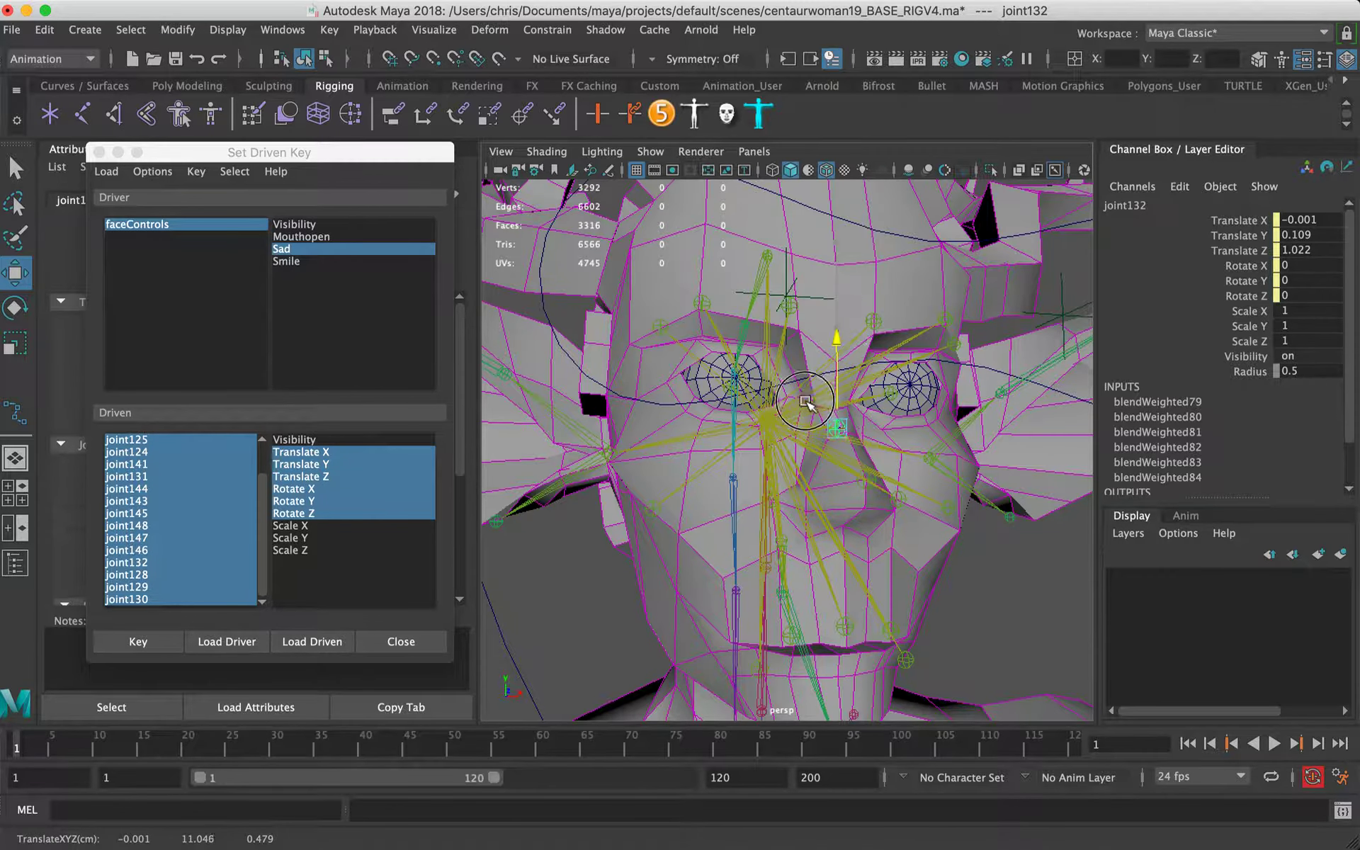
pyautogui.moveTo(701, 304); pyautogui.dragTo(690, 347)
pyautogui.keyDown('alt'); pyautogui.moveTo(816, 351); pyautogui.dragTo(940, 354); pyautogui.keyUp('alt')
pyautogui.keyDown('alt'); pyautogui.moveTo(929, 378); pyautogui.dragTo(878, 376, button='right'); pyautogui.keyUp('alt')
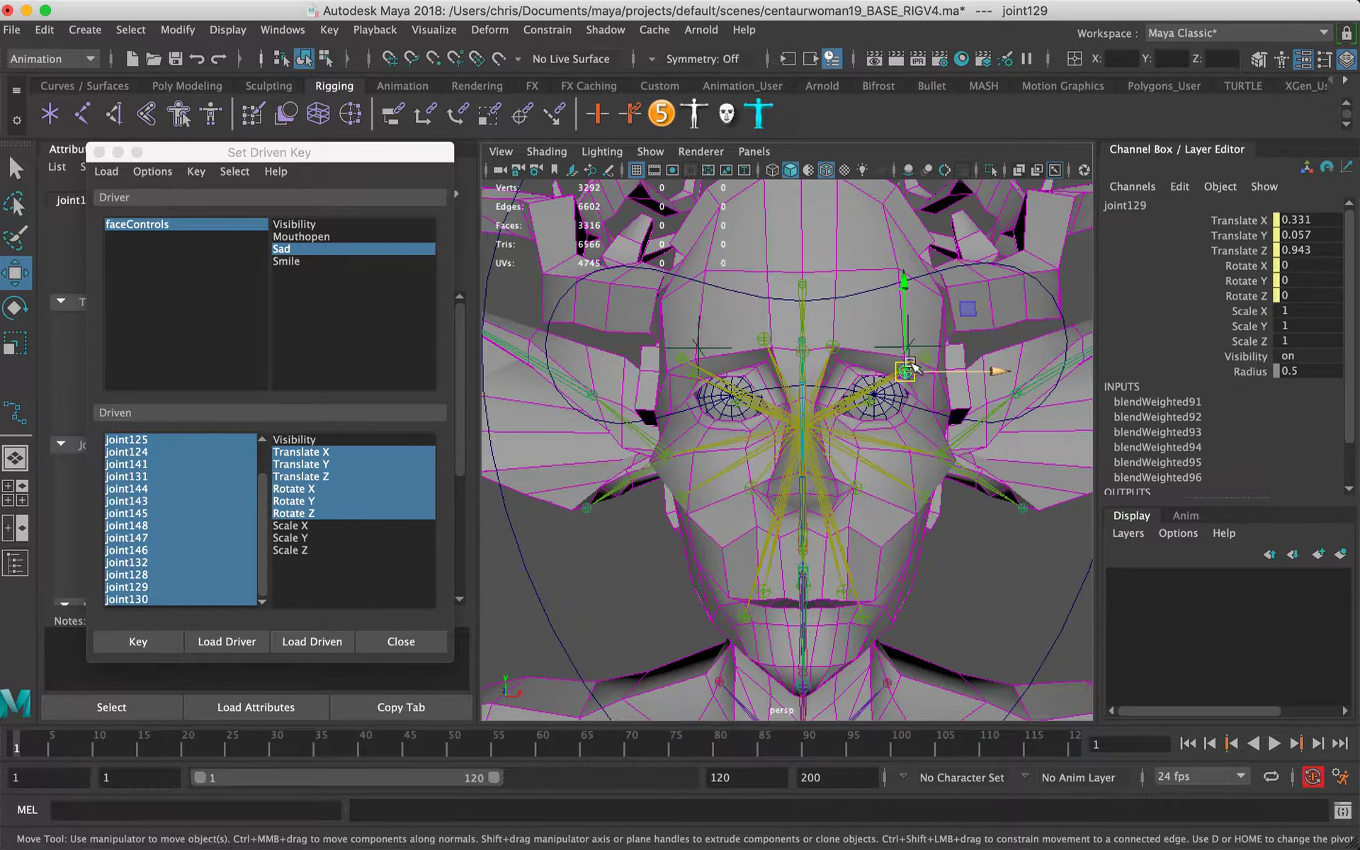
pyautogui.moveTo(881, 379); pyautogui.dragTo(896, 352)
pyautogui.keyDown('alt'); pyautogui.moveTo(672, 365); pyautogui.dragTo(719, 358); pyautogui.keyUp('alt')
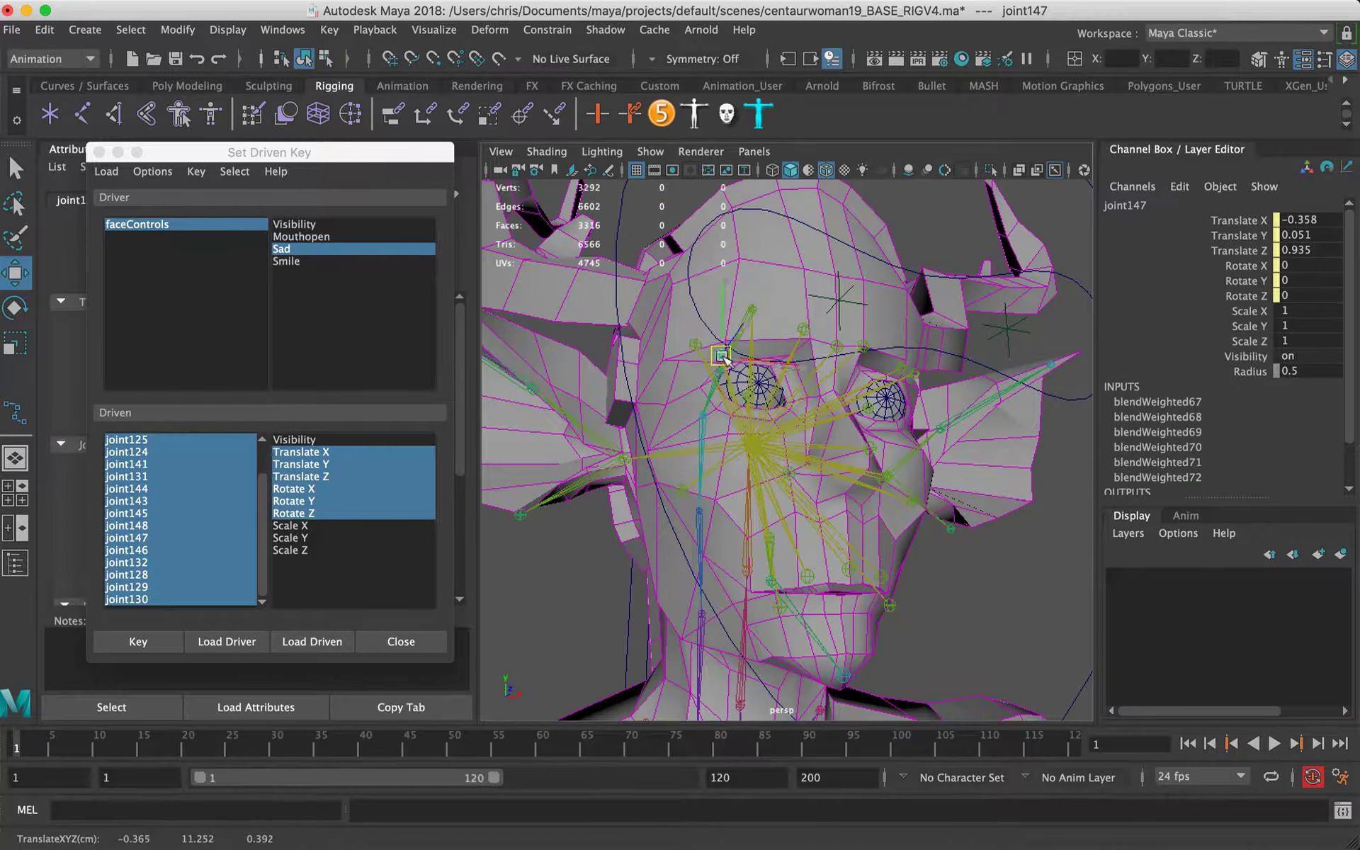
# Step: Try to key the sad pose on all the driven joints
pyautogui.keyDown('alt'); pyautogui.moveTo(894, 383); pyautogui.dragTo(592, 365); pyautogui.keyUp('alt')
pyautogui.moveTo(261, 513); pyautogui.dragTo(242, 583)
pyautogui.click(133, 640)
# Step: Select the faceControls curve and set its Sad attribute to 5
pyautogui.keyDown('alt'); pyautogui.moveTo(532, 542); pyautogui.dragTo(523, 527, button='right'); pyautogui.keyUp('alt')
pyautogui.click(567, 492)
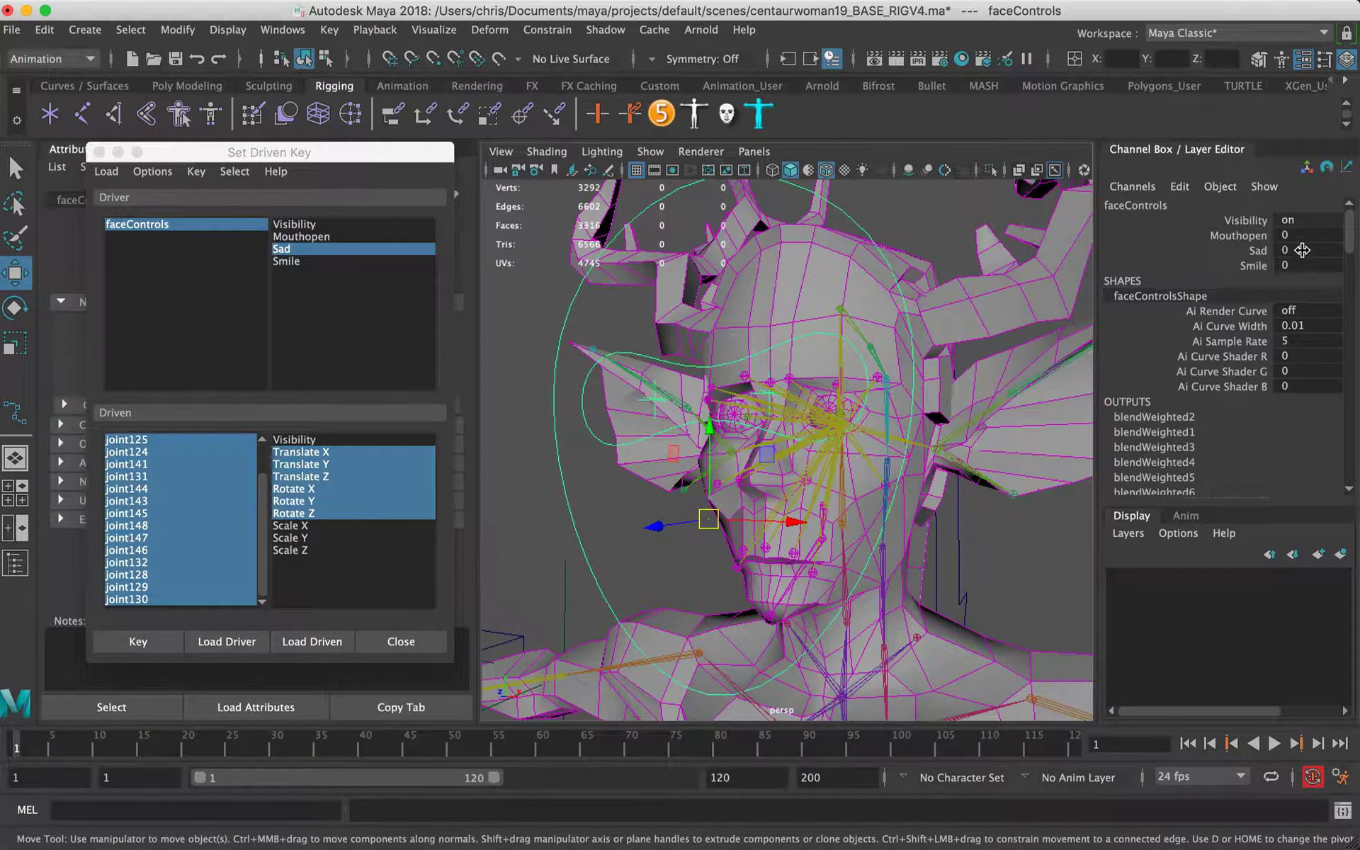
pyautogui.write('5')
pyautogui.press('Return')
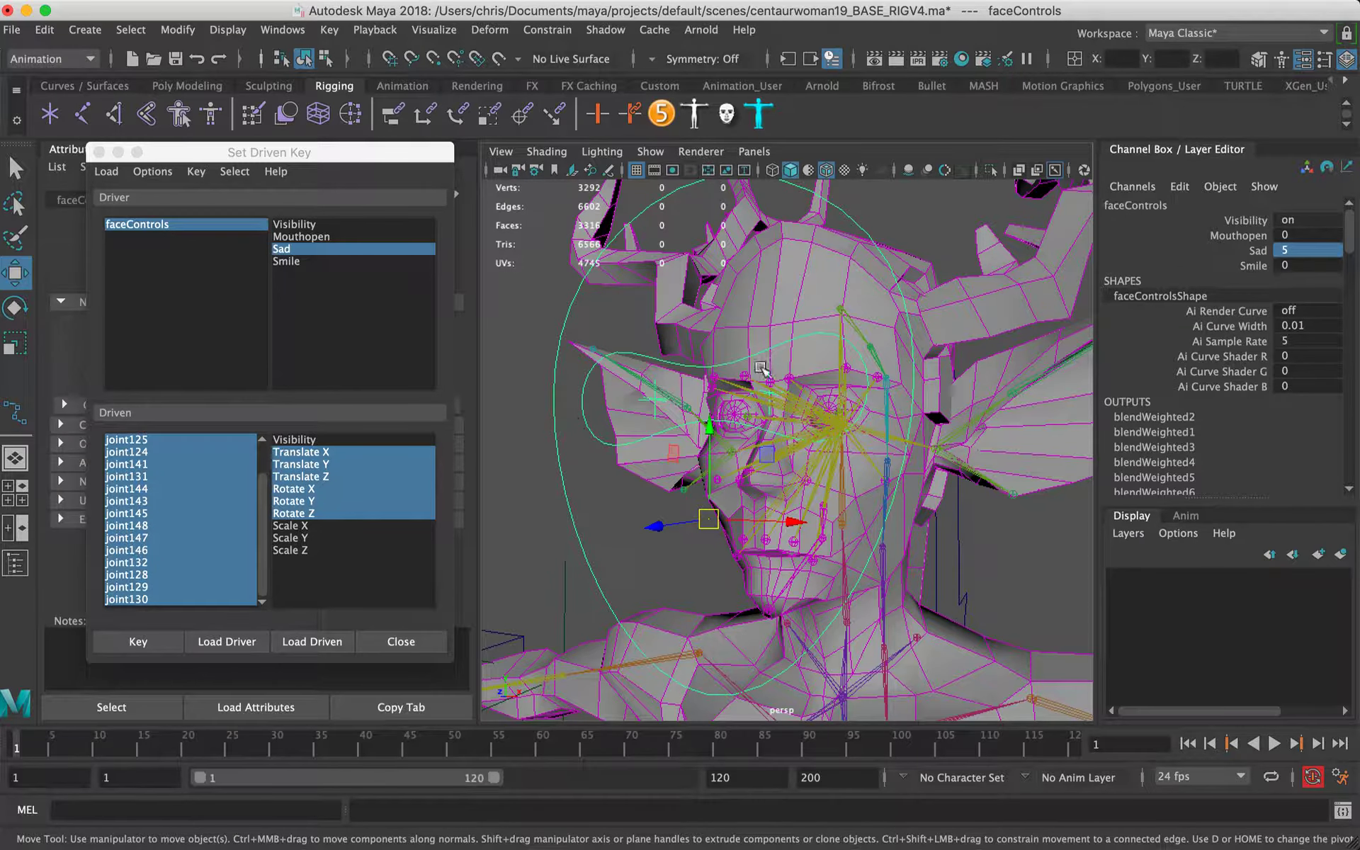
# Step: Rotate the jaw joint slightly for the sad pose at Sad 5
pyautogui.keyDown('alt'); pyautogui.moveTo(806, 511); pyautogui.dragTo(834, 371); pyautogui.keyUp('alt')
pyautogui.keyDown('alt'); pyautogui.moveTo(835, 371); pyautogui.dragTo(919, 378, button='right'); pyautogui.keyUp('alt')
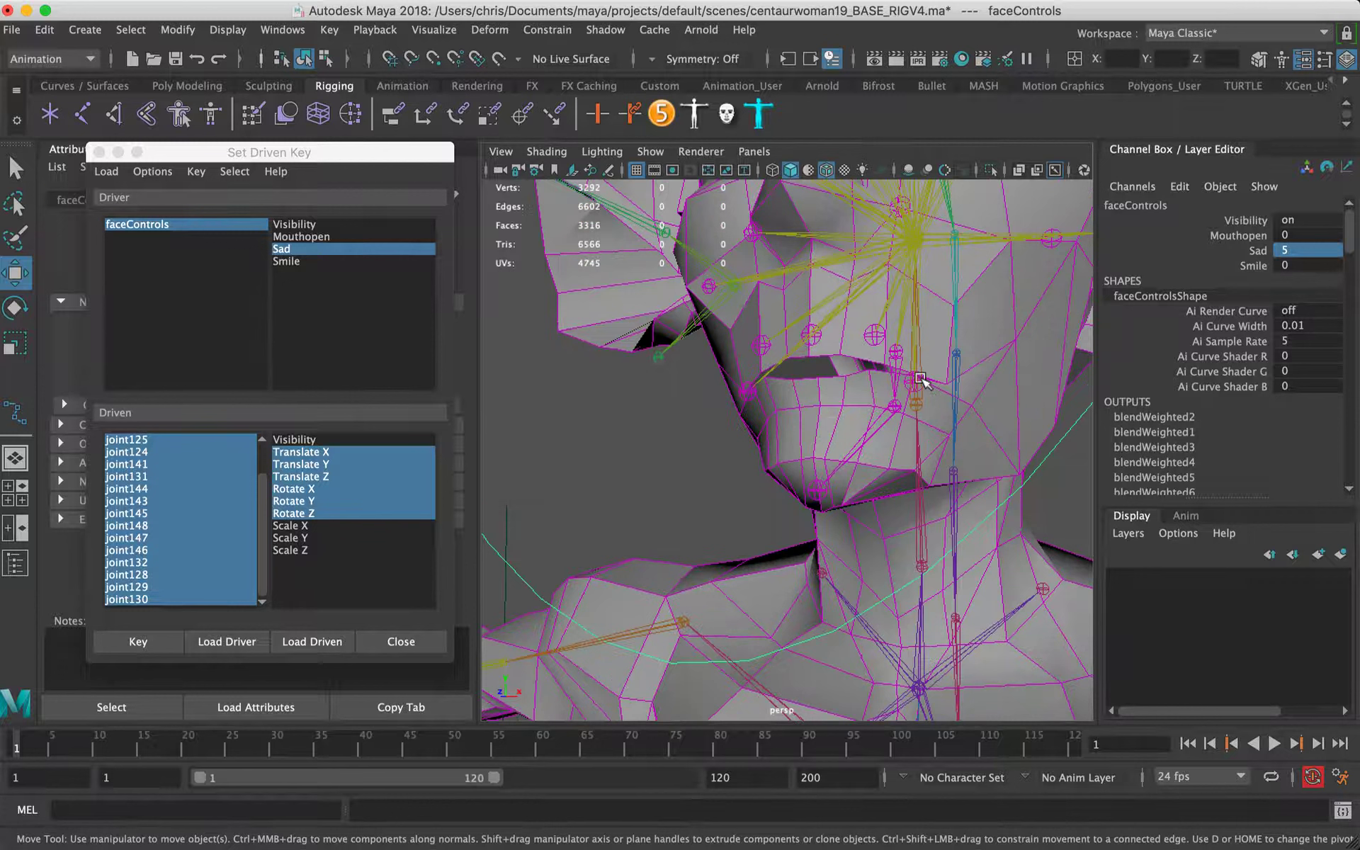
pyautogui.click(872, 429)
pyautogui.press('e')
pyautogui.moveTo(878, 350); pyautogui.dragTo(881, 352)
# Step: Reposition the two mouth-corner joints and the upper-lip joints to turn the mouth downward
pyautogui.click(749, 398)
pyautogui.press('w')
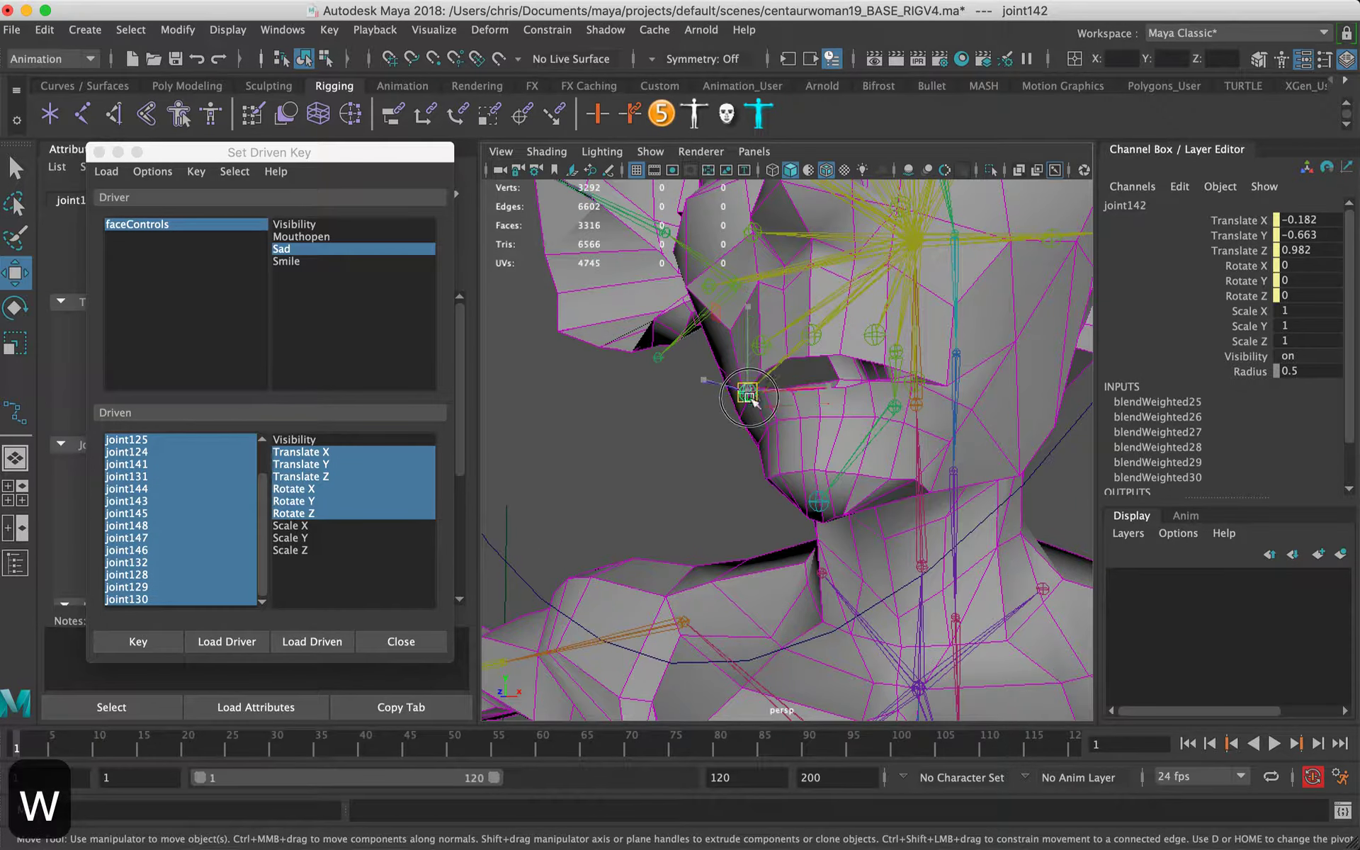
pyautogui.moveTo(935, 405)
pyautogui.keyDown('alt'); pyautogui.mouseDown()
pyautogui.moveTo(968, 412)
pyautogui.moveTo(958, 407)
pyautogui.mouseUp(); pyautogui.keyUp('alt')
pyautogui.click(945, 398)
pyautogui.click(915, 355)
pyautogui.moveTo(915, 351); pyautogui.dragTo(921, 382)
pyautogui.click(851, 351)
pyautogui.moveTo(853, 349); pyautogui.dragTo(788, 371)
pyautogui.click(788, 356)
# Step: Adjust the side brow joints joint147 and joint148 above the eye, undoing the unwanted joint148 move
pyautogui.moveTo(855, 303)
pyautogui.keyDown('alt'); pyautogui.mouseDown()
pyautogui.moveTo(836, 360)
pyautogui.moveTo(795, 383)
pyautogui.moveTo(856, 318)
pyautogui.mouseUp(); pyautogui.keyUp('alt')
pyautogui.click(788, 238)
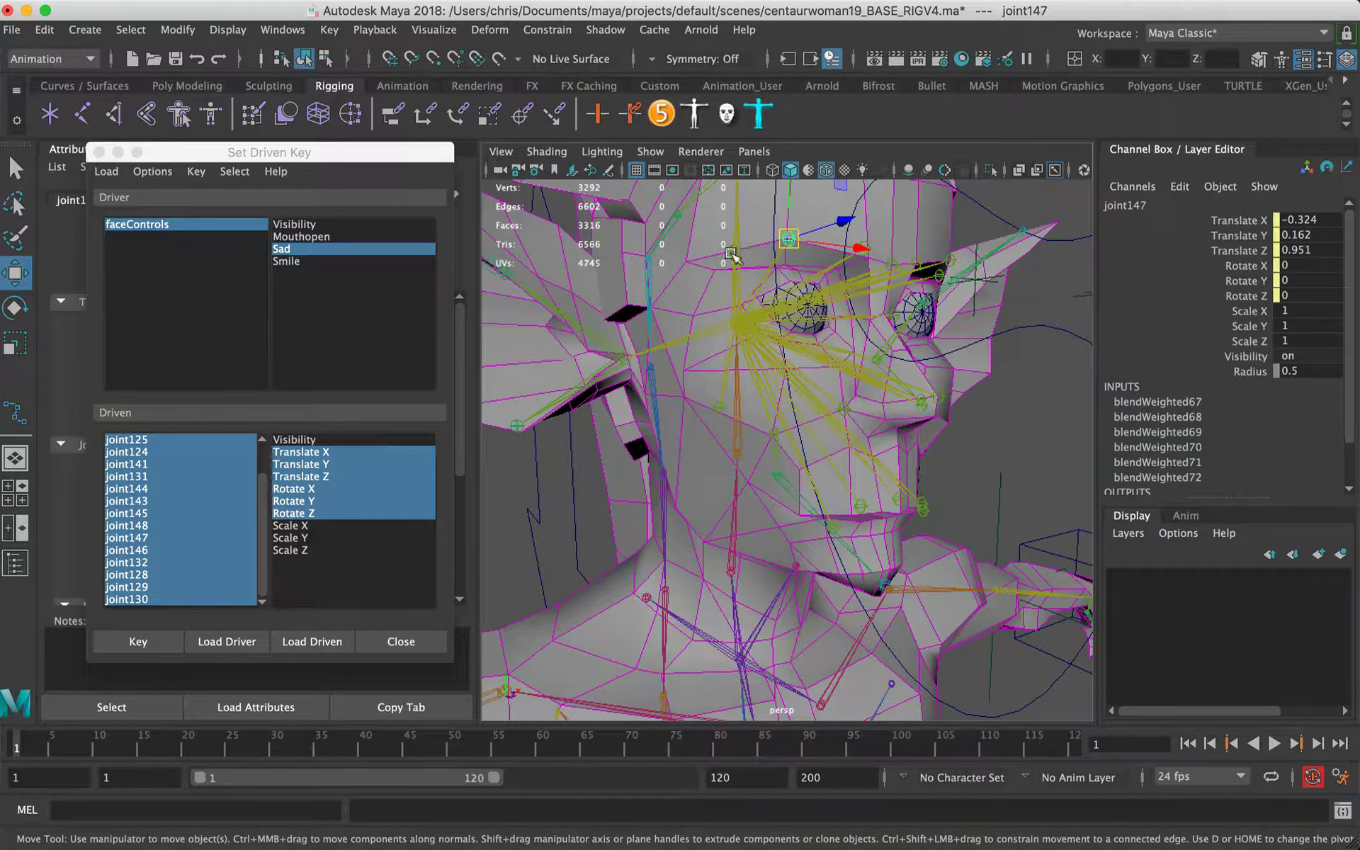
pyautogui.moveTo(728, 256)
pyautogui.keyDown('alt'); pyautogui.mouseDown()
pyautogui.moveTo(759, 258)
pyautogui.moveTo(737, 280)
pyautogui.mouseUp(); pyautogui.keyUp('alt')
pyautogui.click(748, 251)
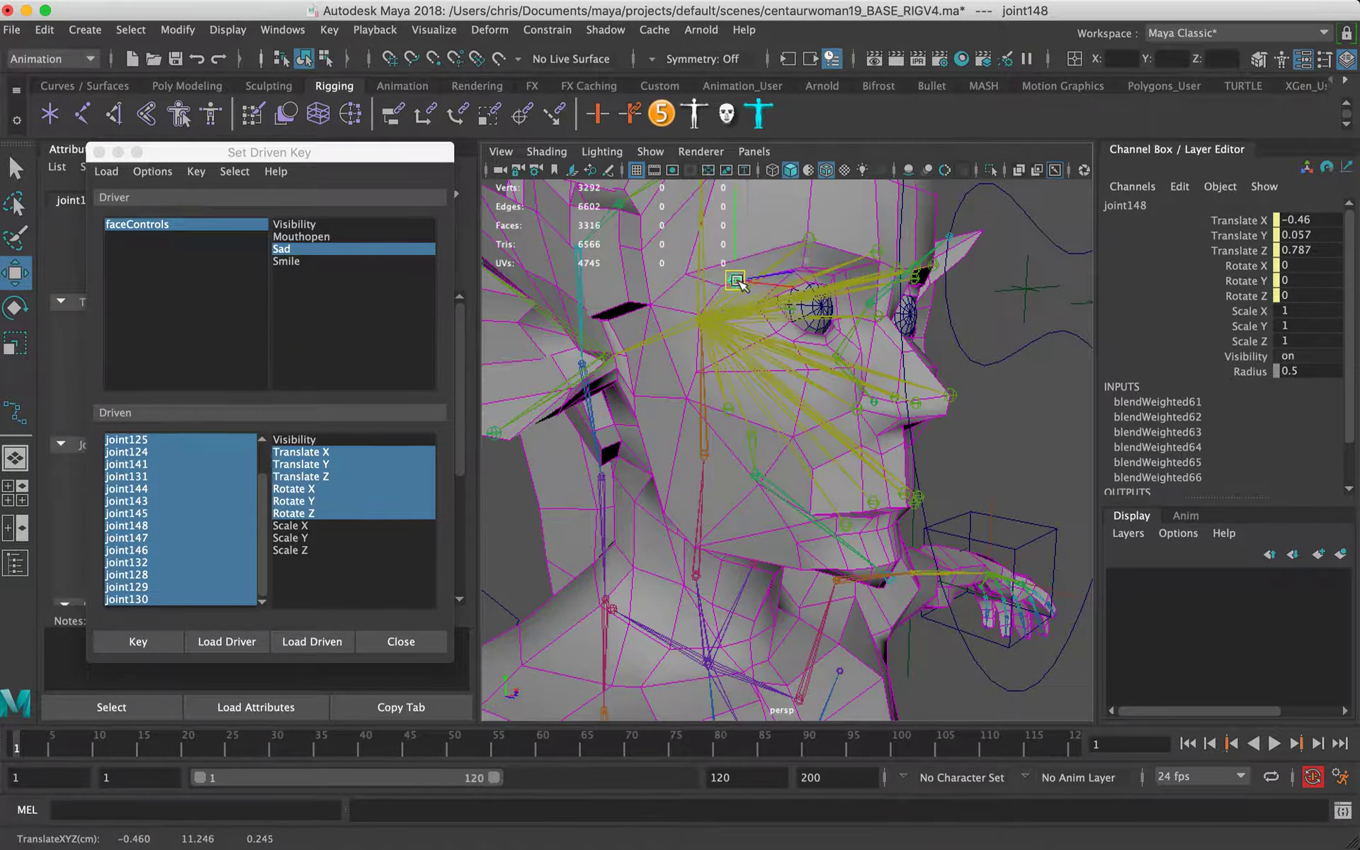
pyautogui.press('super+z')
pyautogui.moveTo(750, 222); pyautogui.dragTo(812, 232)
pyautogui.click(809, 239)
# Step: Lower the outer brow joints on both sides and raise the centre brow joint132 to about Translate Y 0.305
pyautogui.keyDown('alt'); pyautogui.moveTo(894, 266); pyautogui.dragTo(698, 319); pyautogui.keyUp('alt')
pyautogui.click(903, 288)
pyautogui.moveTo(909, 255); pyautogui.dragTo(912, 290)
pyautogui.keyDown('alt'); pyautogui.moveTo(753, 338); pyautogui.dragTo(797, 339); pyautogui.keyUp('alt')
pyautogui.click(717, 325)
pyautogui.moveTo(718, 328); pyautogui.dragTo(723, 347)
pyautogui.click(821, 311)
pyautogui.moveTo(825, 316); pyautogui.dragTo(826, 255)
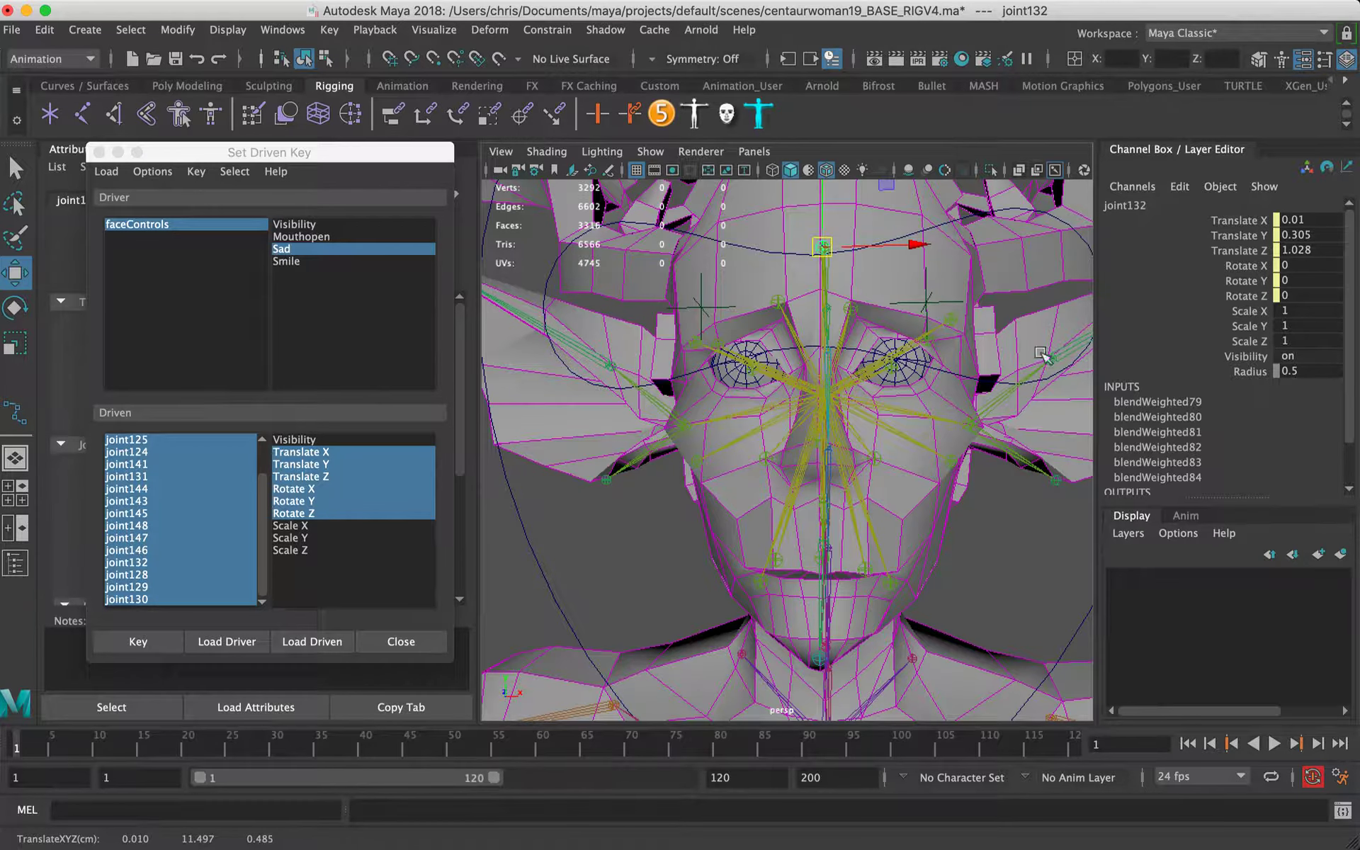
# Step: Select all driven face joints from joint130 up to joint122 and key their sad pose against Sad
pyautogui.keyDown('alt'); pyautogui.moveTo(1045, 356); pyautogui.dragTo(885, 344, button='right'); pyautogui.keyUp('alt')
pyautogui.click(162, 598)
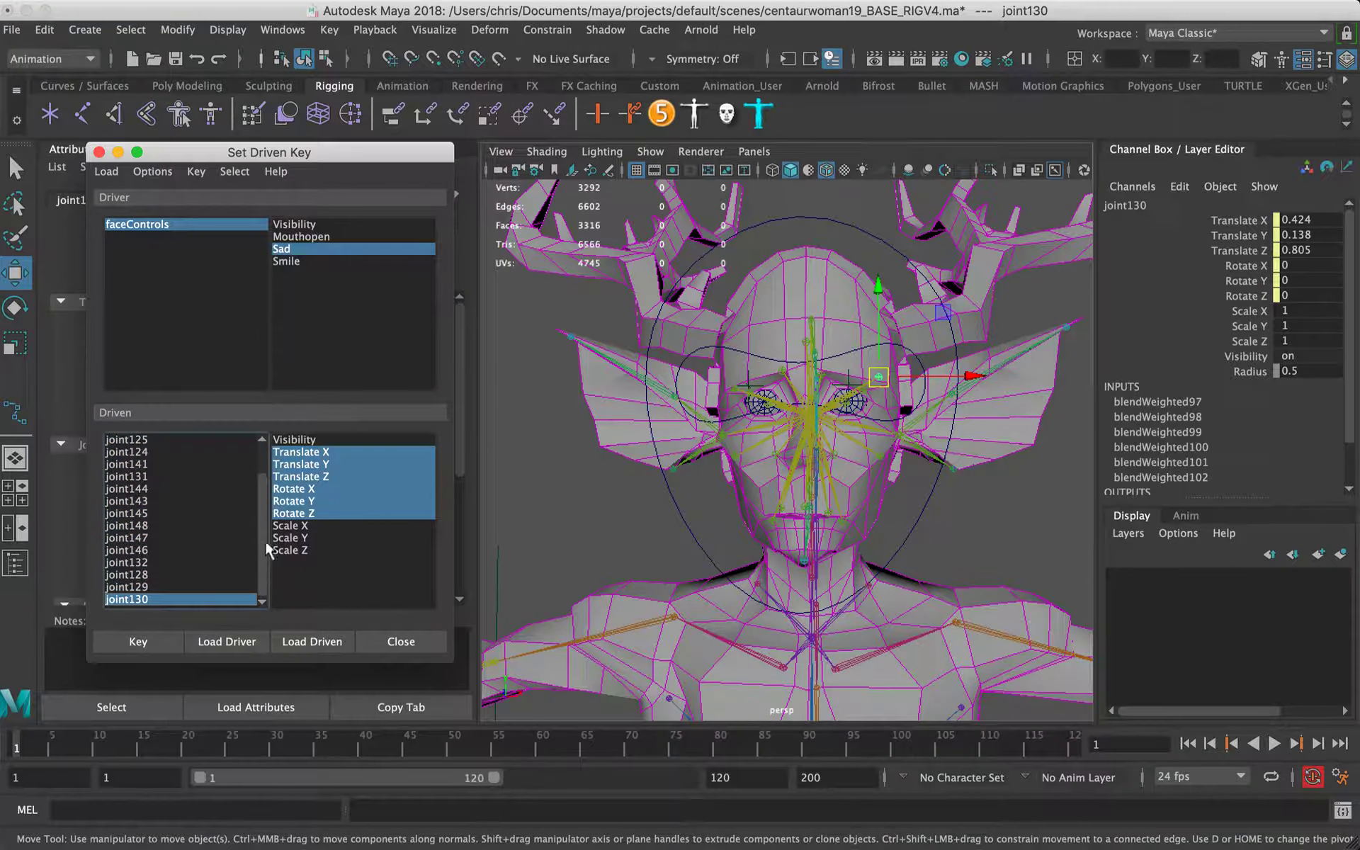
pyautogui.moveTo(264, 541); pyautogui.dragTo(264, 414)
pyautogui.keyDown('shift'); pyautogui.click(181, 443); pyautogui.keyUp('shift')
pyautogui.click(141, 639)
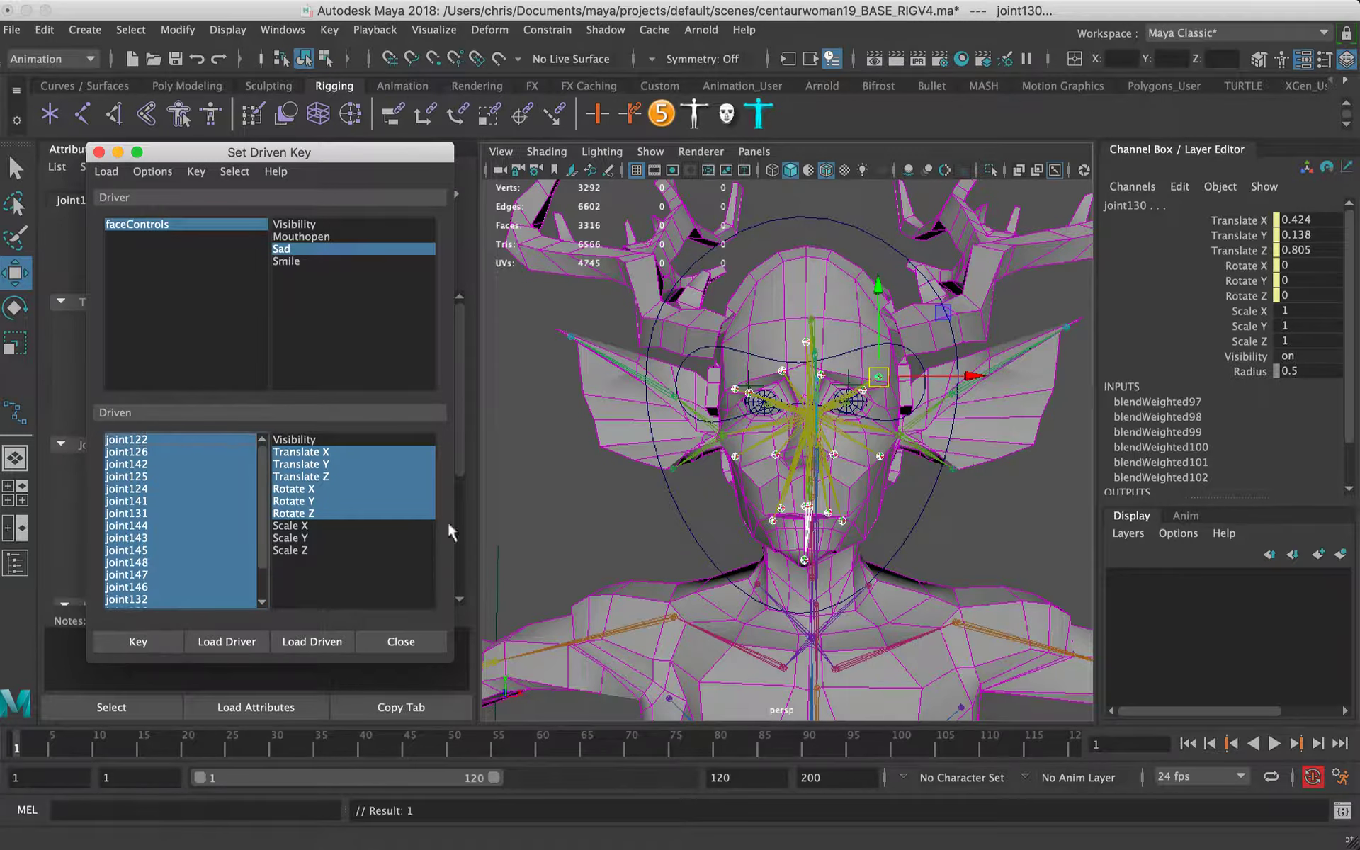
# Step: Select the faceControls curve and scrub Sad through its range, checking the sad pose from several angles
pyautogui.click(676, 500)
pyautogui.click(1219, 256)
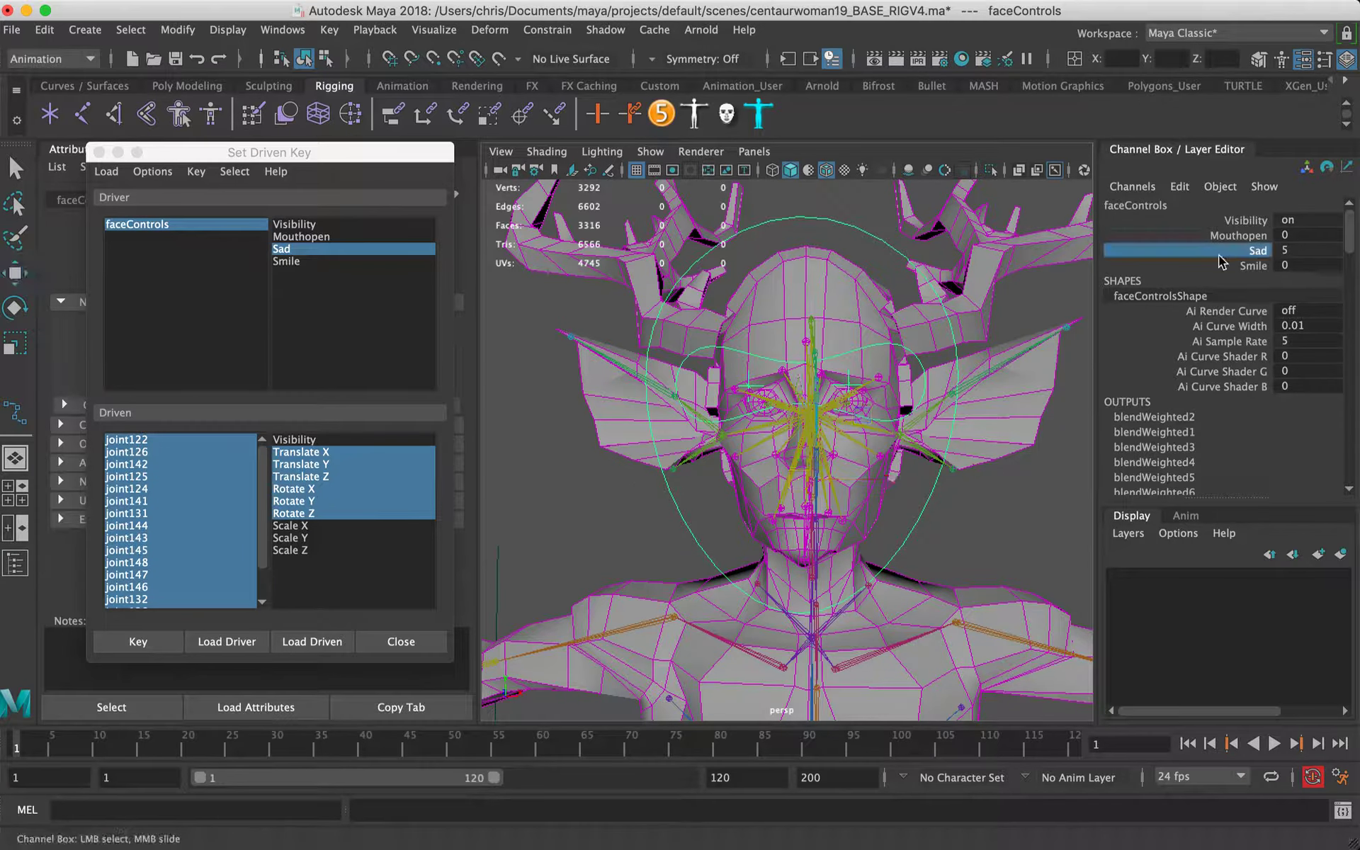
pyautogui.moveTo(927, 382); pyautogui.dragTo(512, 419, button='middle')
pyautogui.moveTo(504, 421); pyautogui.dragTo(974, 430, button='middle')
pyautogui.moveTo(888, 436); pyautogui.dragTo(1101, 423, button='middle')
pyautogui.keyDown('alt'); pyautogui.moveTo(900, 443); pyautogui.dragTo(829, 425); pyautogui.keyUp('alt')
pyautogui.keyDown('alt'); pyautogui.moveTo(878, 405); pyautogui.dragTo(1096, 397, button='right'); pyautogui.keyUp('alt')
pyautogui.keyDown('alt'); pyautogui.moveTo(758, 422); pyautogui.dragTo(890, 468, button='middle'); pyautogui.keyUp('alt')
pyautogui.keyDown('alt'); pyautogui.moveTo(890, 467); pyautogui.dragTo(1096, 387); pyautogui.keyUp('alt')
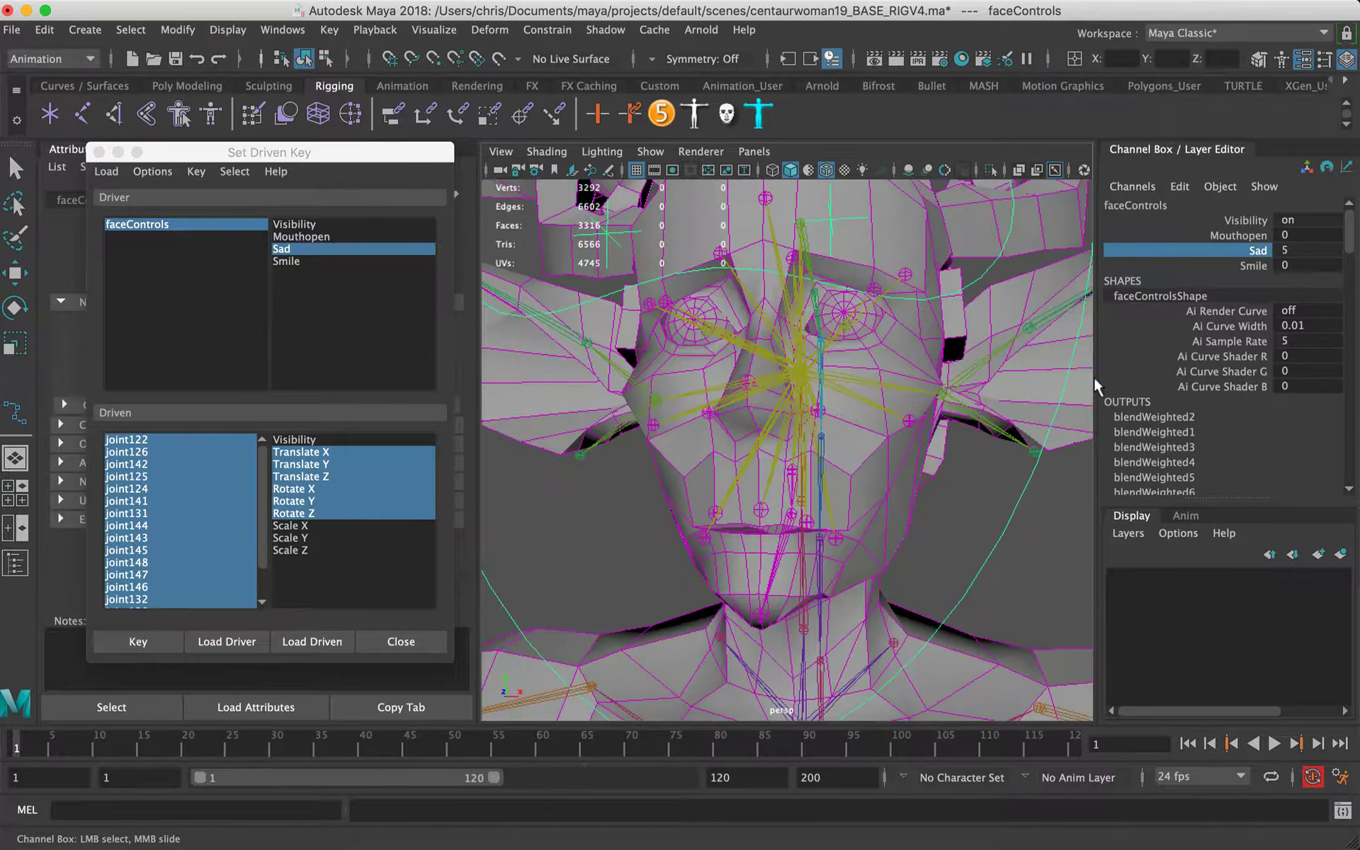
# Step: Scrub the faceControls Smile value back and forth with Sad at 5 to examine how the expressions combine
pyautogui.click(1251, 267)
pyautogui.keyDown('alt'); pyautogui.moveTo(954, 440); pyautogui.dragTo(751, 425, button='right'); pyautogui.keyUp('alt')
pyautogui.keyDown('alt'); pyautogui.moveTo(850, 432); pyautogui.dragTo(673, 502); pyautogui.keyUp('alt')
pyautogui.keyDown('alt'); pyautogui.moveTo(708, 496); pyautogui.dragTo(780, 496, button='middle'); pyautogui.keyUp('alt')
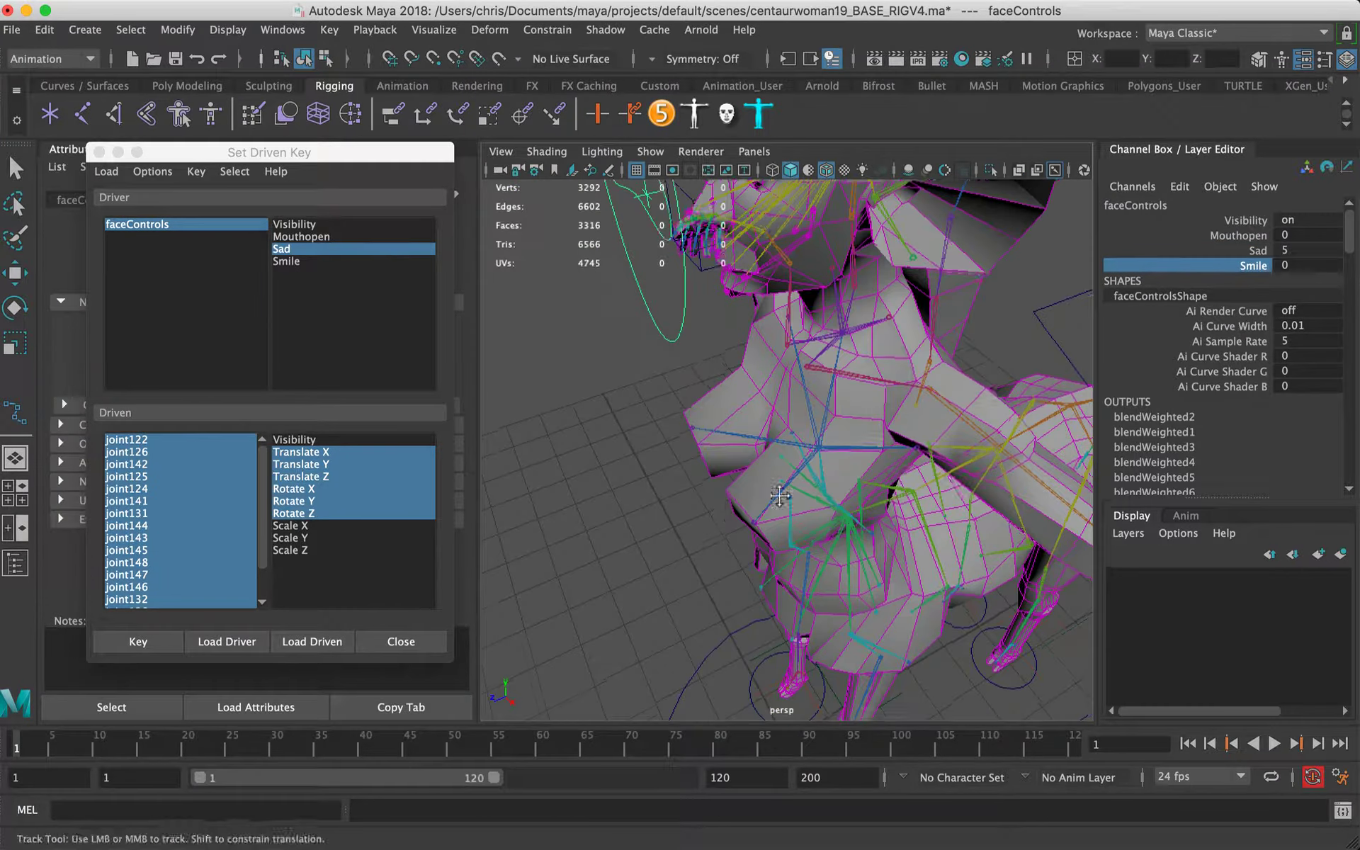
pyautogui.keyDown('alt'); pyautogui.moveTo(871, 418); pyautogui.dragTo(768, 368, button='right'); pyautogui.keyUp('alt')
pyautogui.keyDown('alt'); pyautogui.moveTo(768, 368); pyautogui.dragTo(878, 340); pyautogui.keyUp('alt')
pyautogui.keyDown('alt'); pyautogui.moveTo(804, 349); pyautogui.dragTo(850, 482, button='middle'); pyautogui.keyUp('alt')
pyautogui.keyDown('alt'); pyautogui.moveTo(744, 453); pyautogui.dragTo(914, 450, button='right'); pyautogui.keyUp('alt')
pyautogui.keyDown('alt'); pyautogui.moveTo(815, 432); pyautogui.dragTo(826, 525, button='middle'); pyautogui.keyUp('alt')
pyautogui.keyDown('alt'); pyautogui.moveTo(825, 524); pyautogui.dragTo(811, 485); pyautogui.keyUp('alt')
pyautogui.keyDown('alt'); pyautogui.moveTo(810, 486); pyautogui.dragTo(715, 461, button='right'); pyautogui.keyUp('alt')
pyautogui.keyDown('alt'); pyautogui.moveTo(846, 425); pyautogui.dragTo(817, 453, button='middle'); pyautogui.keyUp('alt')
pyautogui.keyDown('alt'); pyautogui.moveTo(817, 453); pyautogui.dragTo(894, 438, button='right'); pyautogui.keyUp('alt')
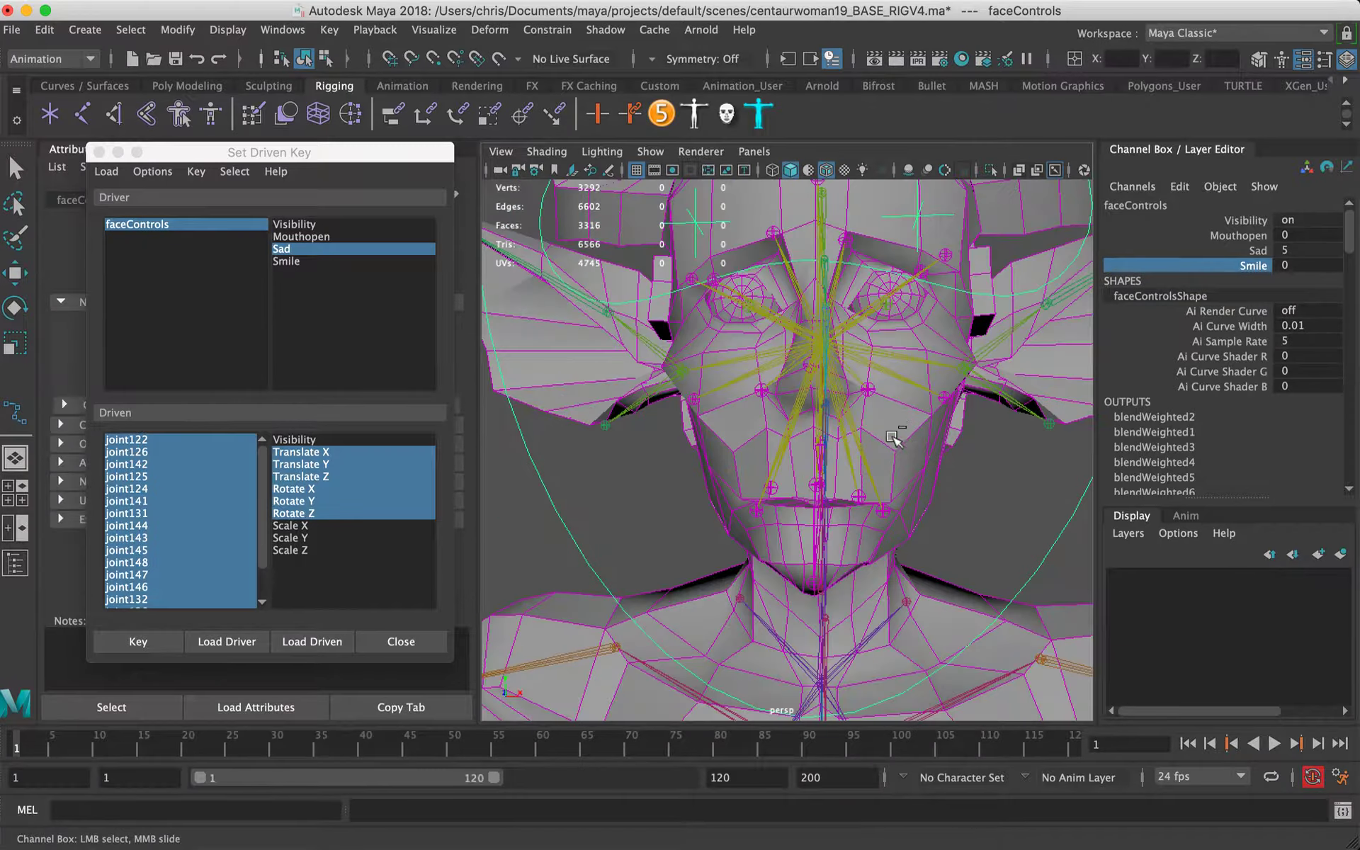
pyautogui.moveTo(617, 425); pyautogui.dragTo(884, 411, button='middle')
pyautogui.keyDown('alt'); pyautogui.moveTo(873, 393); pyautogui.dragTo(826, 435, button='right'); pyautogui.keyUp('alt')
pyautogui.moveTo(825, 435); pyautogui.dragTo(1261, 472, button='middle')
pyautogui.moveTo(1098, 416); pyautogui.dragTo(325, 465, button='middle')
pyautogui.moveTo(734, 440); pyautogui.dragTo(1188, 347, button='middle')
# Step: Test partial blends of Sad and Smile, lowering Smile to 1.6 and varying Sad up to 5
pyautogui.click(1255, 251)
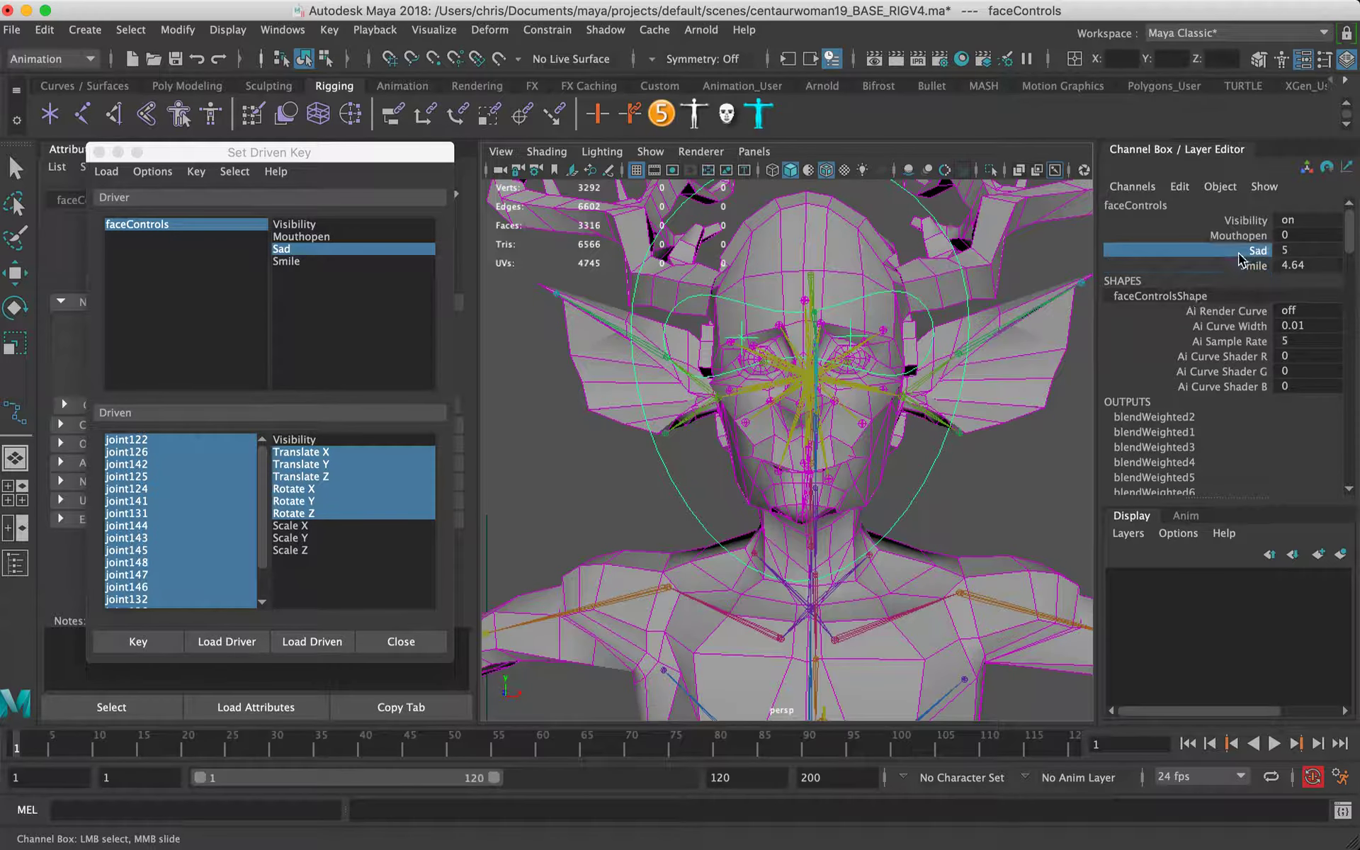
pyautogui.moveTo(942, 375); pyautogui.dragTo(822, 375, button='middle')
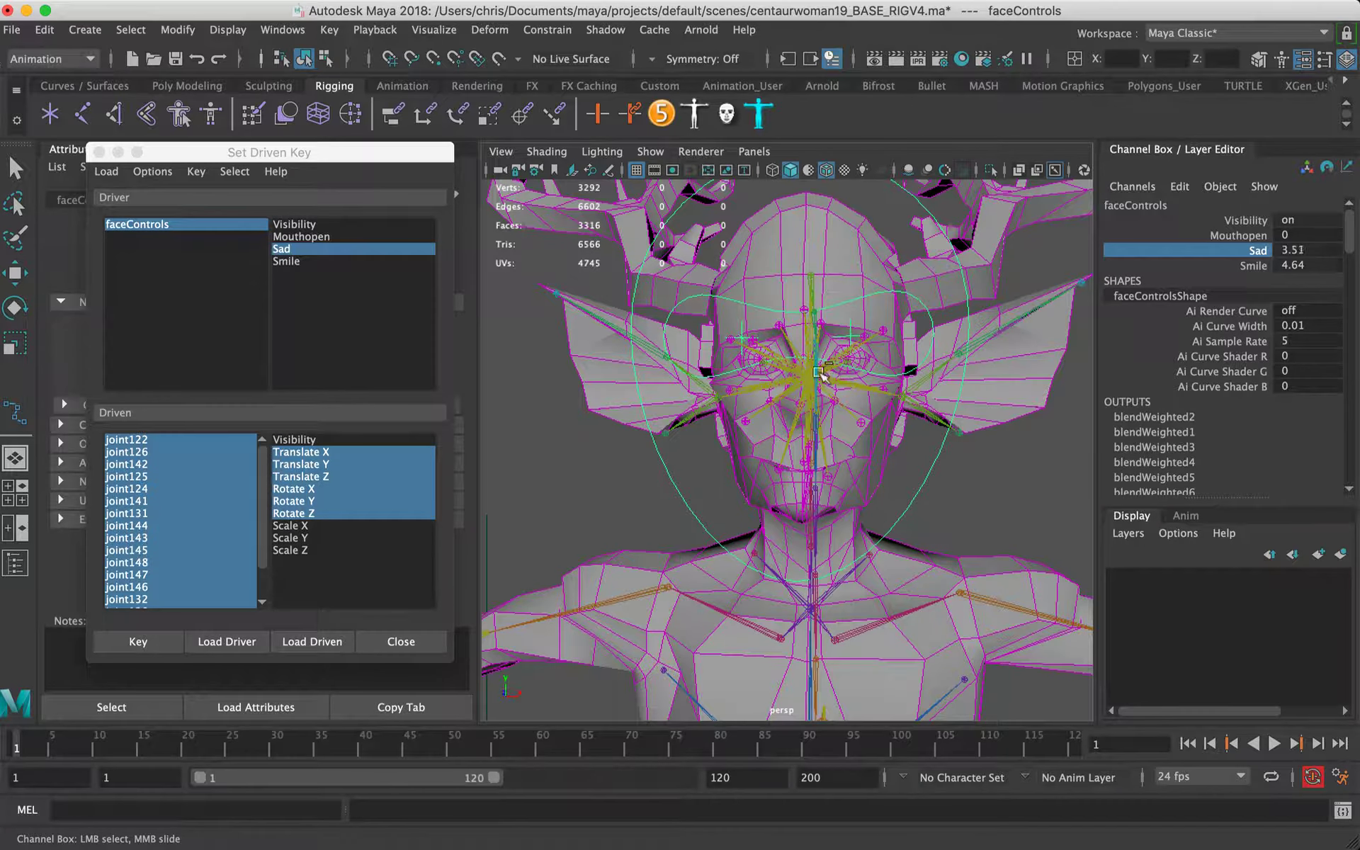
pyautogui.click(1246, 266)
pyautogui.moveTo(1020, 371); pyautogui.dragTo(433, 452, button='middle')
pyautogui.click(1256, 251)
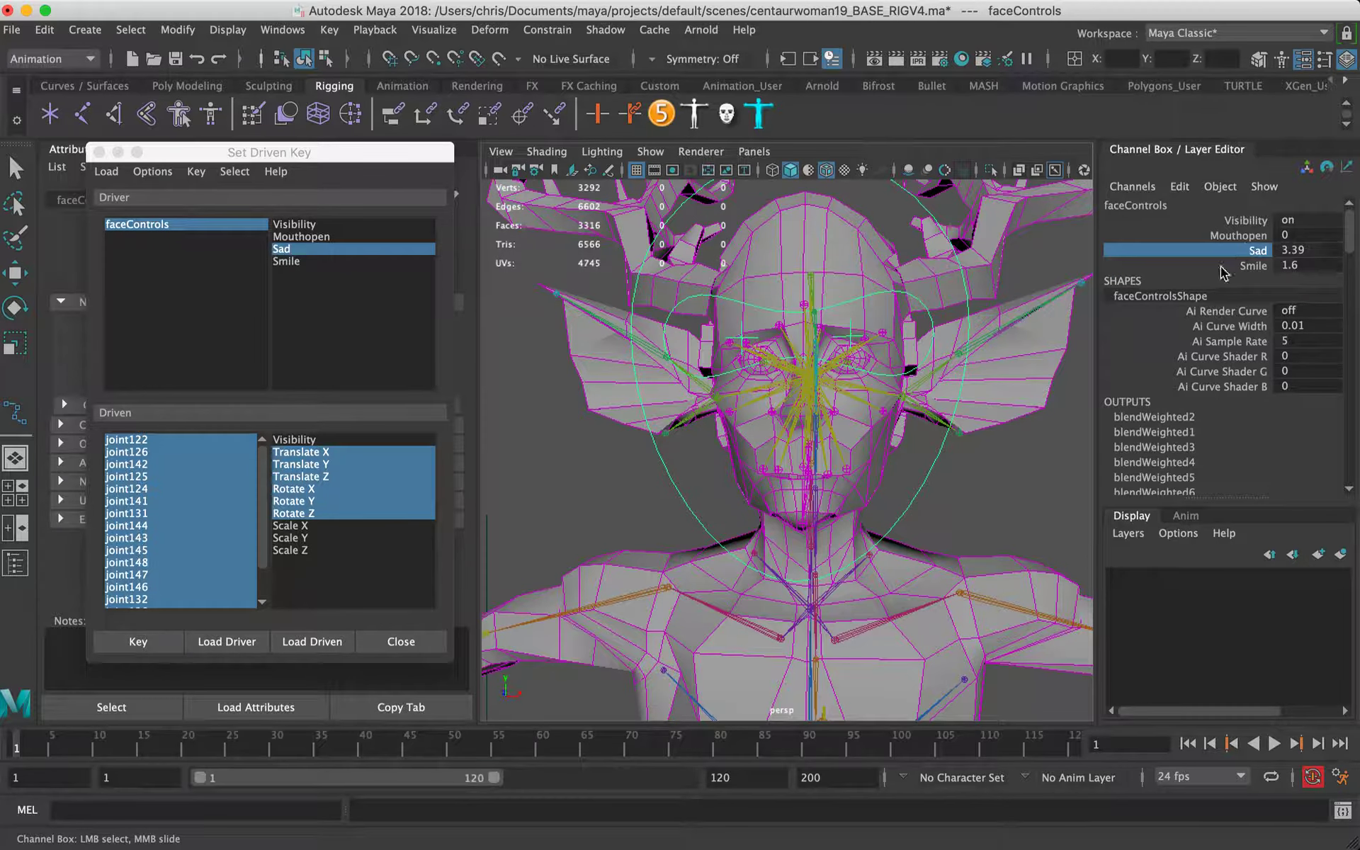
pyautogui.moveTo(1306, 267); pyautogui.dragTo(1311, 253)
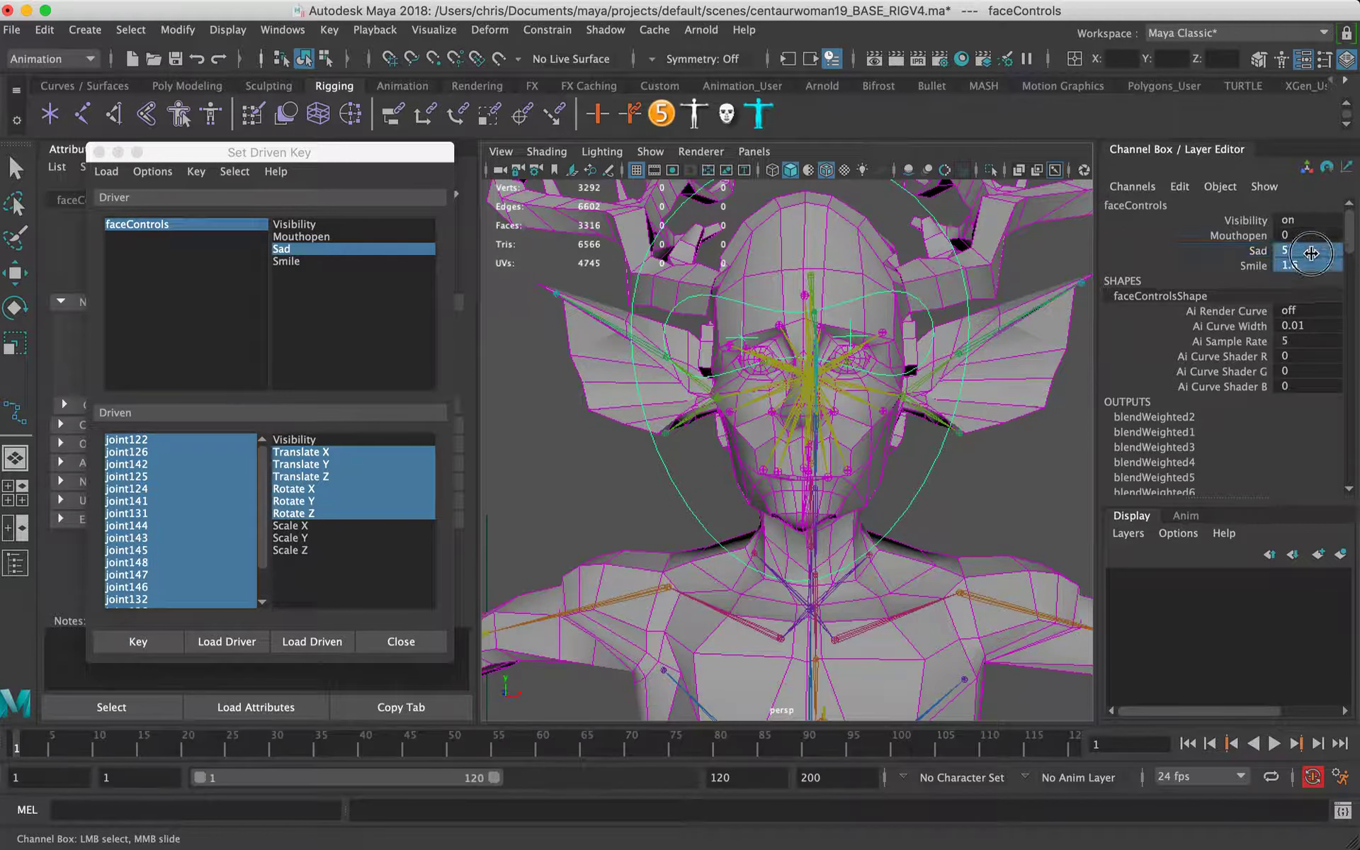
# Step: Raise Mouthopen to 1.96 and vary Sad and Smile to check the open mouth with the other expressions
pyautogui.click(1247, 235)
pyautogui.moveTo(824, 368); pyautogui.dragTo(974, 385, button='middle')
pyautogui.click(1248, 266)
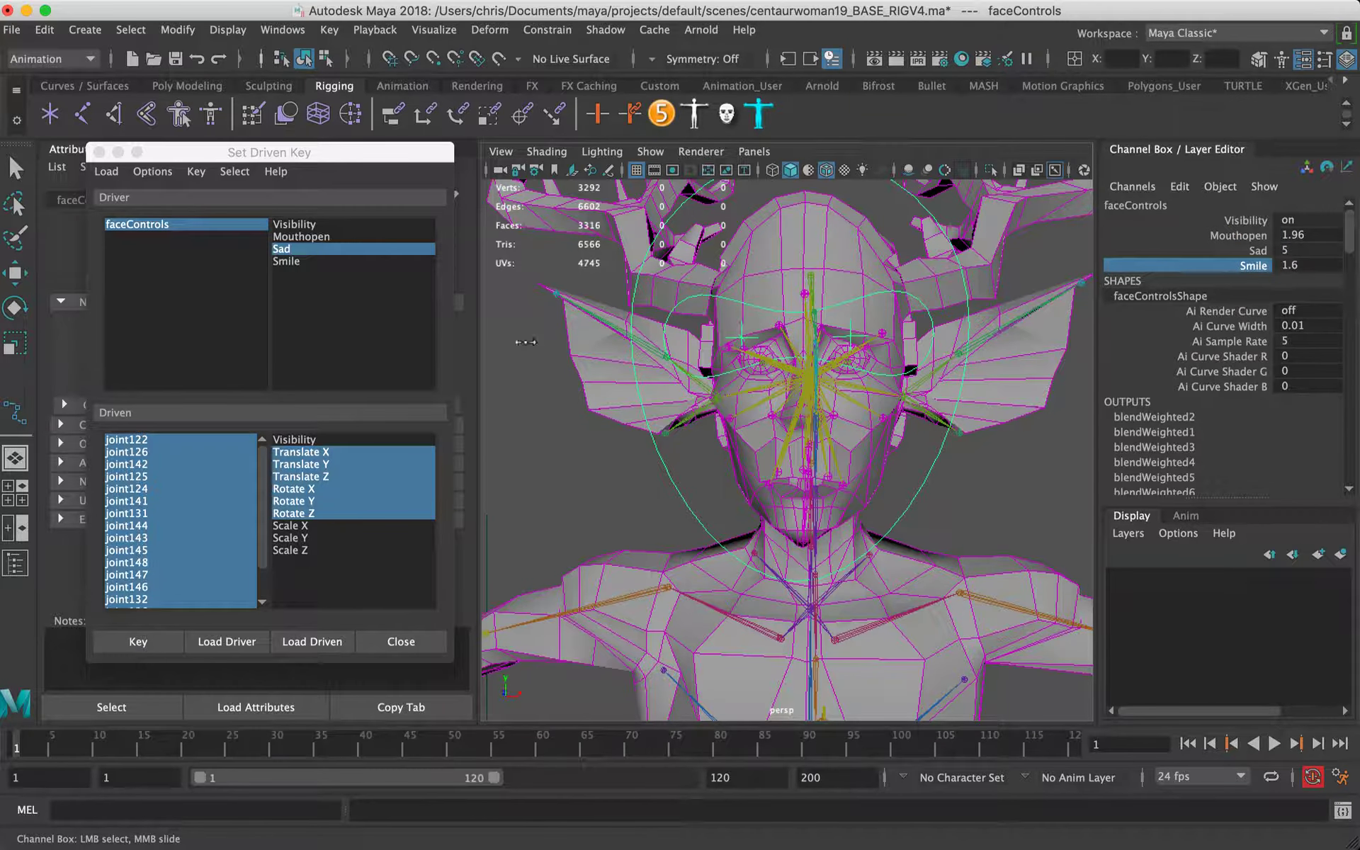
pyautogui.click(1258, 251)
pyautogui.moveTo(737, 400); pyautogui.dragTo(444, 403, button='middle')
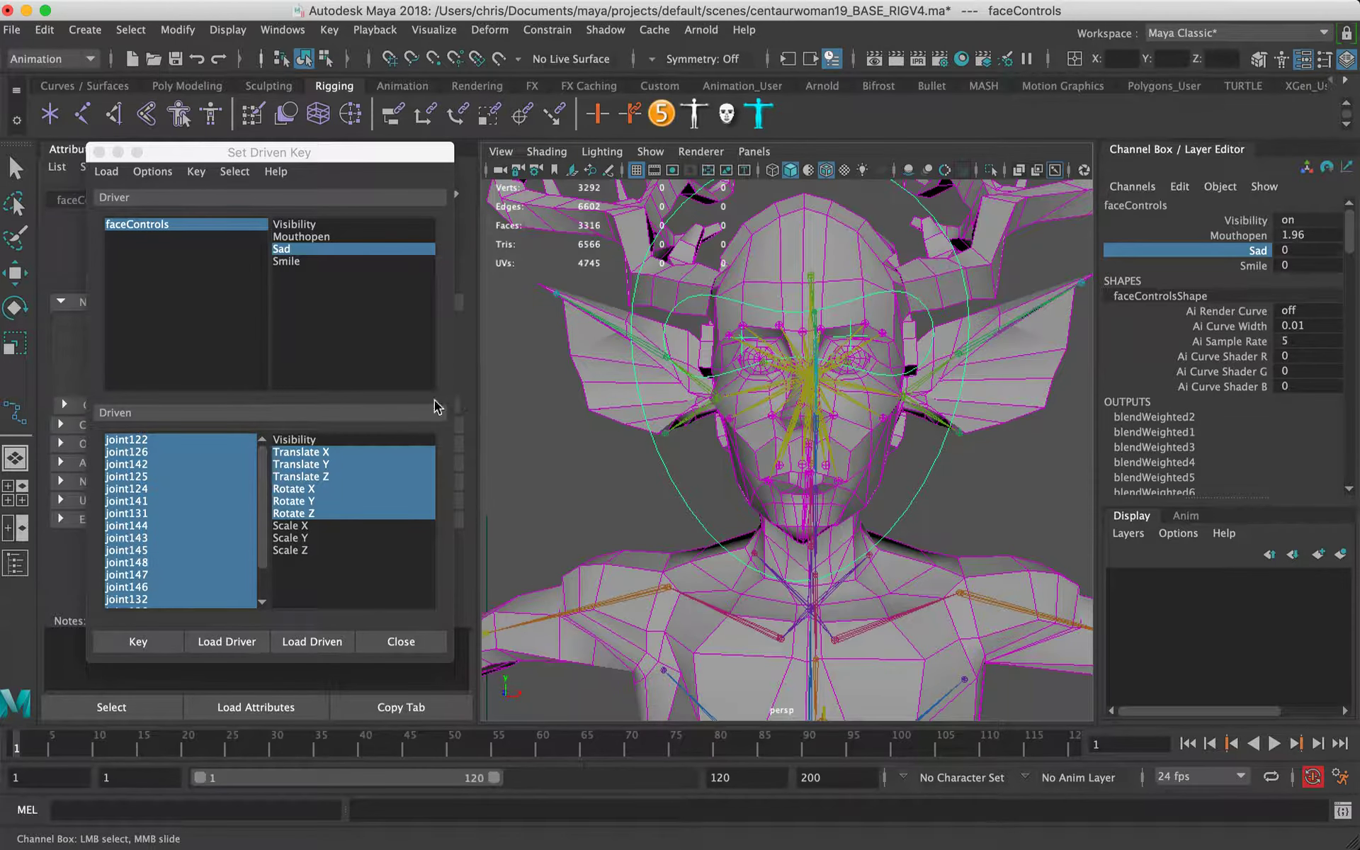
pyautogui.keyDown('alt'); pyautogui.moveTo(793, 430); pyautogui.dragTo(700, 427); pyautogui.keyUp('alt')
pyautogui.moveTo(699, 427); pyautogui.dragTo(890, 387, button='middle')
# Step: Reset the Mouthopen and Sad values of faceControls to 0
pyautogui.click(1308, 238)
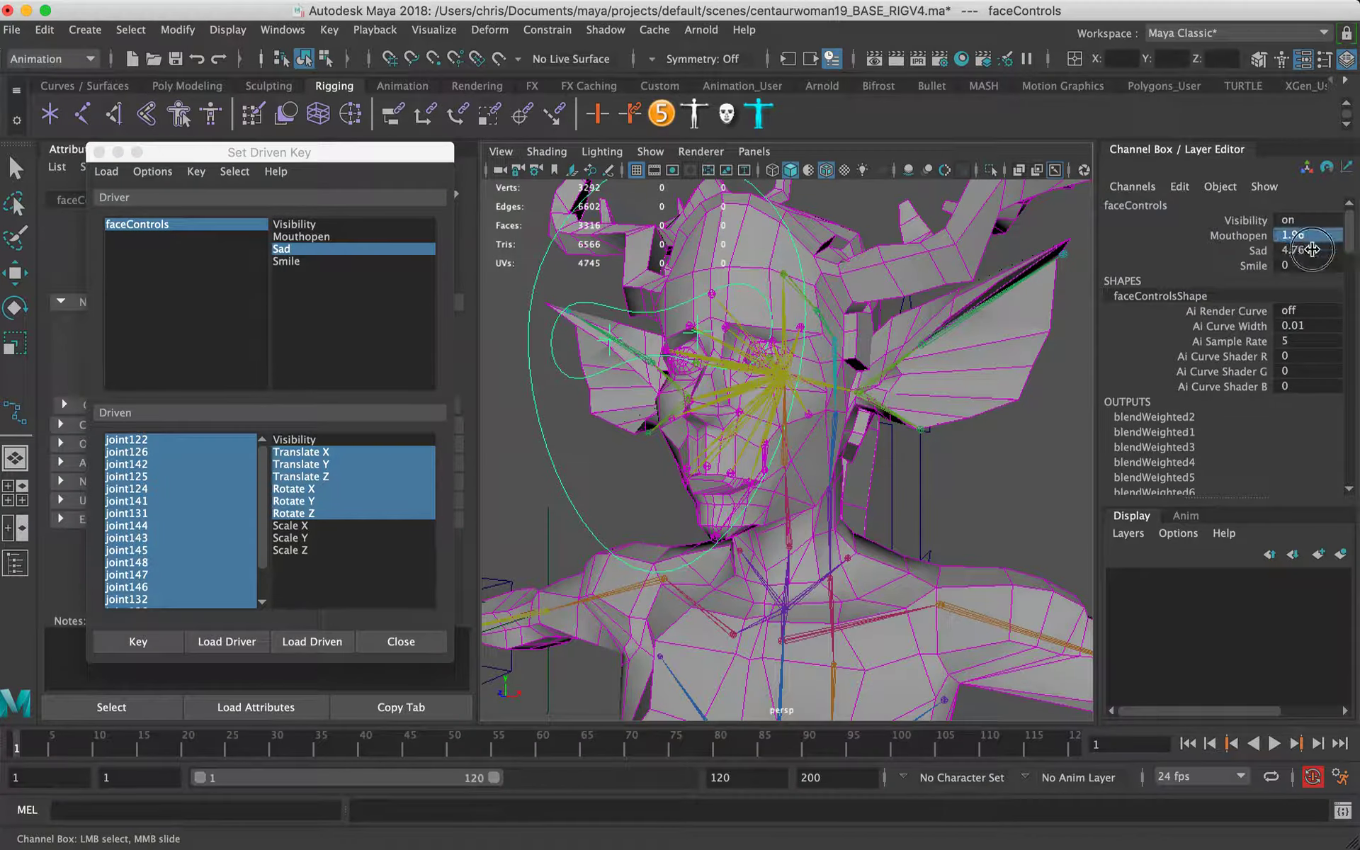
pyautogui.write('0')
pyautogui.press('Return')
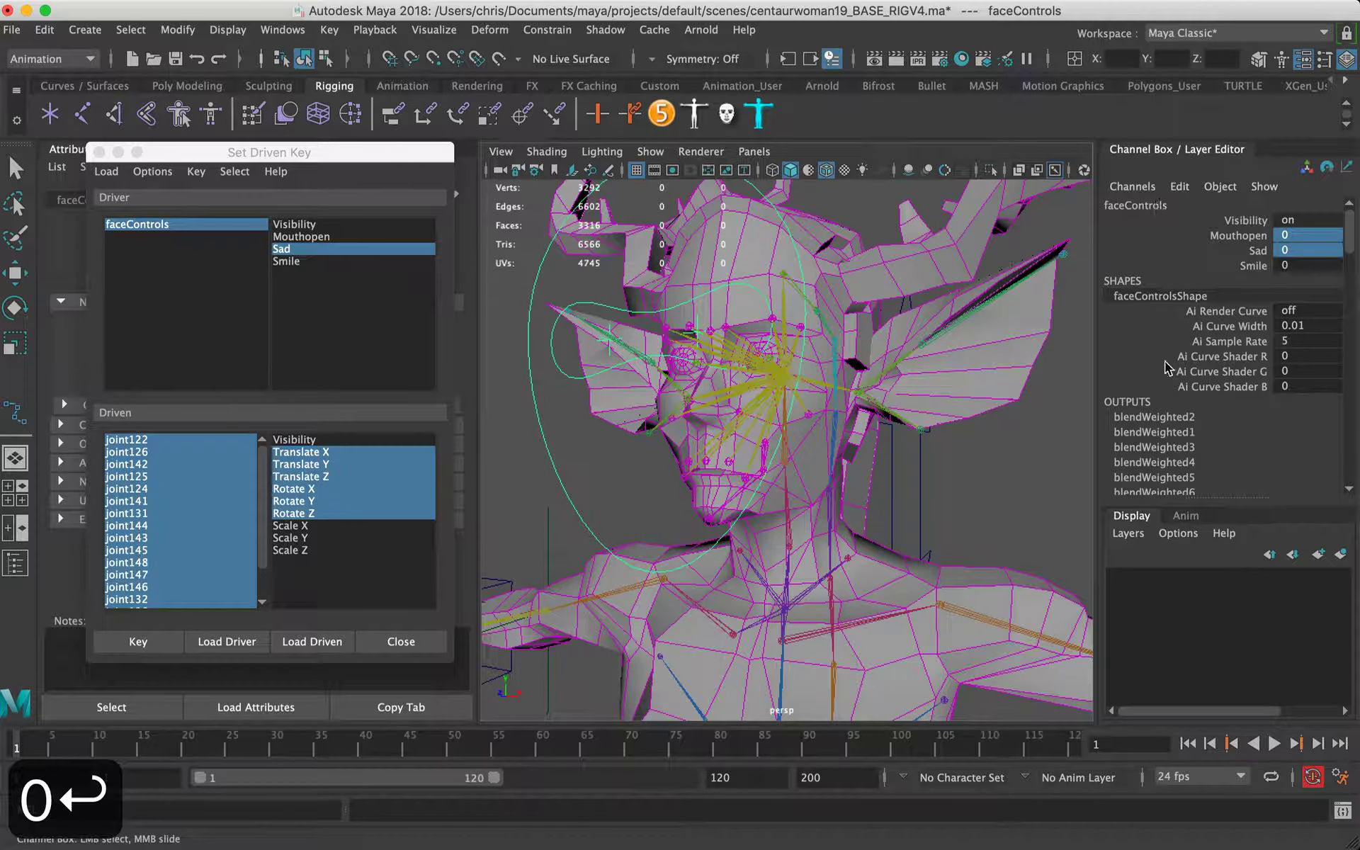
# Step: Move the Set Driven Key window clear of the Attribute Editor, reselect faceControls and open the Add Attribute dialog for it
pyautogui.click(292, 146)
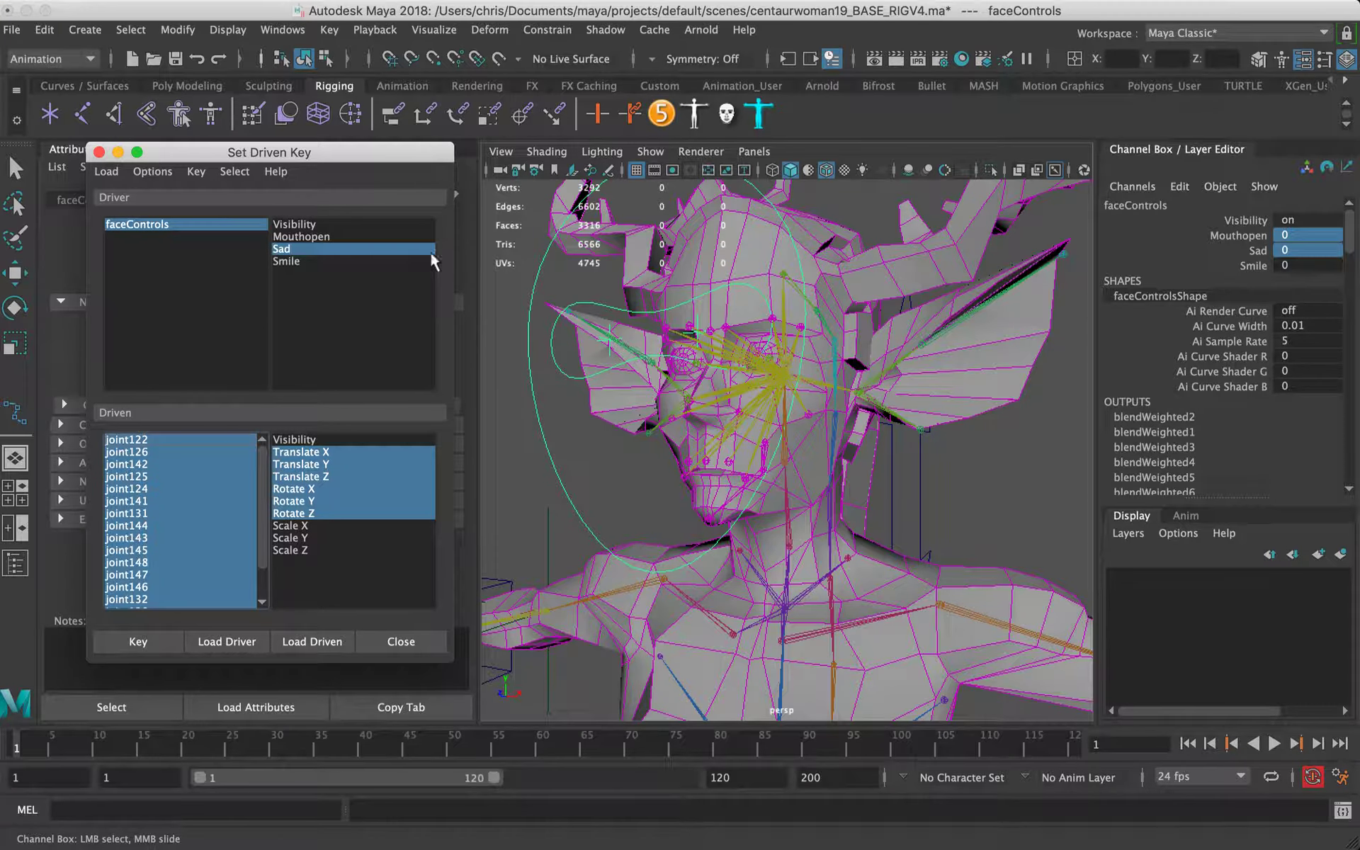
pyautogui.moveTo(430, 167); pyautogui.dragTo(500, 354)
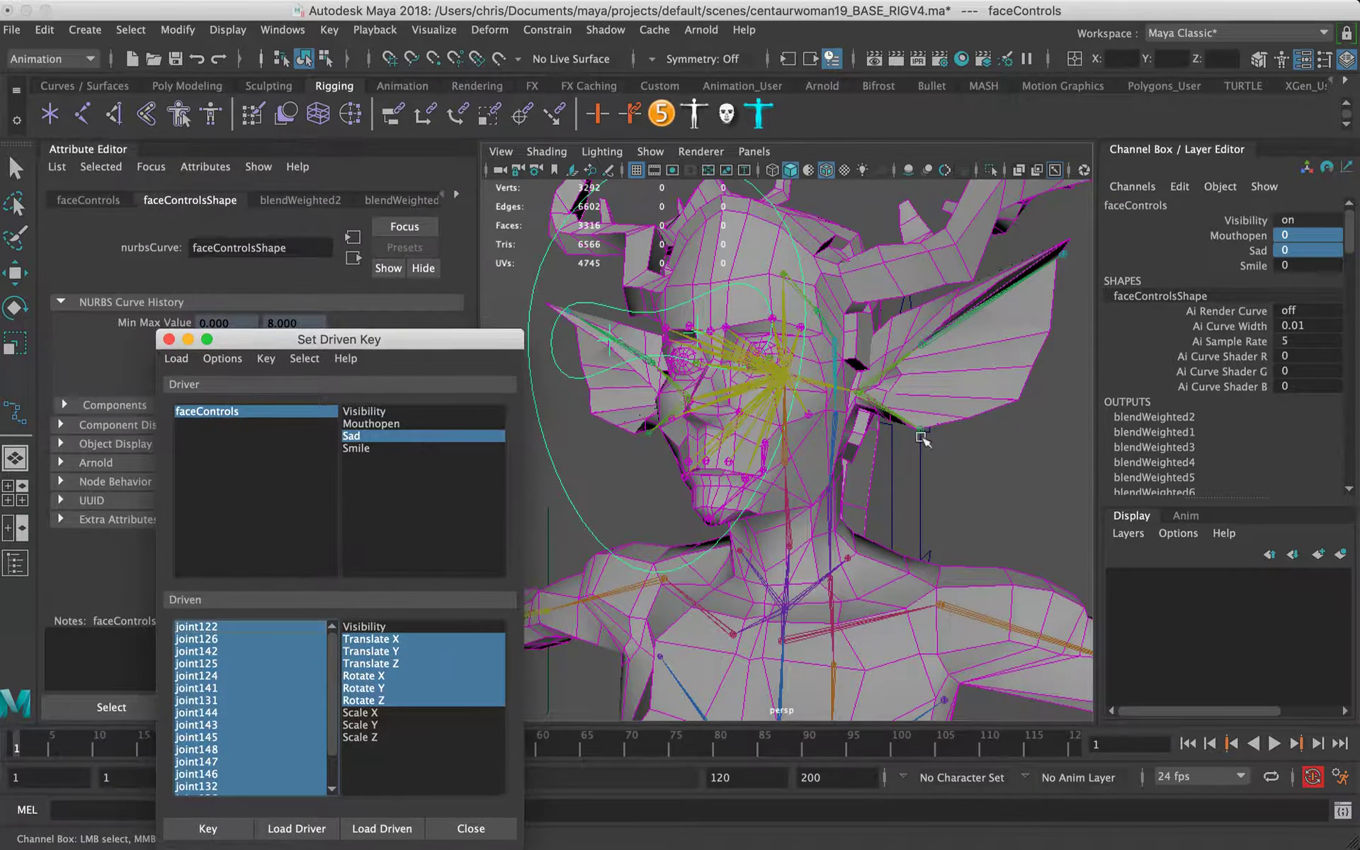
pyautogui.click(958, 473)
pyautogui.press('w')
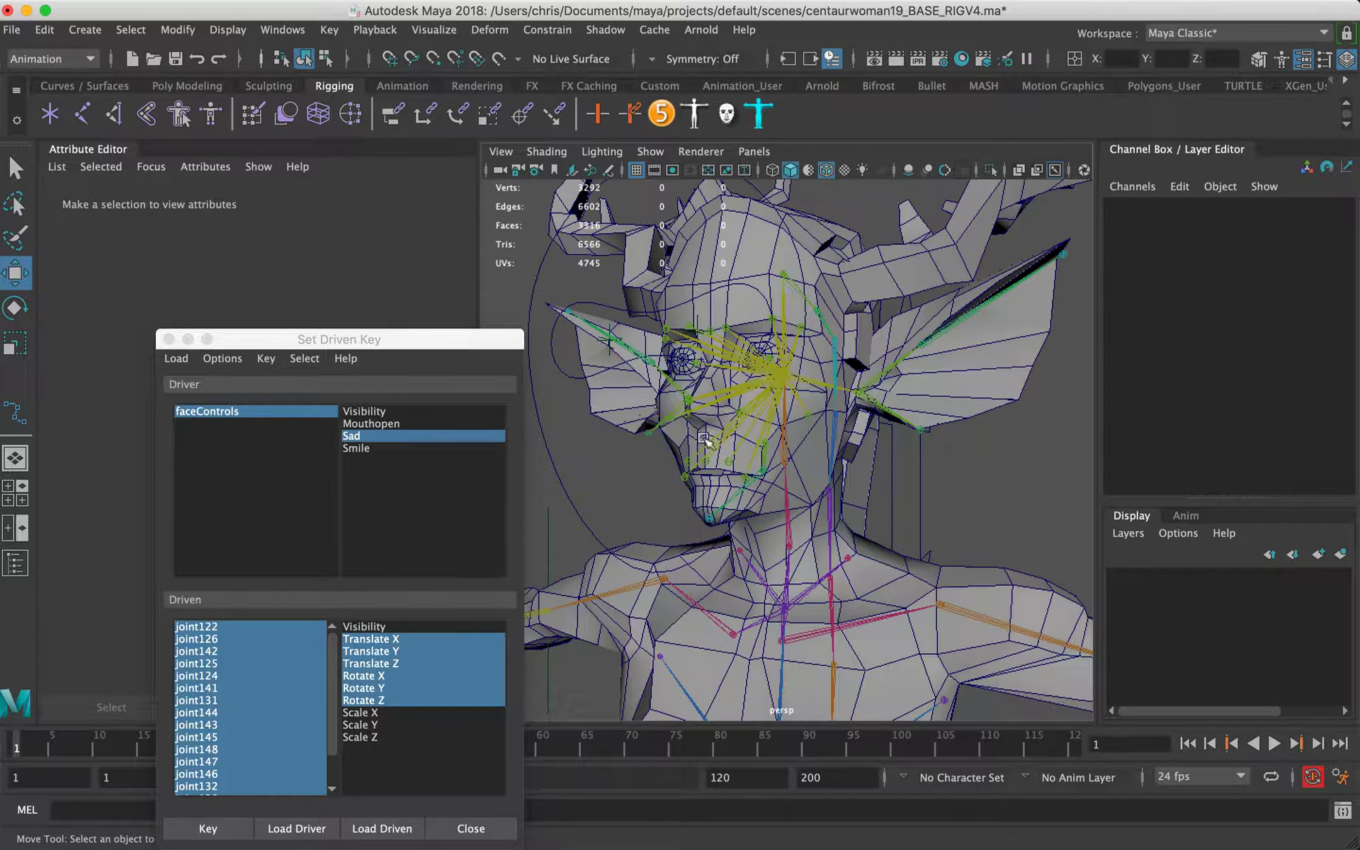
pyautogui.click(535, 487)
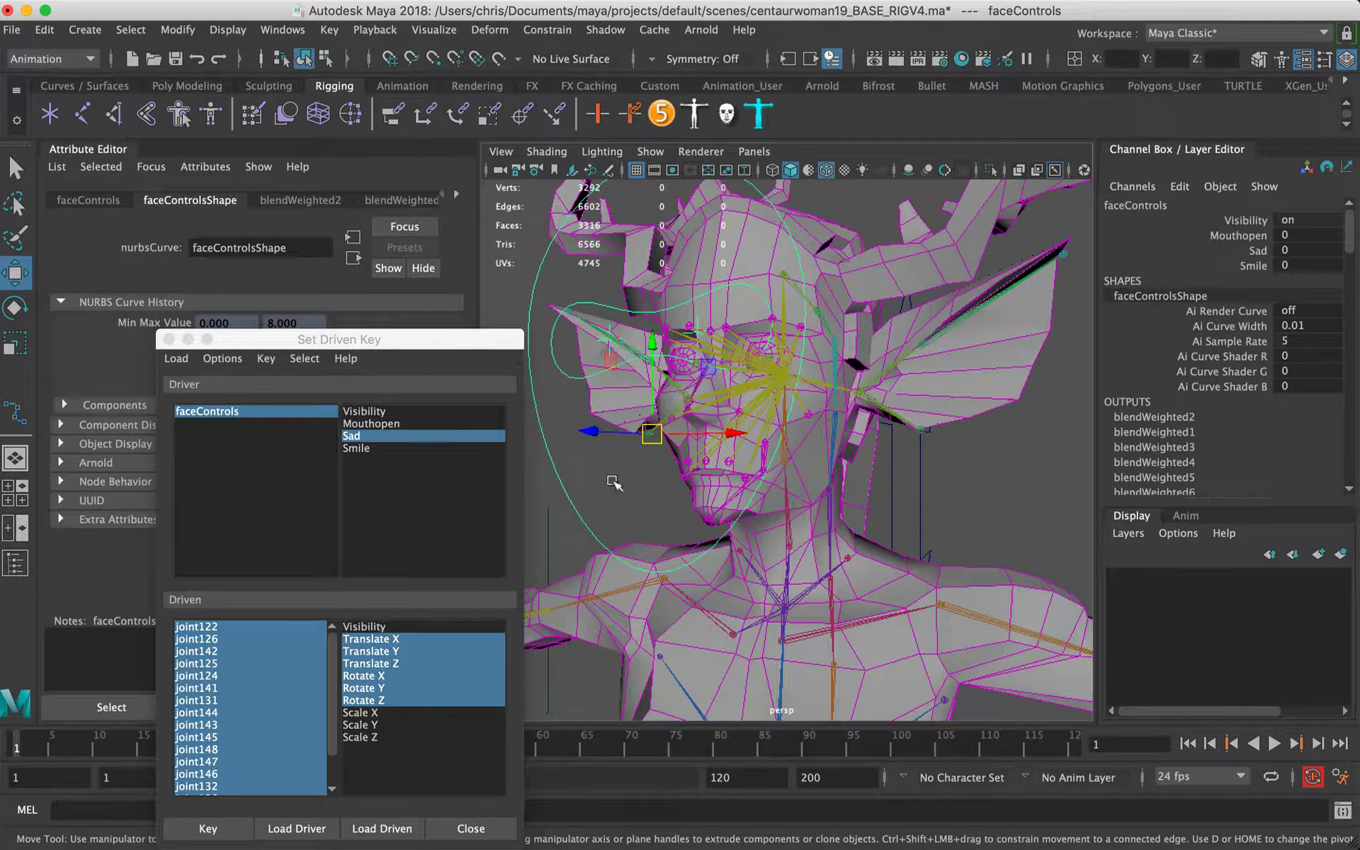
pyautogui.click(203, 167)
pyautogui.click(219, 183)
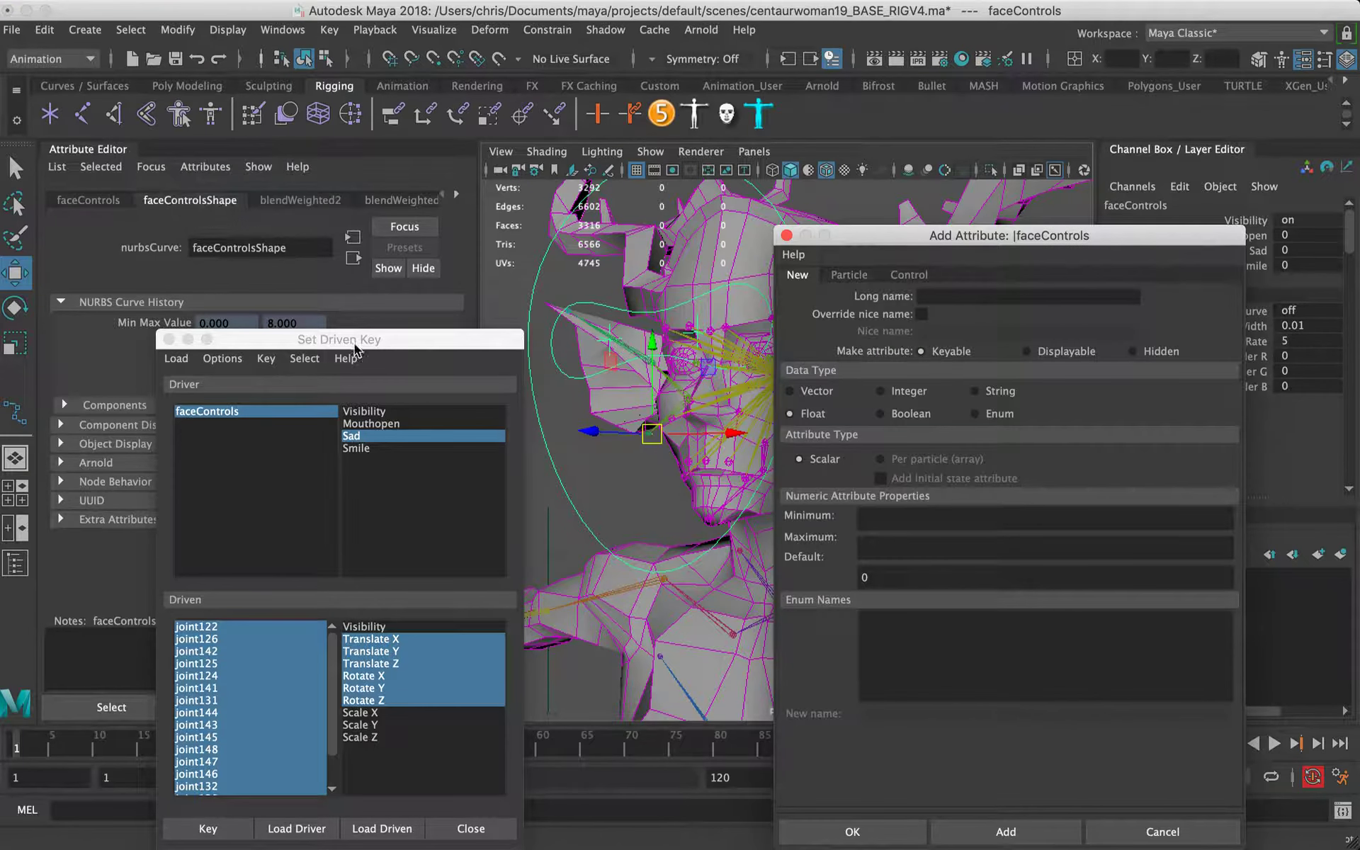
# Step: Add a keyable float attribute named browRaised to faceControls with minimum -5 and maximum 5, and close the dialog
pyautogui.moveTo(925, 236); pyautogui.dragTo(340, 216)
pyautogui.write('br')
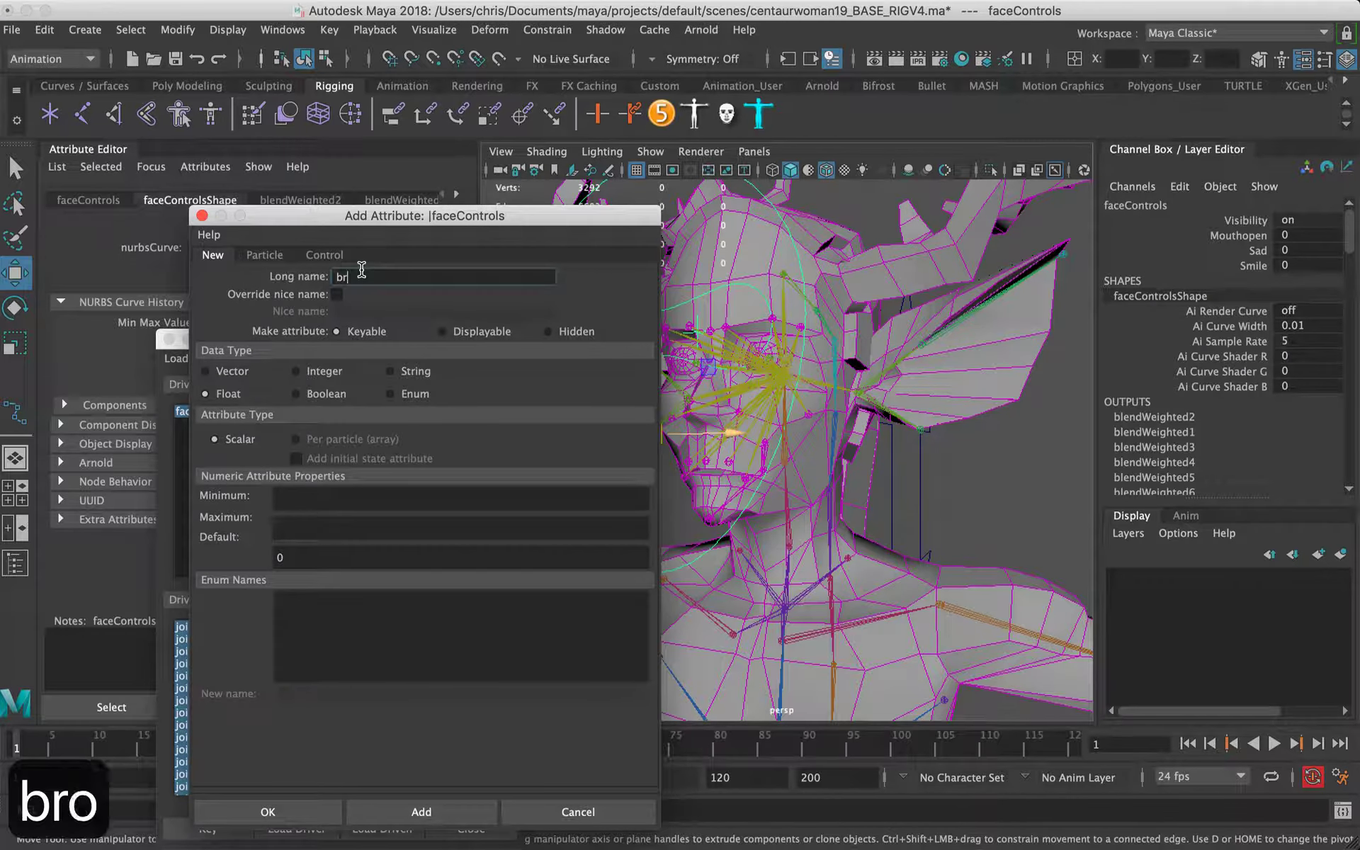
pyautogui.write('owRaised')
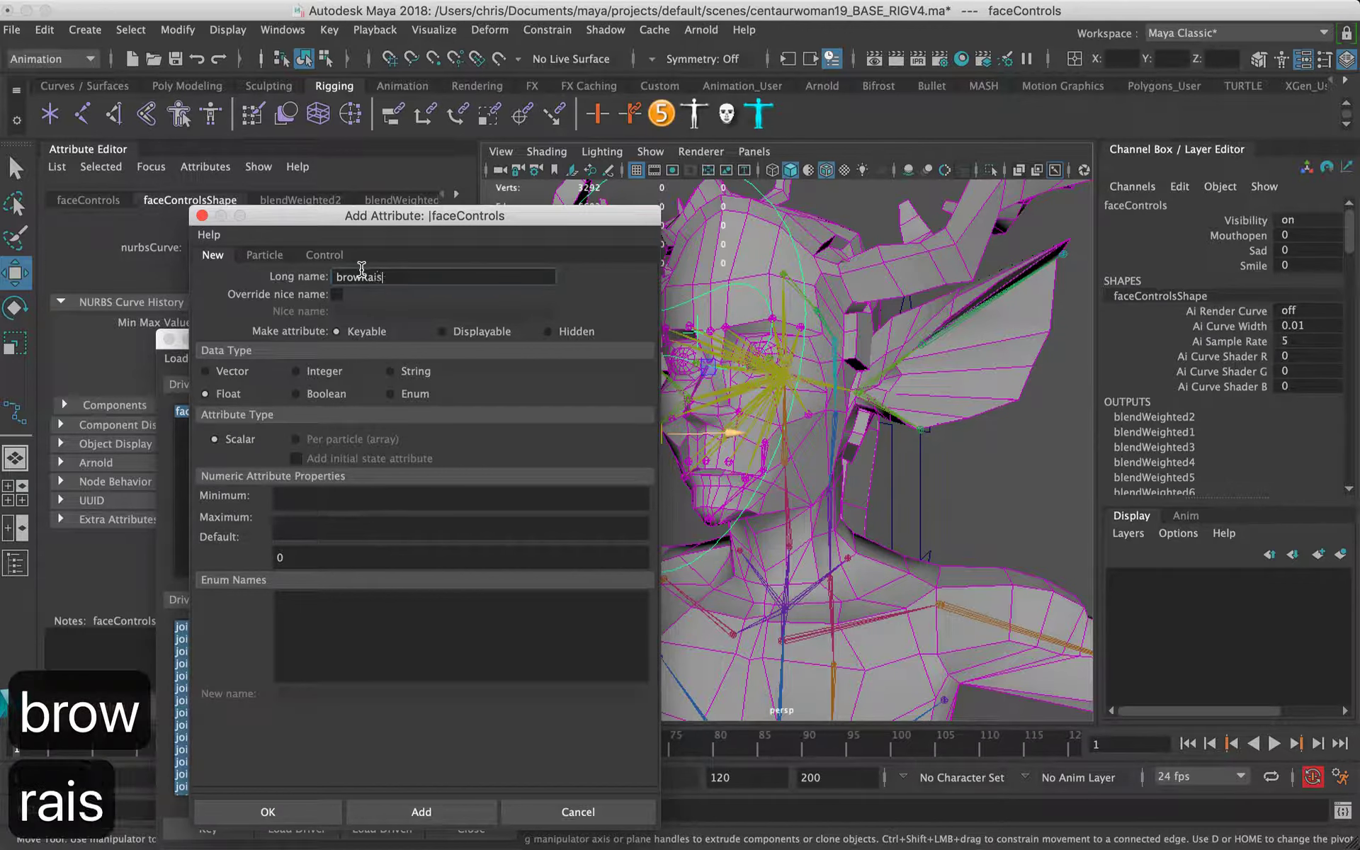
pyautogui.click(387, 500)
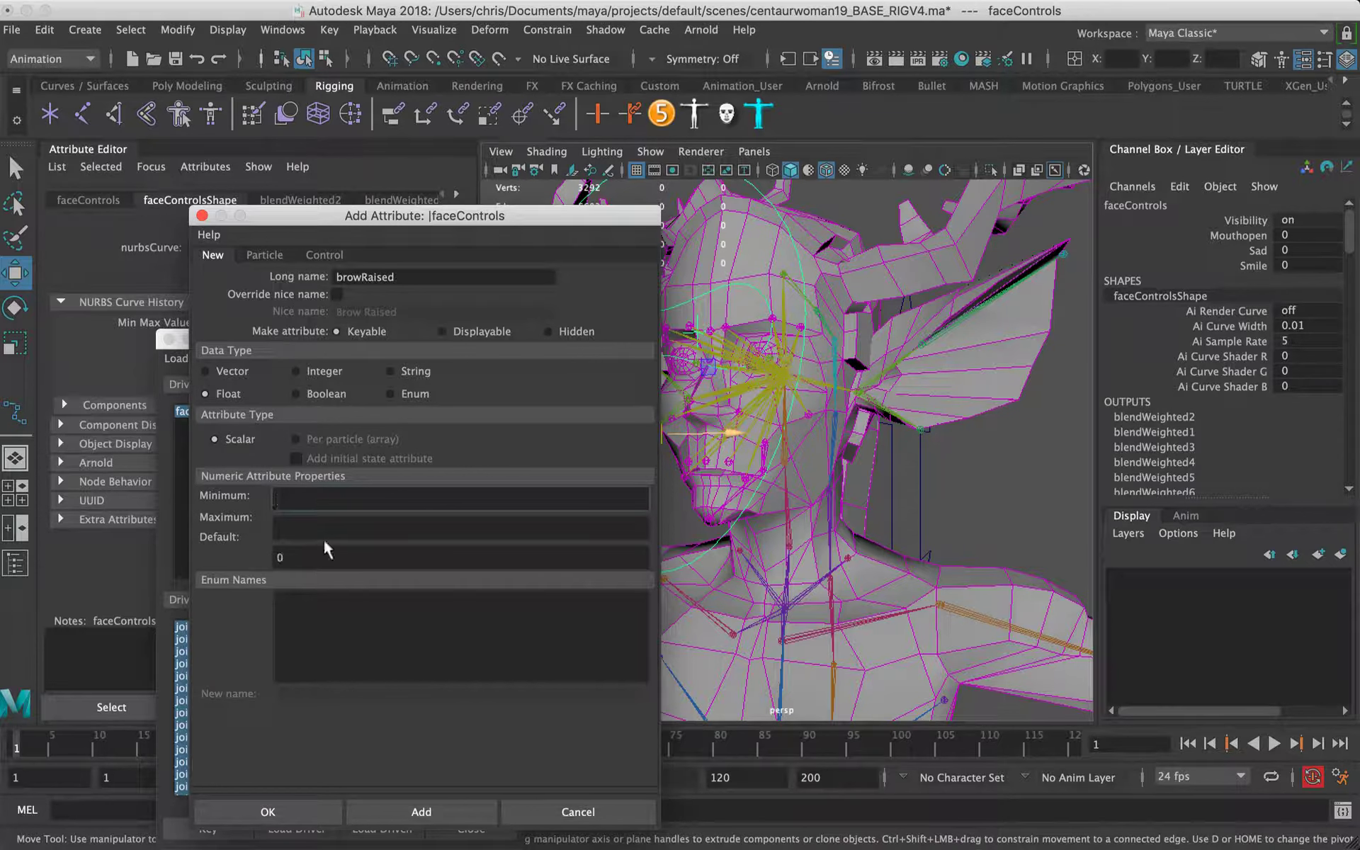
pyautogui.write('-5')
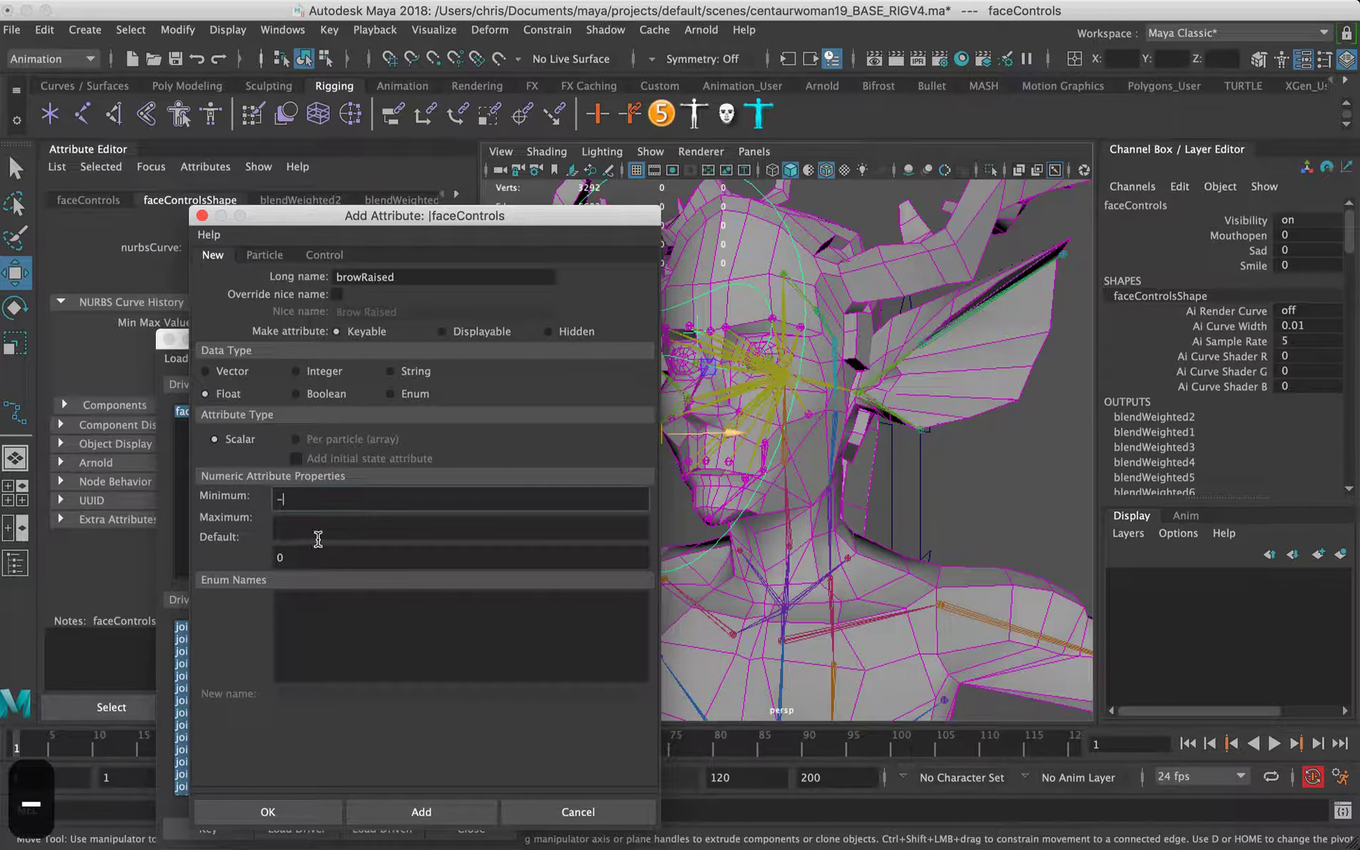
pyautogui.click(301, 527)
pyautogui.write('5')
pyautogui.click(423, 811)
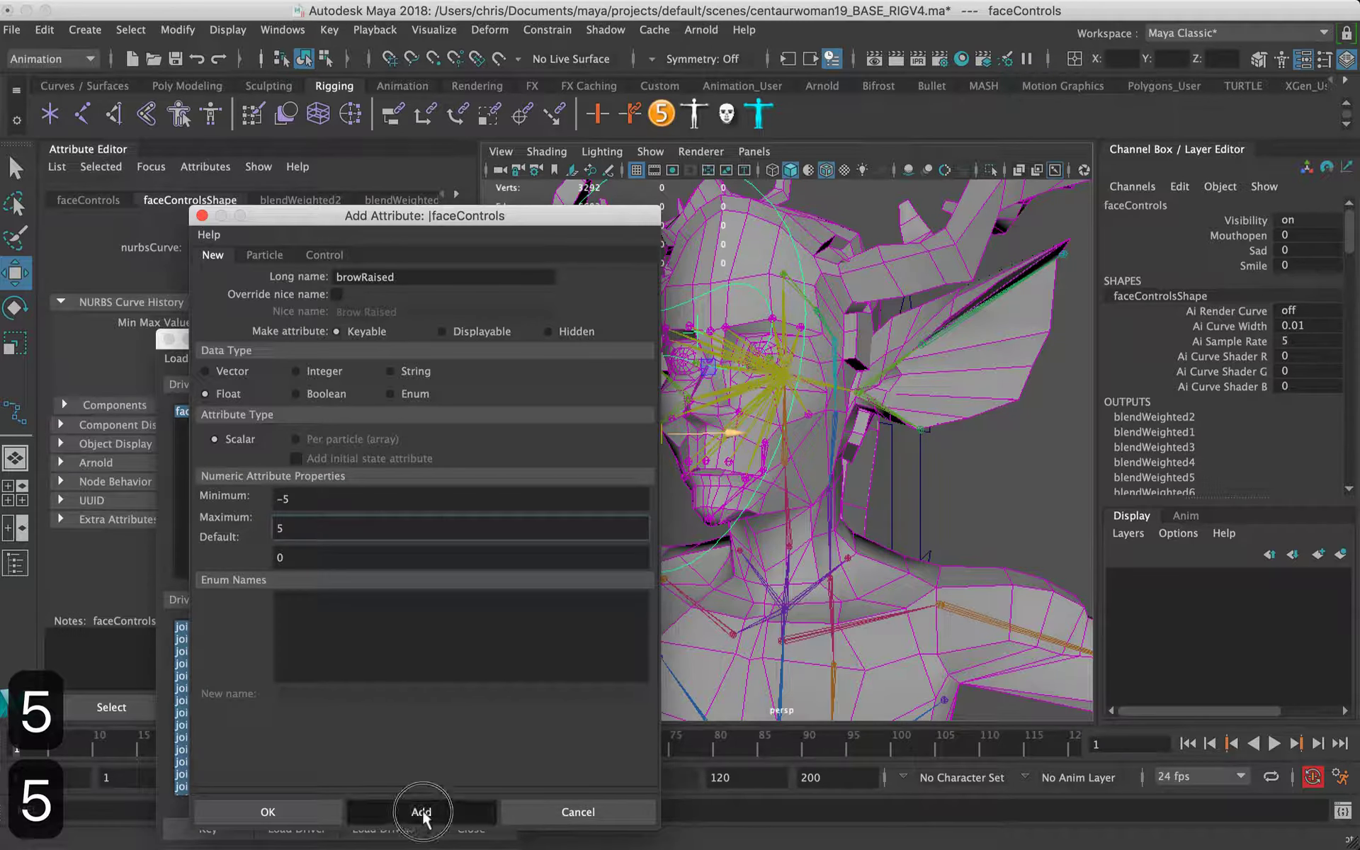
pyautogui.click(577, 814)
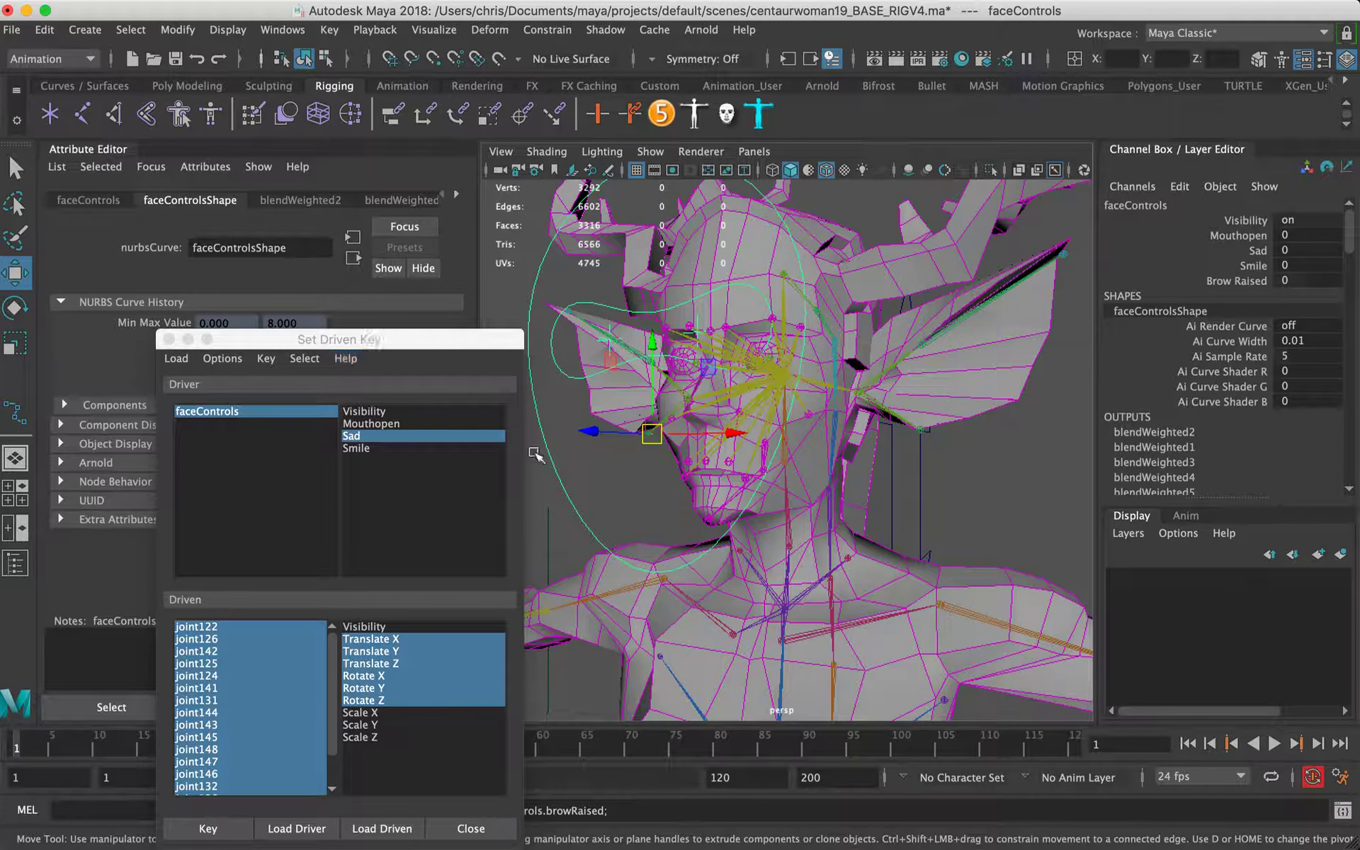
# Step: Reload faceControls as the driver, choose Brow Raised as the driving attribute and move the Set Driven Key window off the face
pyautogui.click(177, 358)
pyautogui.click(253, 403)
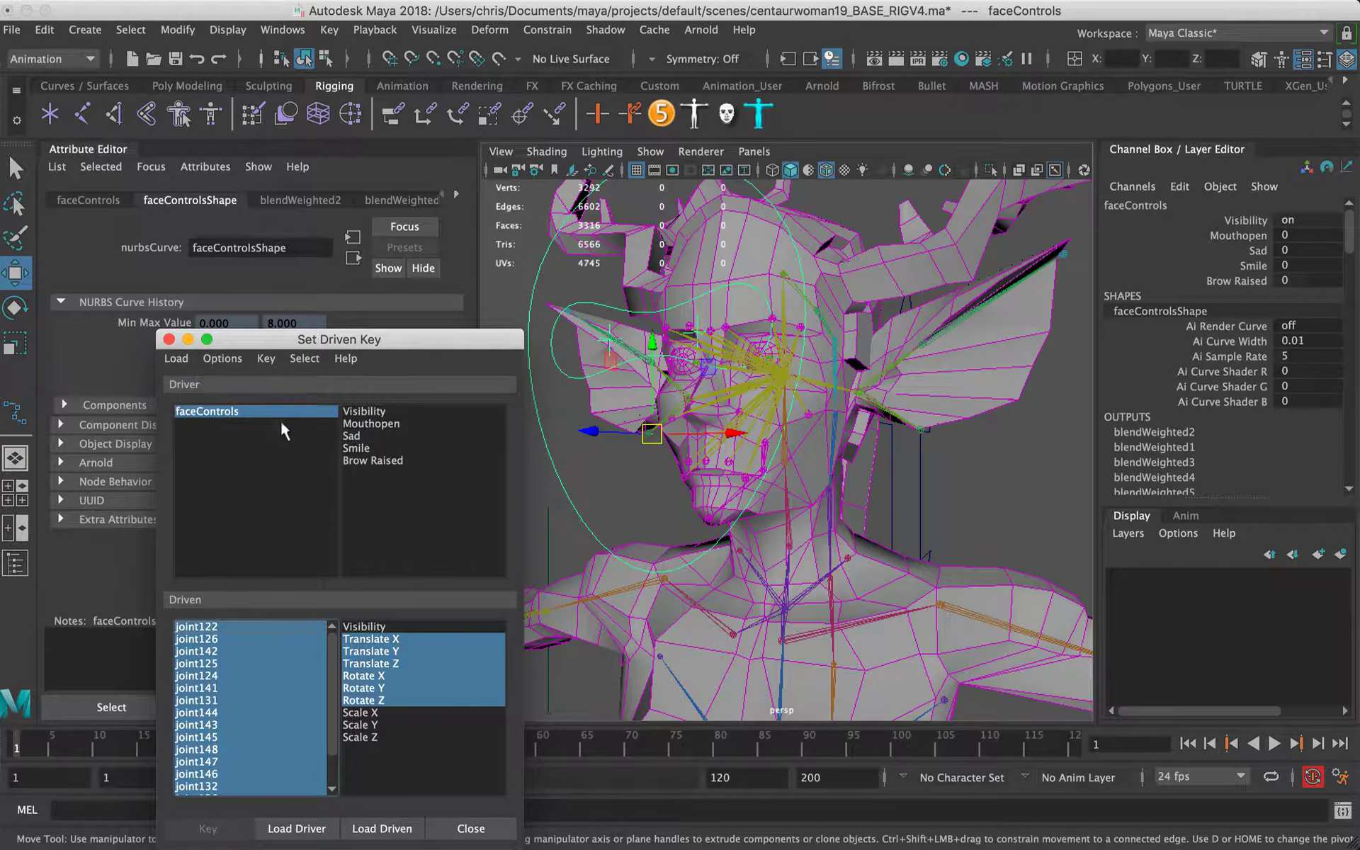
pyautogui.click(380, 461)
pyautogui.moveTo(304, 339); pyautogui.dragTo(199, 157)
pyautogui.click(592, 452)
pyautogui.scroll(5, 765, 389)
pyautogui.keyDown('alt'); pyautogui.moveTo(765, 389); pyautogui.dragTo(926, 444); pyautogui.keyUp('alt')
pyautogui.keyDown('alt'); pyautogui.moveTo(926, 444); pyautogui.dragTo(746, 505, button='right'); pyautogui.keyUp('alt')
pyautogui.click(764, 487)
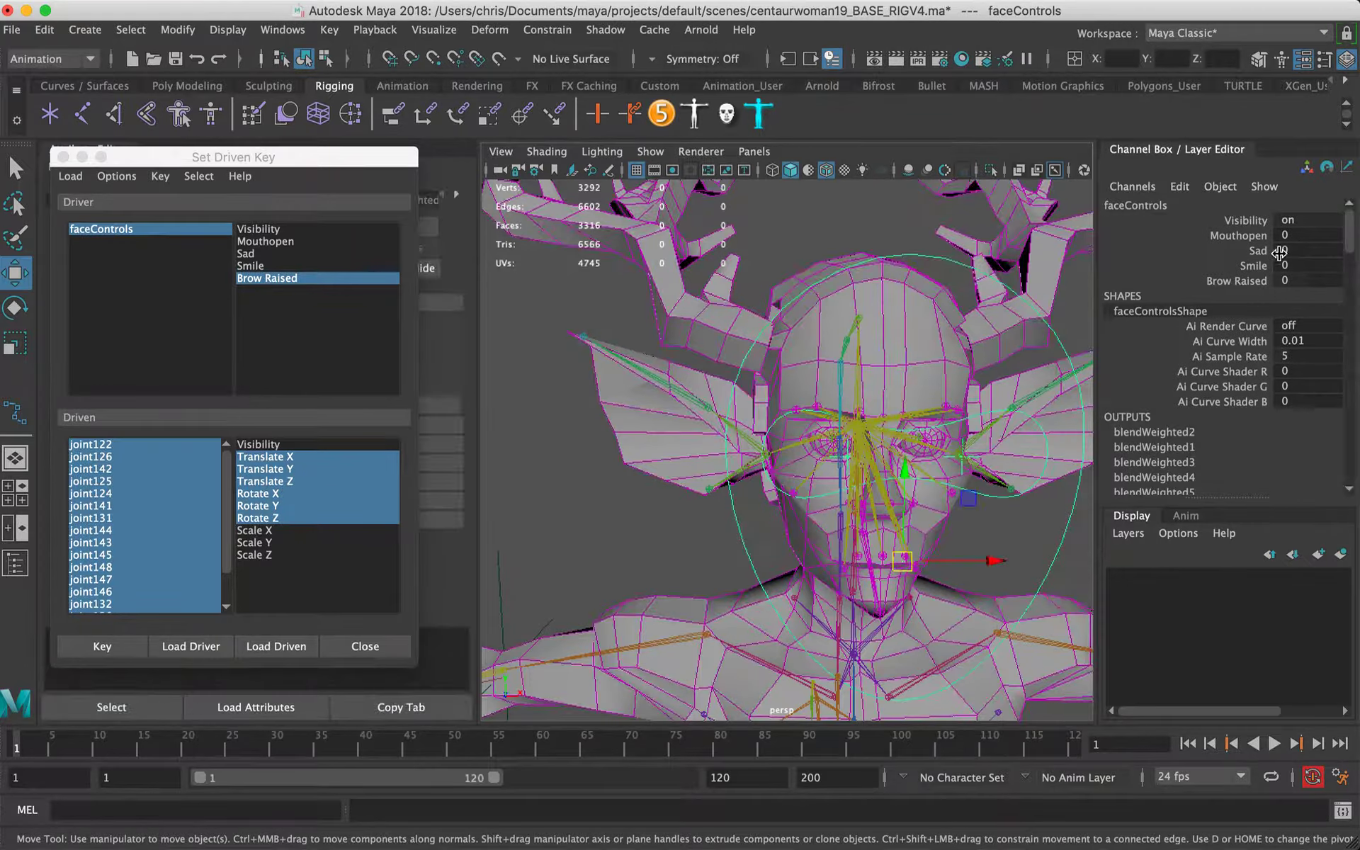
pyautogui.click(1247, 281)
pyautogui.press('super+z')
pyautogui.press('super+z')
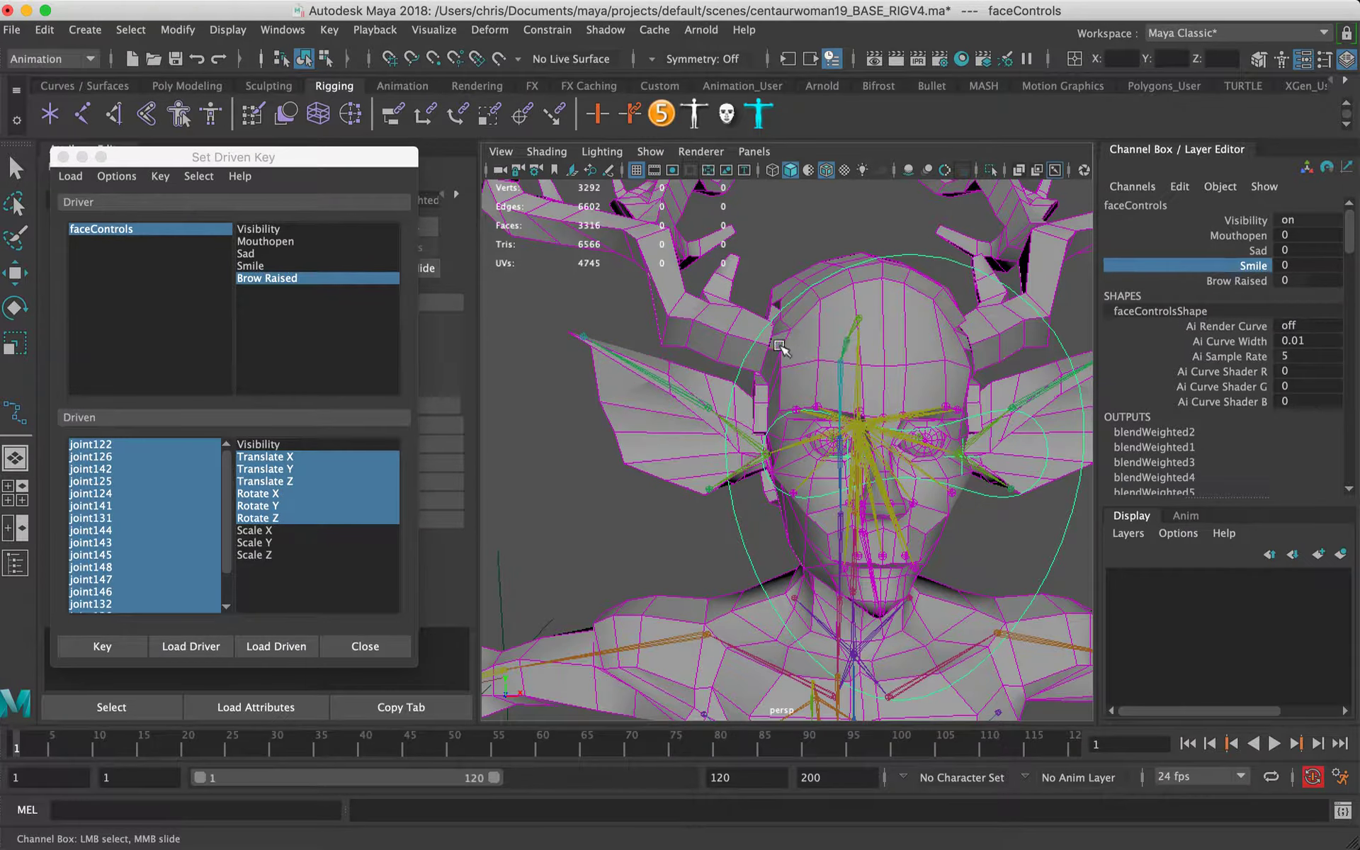
# Step: Select the brow joints above both eyes together with the centre brow joint, from joint148 across to joint130
pyautogui.keyDown('alt'); pyautogui.moveTo(550, 325); pyautogui.dragTo(724, 272, button='right'); pyautogui.keyUp('alt')
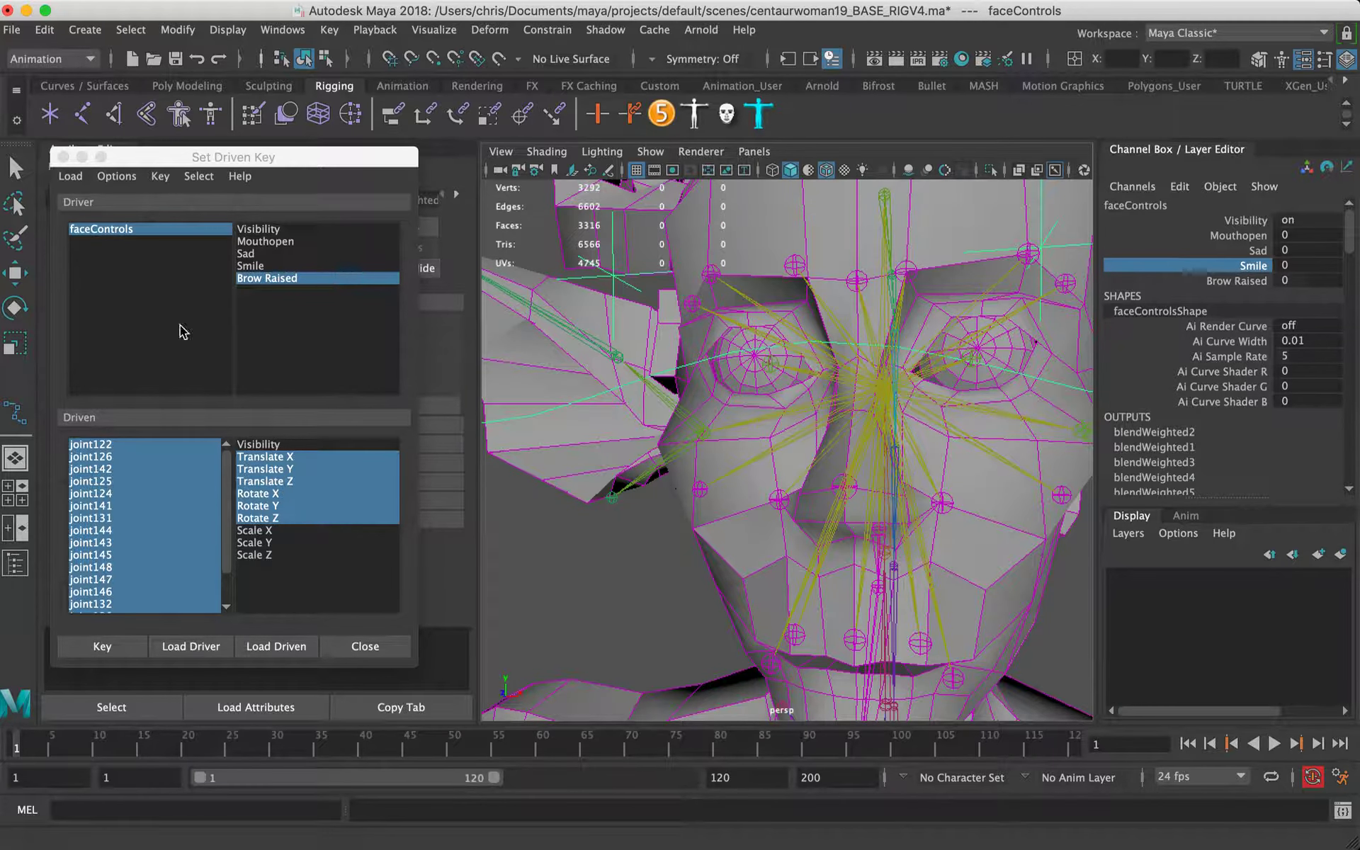
pyautogui.click(695, 303)
pyautogui.press('w')
pyautogui.keyDown('shift'); pyautogui.click(711, 274); pyautogui.keyUp('shift')
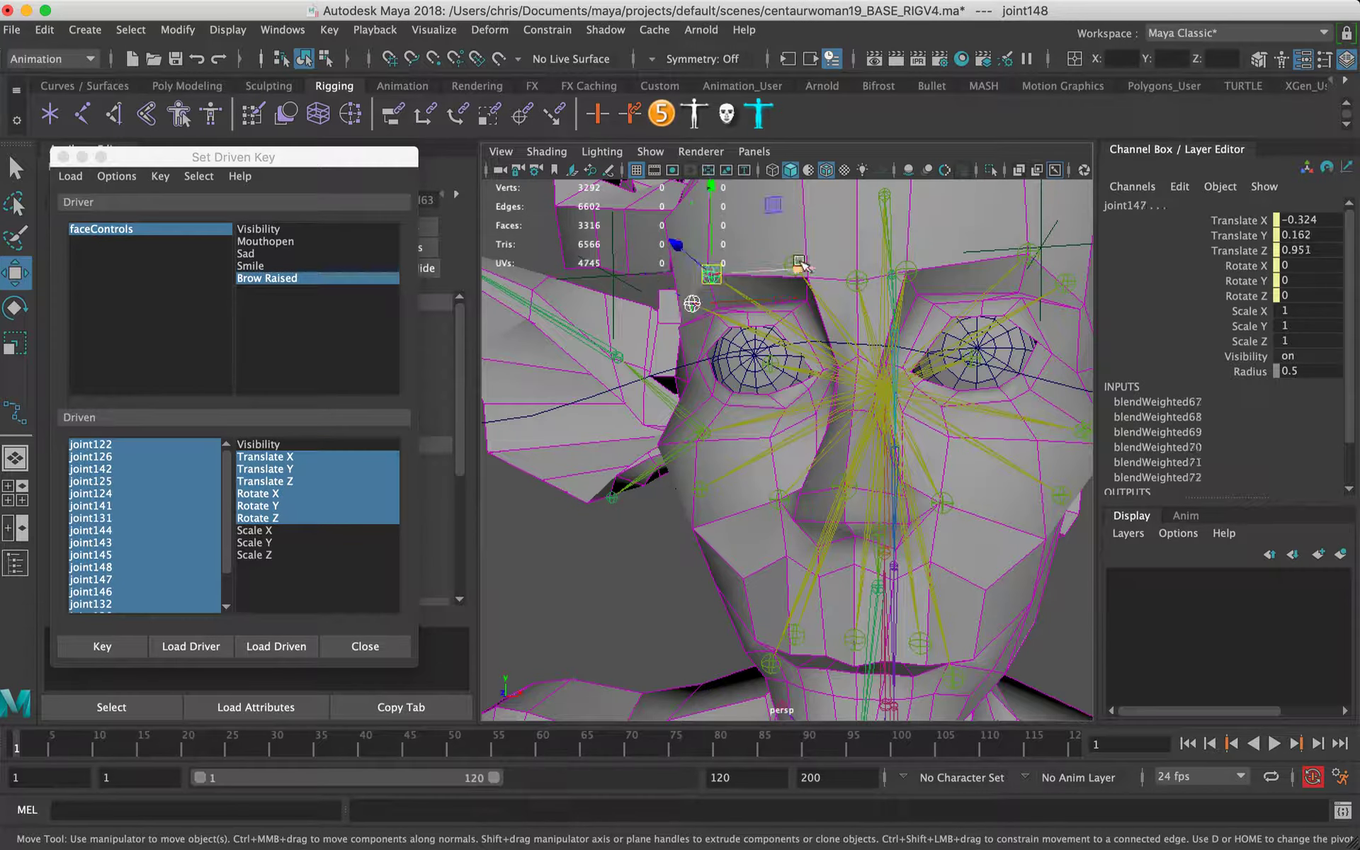
pyautogui.keyDown('shift'); pyautogui.click(796, 265); pyautogui.keyUp('shift')
pyautogui.keyDown('shift'); pyautogui.click(860, 282); pyautogui.keyUp('shift')
pyautogui.keyDown('alt'); pyautogui.moveTo(895, 269); pyautogui.dragTo(921, 285); pyautogui.keyUp('alt')
pyautogui.keyDown('alt'); pyautogui.moveTo(921, 284); pyautogui.dragTo(687, 315, button='middle'); pyautogui.keyUp('alt')
pyautogui.keyDown('alt'); pyautogui.moveTo(687, 315); pyautogui.dragTo(850, 285, button='right'); pyautogui.keyUp('alt')
pyautogui.keyDown('alt'); pyautogui.moveTo(673, 312); pyautogui.dragTo(828, 307); pyautogui.keyUp('alt')
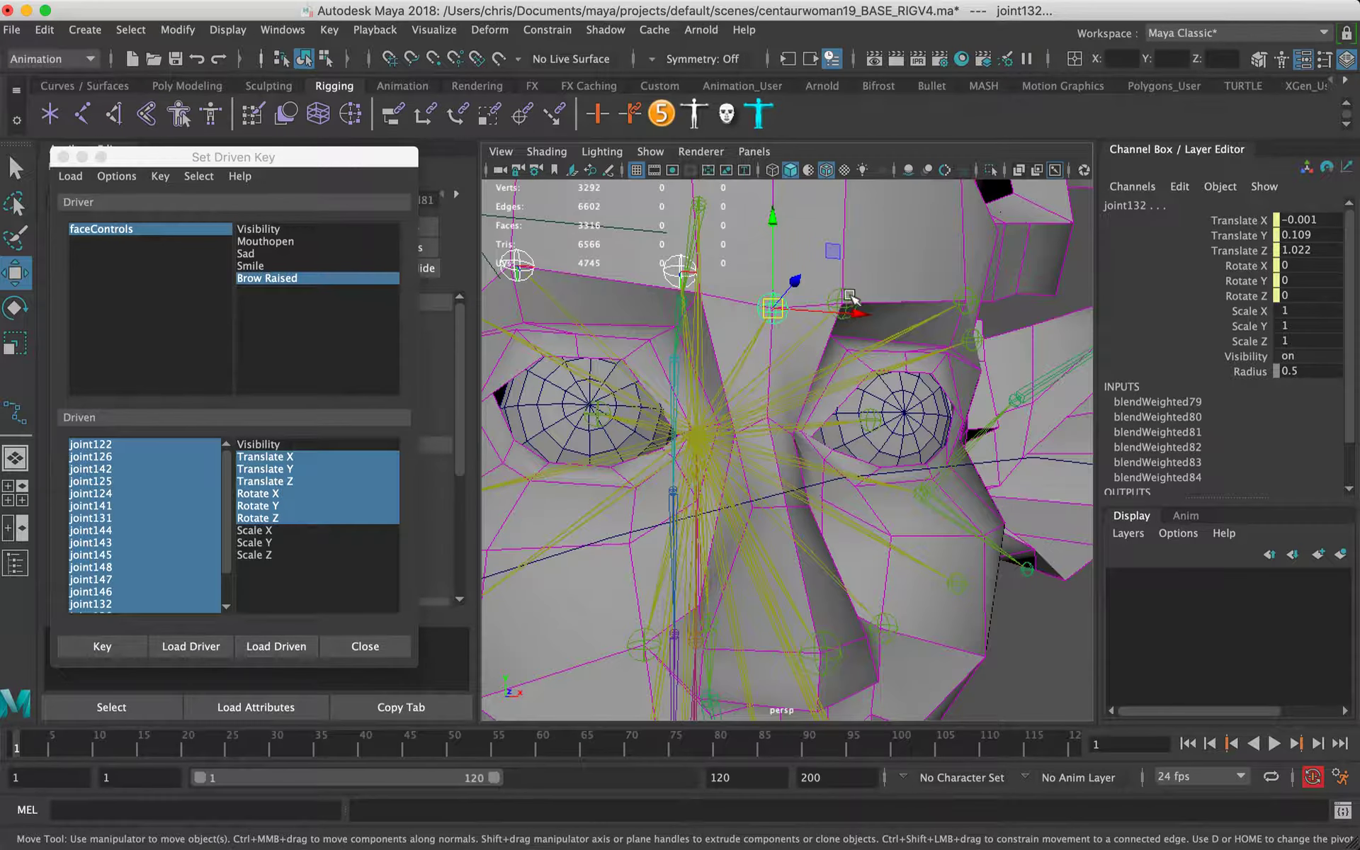
pyautogui.keyDown('shift'); pyautogui.click(850, 299); pyautogui.keyUp('shift')
pyautogui.keyDown('shift'); pyautogui.click(979, 304); pyautogui.keyUp('shift')
pyautogui.keyDown('shift'); pyautogui.click(987, 340); pyautogui.keyUp('shift')
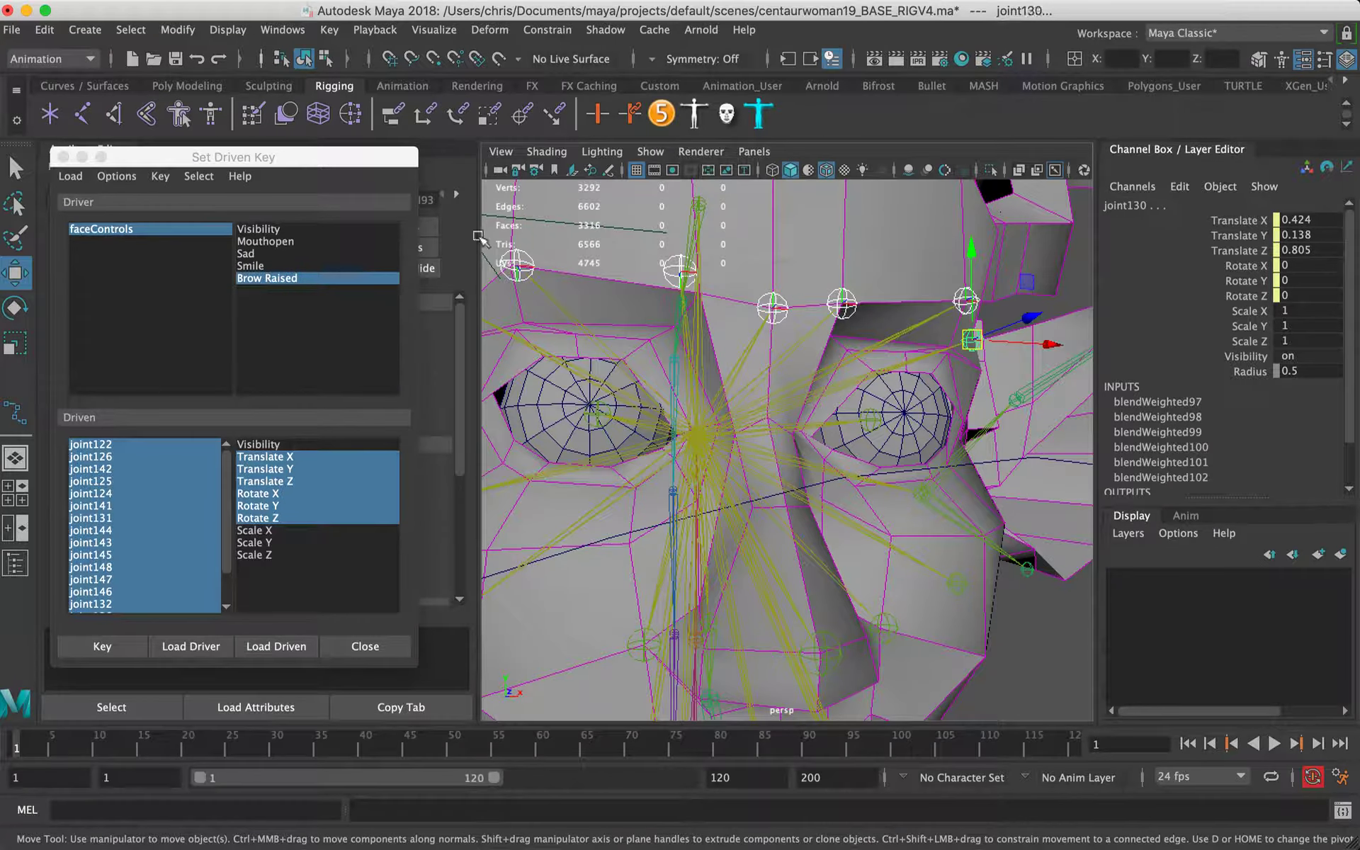
# Step: Load the selected brow joints as the driven objects and choose all of them with Translate X, Y, Z and Rotate X, Y, Z
pyautogui.click(70, 175)
pyautogui.click(99, 224)
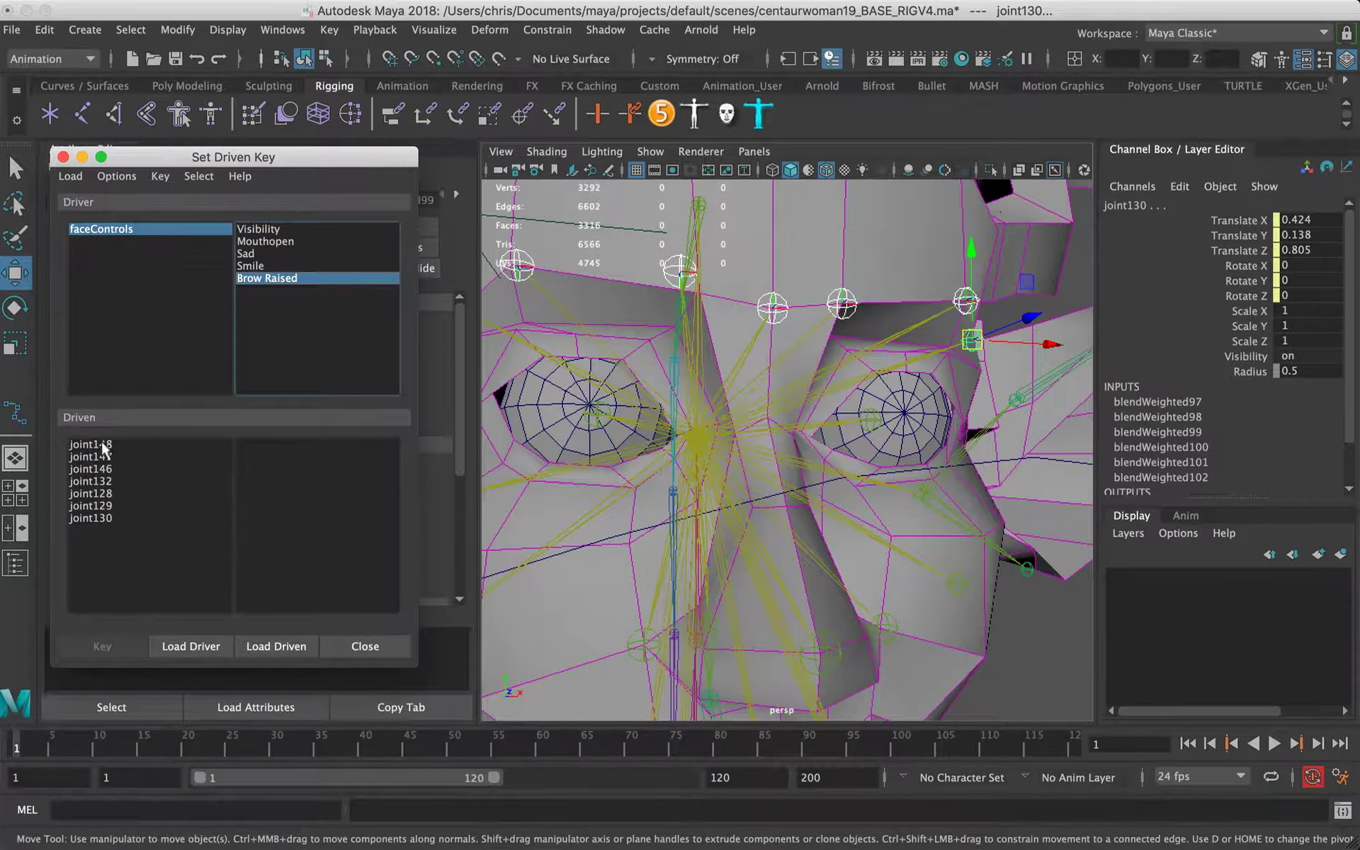
pyautogui.moveTo(105, 447); pyautogui.dragTo(98, 555)
pyautogui.moveTo(273, 457); pyautogui.dragTo(265, 515)
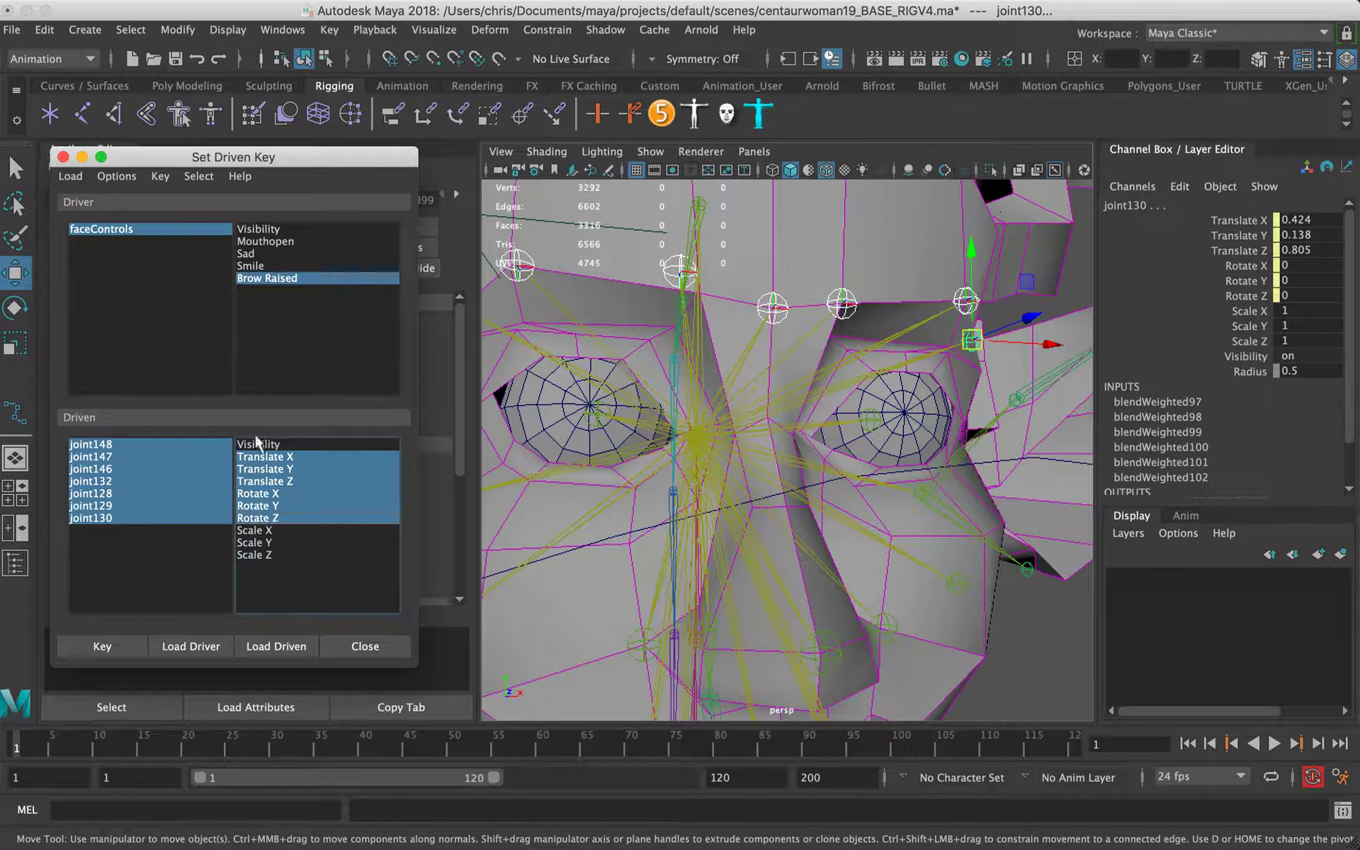
pyautogui.scroll(-5, 783, 426)
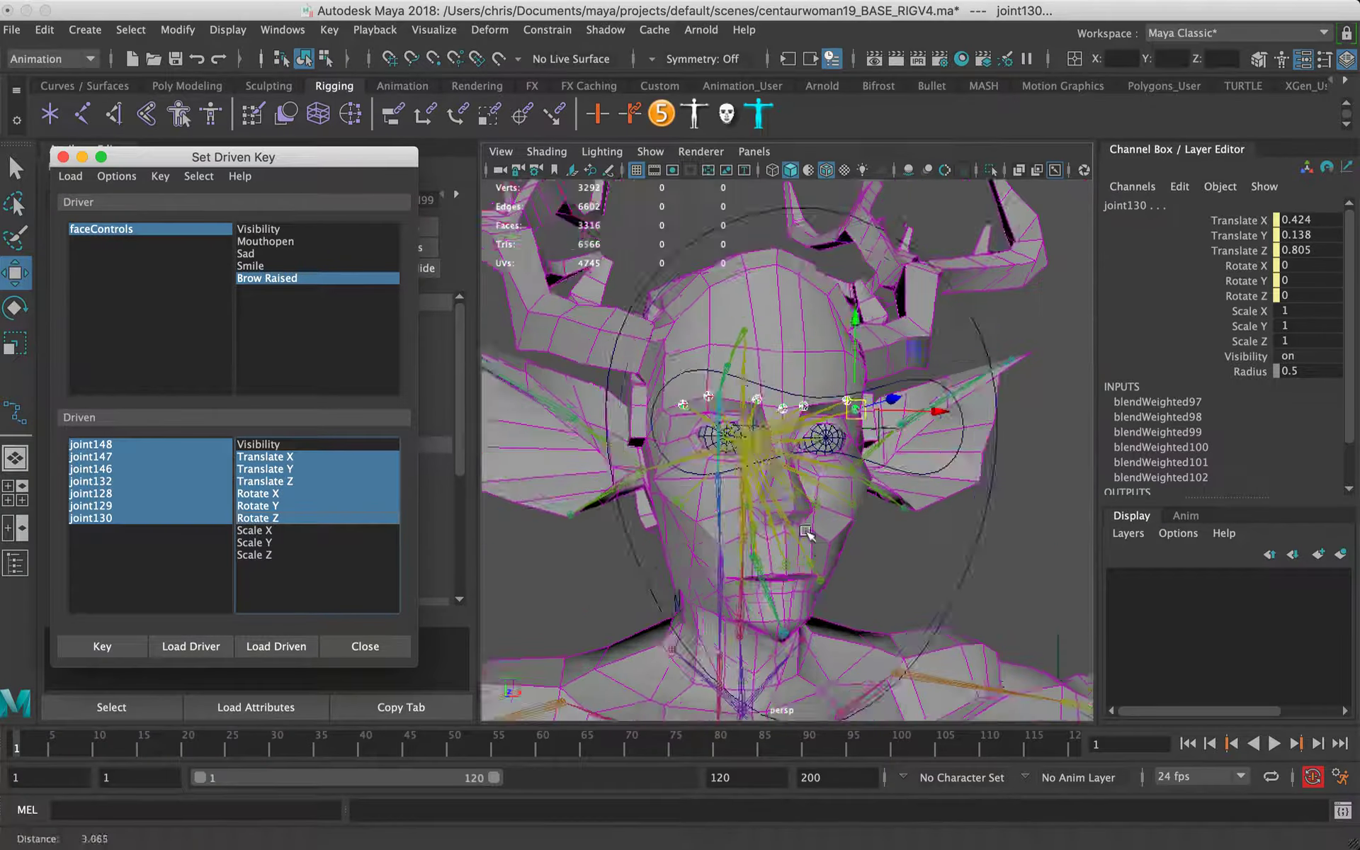
# Step: Key the brow joints' neutral pose with Brow Raised at 0, and set faceControls' Brow Raised to -5
pyautogui.click(923, 540)
pyautogui.click(102, 646)
pyautogui.click(1290, 281)
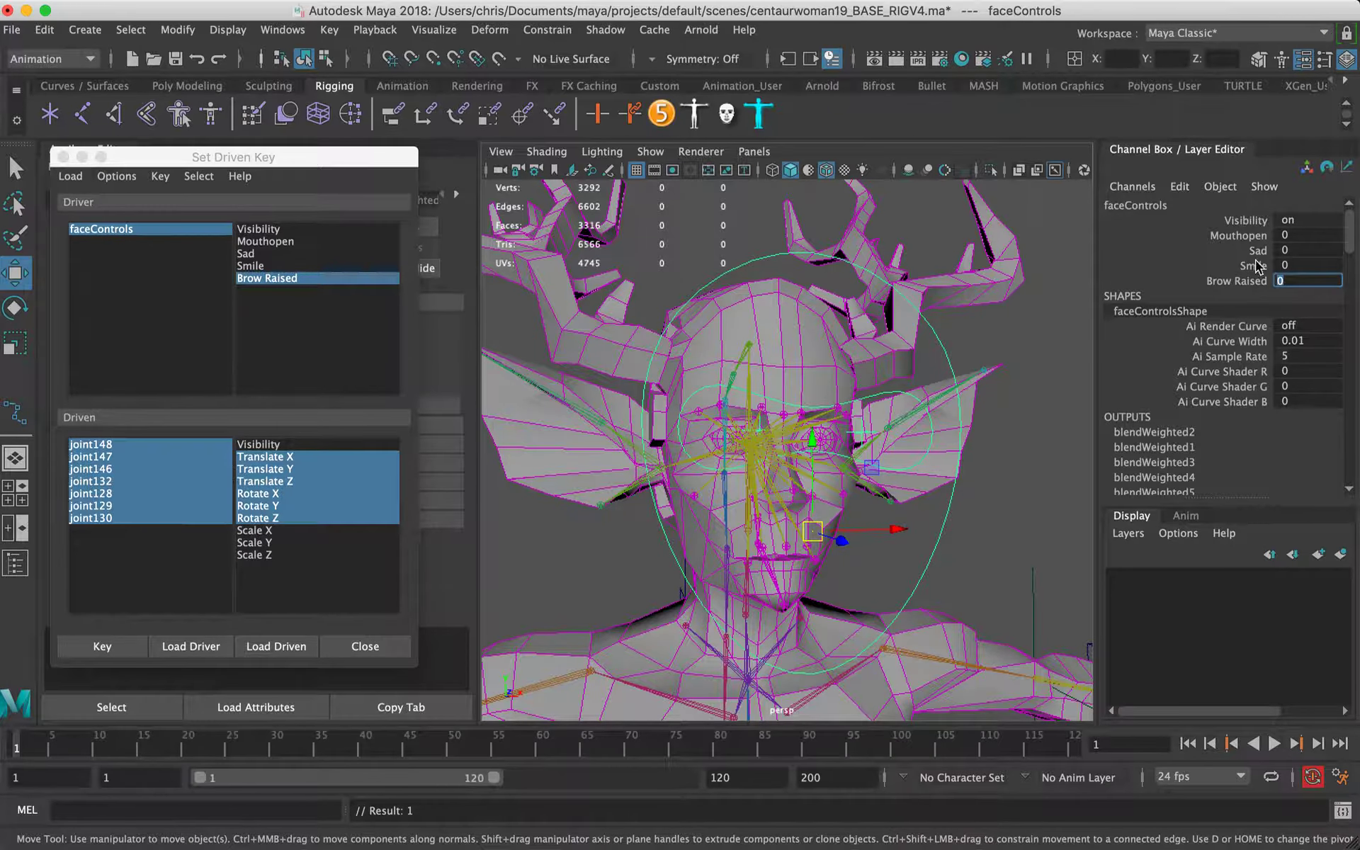
pyautogui.write('-')
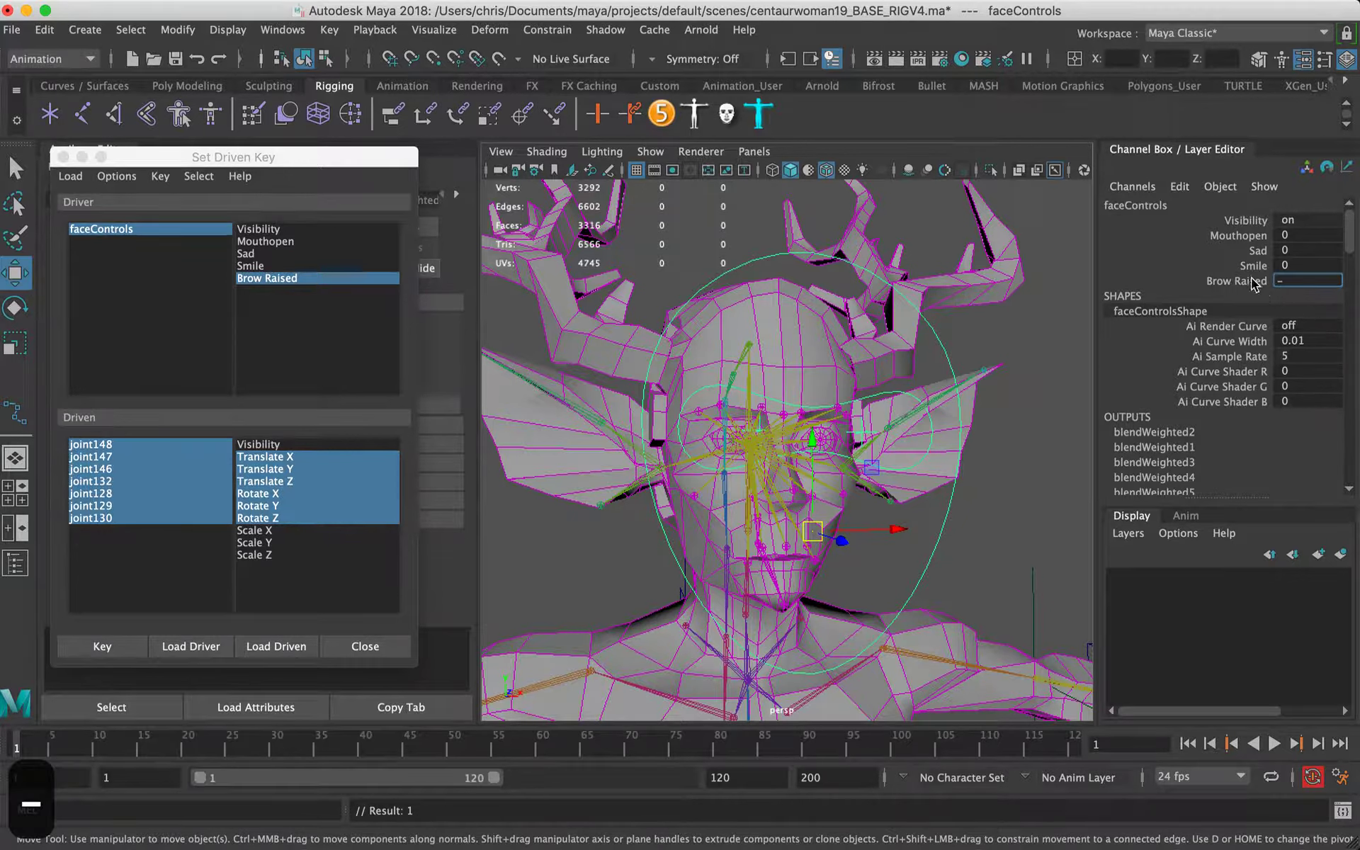
pyautogui.click(1252, 282)
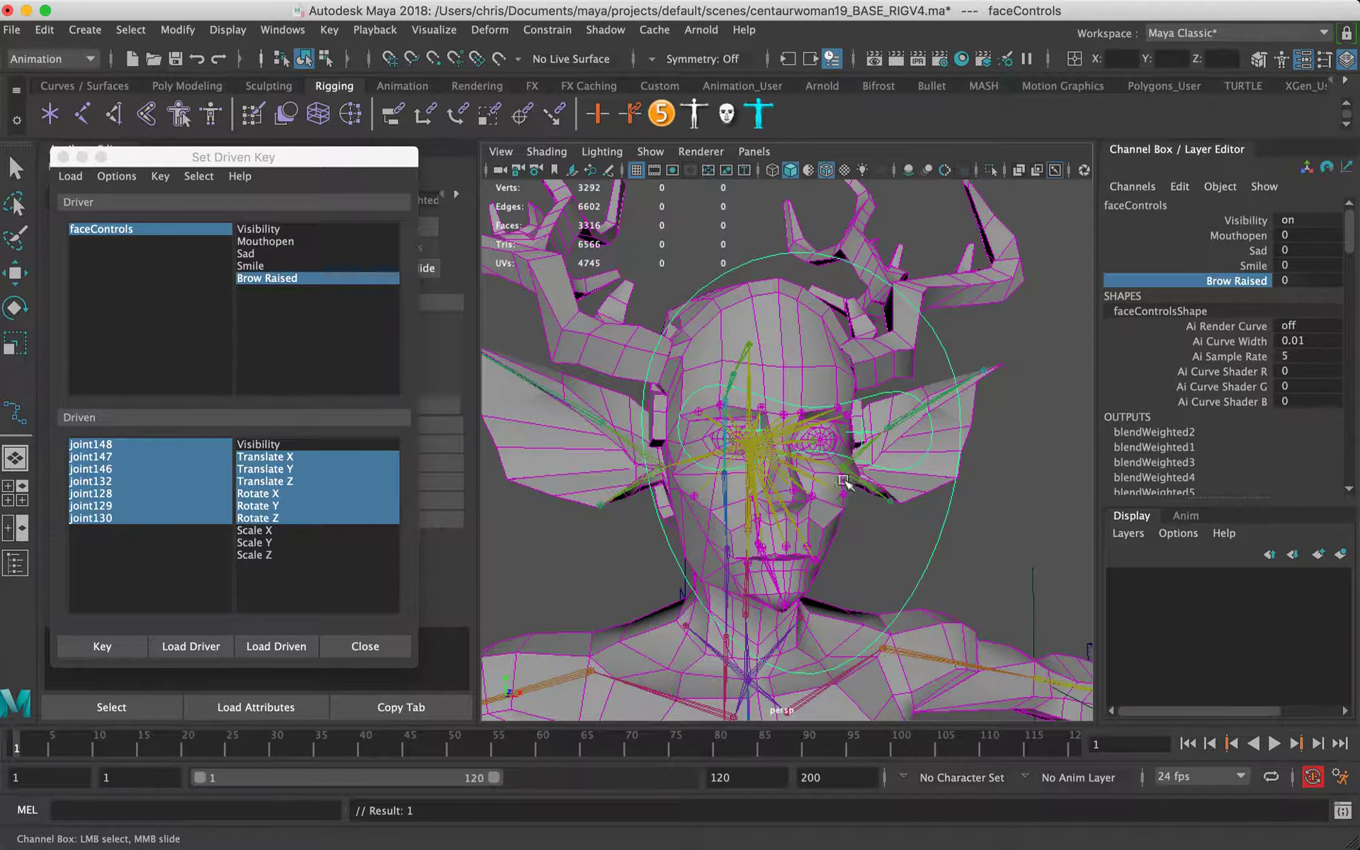
pyautogui.click(1280, 281)
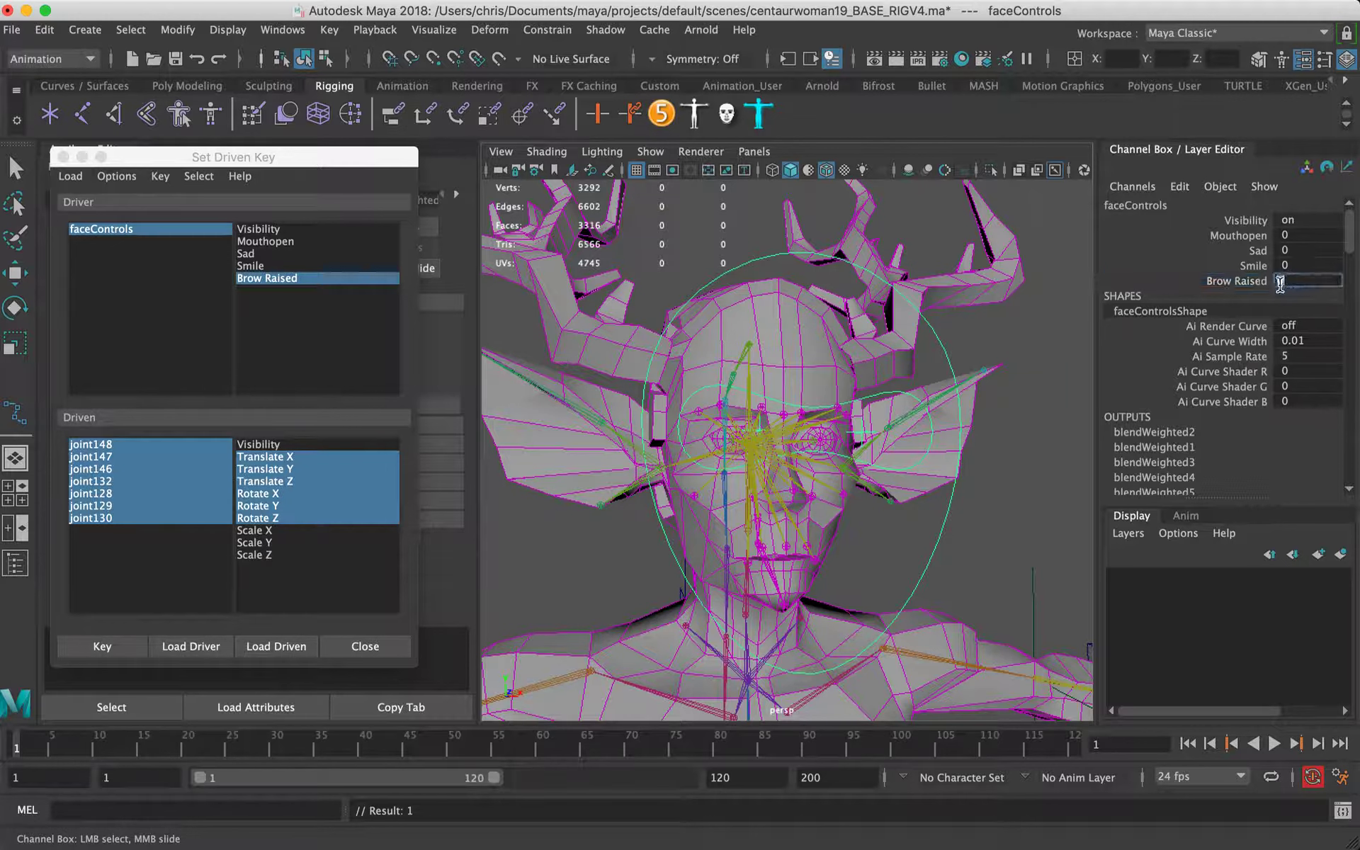
pyautogui.write('-5')
pyautogui.press('Return')
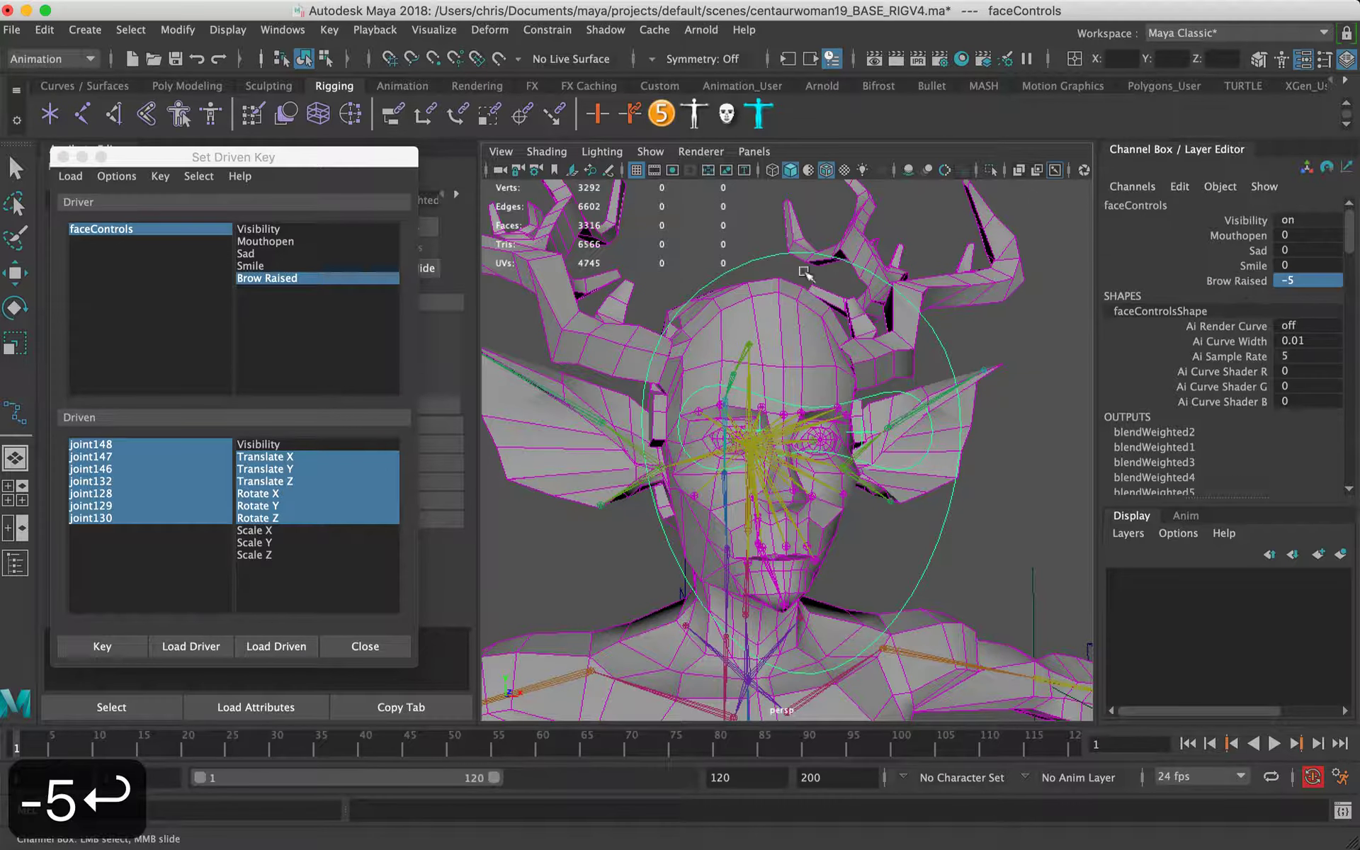
# Step: Lower all the driven brow joints, bringing joint130 to about 0.116 in Translate Y, and key the pose
pyautogui.moveTo(108, 446); pyautogui.dragTo(148, 516)
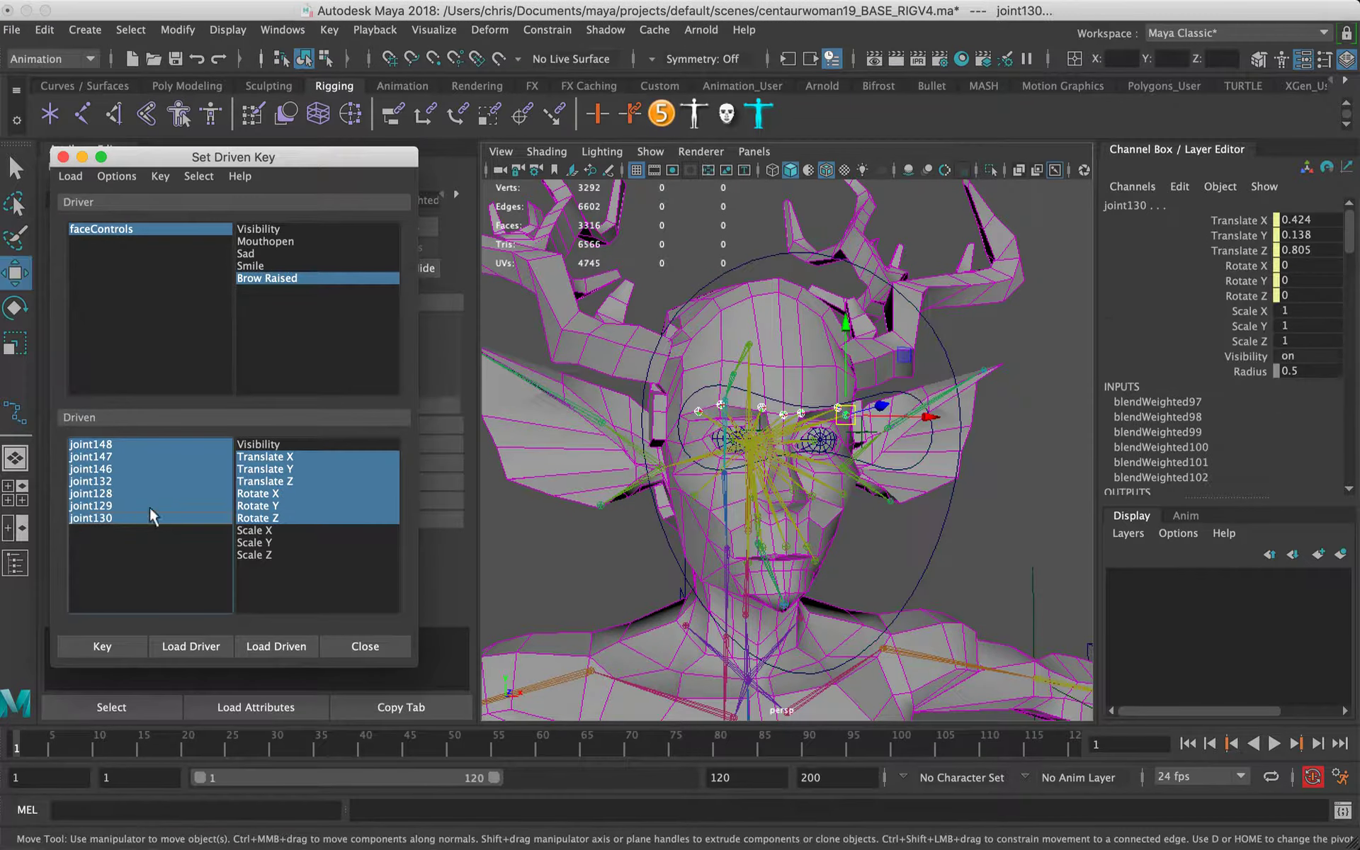
pyautogui.scroll(5, 805, 374)
pyautogui.moveTo(884, 302); pyautogui.dragTo(881, 306)
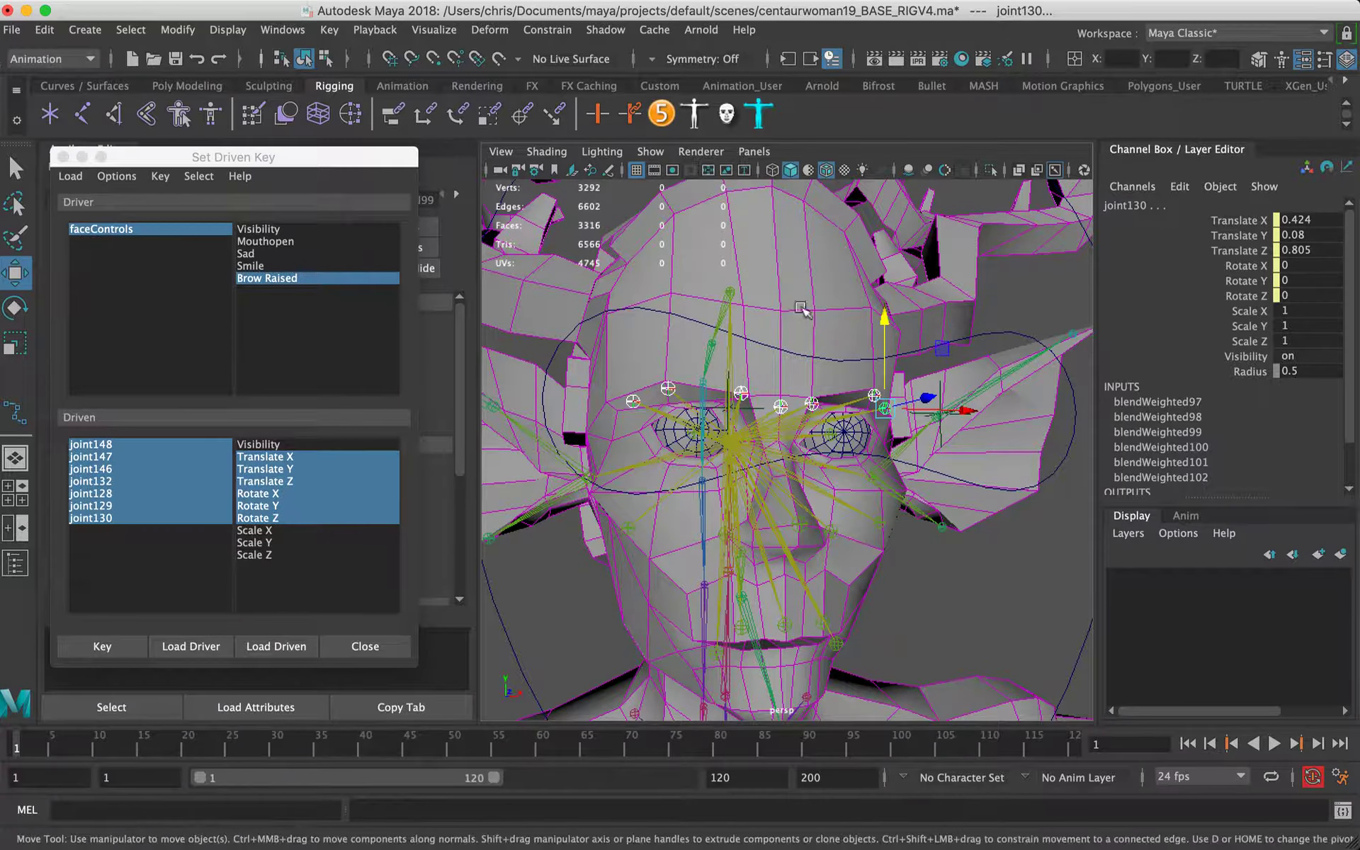
pyautogui.moveTo(886, 318); pyautogui.dragTo(884, 304)
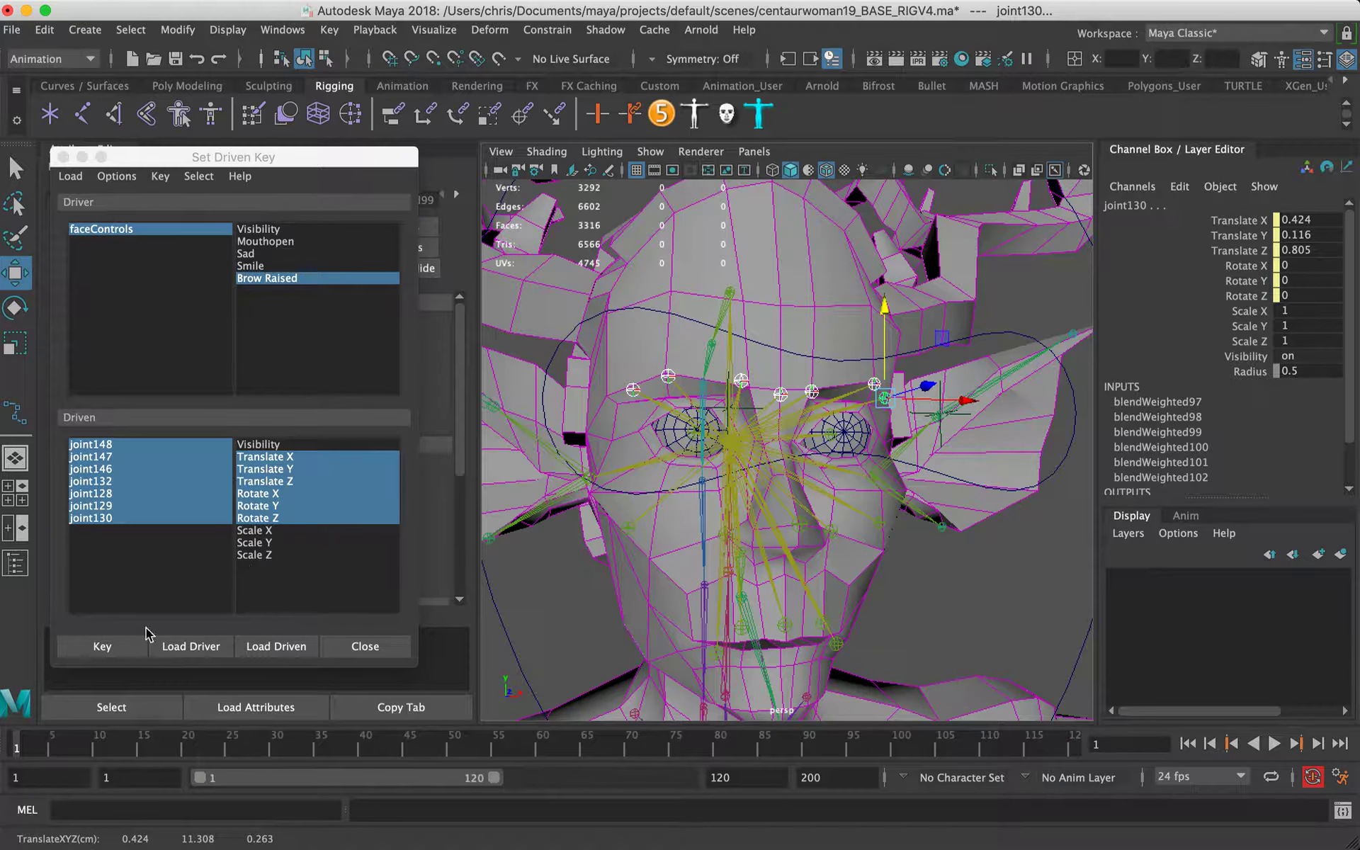
pyautogui.click(101, 644)
# Step: Select faceControls again and set its Brow Raised attribute to 5
pyautogui.scroll(-4, 1037, 601)
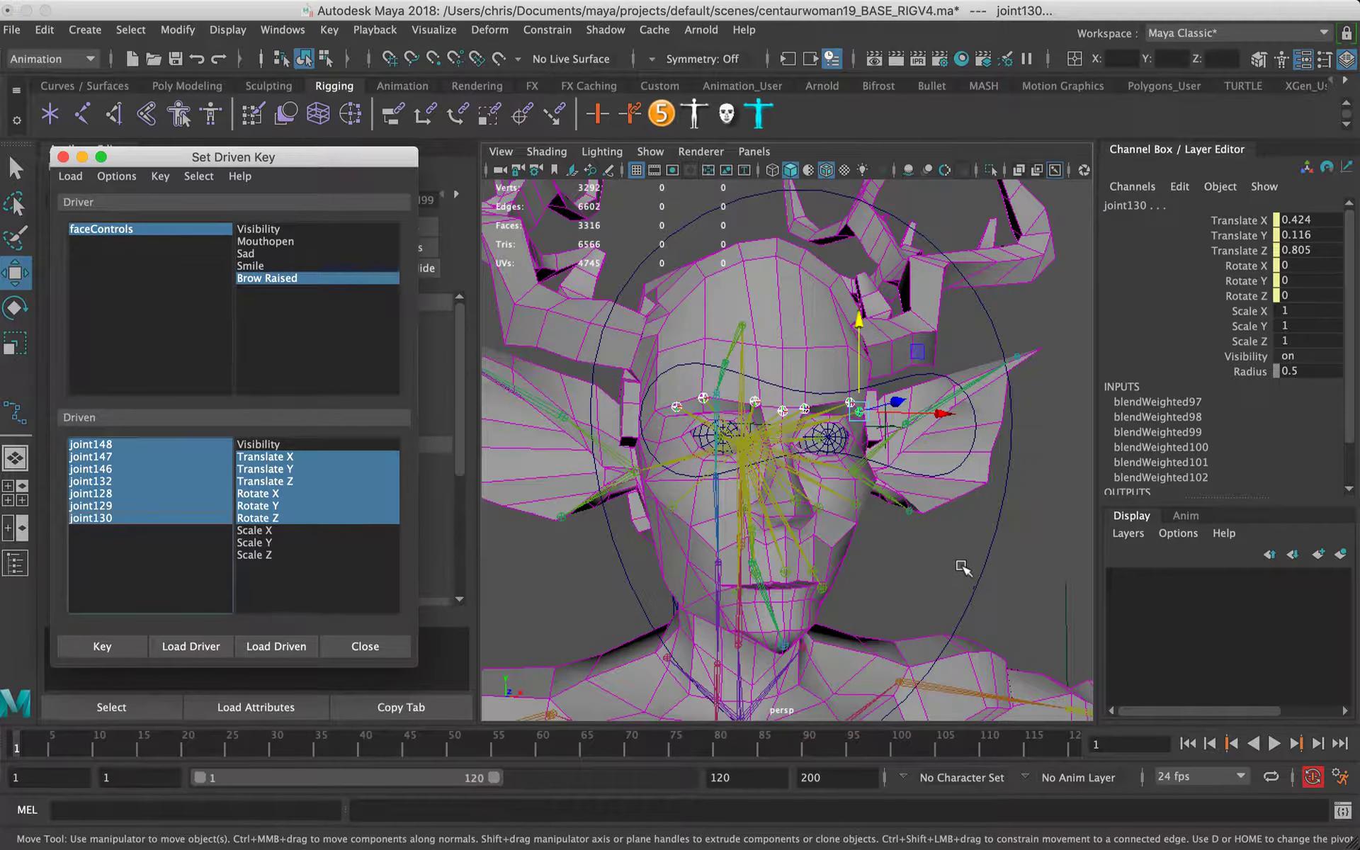
pyautogui.click(979, 561)
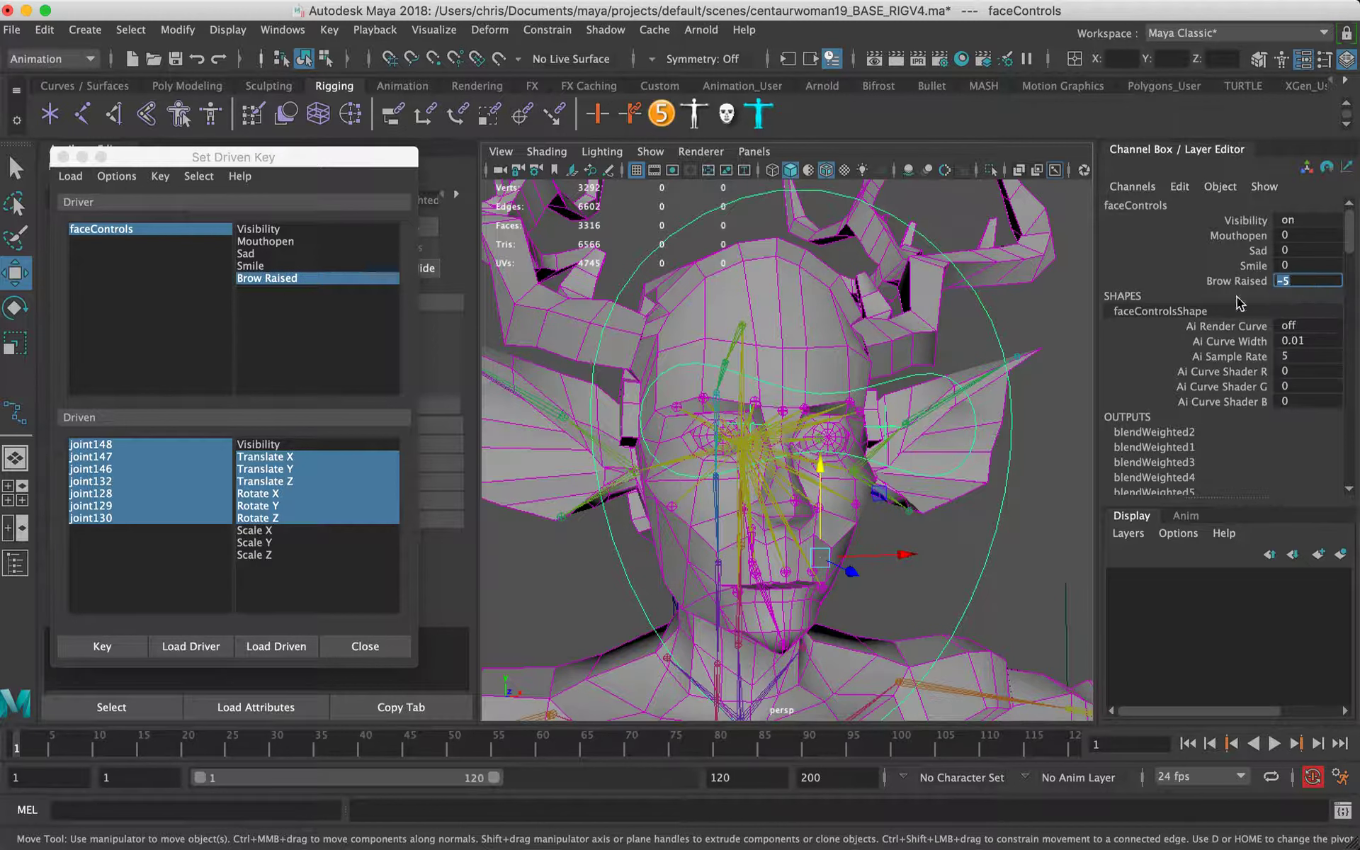
pyautogui.write('0')
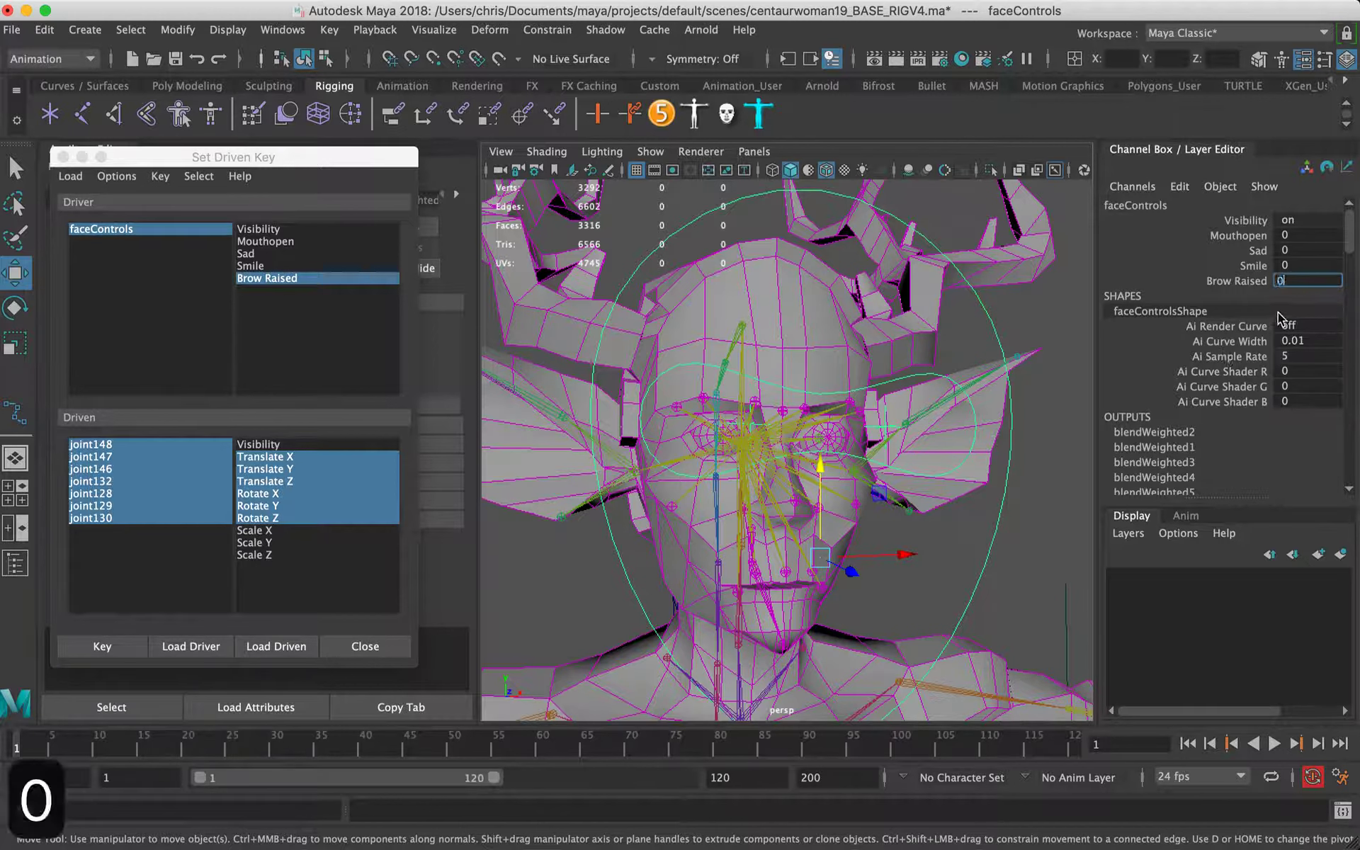
pyautogui.press('Return')
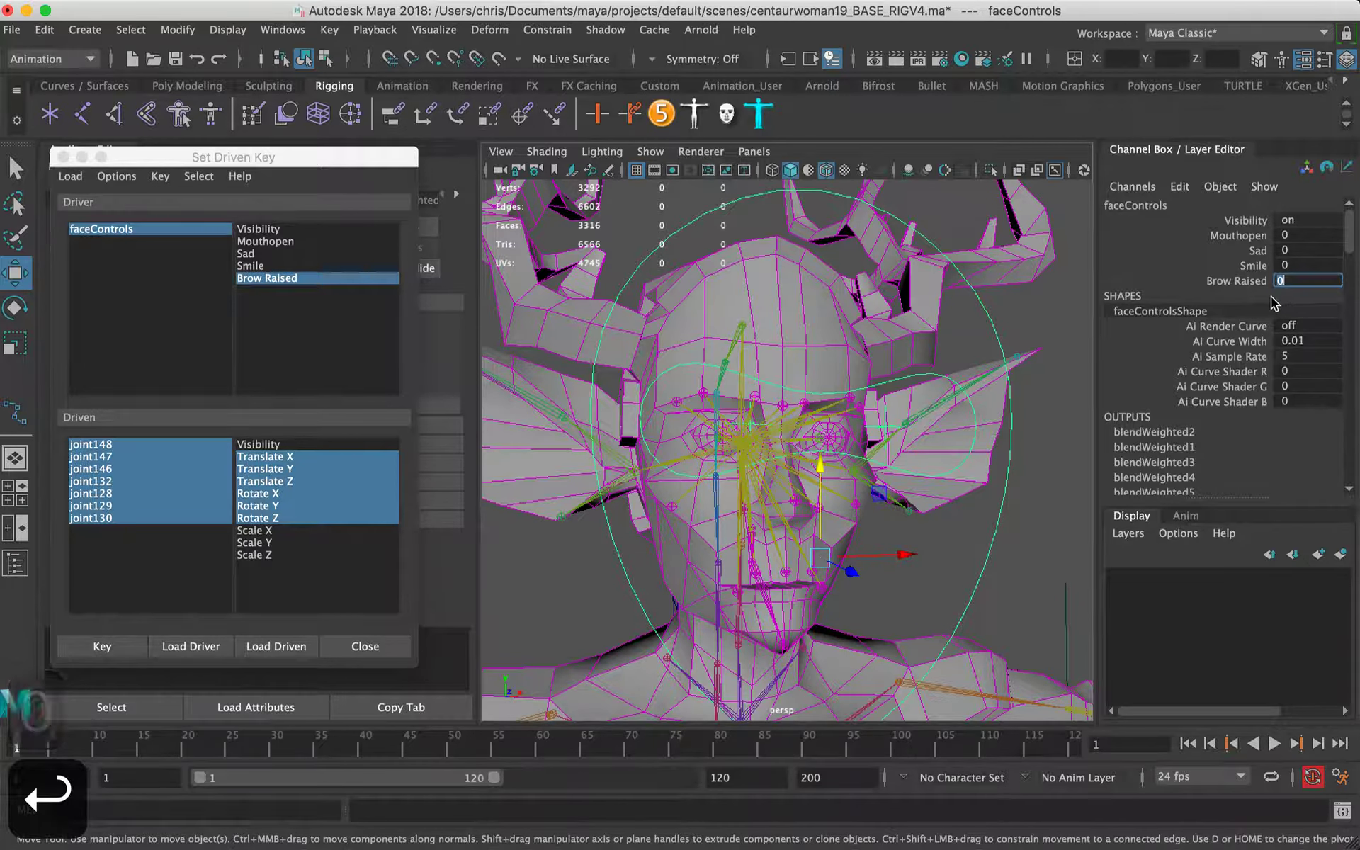
pyautogui.write('5')
pyautogui.press('Return')
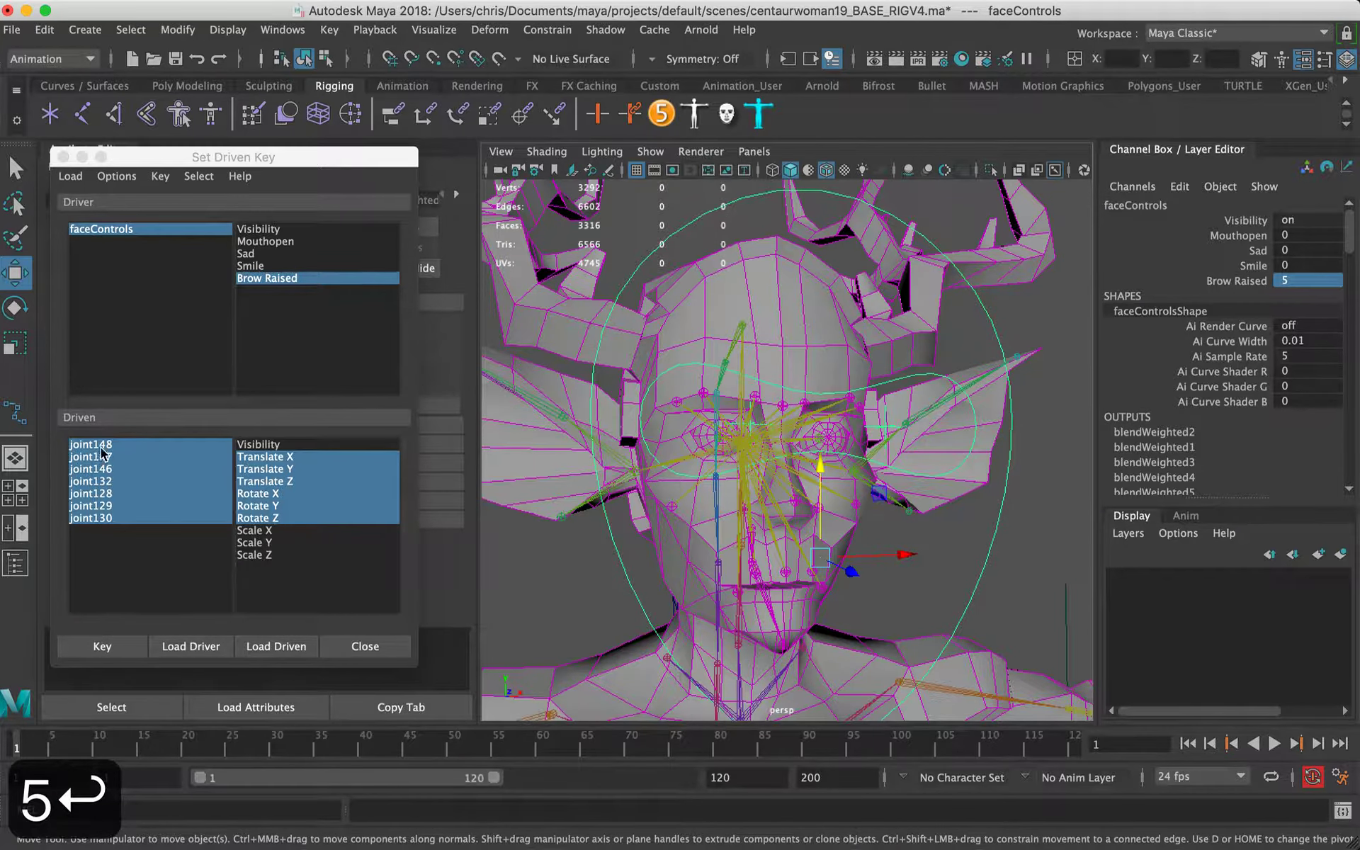
# Step: Raise all the driven brow joints, bringing joint130 to about 0.285 in Translate Y, and key the pose
pyautogui.moveTo(99, 452); pyautogui.dragTo(106, 517)
pyautogui.moveTo(859, 320); pyautogui.dragTo(756, 359)
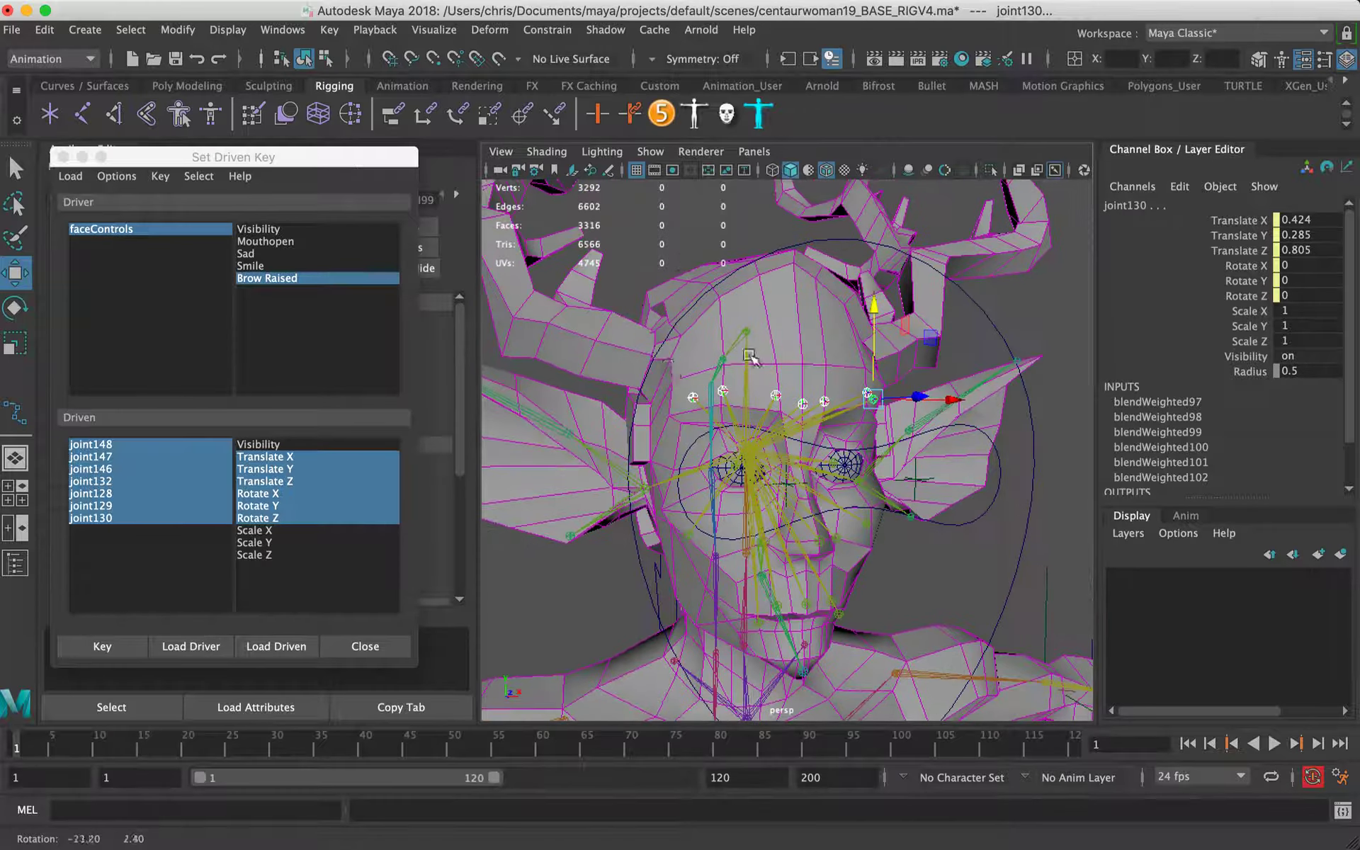
pyautogui.click(107, 645)
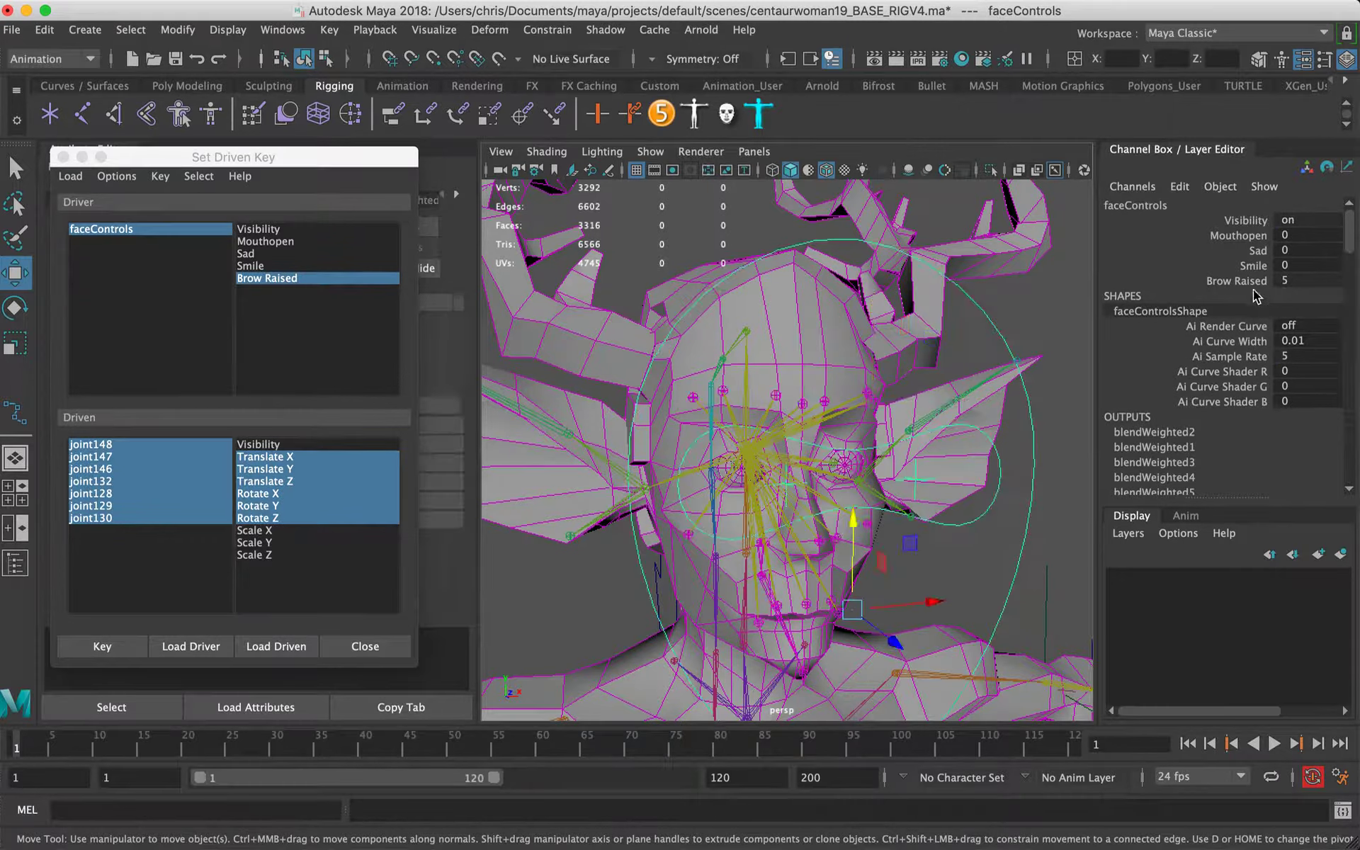
# Step: Test the driven expressions by sliding Brow Raised to 4.76, Sad to 2.18 and Mouthopen to 1.39 on faceControls
pyautogui.click(1246, 281)
pyautogui.moveTo(1087, 368); pyautogui.dragTo(1148, 279, button='middle')
pyautogui.click(1249, 250)
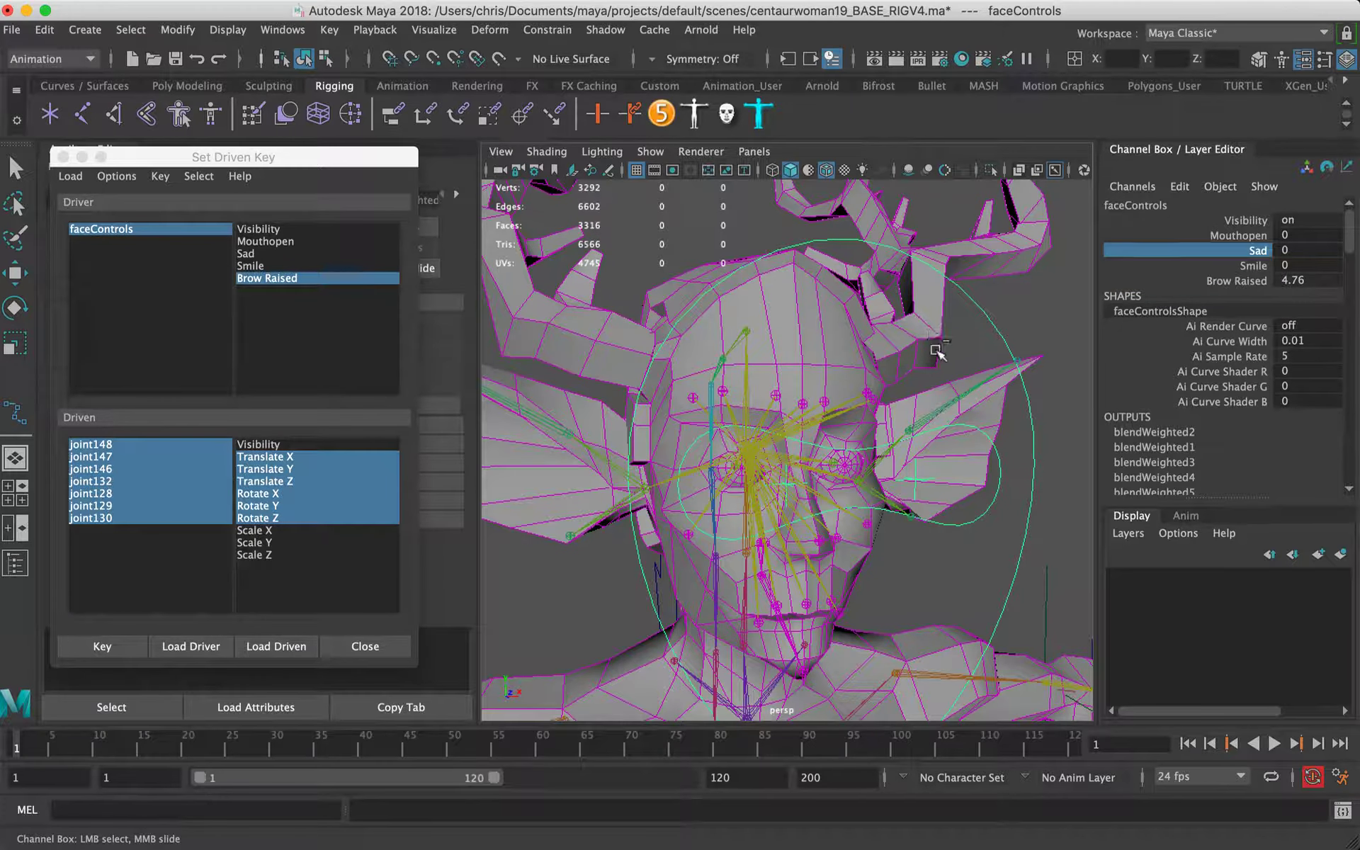
pyautogui.moveTo(943, 339); pyautogui.dragTo(1105, 349, button='middle')
pyautogui.click(1250, 236)
pyautogui.moveTo(786, 387); pyautogui.dragTo(882, 358, button='middle')
pyautogui.moveTo(946, 429)
pyautogui.keyDown('alt'); pyautogui.mouseDown()
pyautogui.moveTo(828, 448)
pyautogui.moveTo(927, 409)
pyautogui.mouseUp(); pyautogui.keyUp('alt')
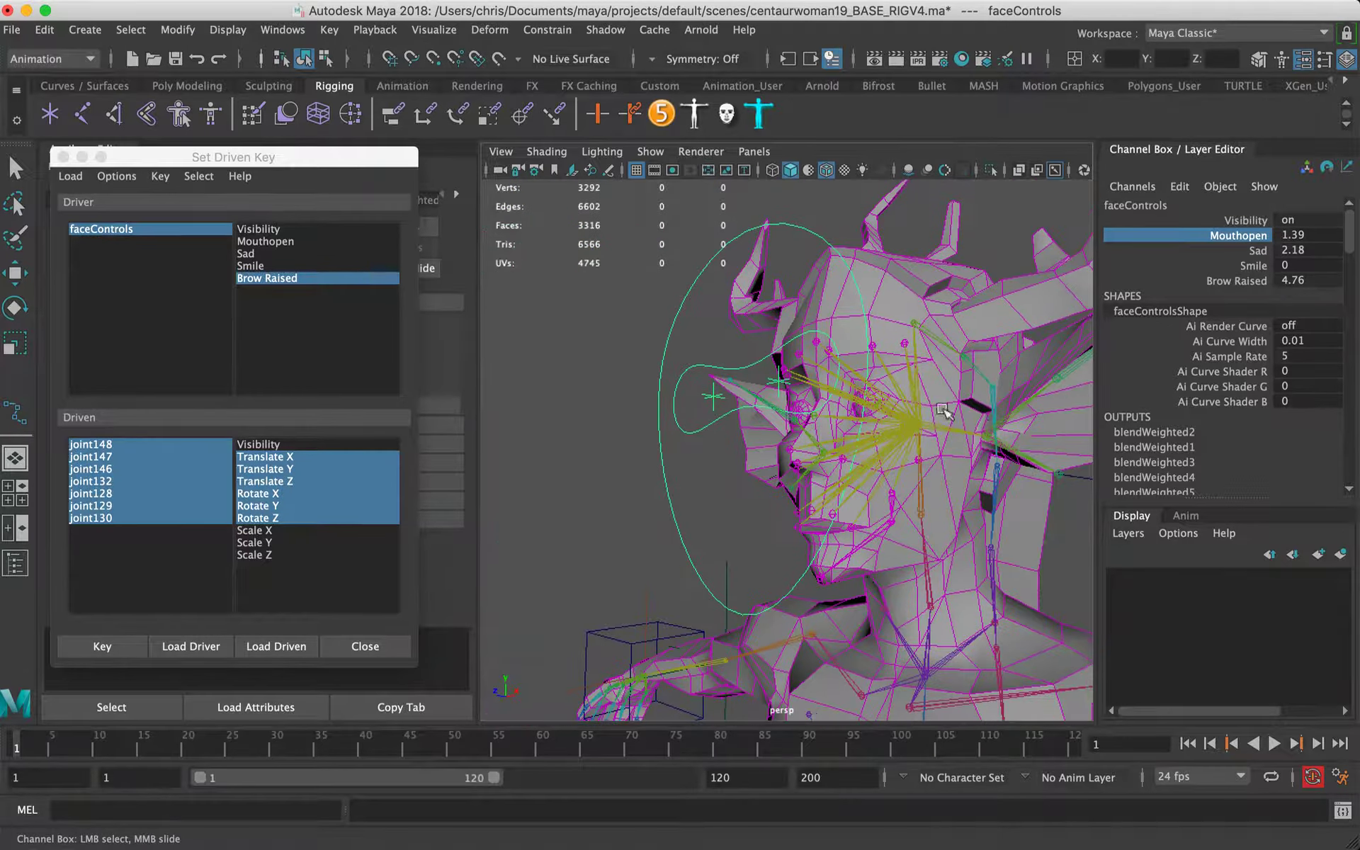
# Step: Blend in Smile at 2.24 and Brow Raised at 2.4 on faceControls, and close the Set Driven Key window
pyautogui.click(1252, 265)
pyautogui.moveTo(935, 340); pyautogui.dragTo(1090, 331, button='middle')
pyautogui.click(1248, 282)
pyautogui.moveTo(794, 354); pyautogui.dragTo(629, 354, button='middle')
pyautogui.keyDown('alt'); pyautogui.moveTo(716, 411); pyautogui.dragTo(893, 425); pyautogui.keyUp('alt')
pyautogui.keyDown('alt'); pyautogui.moveTo(892, 425); pyautogui.dragTo(799, 371, button='right'); pyautogui.keyUp('alt')
pyautogui.keyDown('alt'); pyautogui.moveTo(850, 379); pyautogui.dragTo(737, 395); pyautogui.keyUp('alt')
pyautogui.keyDown('alt'); pyautogui.moveTo(737, 395); pyautogui.dragTo(935, 359, button='right'); pyautogui.keyUp('alt')
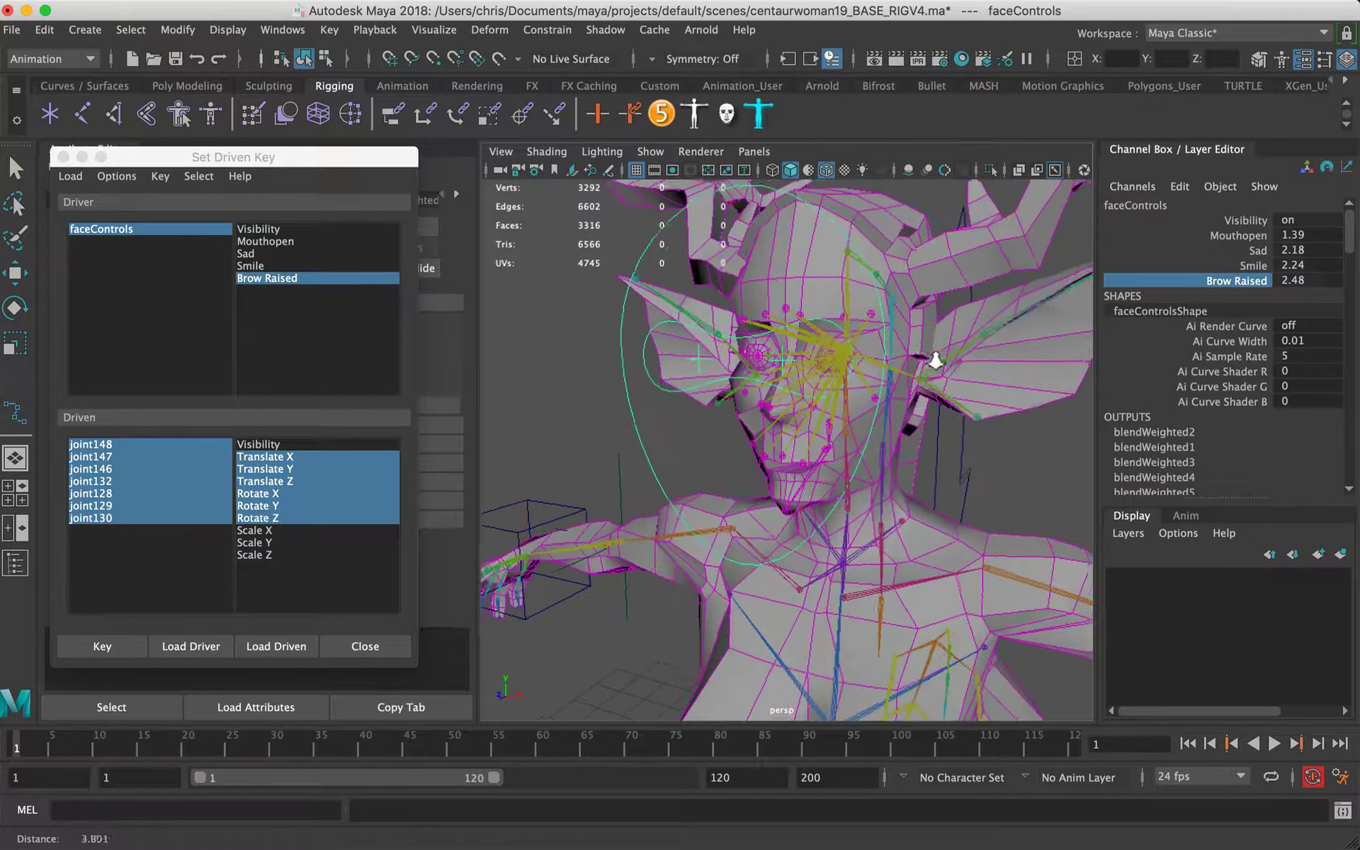
pyautogui.keyDown('alt'); pyautogui.moveTo(935, 360); pyautogui.dragTo(797, 382); pyautogui.keyUp('alt')
pyautogui.moveTo(789, 377); pyautogui.dragTo(778, 377, button='middle')
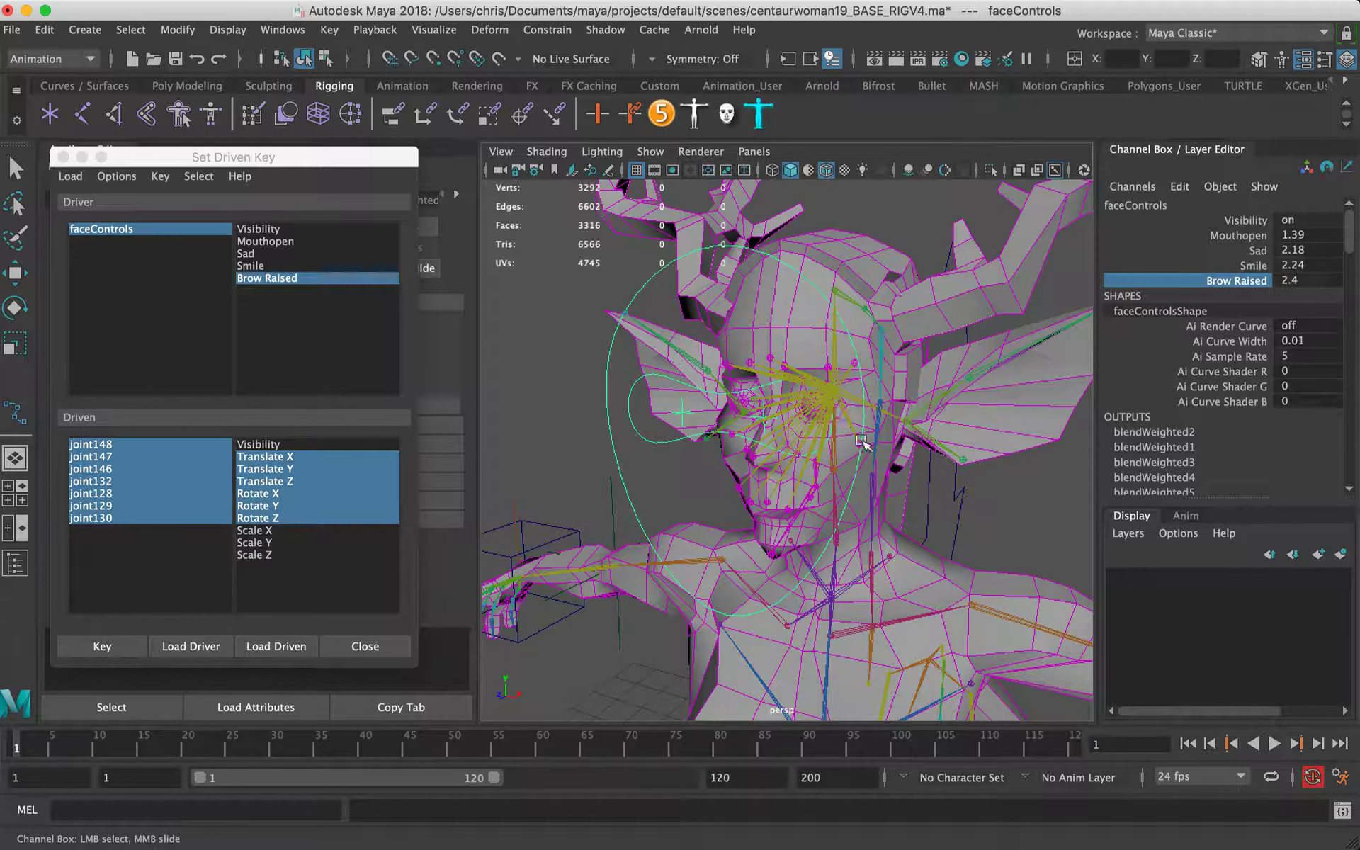
pyautogui.keyDown('alt'); pyautogui.moveTo(803, 437); pyautogui.dragTo(791, 377, button='middle'); pyautogui.keyUp('alt')
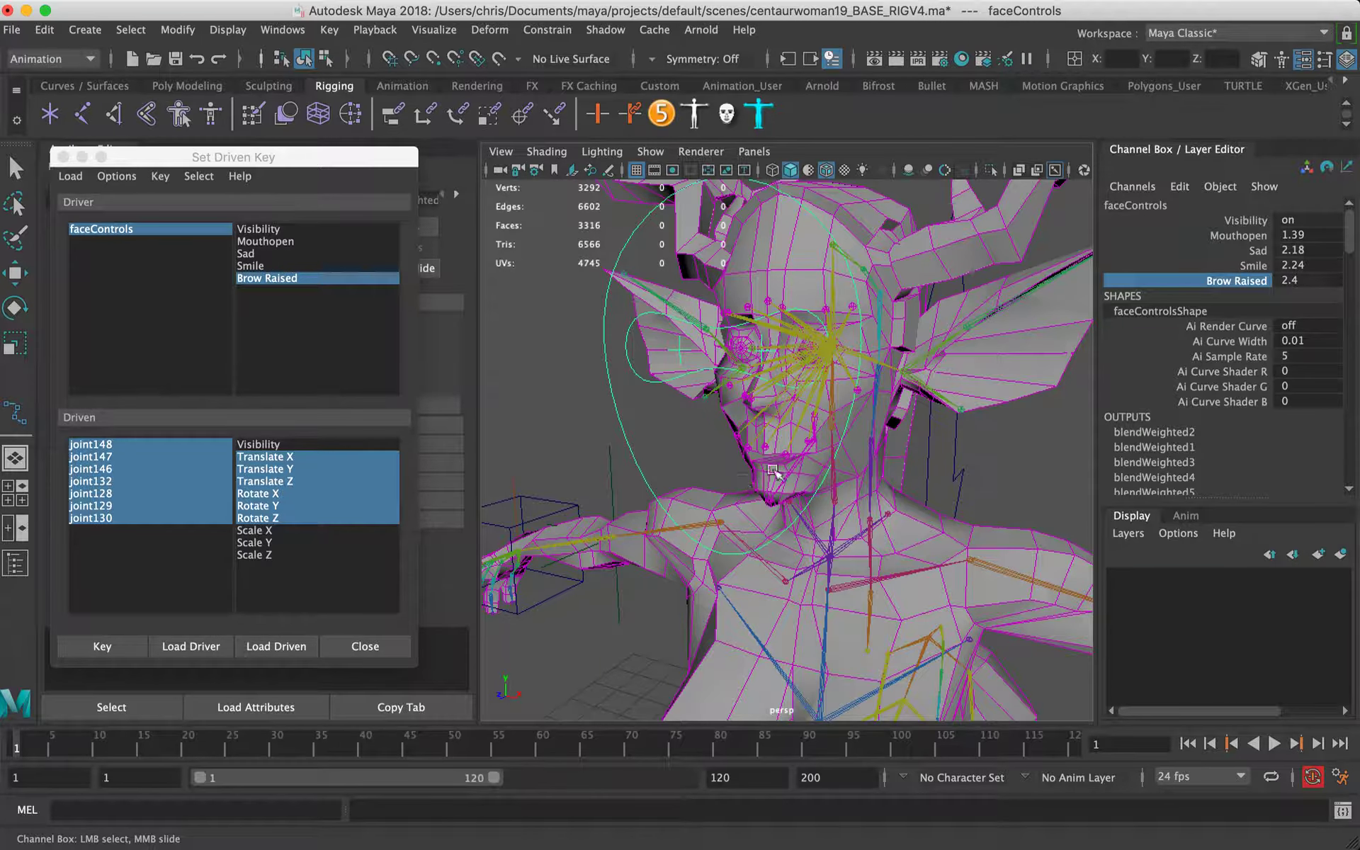
pyautogui.keyDown('alt'); pyautogui.moveTo(815, 457); pyautogui.dragTo(688, 457); pyautogui.keyUp('alt')
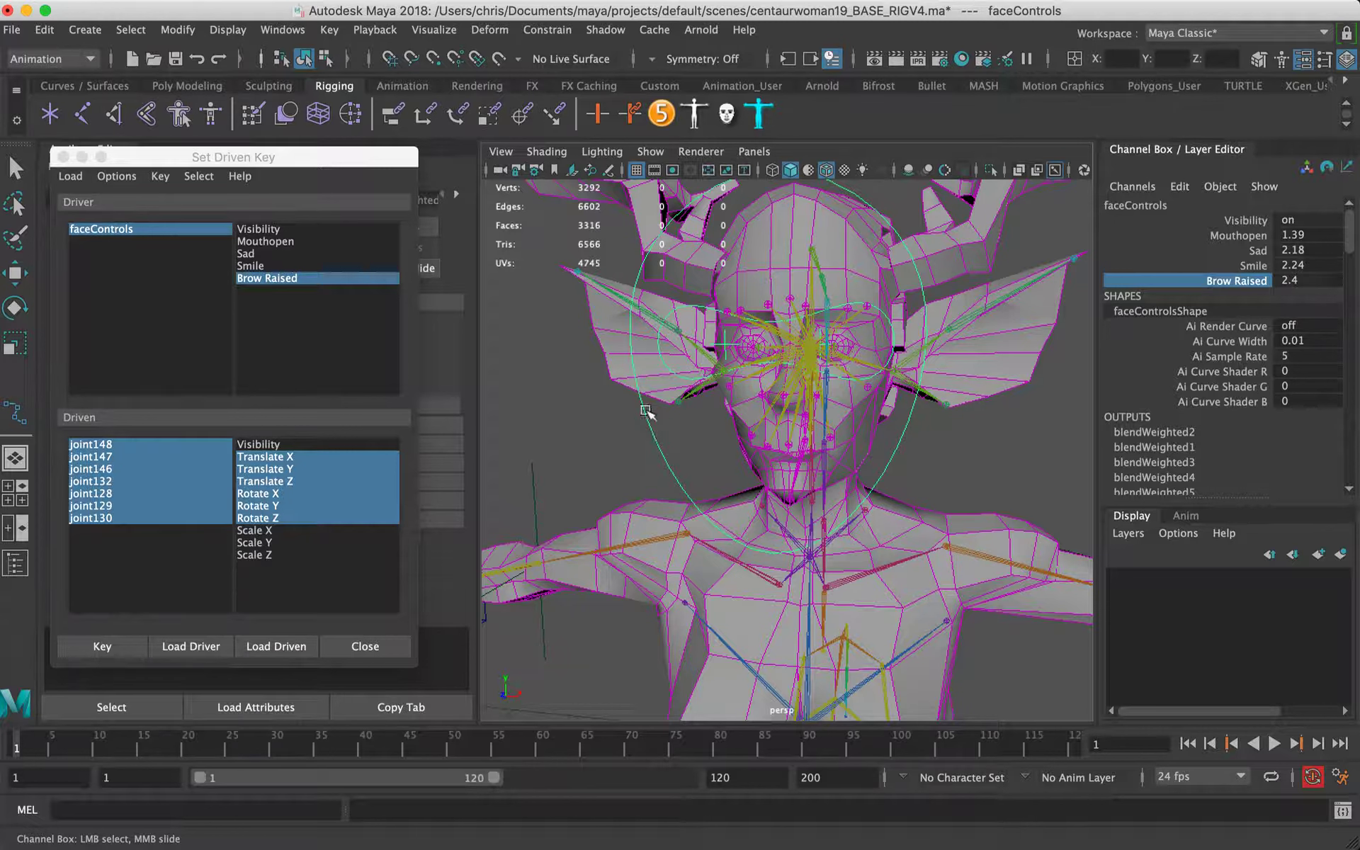
pyautogui.click(63, 157)
# Step: Examine the rigged hand and legs up close and the whole centaur in side profile
pyautogui.scroll(-3, 976, 405)
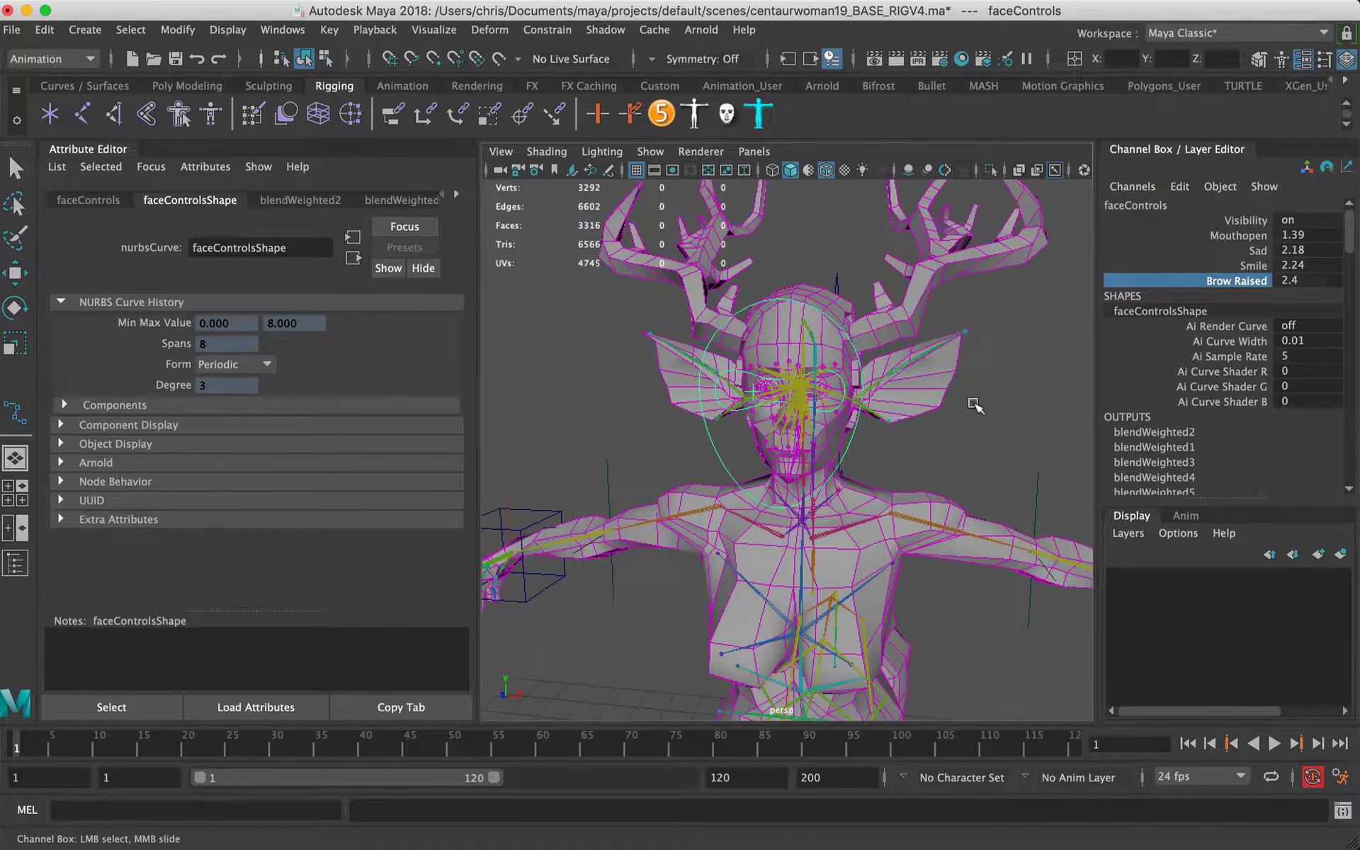
pyautogui.scroll(-3, 934, 515)
pyautogui.keyDown('alt'); pyautogui.moveTo(933, 515); pyautogui.dragTo(701, 453); pyautogui.keyUp('alt')
pyautogui.keyDown('alt'); pyautogui.moveTo(709, 454); pyautogui.dragTo(946, 414, button='right'); pyautogui.keyUp('alt')
pyautogui.keyDown('alt'); pyautogui.moveTo(767, 384); pyautogui.dragTo(805, 434, button='middle'); pyautogui.keyUp('alt')
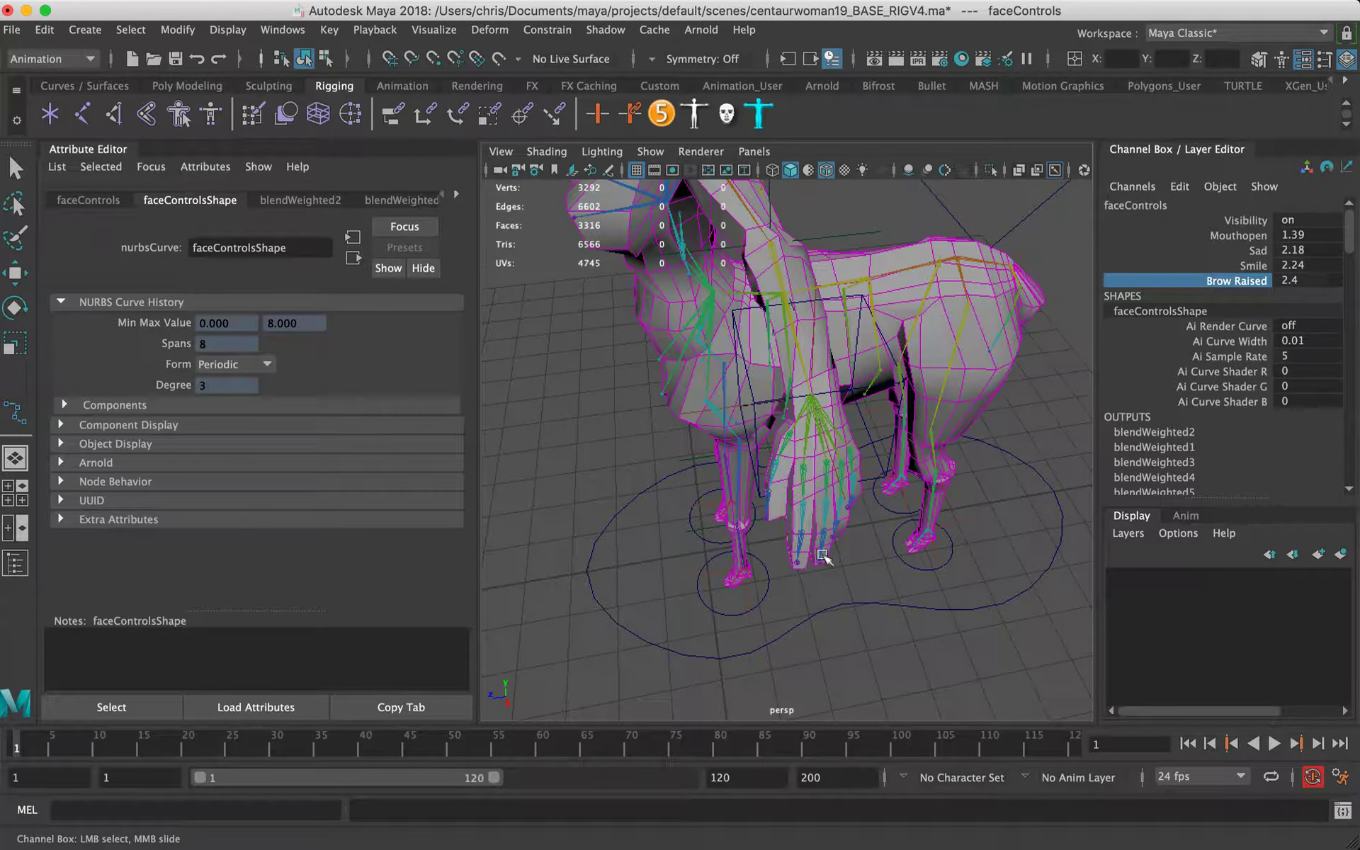
pyautogui.keyDown('alt'); pyautogui.moveTo(783, 449); pyautogui.dragTo(862, 436, button='right'); pyautogui.keyUp('alt')
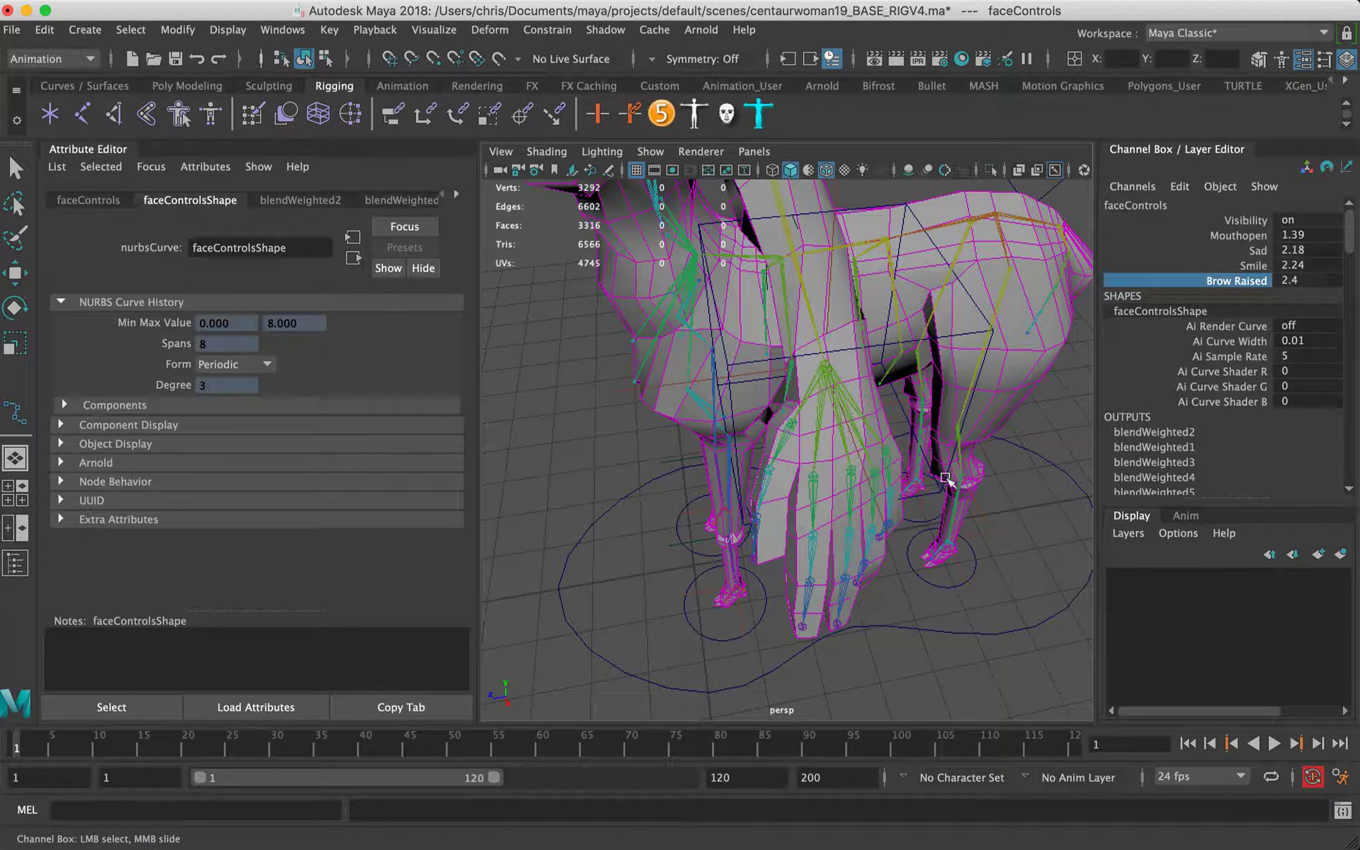
pyautogui.keyDown('alt'); pyautogui.moveTo(955, 485); pyautogui.dragTo(756, 331); pyautogui.keyUp('alt')
pyautogui.keyDown('alt'); pyautogui.moveTo(789, 543); pyautogui.dragTo(646, 440); pyautogui.keyUp('alt')
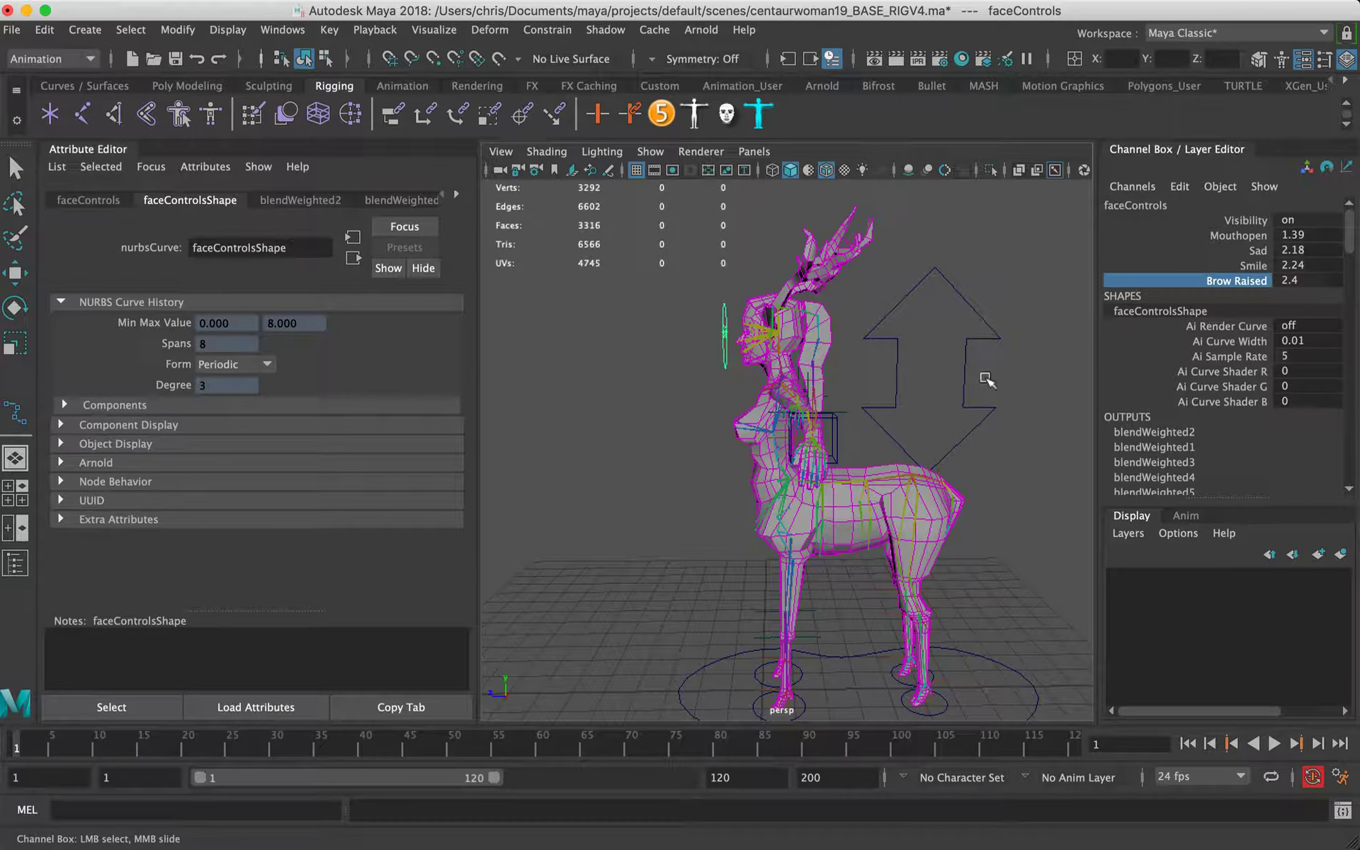
# Step: Try rotating the UpDown control curve to test how the rig moves, and undo the rotation
pyautogui.click(1003, 397)
pyautogui.press('e')
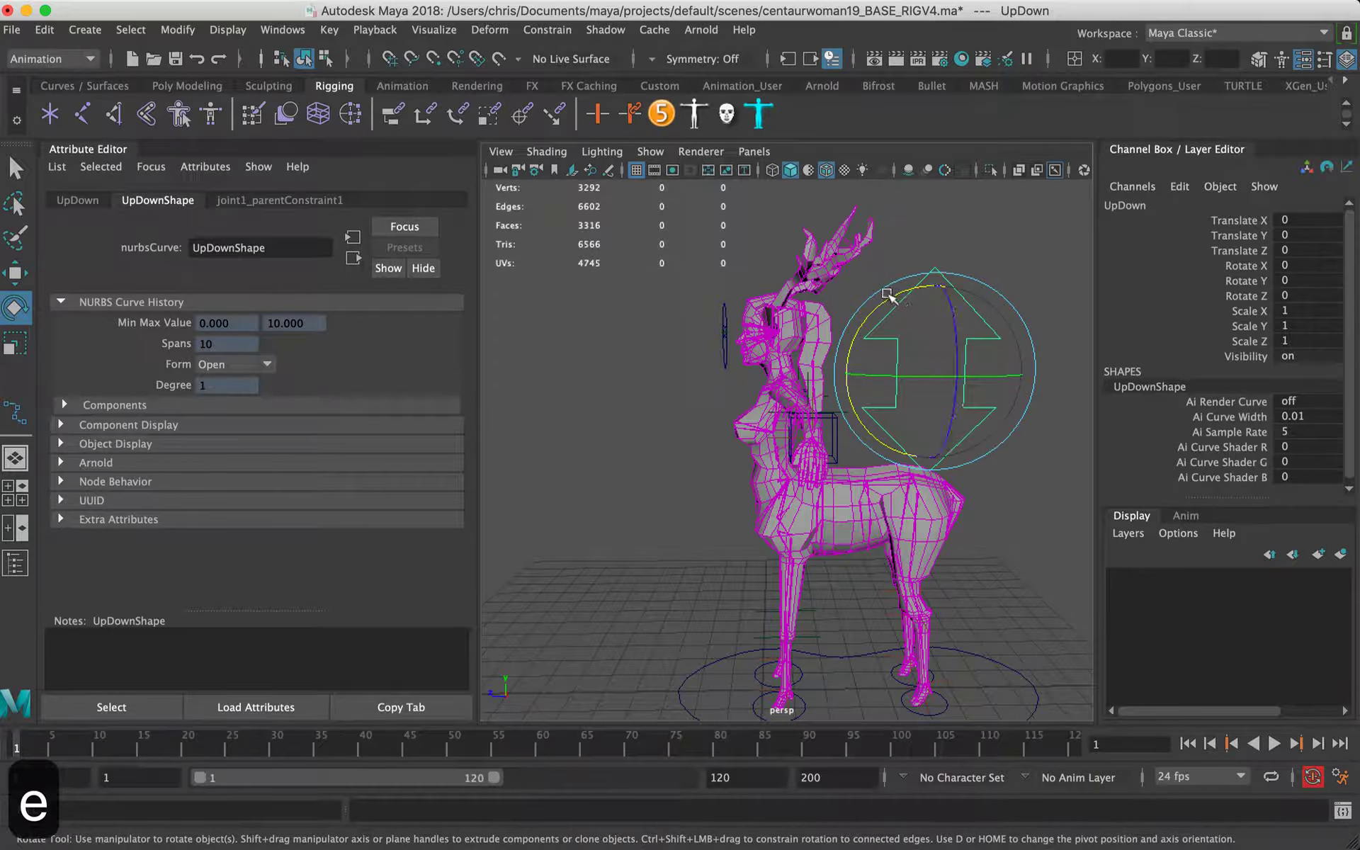
pyautogui.moveTo(887, 293)
pyautogui.mouseDown()
pyautogui.moveTo(930, 304)
pyautogui.moveTo(895, 308)
pyautogui.mouseUp()
pyautogui.press('super+z')
# Step: Parent-constrain the faceControls curve to the neck joint joint8, selecting the joint before the curve
pyautogui.keyDown('alt'); pyautogui.moveTo(544, 394); pyautogui.dragTo(805, 476); pyautogui.keyUp('alt')
pyautogui.click(711, 366)
pyautogui.click(714, 362)
pyautogui.press('w')
pyautogui.keyDown('alt'); pyautogui.moveTo(772, 457); pyautogui.dragTo(1010, 432, button='right'); pyautogui.keyUp('alt')
pyautogui.keyDown('alt'); pyautogui.moveTo(903, 482); pyautogui.dragTo(815, 435); pyautogui.keyUp('alt')
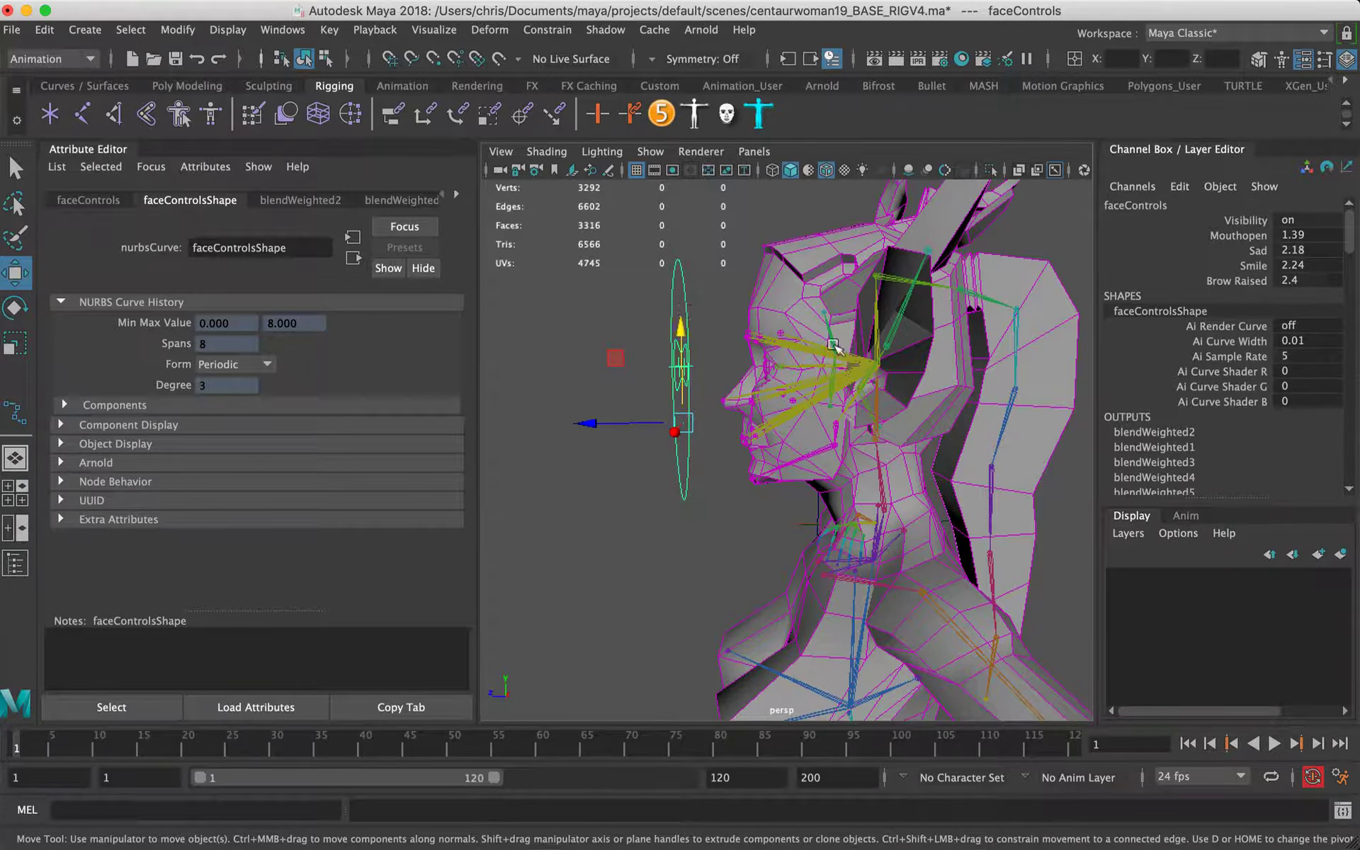
pyautogui.click(727, 551)
pyautogui.click(882, 483)
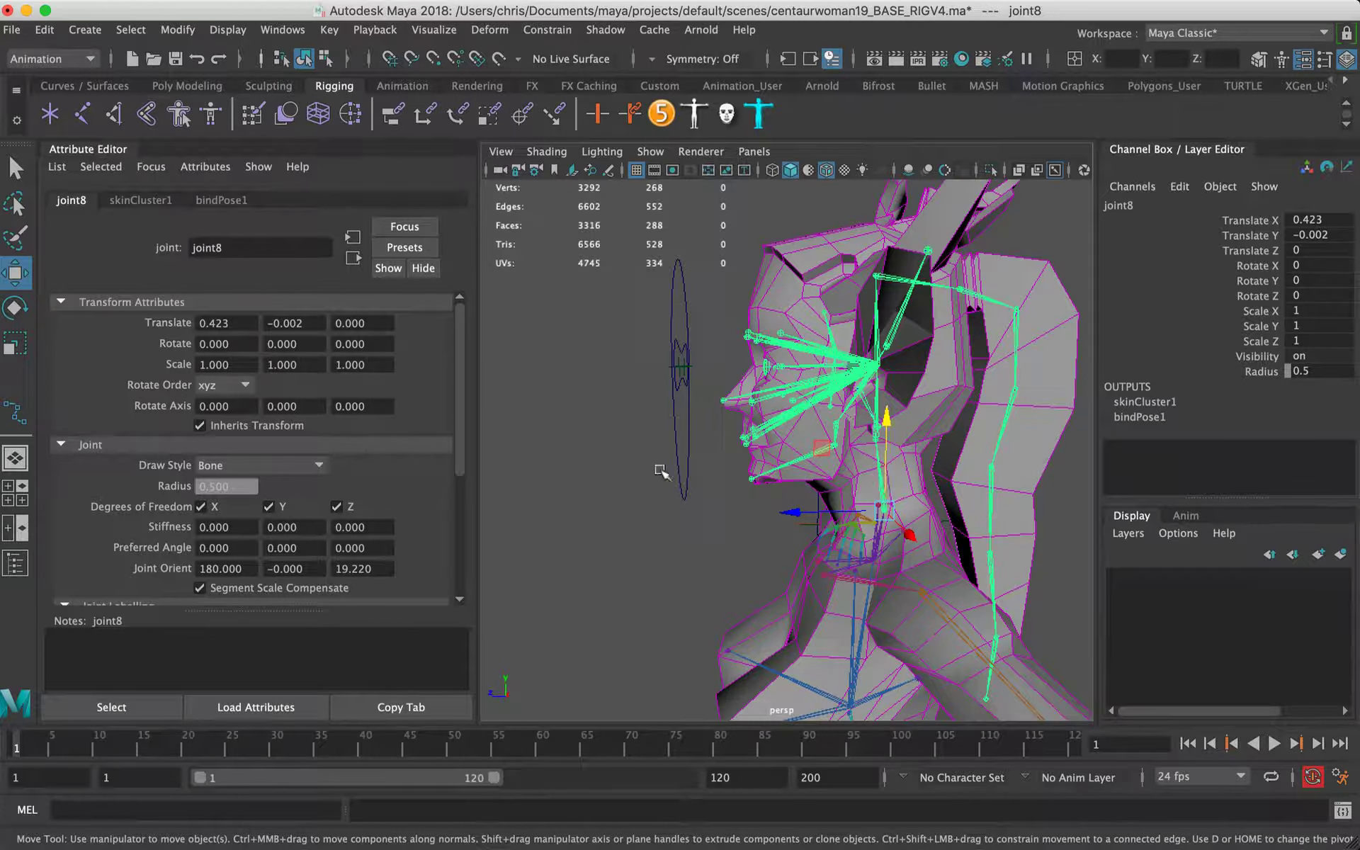
pyautogui.moveTo(696, 477); pyautogui.dragTo(698, 478)
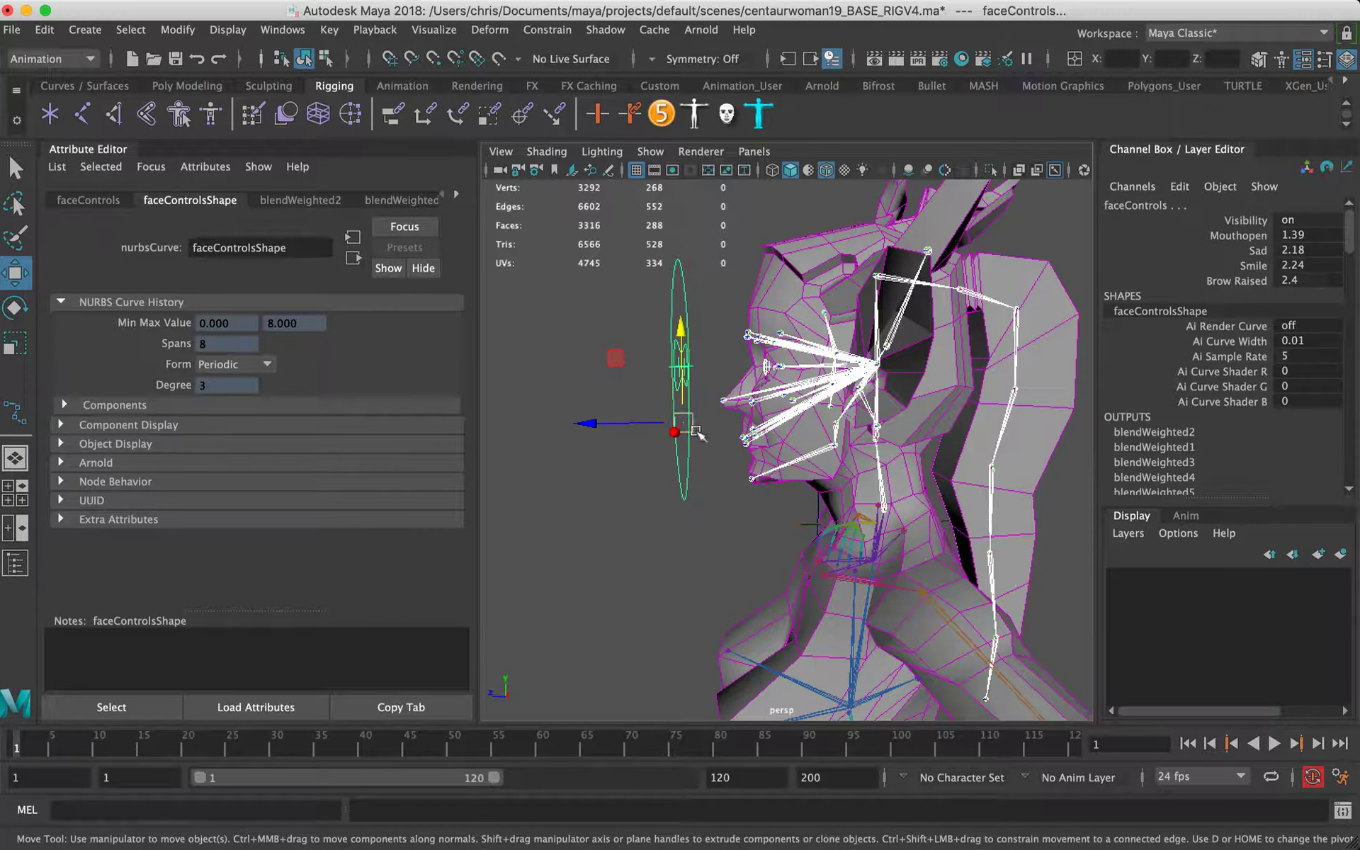
pyautogui.click(546, 29)
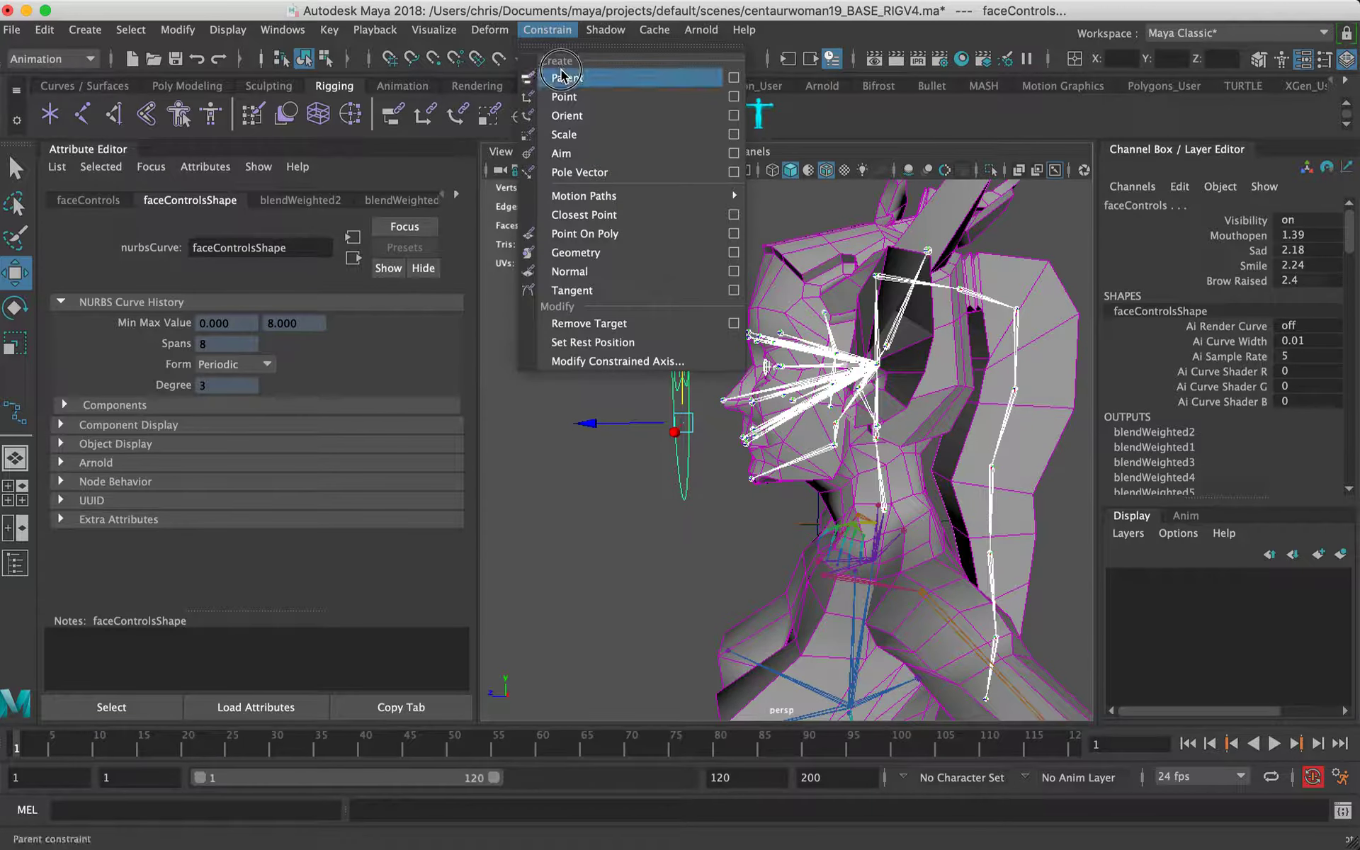
pyautogui.click(559, 76)
pyautogui.click(563, 371)
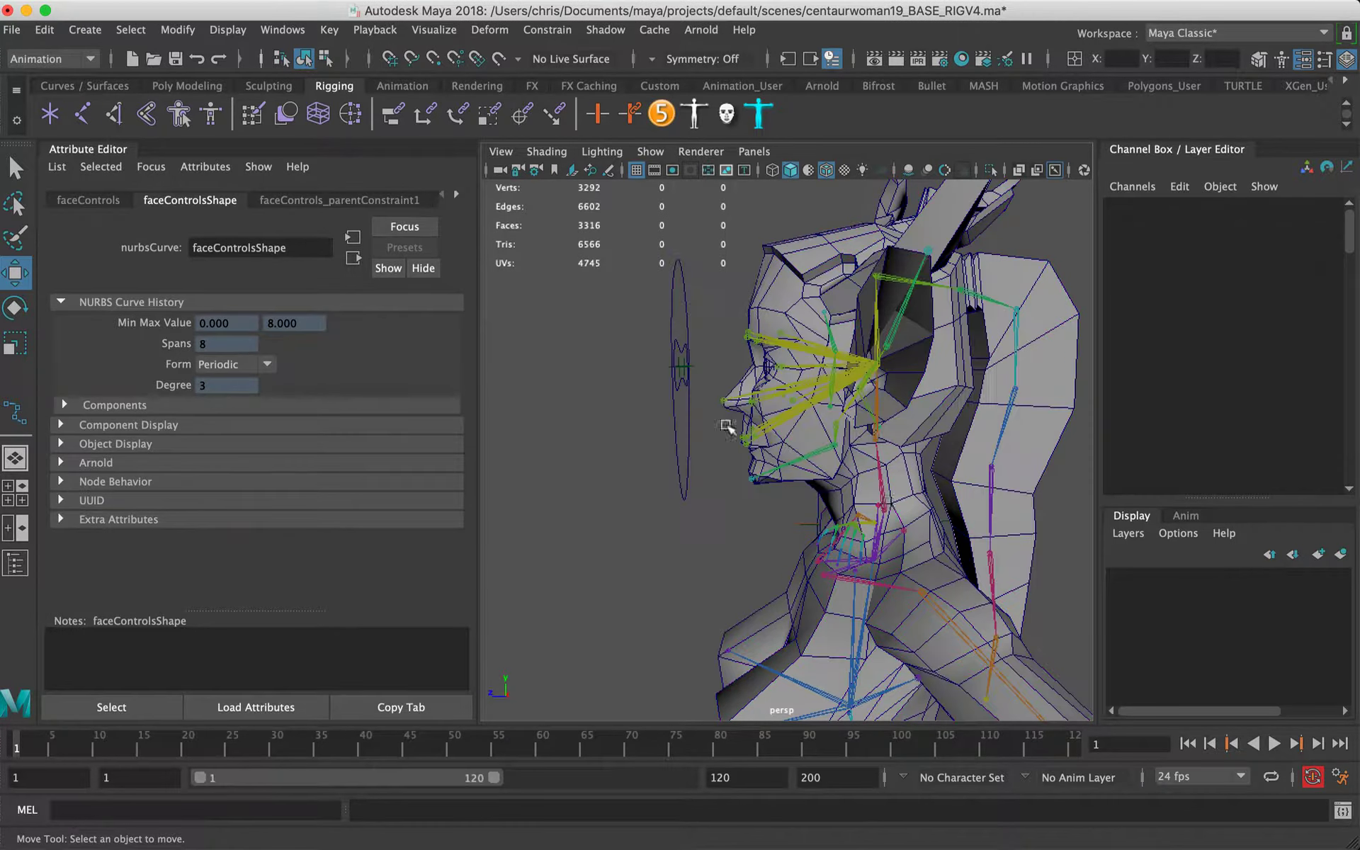
# Step: Test the constraint by rotating joint8 to about 38.6, 1.1 and 3.2 degrees in X, Y and Z
pyautogui.click(879, 481)
pyautogui.keyDown('alt'); pyautogui.moveTo(850, 491); pyautogui.dragTo(1007, 449); pyautogui.keyUp('alt')
pyautogui.press('e')
pyautogui.keyDown('alt'); pyautogui.moveTo(850, 334); pyautogui.dragTo(719, 394); pyautogui.keyUp('alt')
# Step: Open the Outliner and reset the neck joint joint8's rotation to 0 in X, Y and Z
pyautogui.click(283, 29)
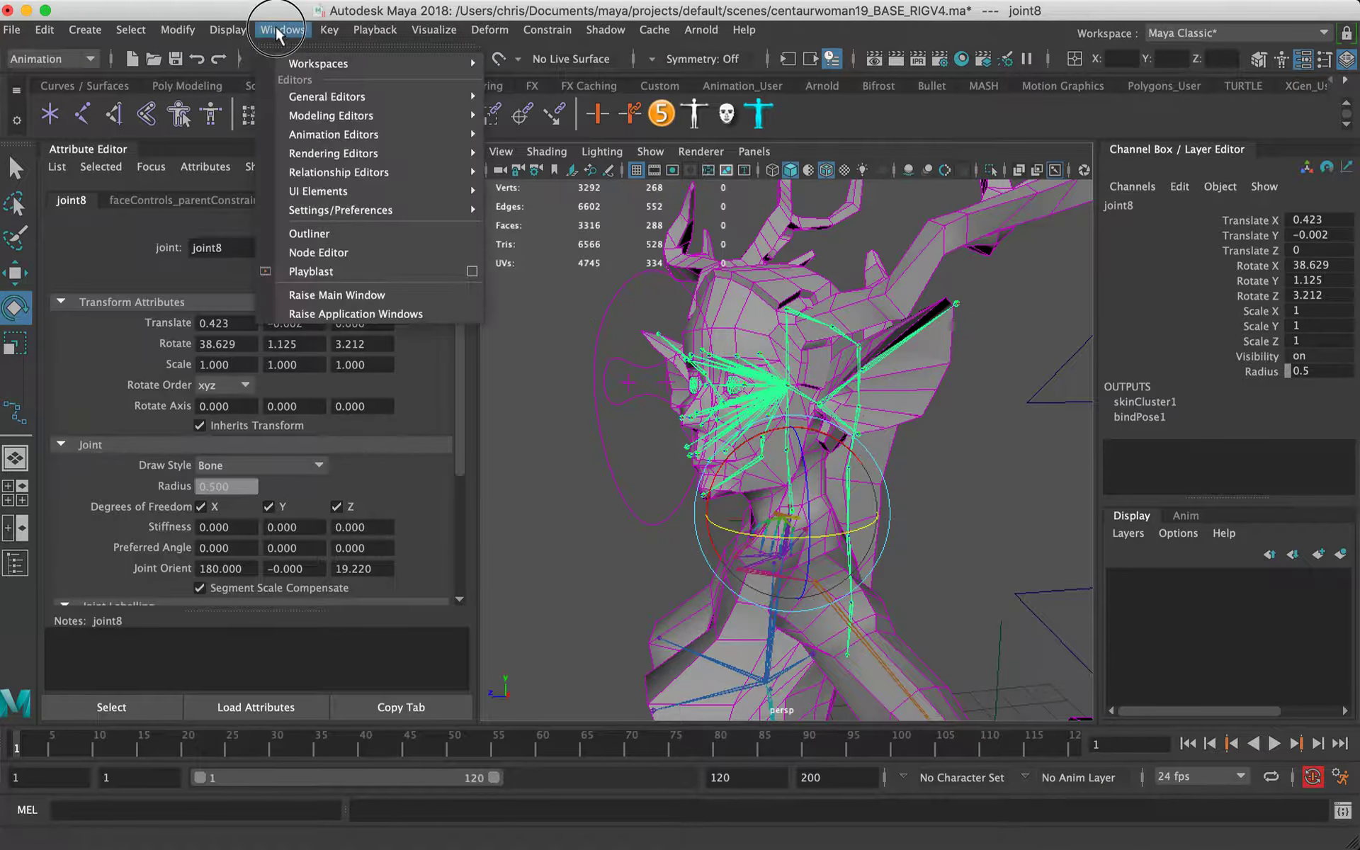
pyautogui.click(322, 234)
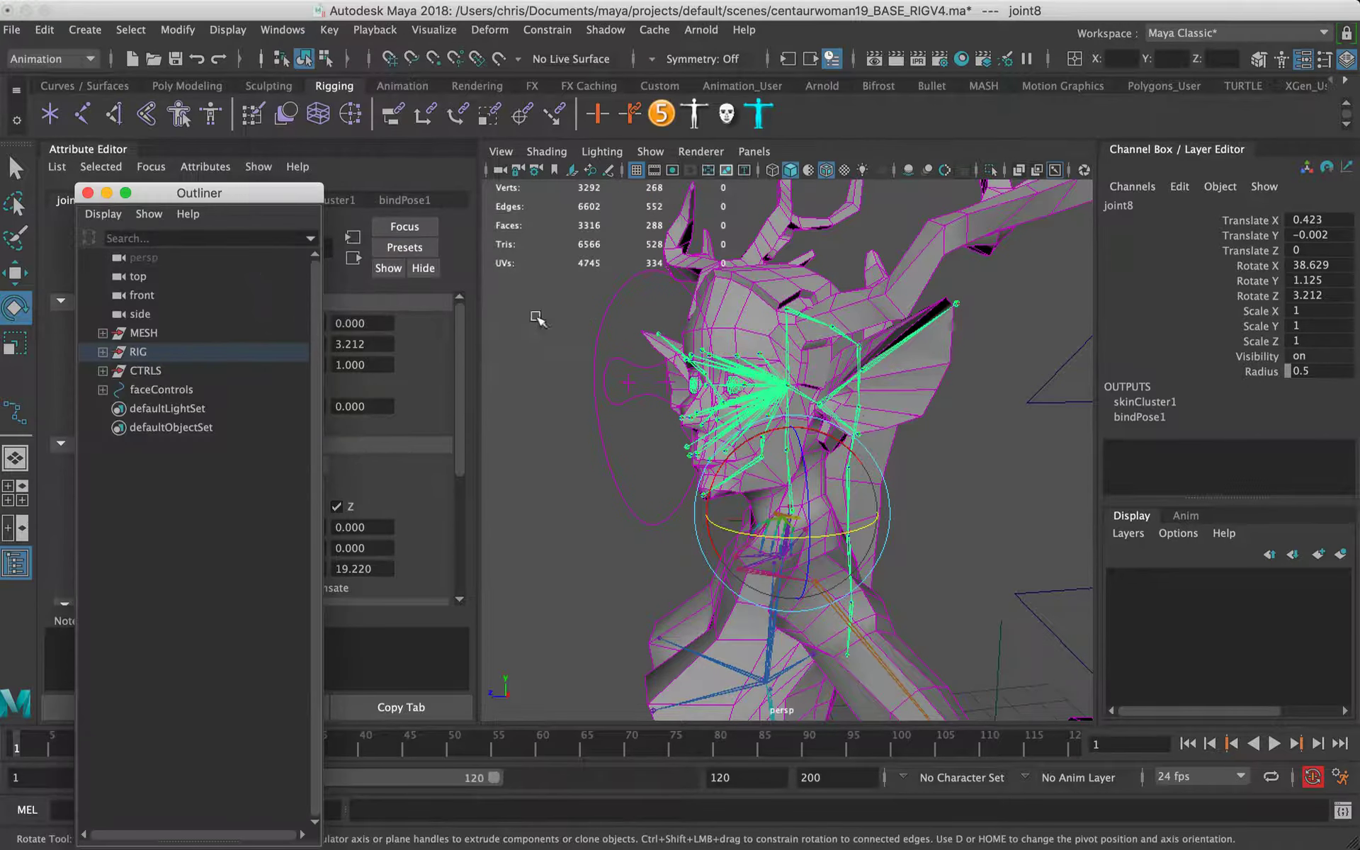
pyautogui.click(975, 486)
pyautogui.keyDown('alt'); pyautogui.moveTo(858, 468); pyautogui.dragTo(822, 430); pyautogui.keyUp('alt')
pyautogui.click(781, 429)
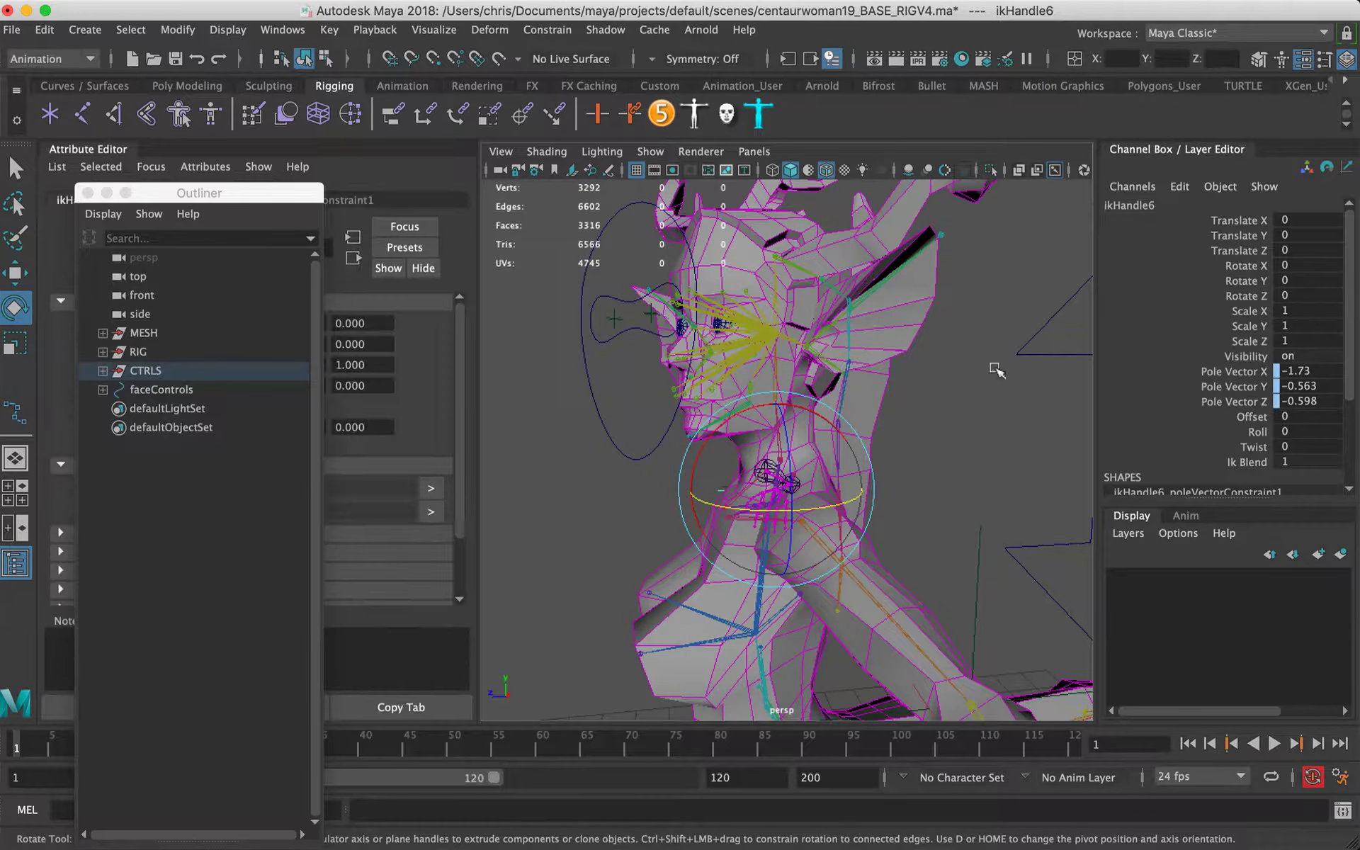
pyautogui.click(793, 387)
pyautogui.click(778, 381)
pyautogui.keyDown('alt'); pyautogui.moveTo(976, 428); pyautogui.dragTo(1018, 431); pyautogui.keyUp('alt')
pyautogui.click(928, 443)
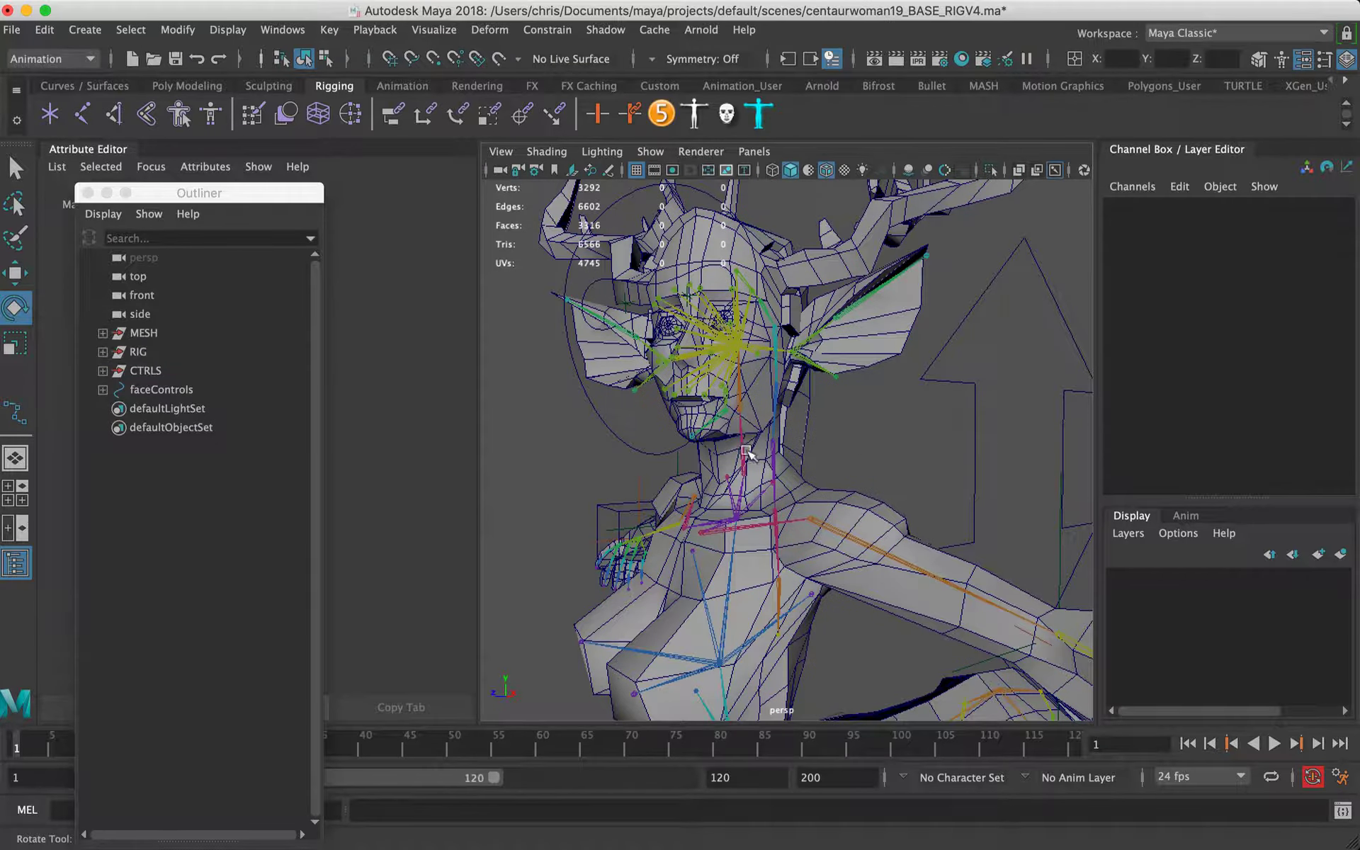
pyautogui.click(747, 453)
pyautogui.moveTo(1264, 265); pyautogui.dragTo(1265, 297)
pyautogui.write('0')
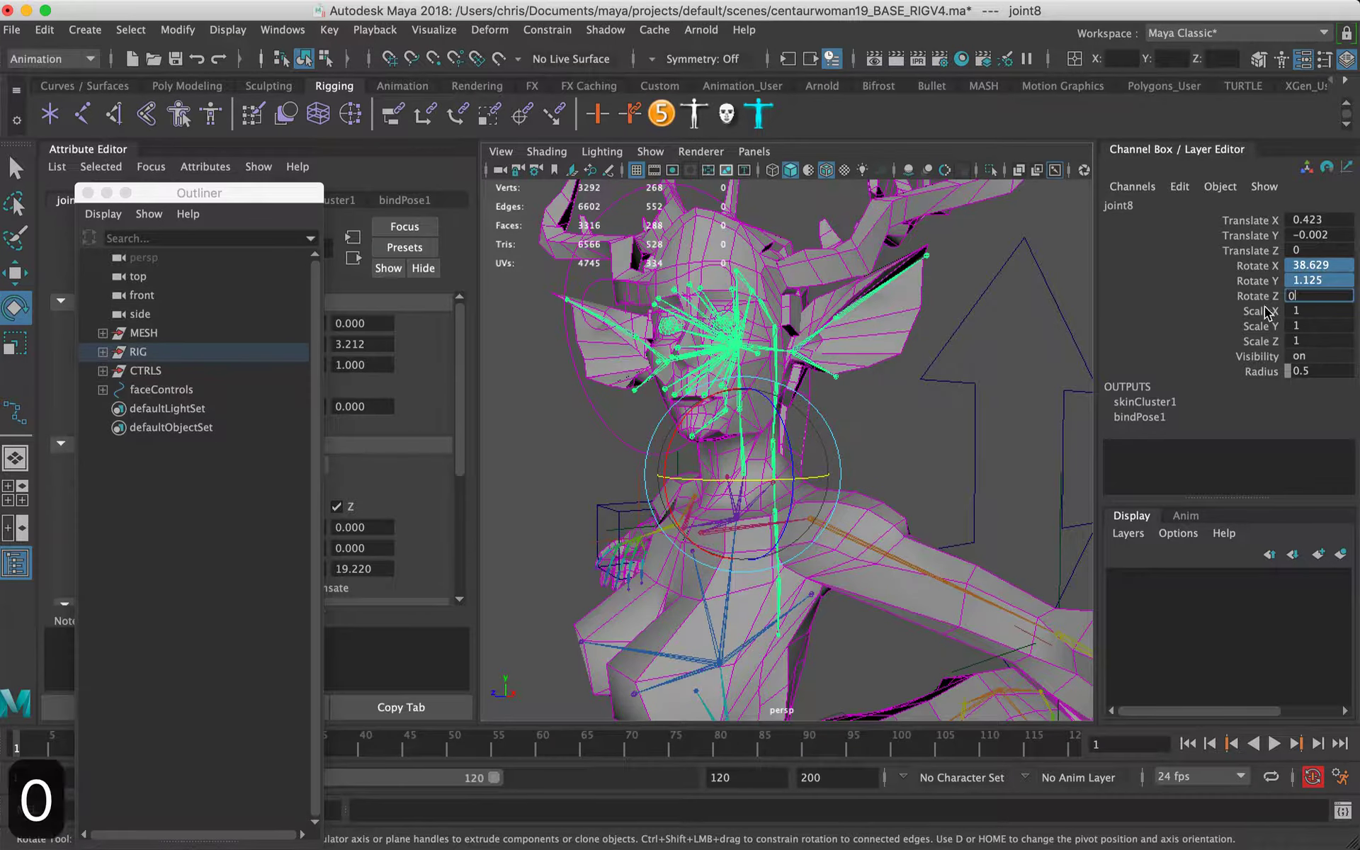
pyautogui.press('Return')
# Step: Parent the faceControls curve under the ROOT control inside the CTRLS group
pyautogui.keyDown('alt'); pyautogui.moveTo(929, 407); pyautogui.dragTo(708, 581, button='right'); pyautogui.keyUp('alt')
pyautogui.keyDown('alt'); pyautogui.moveTo(708, 595); pyautogui.dragTo(768, 401, button='middle'); pyautogui.keyUp('alt')
pyautogui.keyDown('alt'); pyautogui.moveTo(768, 401); pyautogui.dragTo(948, 436); pyautogui.keyUp('alt')
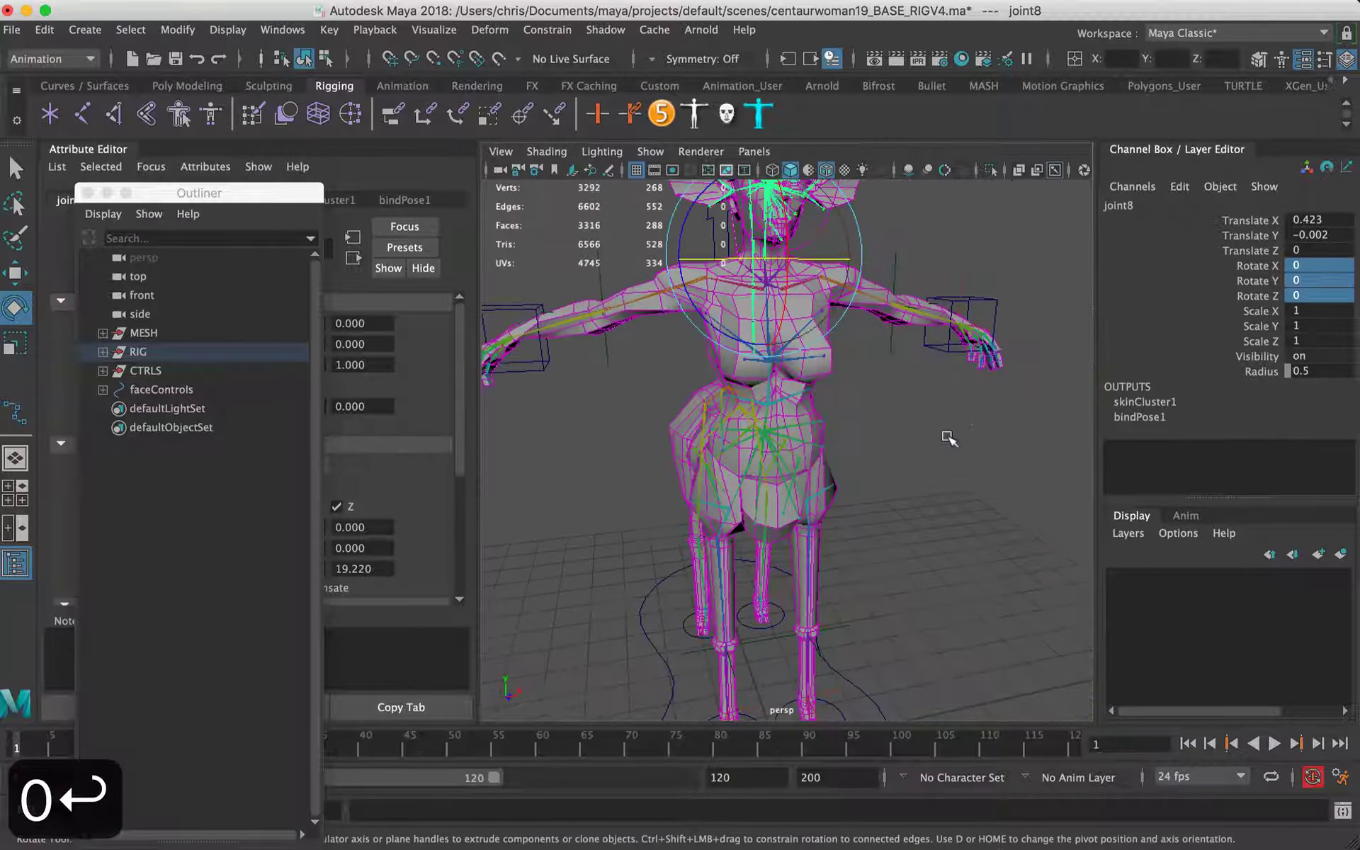
pyautogui.click(924, 386)
pyautogui.click(820, 222)
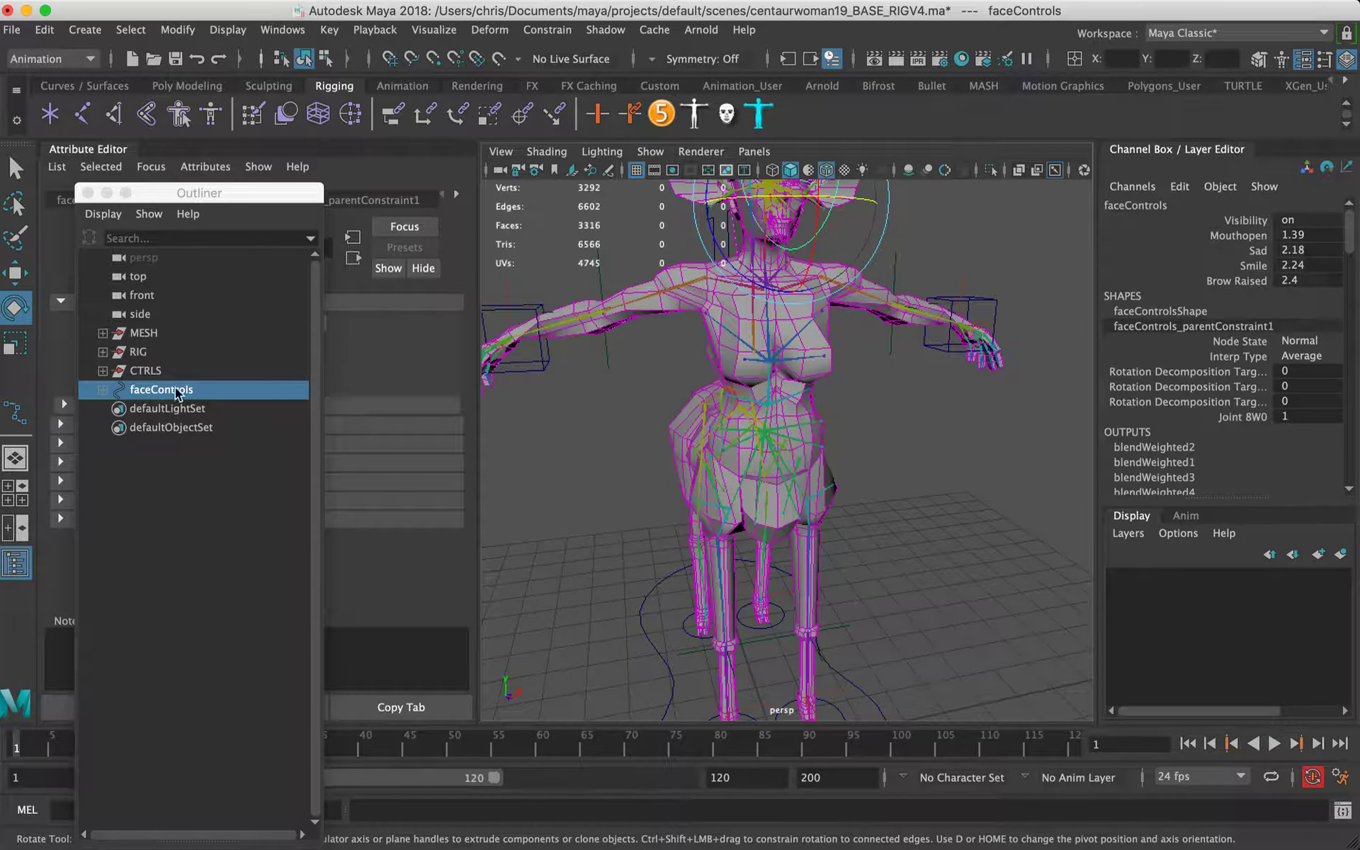
pyautogui.click(103, 371)
pyautogui.click(149, 390)
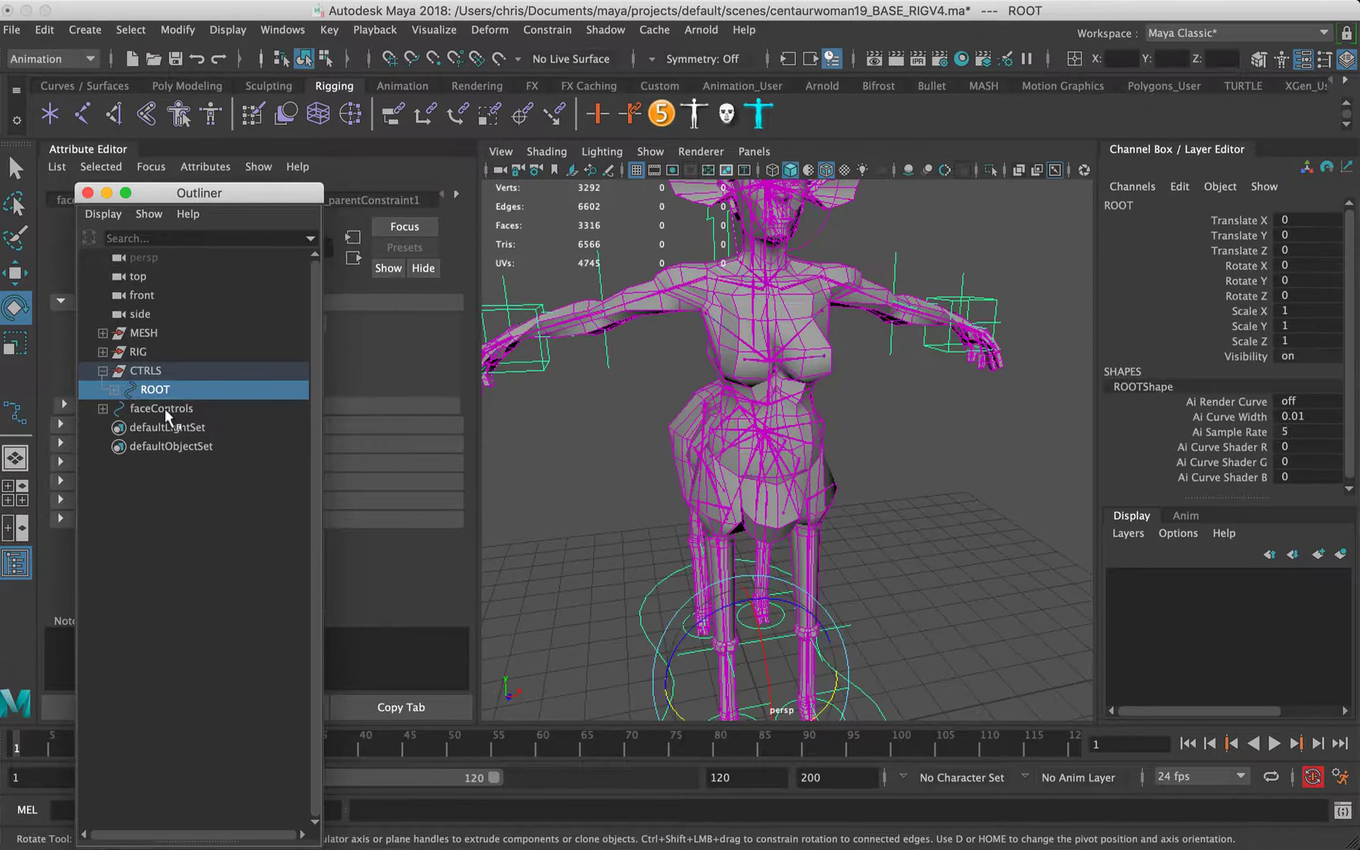
pyautogui.click(169, 408)
pyautogui.click(153, 389)
pyautogui.click(163, 408)
pyautogui.keyDown('ctrl'); pyautogui.click(154, 389); pyautogui.keyUp('ctrl')
pyautogui.press('p')
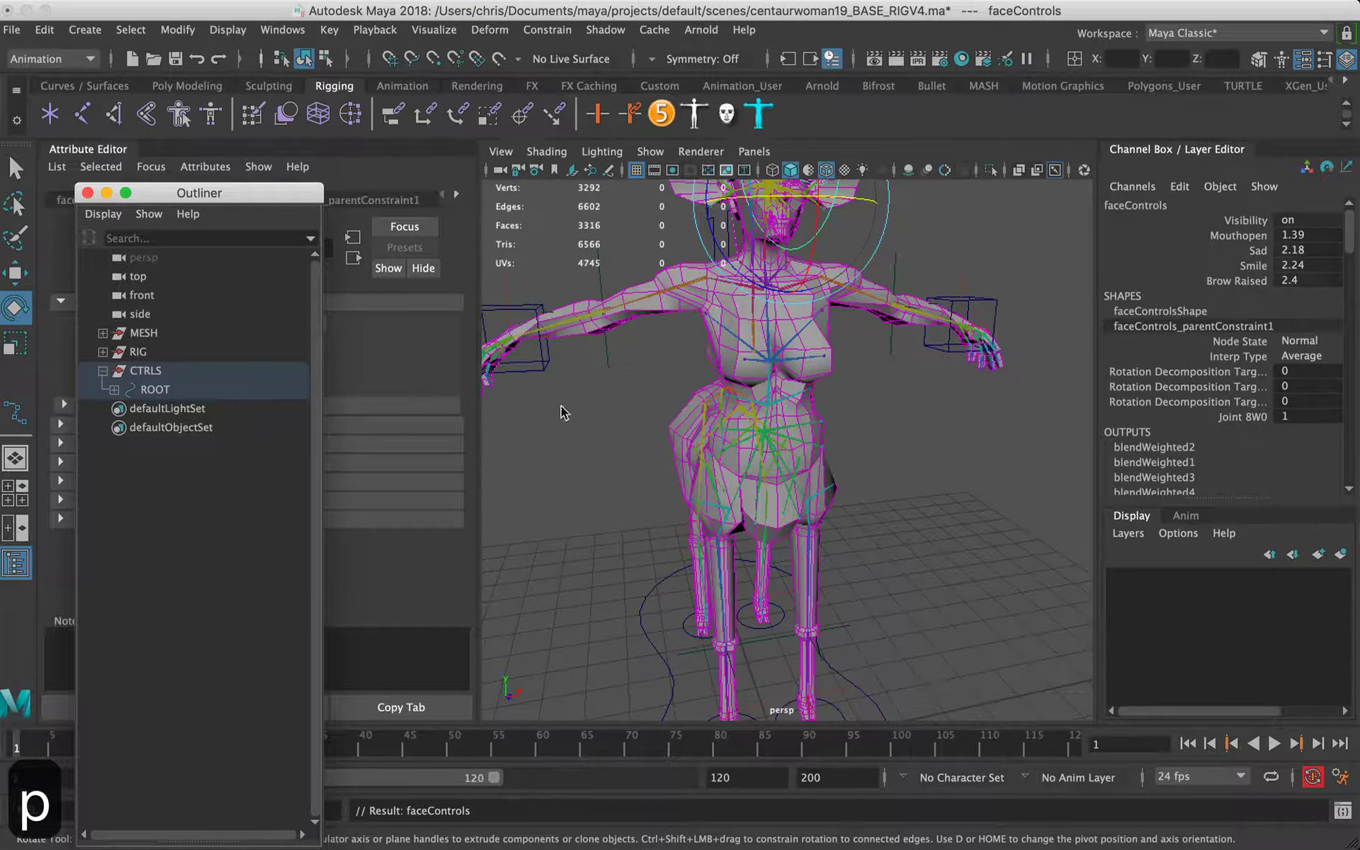
# Step: Reset faceControls' Mouthopen, Sad, Smile and Brow Raised attributes to 0
pyautogui.click(813, 363)
pyautogui.keyDown('alt'); pyautogui.moveTo(812, 363); pyautogui.dragTo(823, 381); pyautogui.keyUp('alt')
pyautogui.click(826, 278)
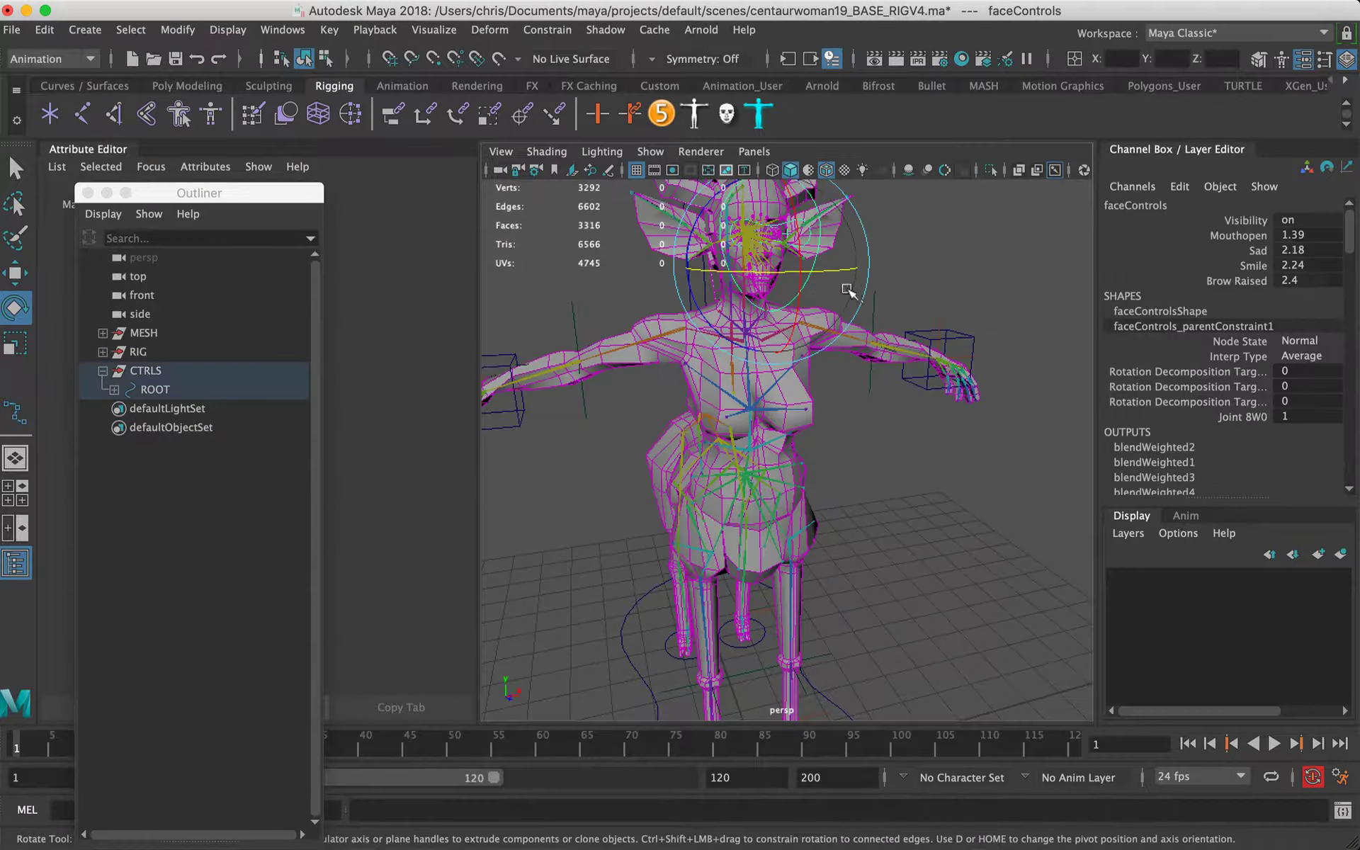
pyautogui.keyDown('alt'); pyautogui.moveTo(913, 299); pyautogui.dragTo(904, 376, button='middle'); pyautogui.keyUp('alt')
pyautogui.moveTo(1322, 281); pyautogui.dragTo(1300, 234)
pyautogui.write('0')
pyautogui.press('Return')
pyautogui.click(896, 361)
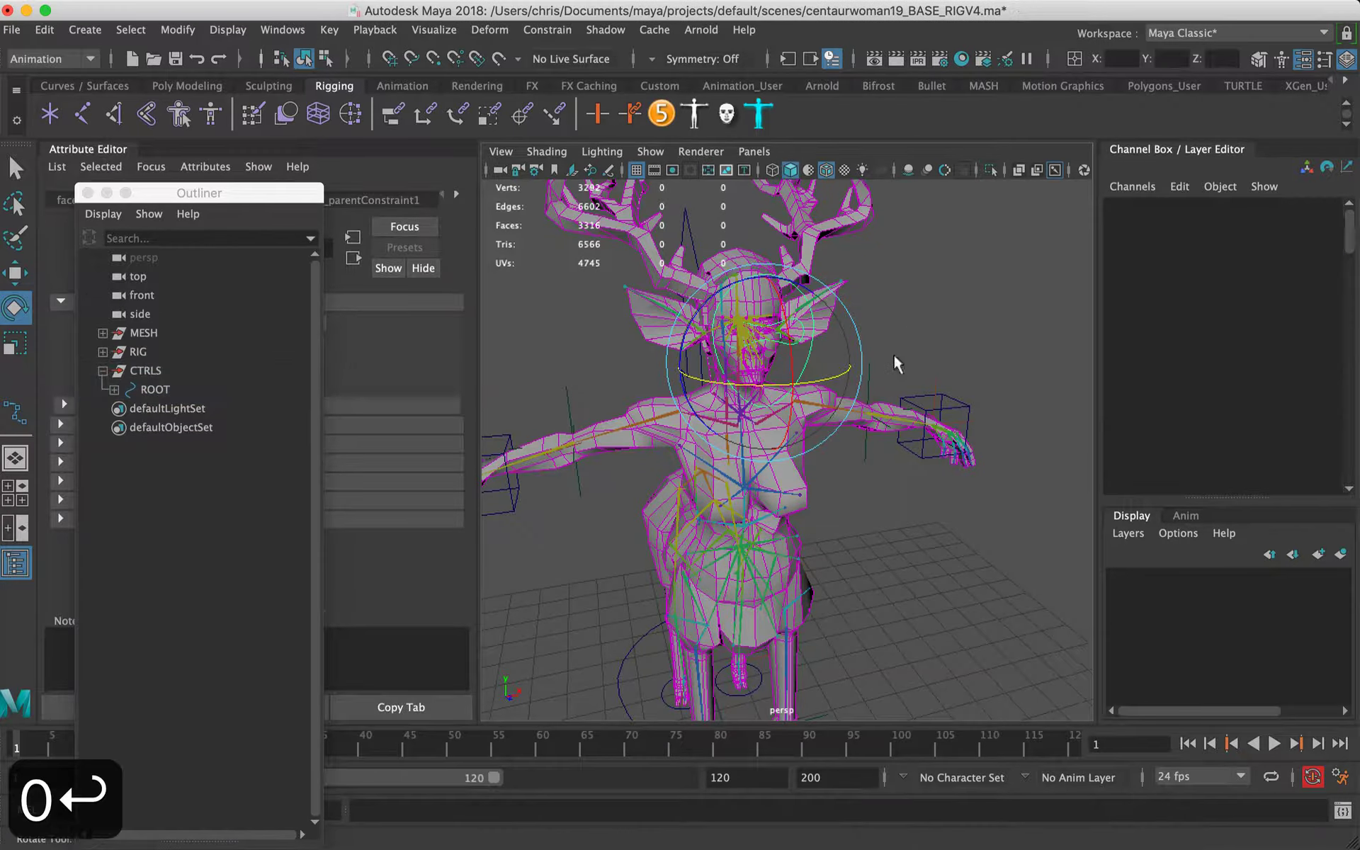
# Step: Try moving the ROOT control to test how the whole rig follows, and undo the moves
pyautogui.keyDown('alt'); pyautogui.moveTo(895, 362); pyautogui.dragTo(776, 441); pyautogui.keyUp('alt')
pyautogui.keyDown('alt'); pyautogui.moveTo(776, 440); pyautogui.dragTo(788, 234, button='middle'); pyautogui.keyUp('alt')
pyautogui.moveTo(1010, 502); pyautogui.dragTo(1018, 564)
pyautogui.keyDown('alt'); pyautogui.moveTo(1019, 565); pyautogui.dragTo(844, 510, button='right'); pyautogui.keyUp('alt')
pyautogui.press('w')
pyautogui.keyDown('alt'); pyautogui.moveTo(843, 510); pyautogui.dragTo(884, 544); pyautogui.keyUp('alt')
pyautogui.press('super+z')
pyautogui.press('super+z')
pyautogui.press('super+z')
pyautogui.press('super+z')
pyautogui.press('super+z')
pyautogui.press('super+z')
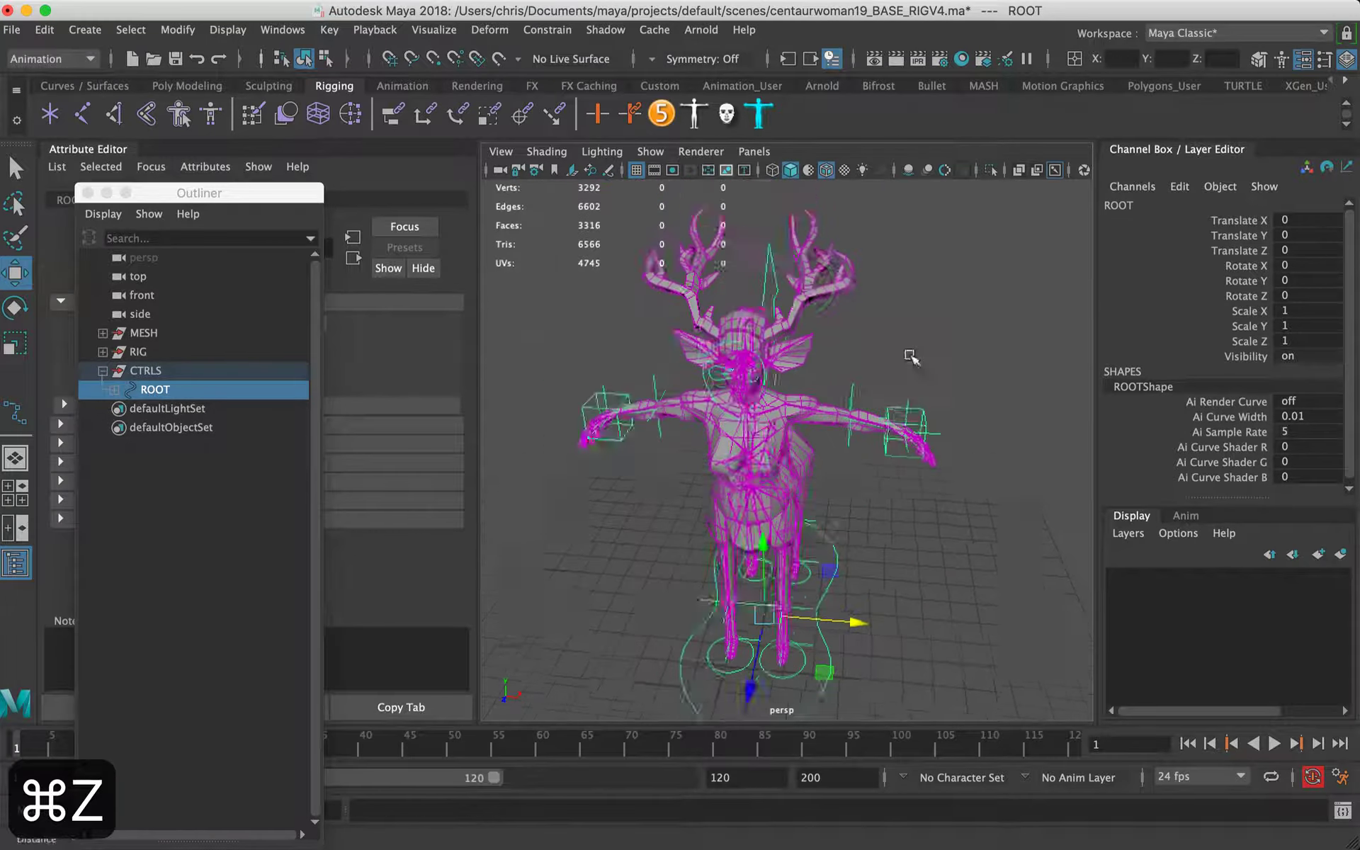
# Step: Try rotating the head joint joint9 to test how the faceControls curve behaves, and undo the rotation
pyautogui.keyDown('alt'); pyautogui.moveTo(925, 364); pyautogui.dragTo(702, 386); pyautogui.keyUp('alt')
pyautogui.click(674, 349)
pyautogui.press('e')
pyautogui.keyDown('alt'); pyautogui.moveTo(823, 398); pyautogui.dragTo(903, 400); pyautogui.keyUp('alt')
pyautogui.keyDown('alt'); pyautogui.moveTo(903, 400); pyautogui.dragTo(763, 389, button='right'); pyautogui.keyUp('alt')
pyautogui.press('super+z')
pyautogui.press('super+z')
pyautogui.press('super+z')
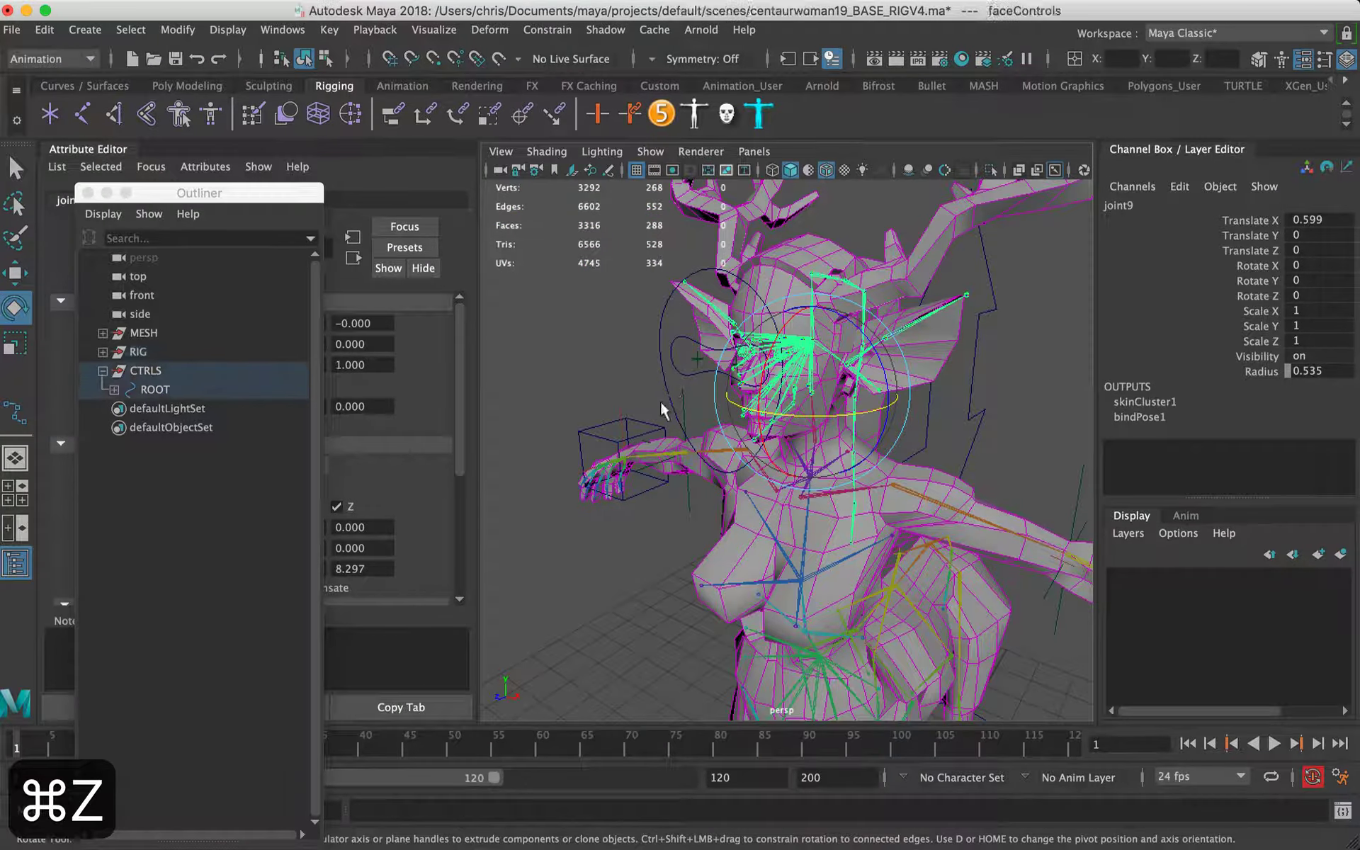